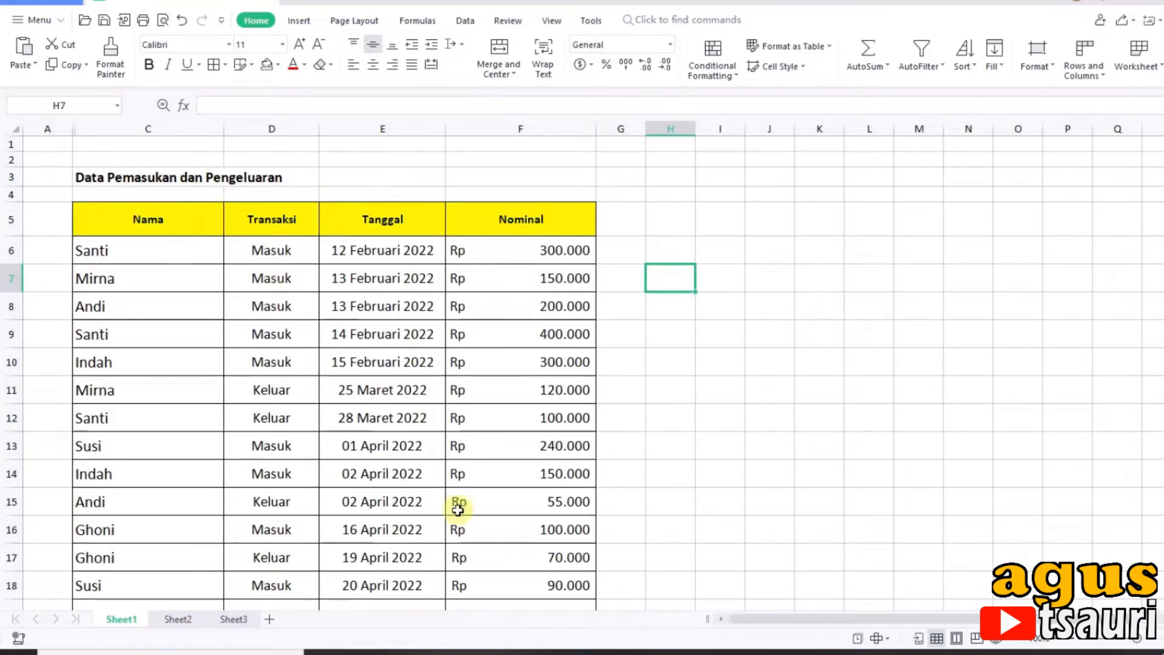
Step: On Sheet2, set the Cari cell D2 to the name of the first record on Sheet1
{"action": "left_click", "coordinate": [179, 620]}
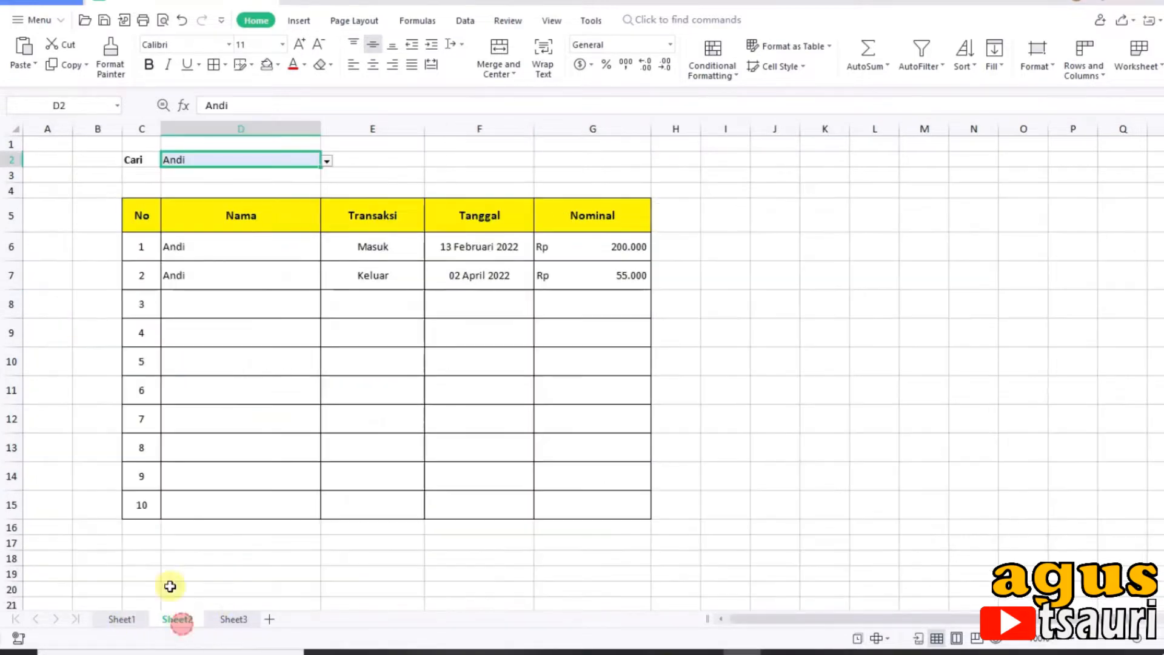
{"action": "left_click", "coordinate": [338, 176]}
{"action": "left_click", "coordinate": [288, 159]}
{"action": "left_click", "coordinate": [327, 160]}
{"action": "left_click", "coordinate": [256, 182]}
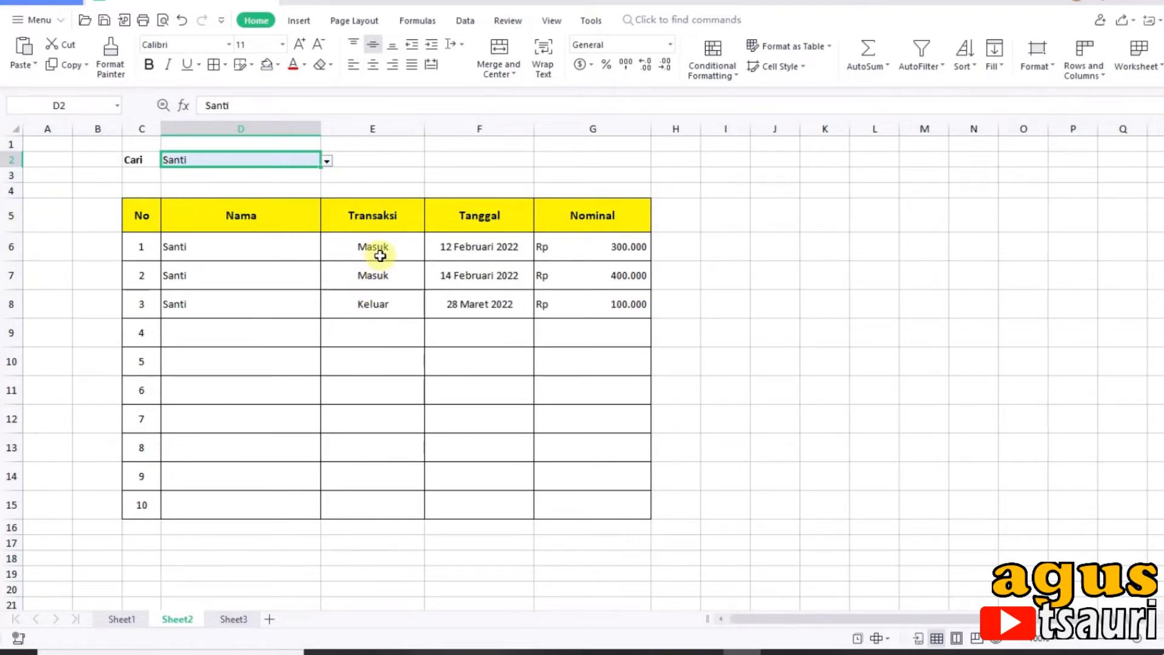
Step: Examine the matching transactions and their Nominal amounts in rows 6 to 8 of the search result table
{"action": "left_click", "coordinate": [613, 304]}
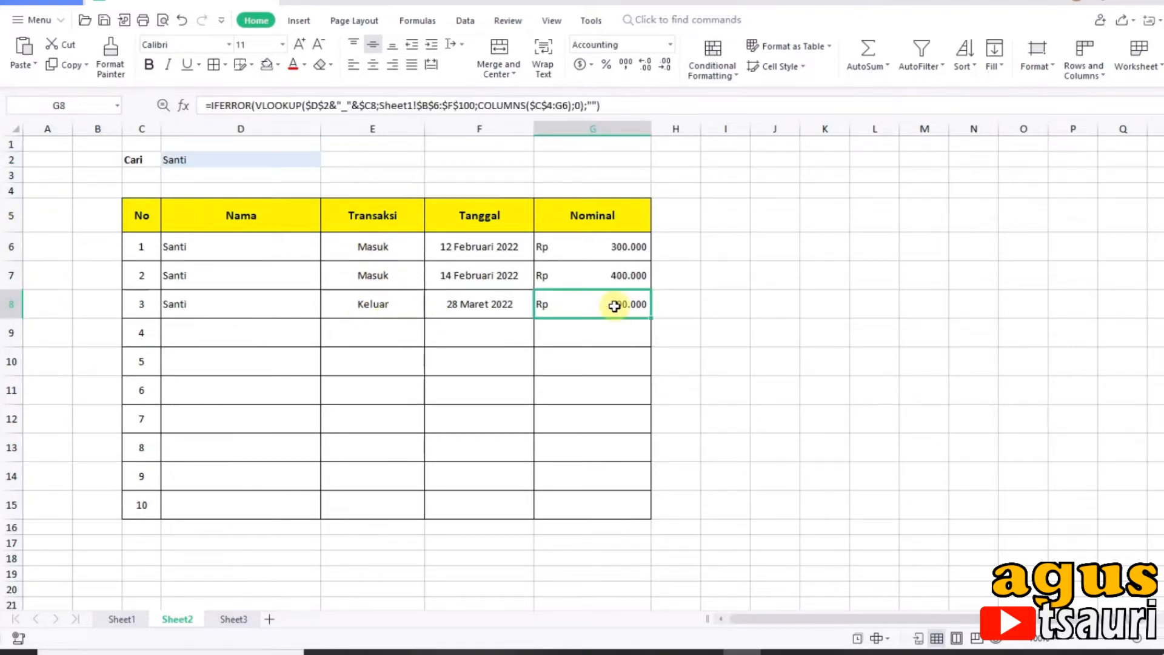
{"action": "left_click_drag", "start_coordinate": [596, 251], "coordinate": [606, 296]}
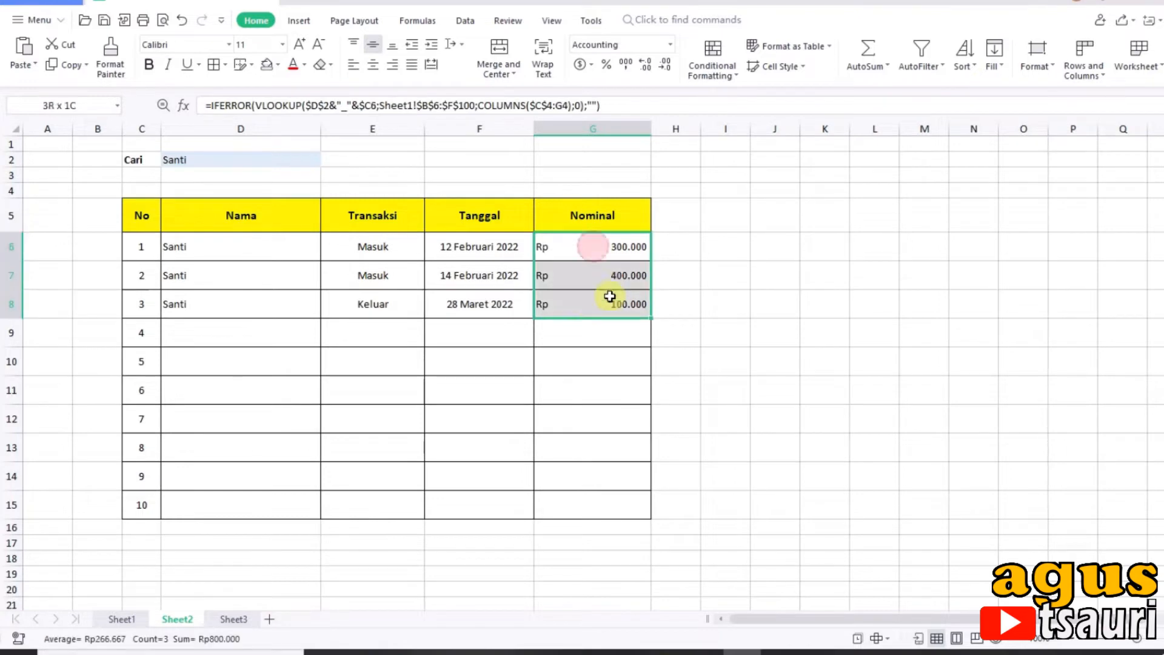
{"action": "left_click", "coordinate": [234, 319]}
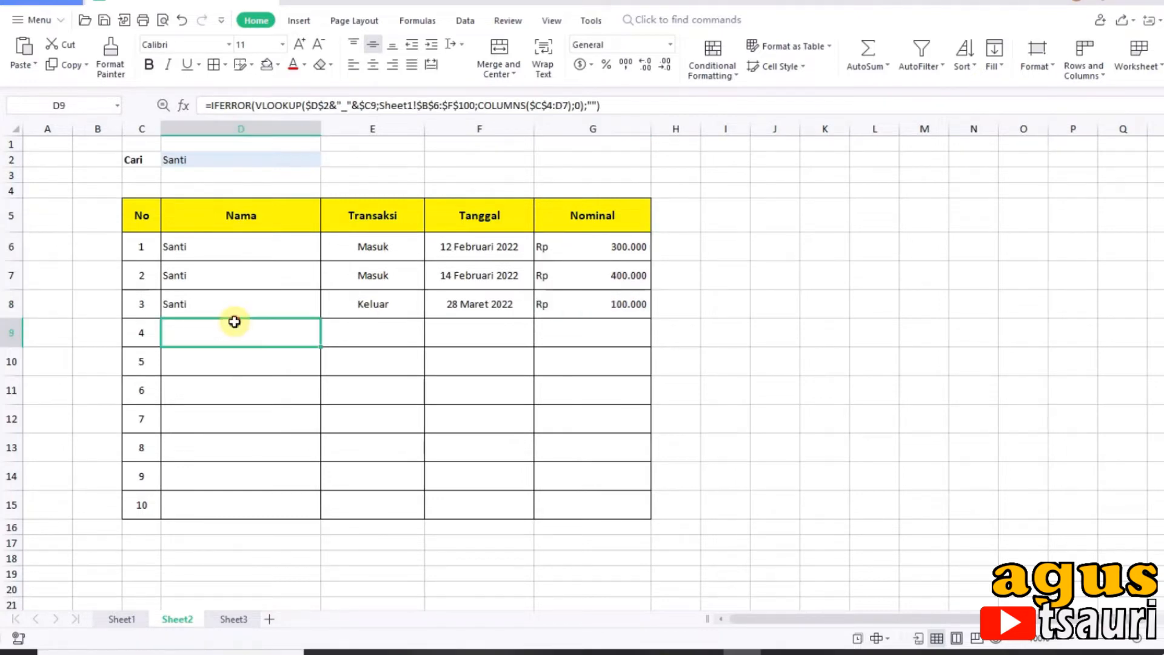
{"action": "left_click", "coordinate": [370, 181]}
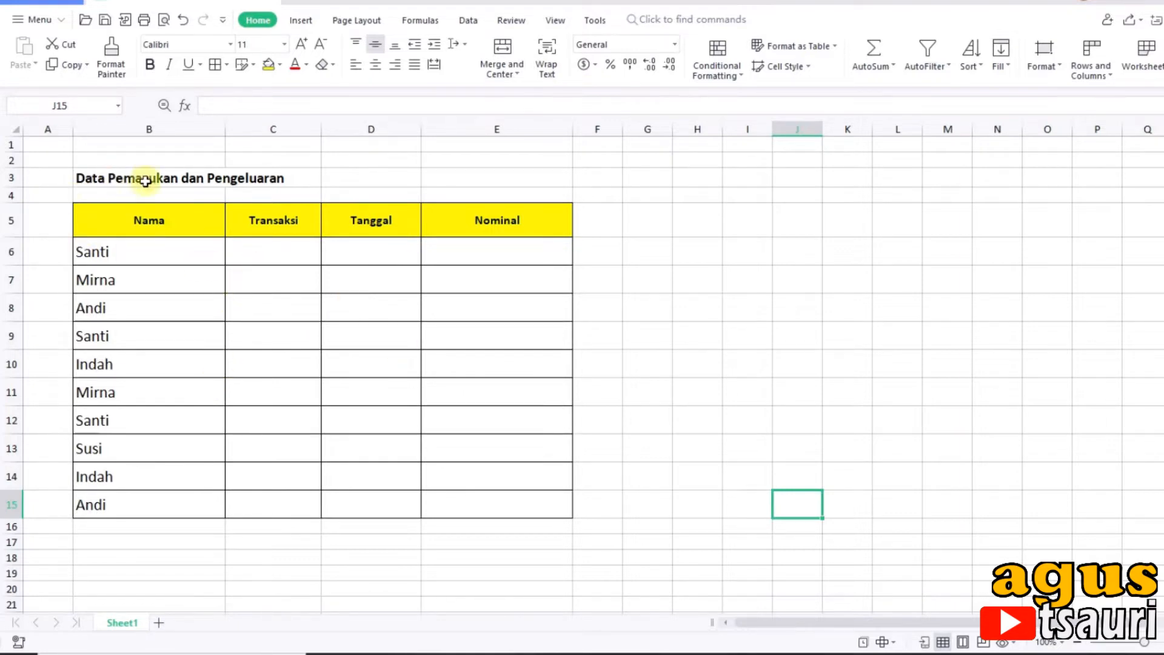
Step: Fill in the first record in row 6 with transaction Masuk and date 12/02/2022
{"action": "left_click", "coordinate": [259, 253]}
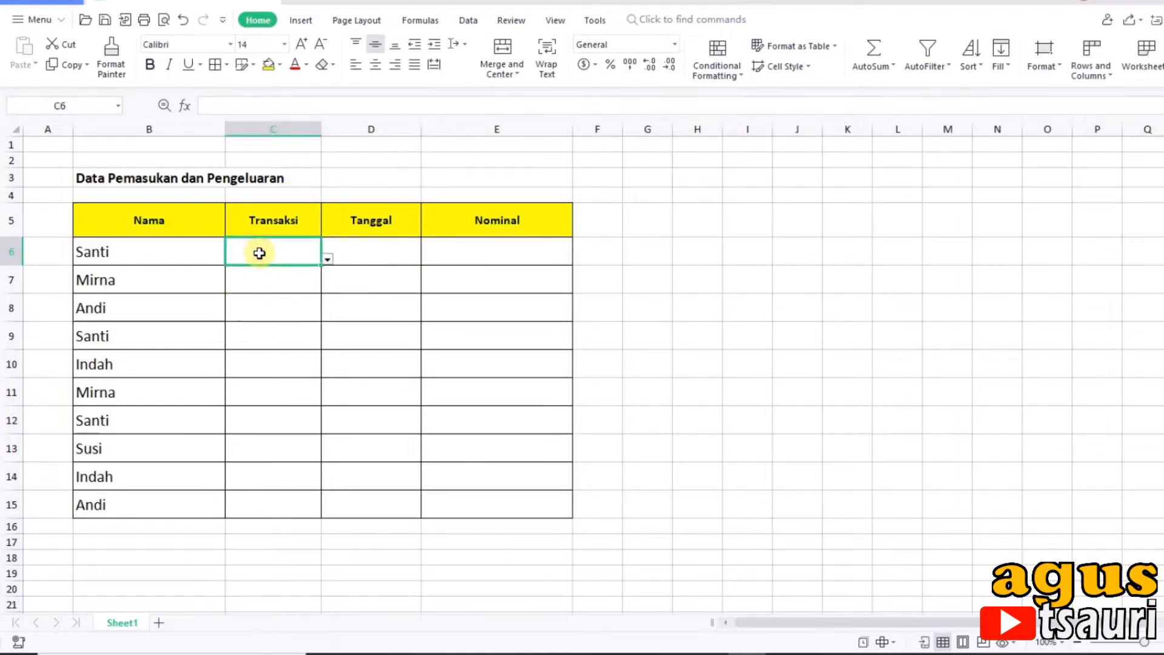
{"action": "left_click", "coordinate": [327, 259]}
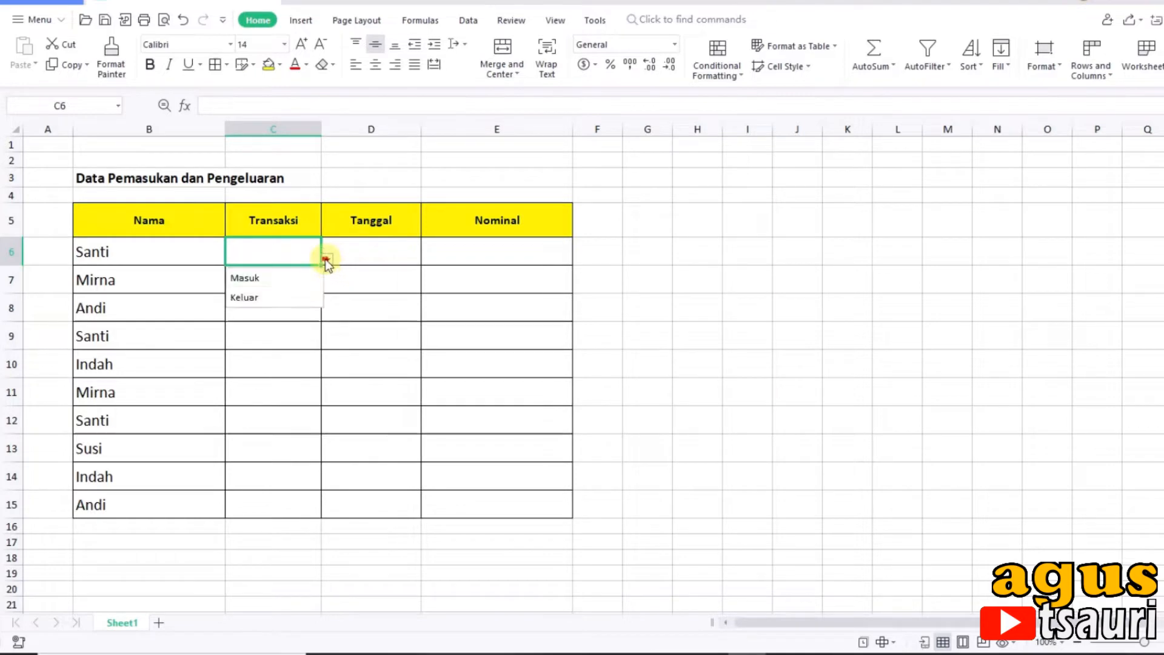
{"action": "left_click", "coordinate": [299, 278]}
{"action": "left_click", "coordinate": [378, 253]}
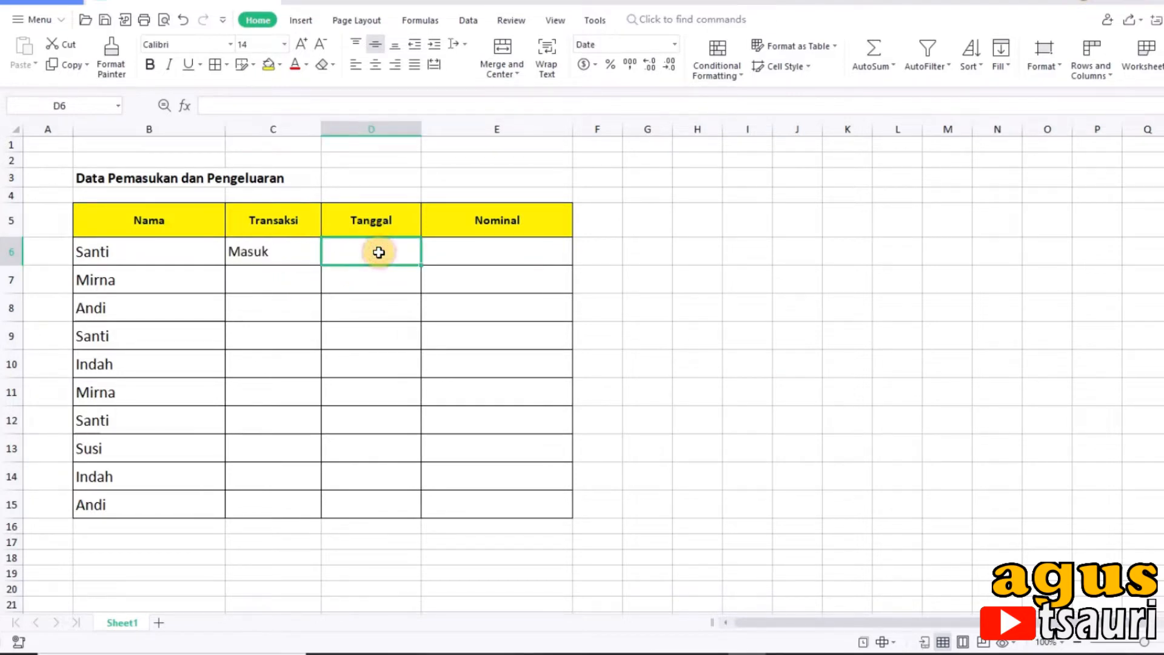
{"action": "type", "text": "12/"}
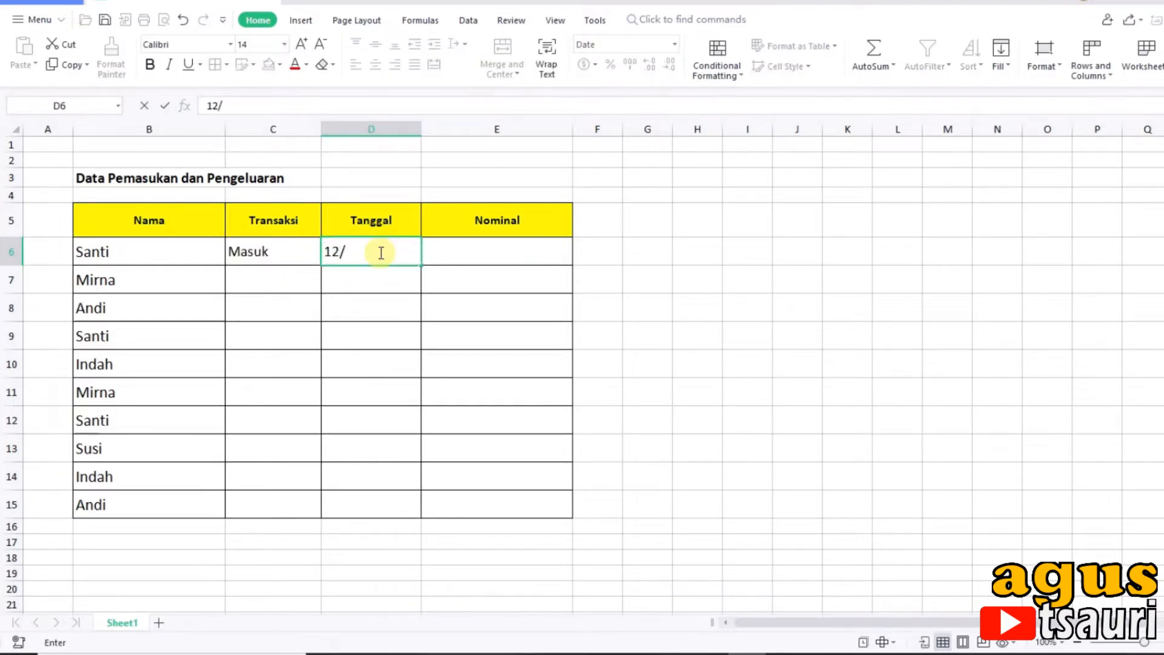
{"action": "type", "text": "02/"}
{"action": "type", "text": "200"}
{"action": "type", "text": "202"}
{"action": "key", "text": "Return"}
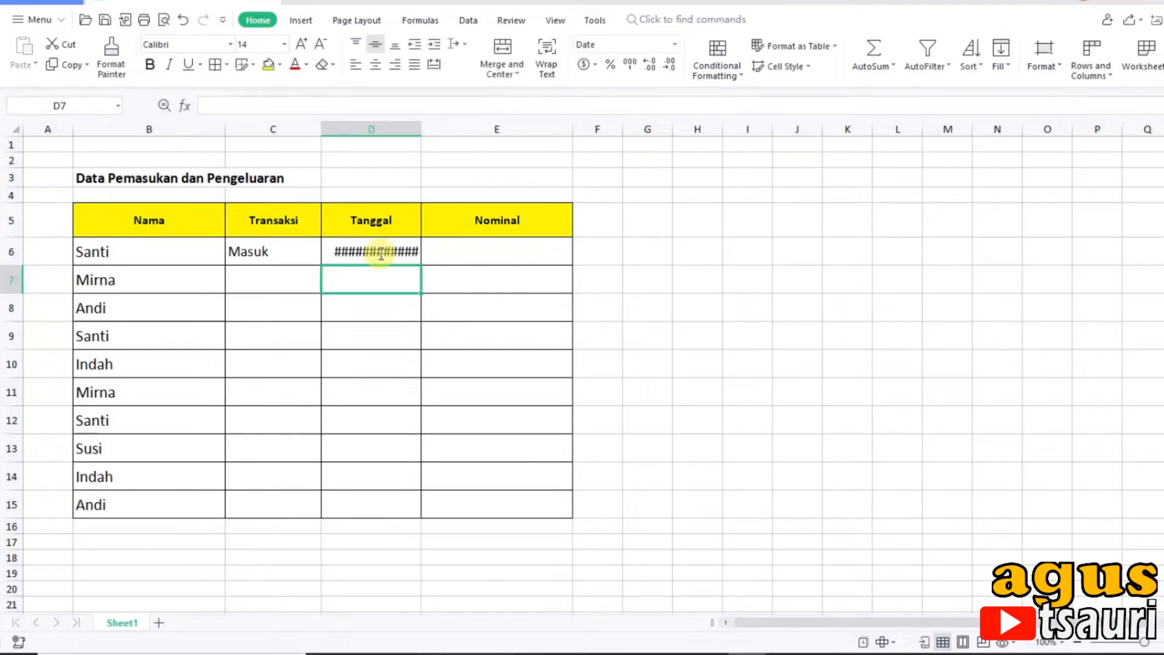
Step: Widen the Tanggal column to fit full dates and center the Tanggal and Transaksi cells in rows 6 to 15
{"action": "left_click_drag", "start_coordinate": [418, 126], "coordinate": [449, 146]}
{"action": "left_click_drag", "start_coordinate": [372, 250], "coordinate": [388, 502]}
{"action": "left_click", "coordinate": [374, 65]}
{"action": "left_click_drag", "start_coordinate": [260, 252], "coordinate": [283, 497]}
{"action": "left_click", "coordinate": [374, 63]}
{"action": "left_click", "coordinate": [242, 278]}
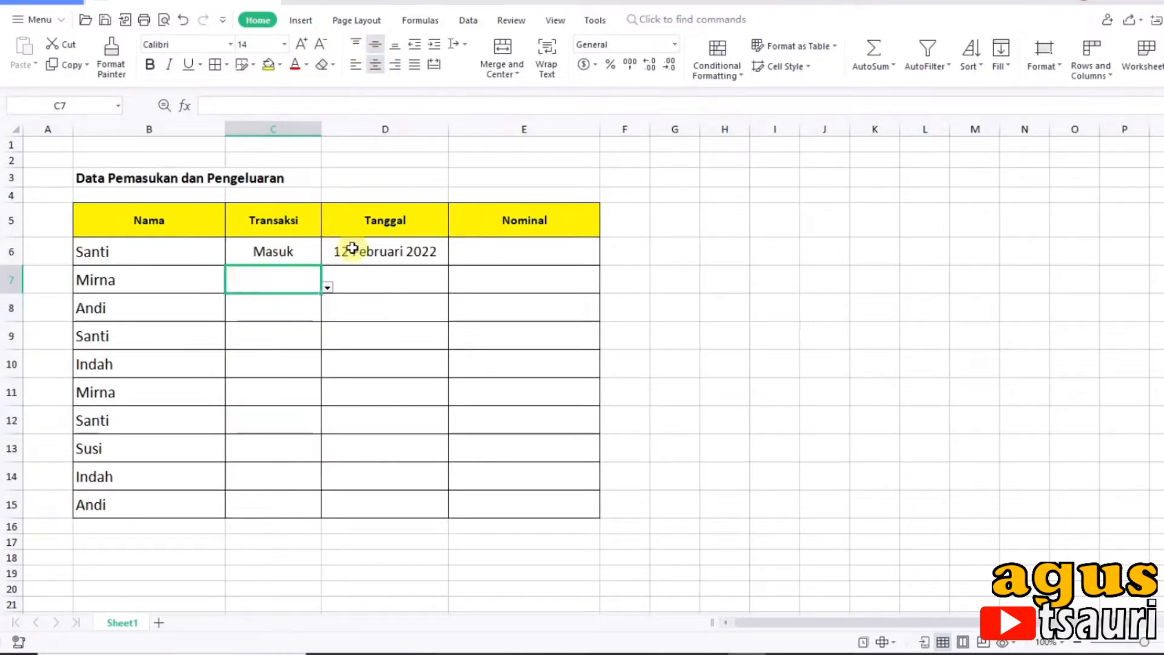
Step: Enter 300.000 as the Nominal of the first record in row 6
{"action": "left_click", "coordinate": [352, 248]}
{"action": "left_click", "coordinate": [479, 259]}
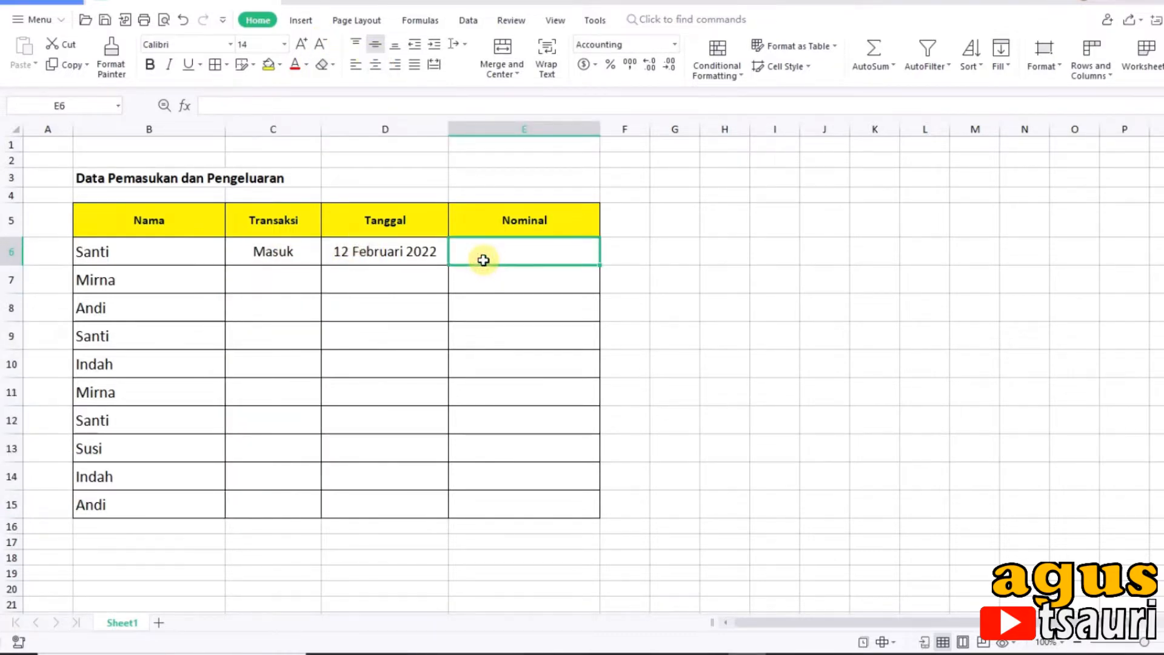
{"action": "type", "text": "300.000"}
{"action": "key", "text": "Return"}
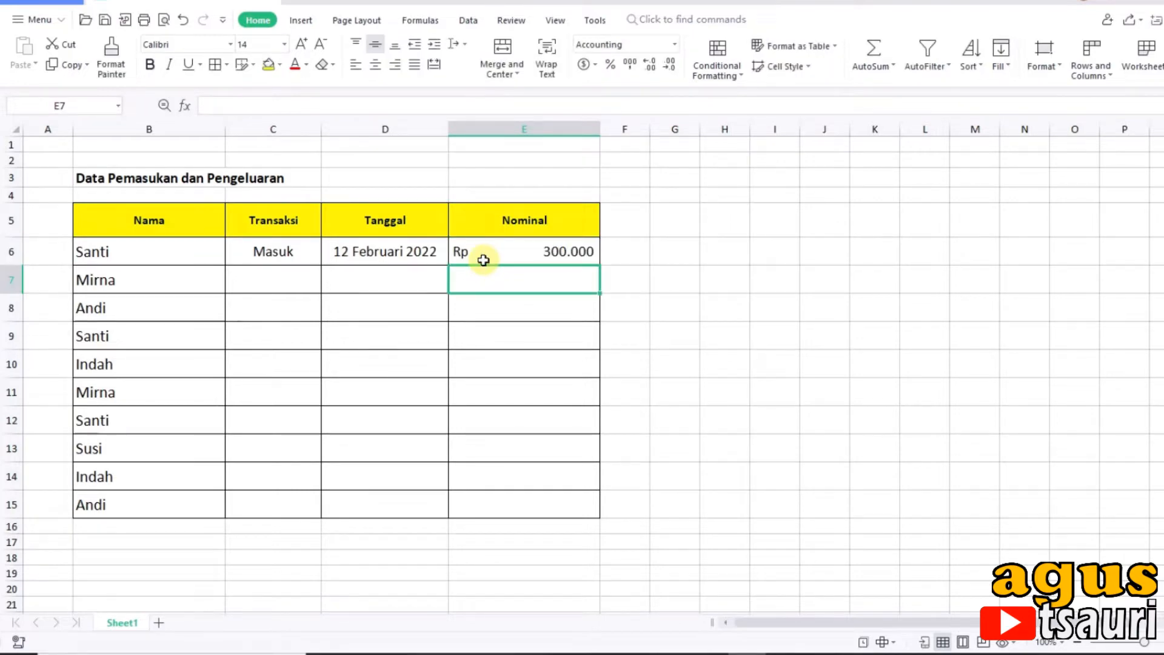
Step: Set the row 7 transaction to Masuk and enter its date, 13 Februari 2022
{"action": "left_click", "coordinate": [266, 285]}
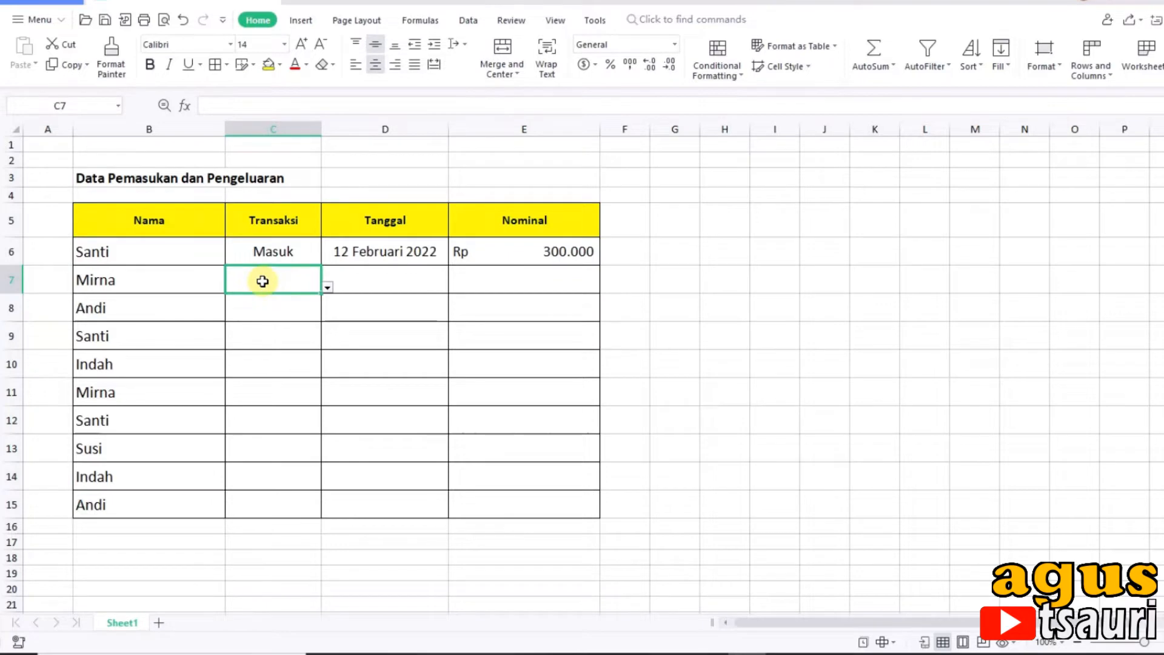
{"action": "left_click", "coordinate": [328, 286]}
{"action": "left_click", "coordinate": [284, 307]}
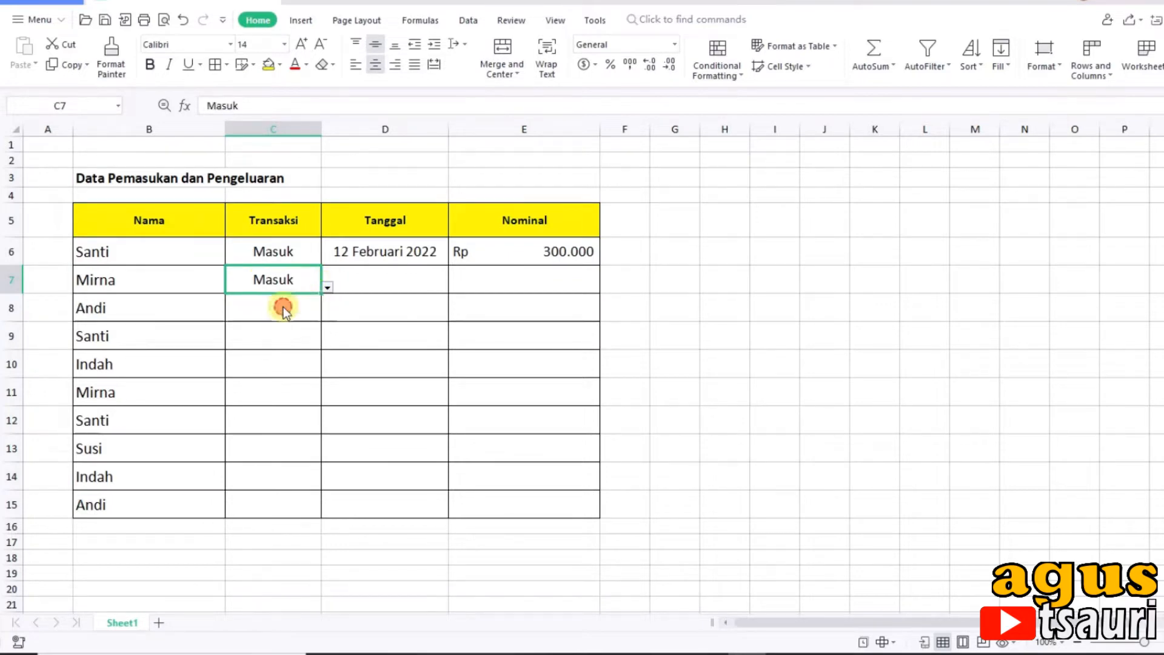
{"action": "left_click", "coordinate": [398, 285]}
{"action": "type", "text": "150.000"}
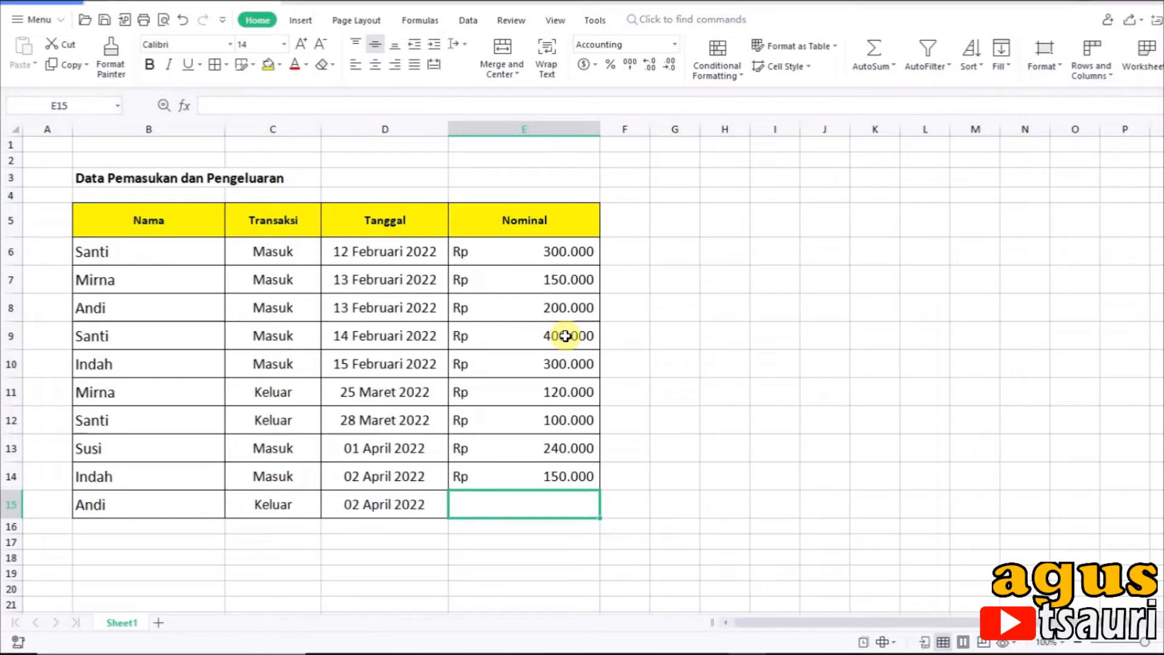
Step: Enter 55000 as the Nominal of the last record in row 15
{"action": "type", "text": "55000"}
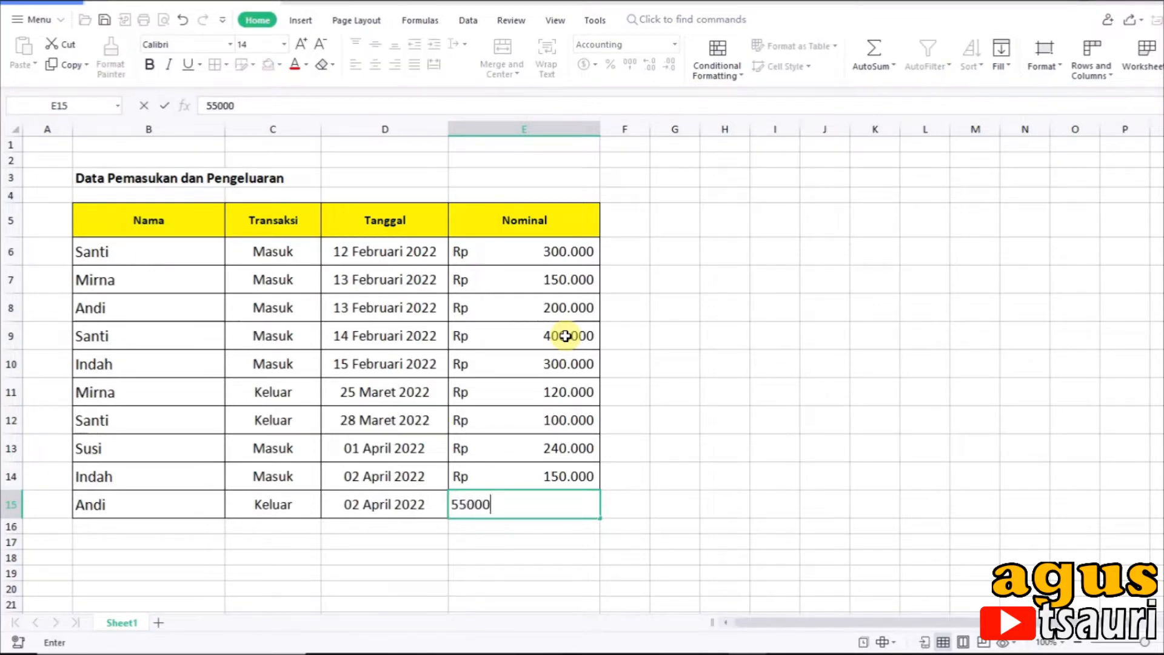
{"action": "key", "text": "Return"}
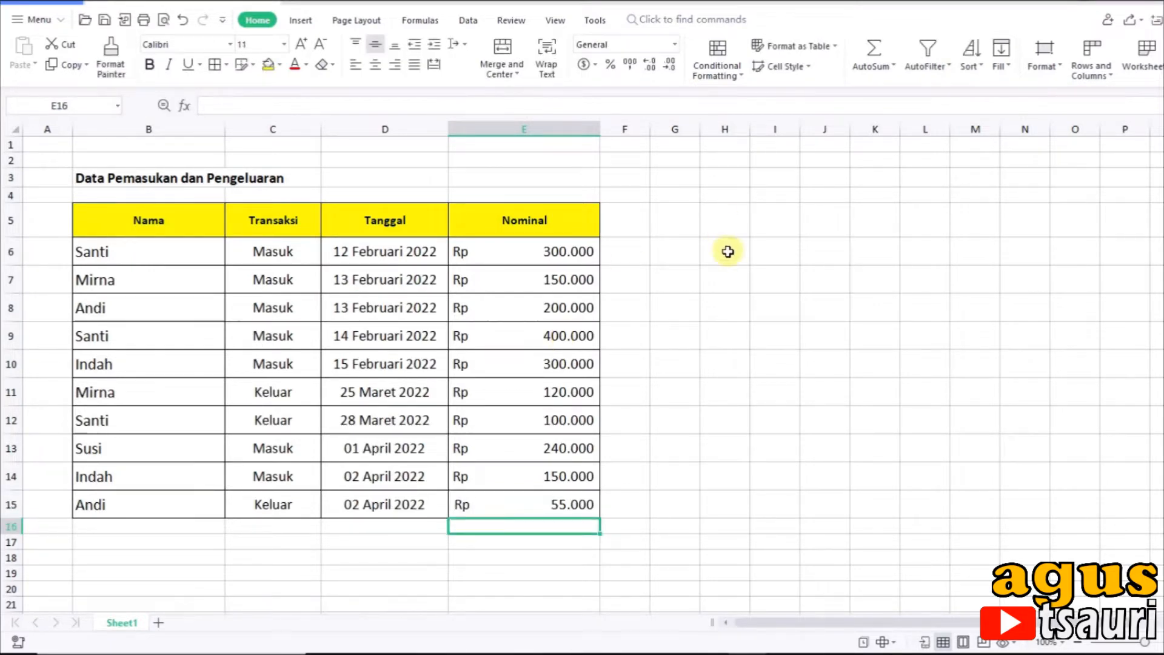
{"action": "left_click", "coordinate": [675, 278]}
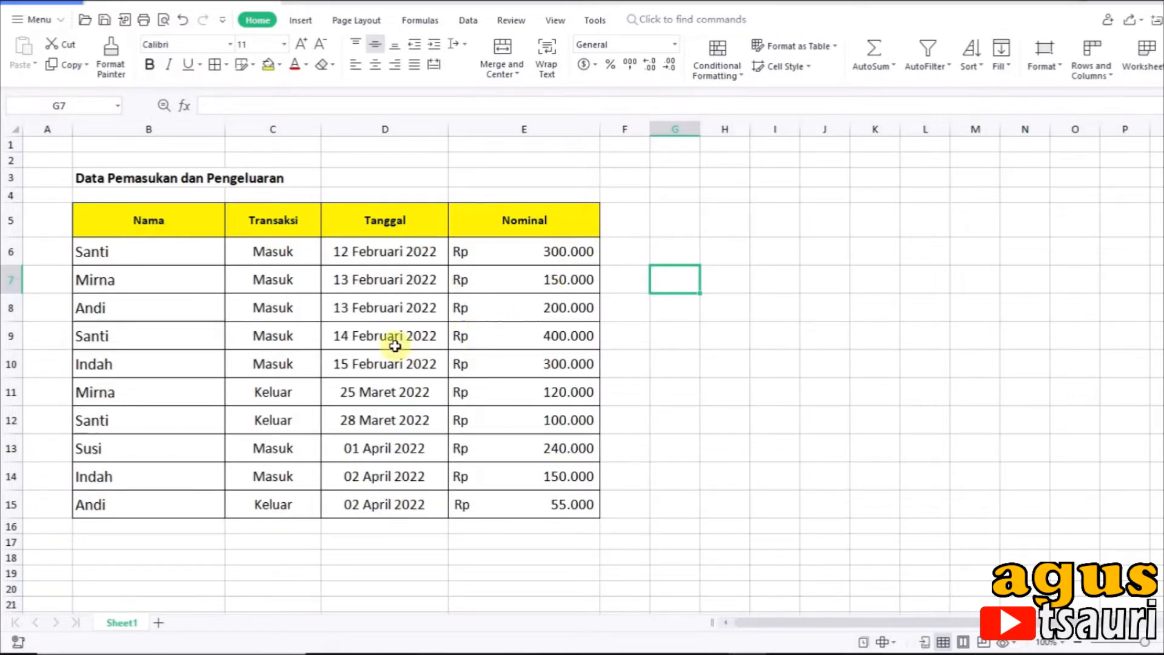
Step: Copy the headers Nama to Nominal into a new Sheet2, starting at cell C5
{"action": "left_click_drag", "start_coordinate": [154, 225], "coordinate": [541, 222]}
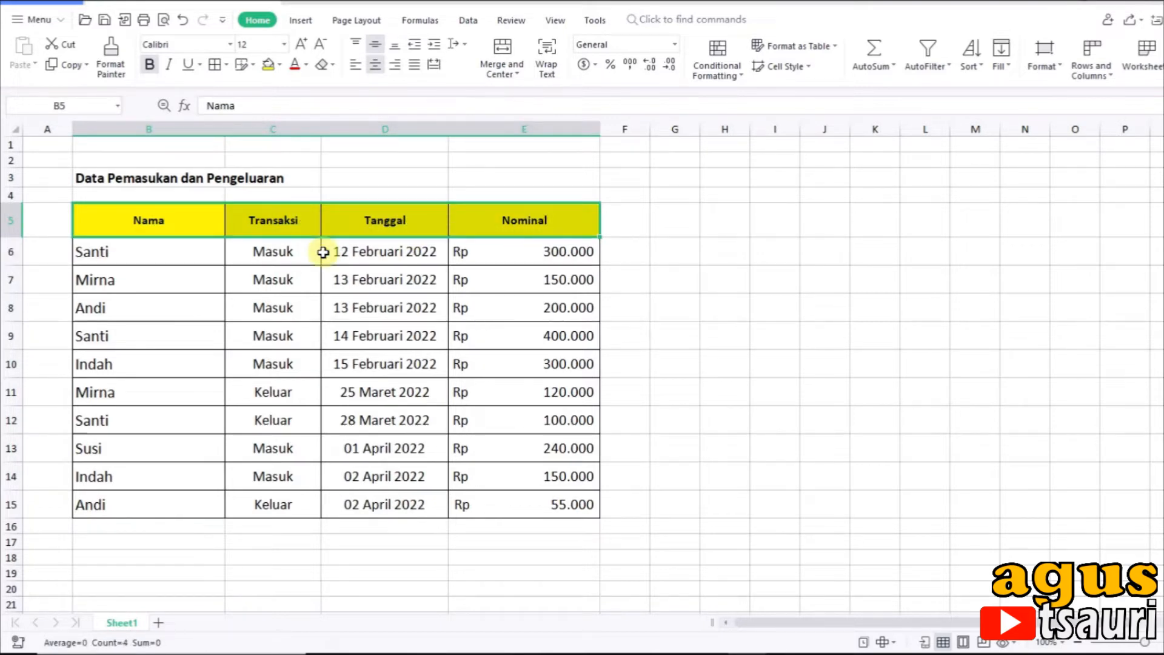
{"action": "key", "text": "ctrl+c"}
{"action": "left_click", "coordinate": [165, 627]}
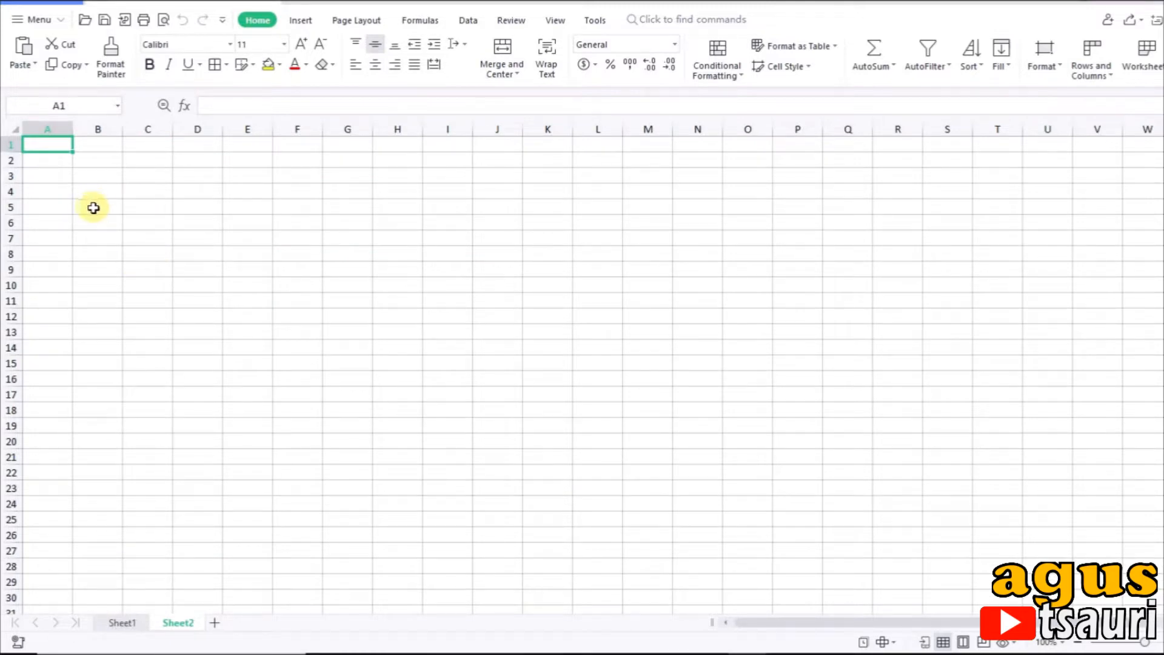
{"action": "left_click", "coordinate": [137, 205]}
{"action": "key", "text": "ctrl+v"}
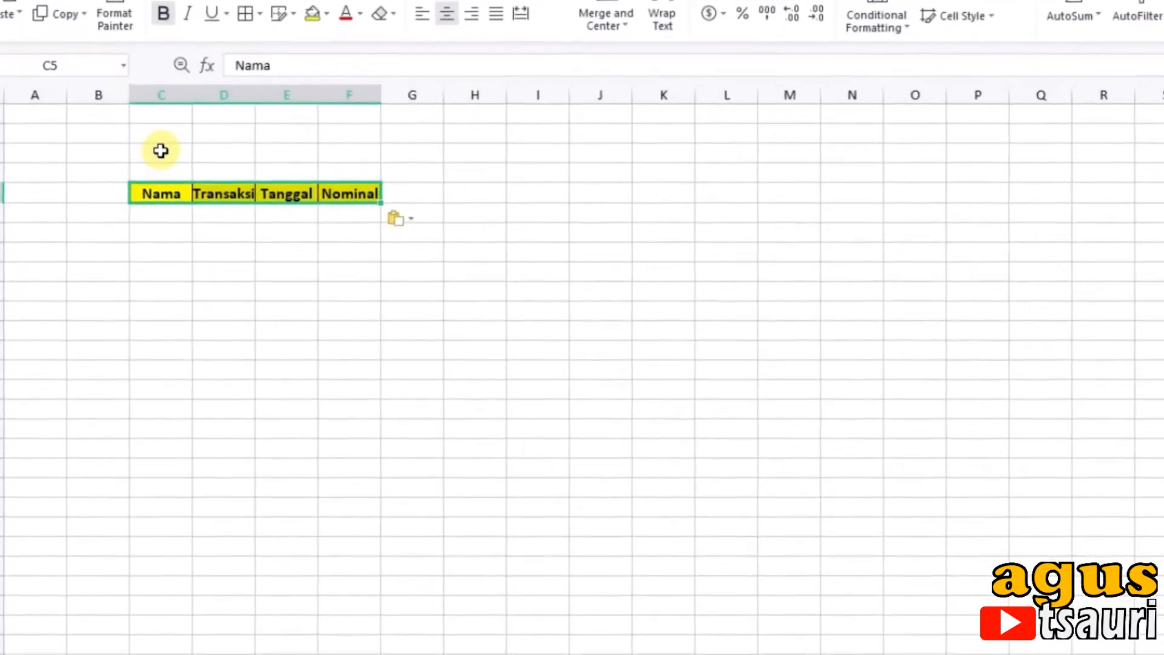
Step: Enter the label "Cari" in cell C2 and widen column D beside it
{"action": "left_click", "coordinate": [161, 150]}
{"action": "left_click", "coordinate": [160, 132]}
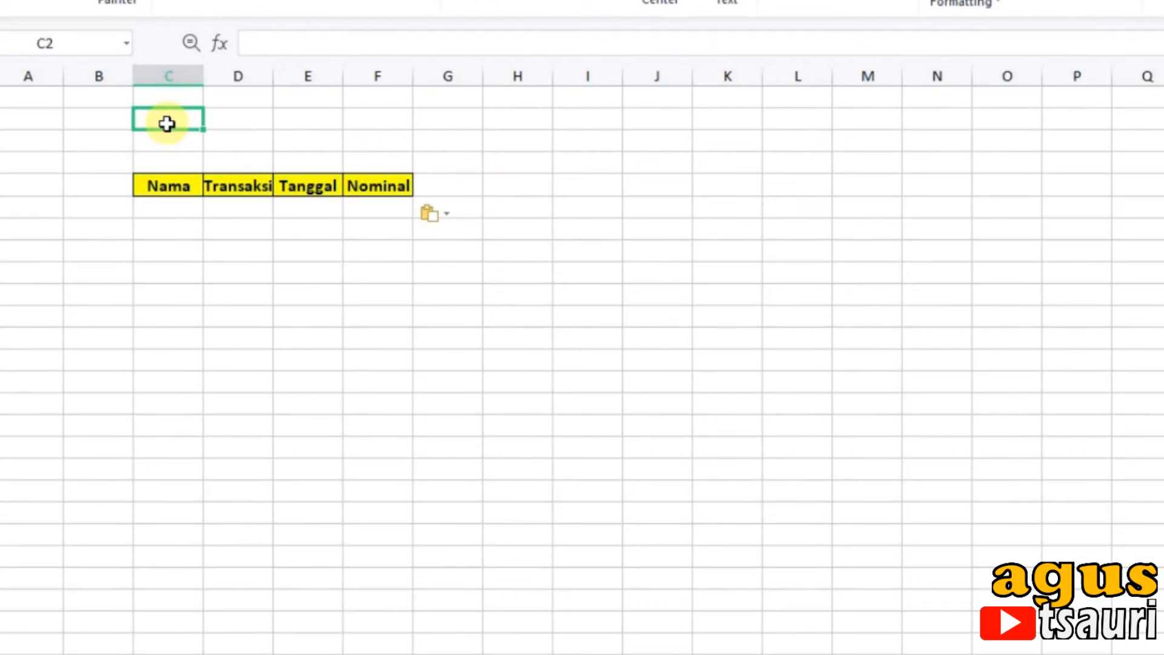
{"action": "type", "text": "Cari"}
{"action": "key", "text": "Tab"}
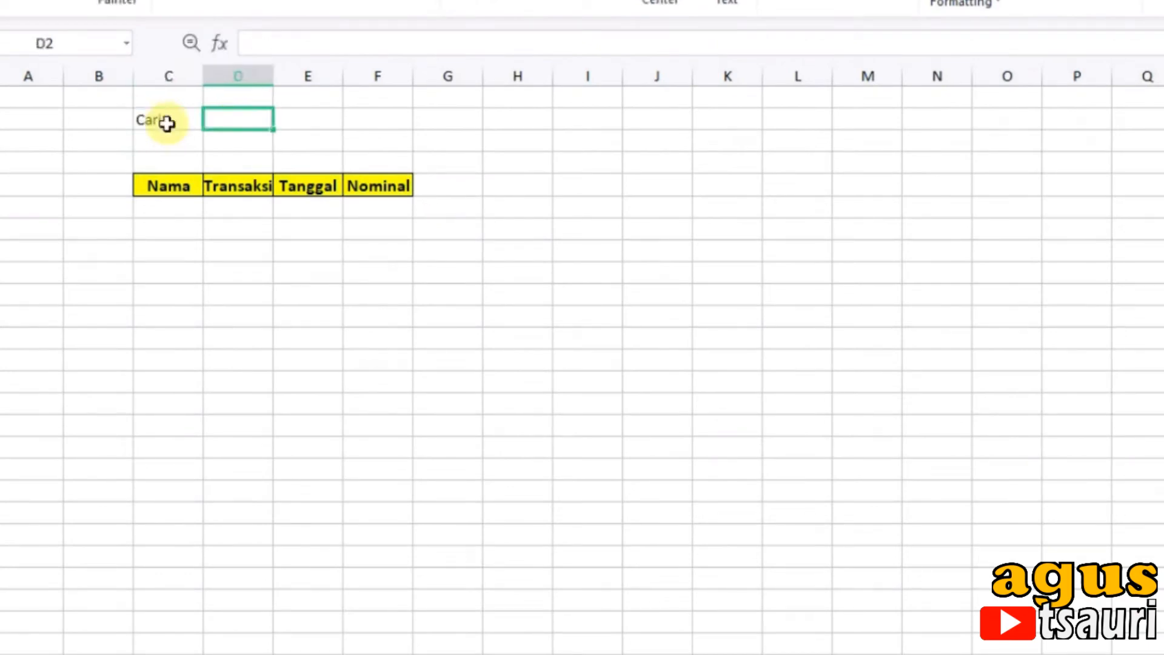
{"action": "left_click_drag", "start_coordinate": [279, 77], "coordinate": [341, 106]}
Step: Move the header row one column over so that it starts at cell D5
{"action": "left_click_drag", "start_coordinate": [168, 194], "coordinate": [476, 186]}
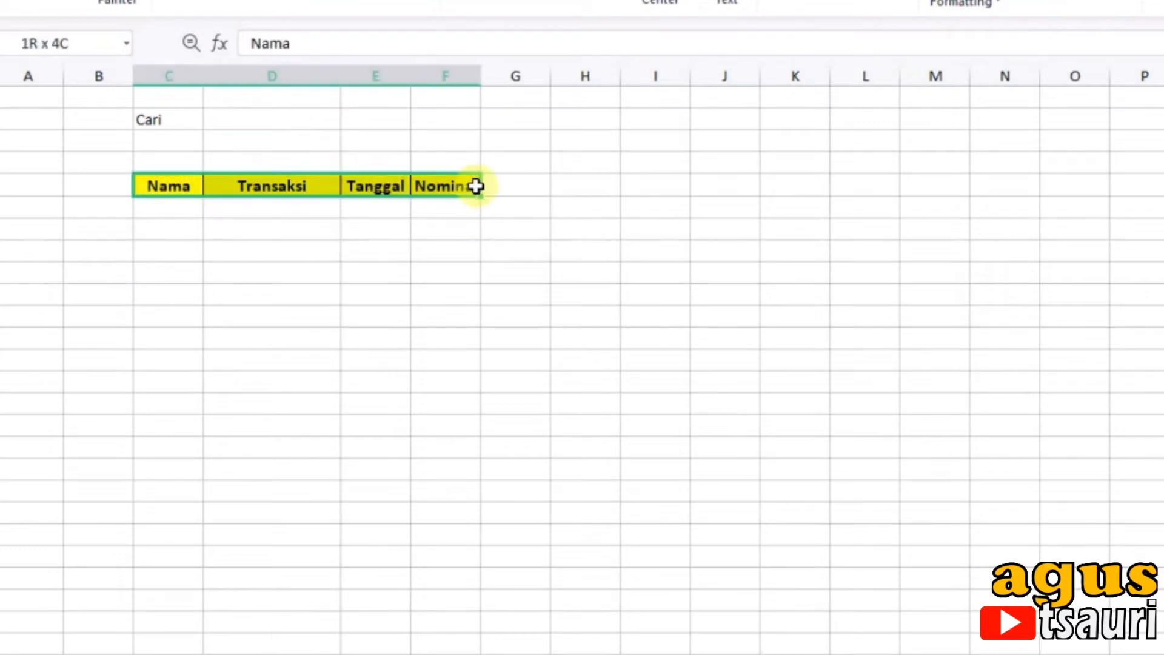
{"action": "key", "text": "ctrl+x"}
{"action": "left_click", "coordinate": [301, 187]}
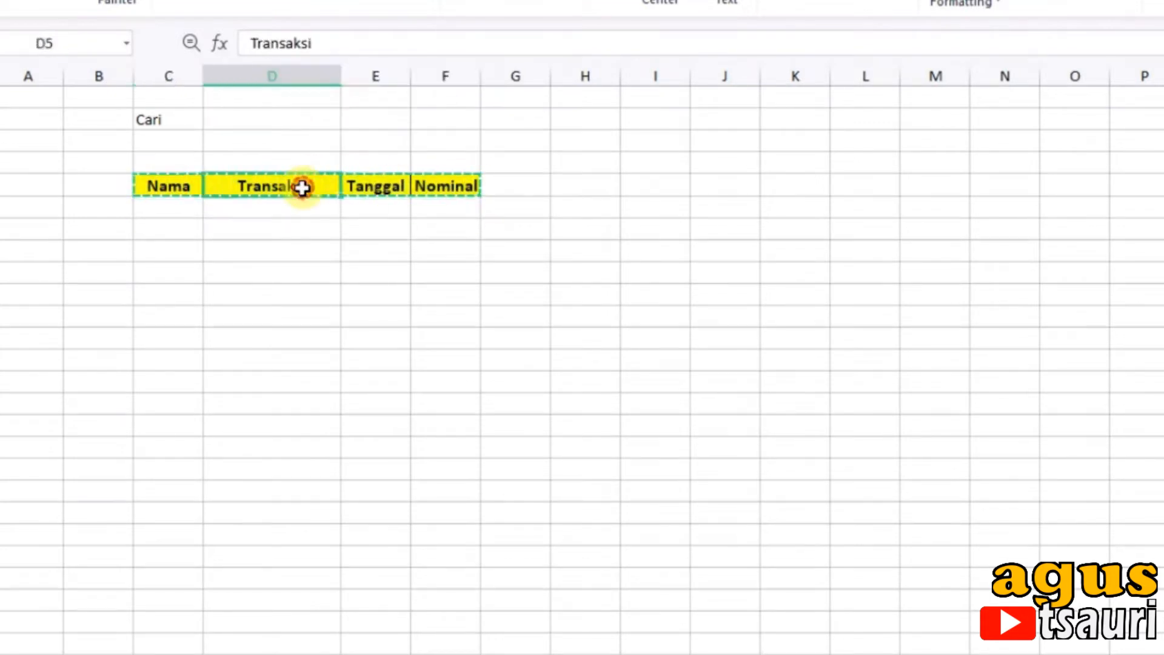
{"action": "key", "text": "ctrl+v"}
{"action": "left_click", "coordinate": [409, 284]}
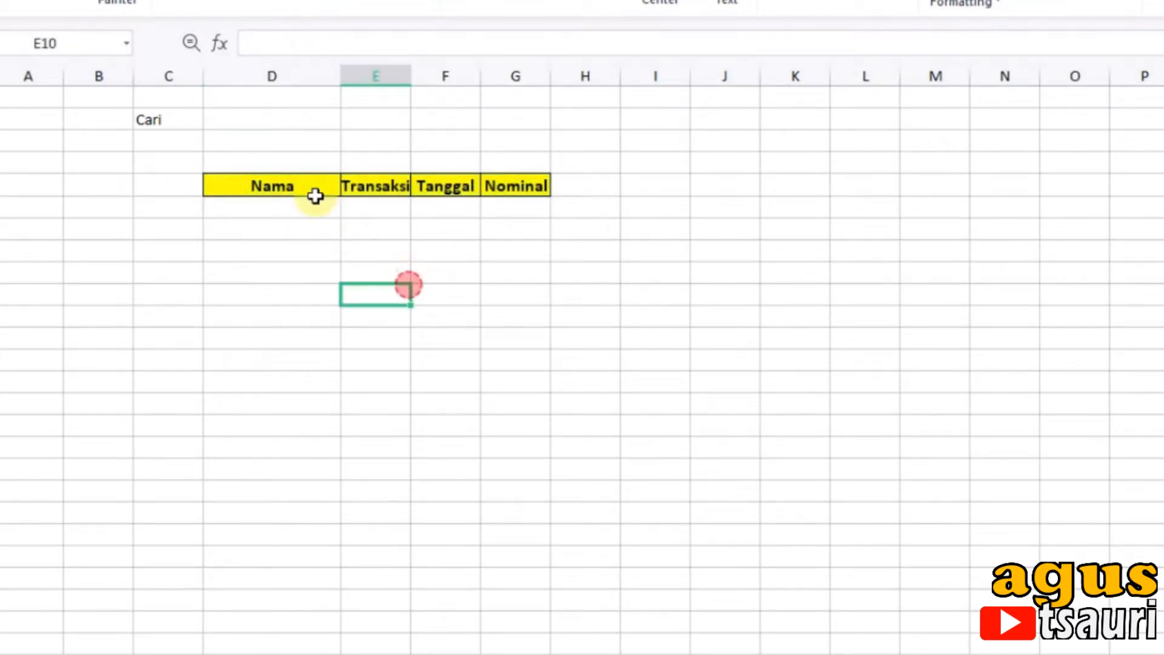
Step: Make the Cari label bold and fill the search cell D2 with light blue
{"action": "left_click", "coordinate": [153, 121]}
{"action": "left_click", "coordinate": [175, 2]}
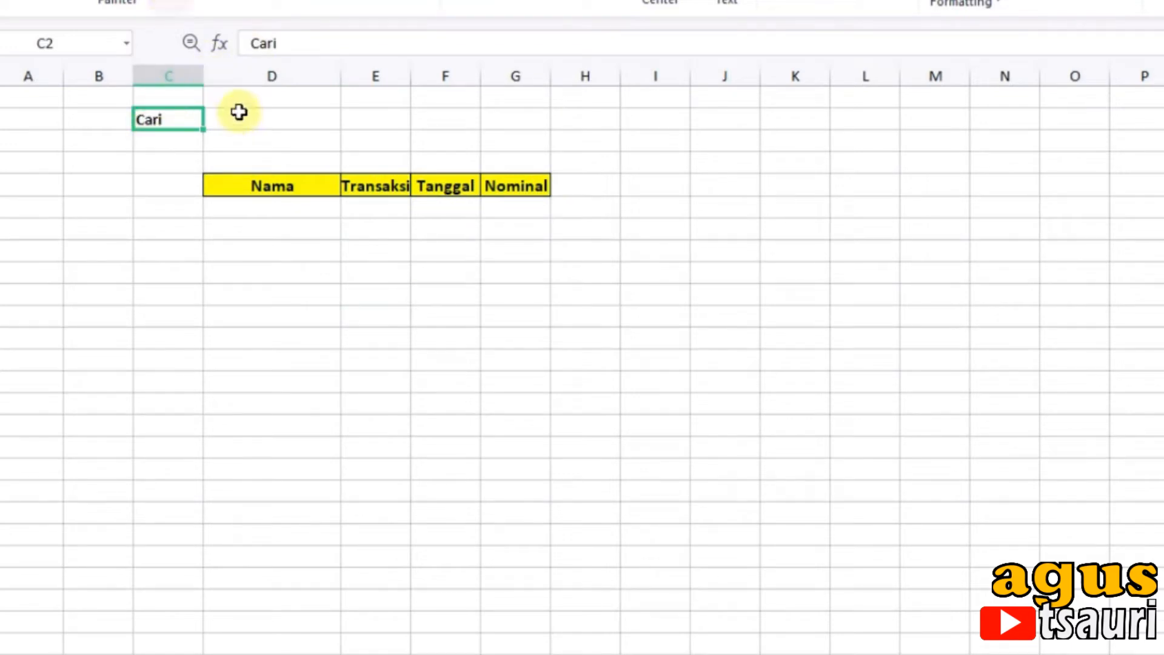
{"action": "left_click", "coordinate": [239, 114]}
{"action": "left_click", "coordinate": [351, 1]}
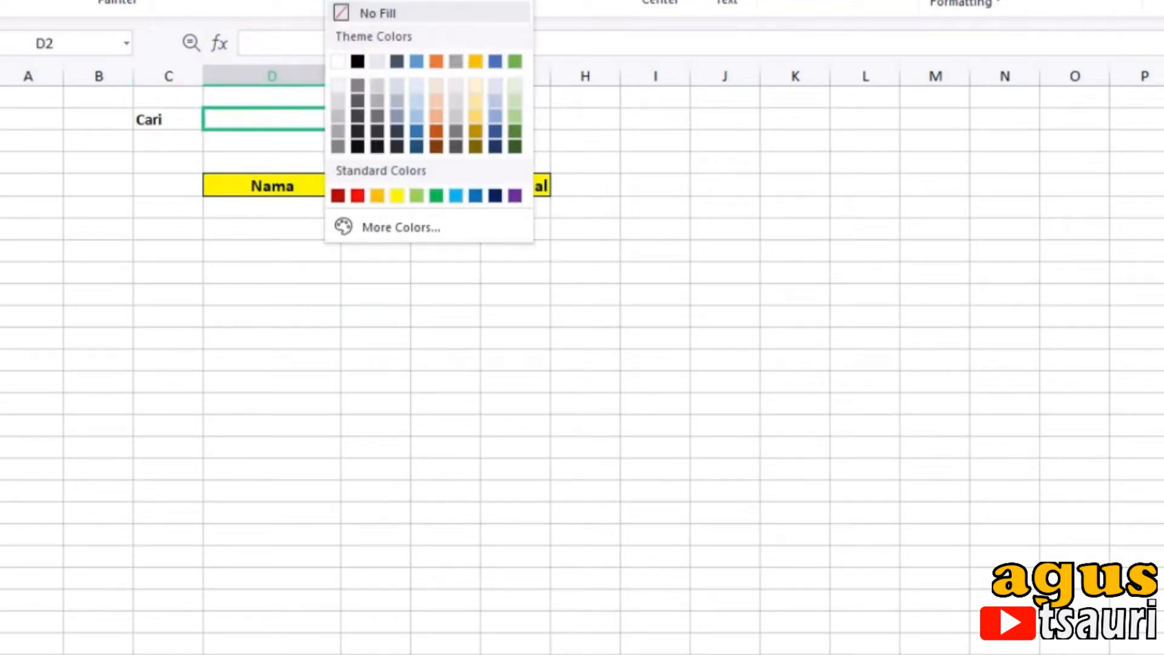
{"action": "left_click", "coordinate": [414, 86]}
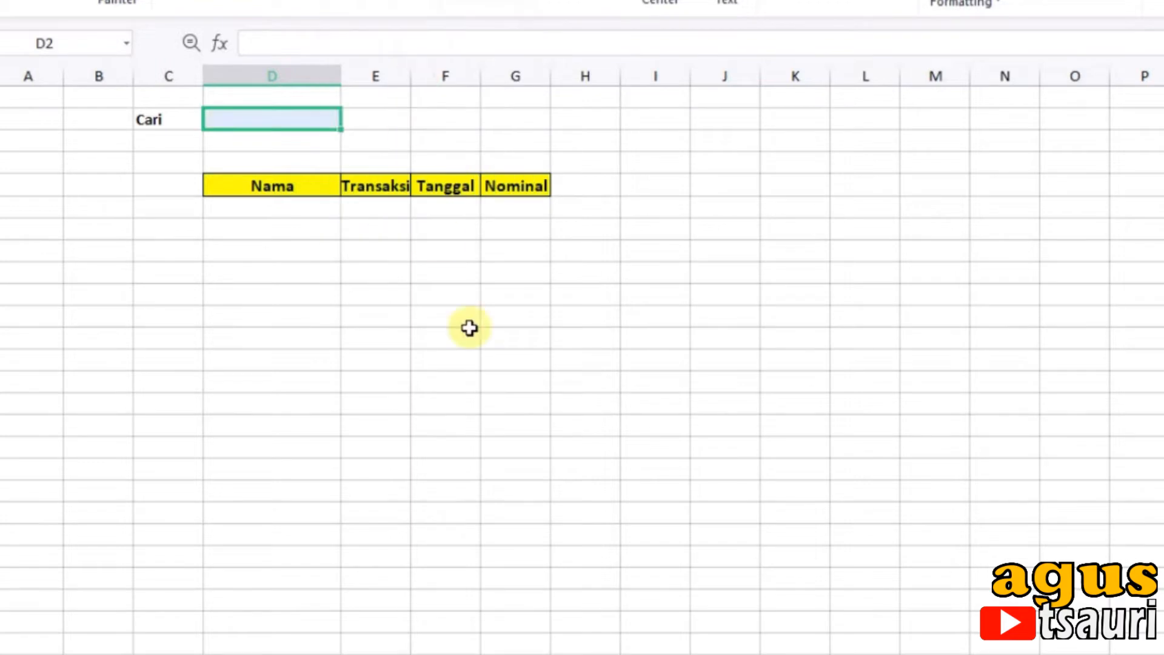
{"action": "left_click", "coordinate": [464, 318]}
Step: Widen columns D to G to give the Nama, Transaksi, Tanggal and Nominal headers more room
{"action": "left_click_drag", "start_coordinate": [412, 73], "coordinate": [487, 79]}
{"action": "left_click_drag", "start_coordinate": [338, 70], "coordinate": [427, 75]}
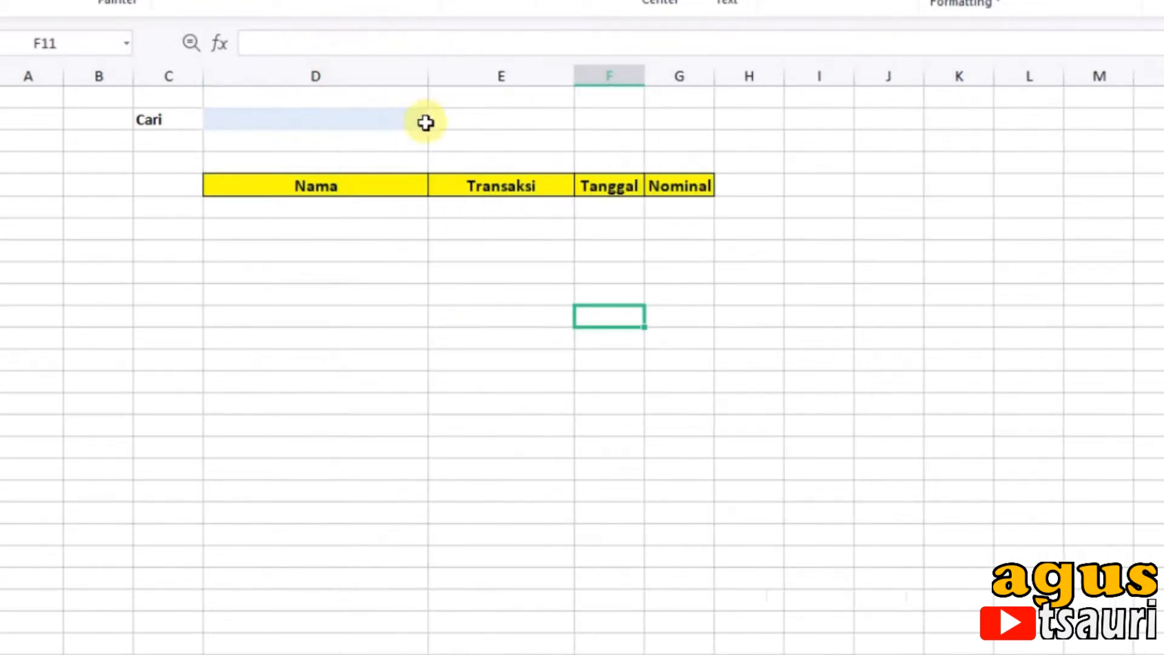
{"action": "left_click_drag", "start_coordinate": [647, 75], "coordinate": [730, 103]}
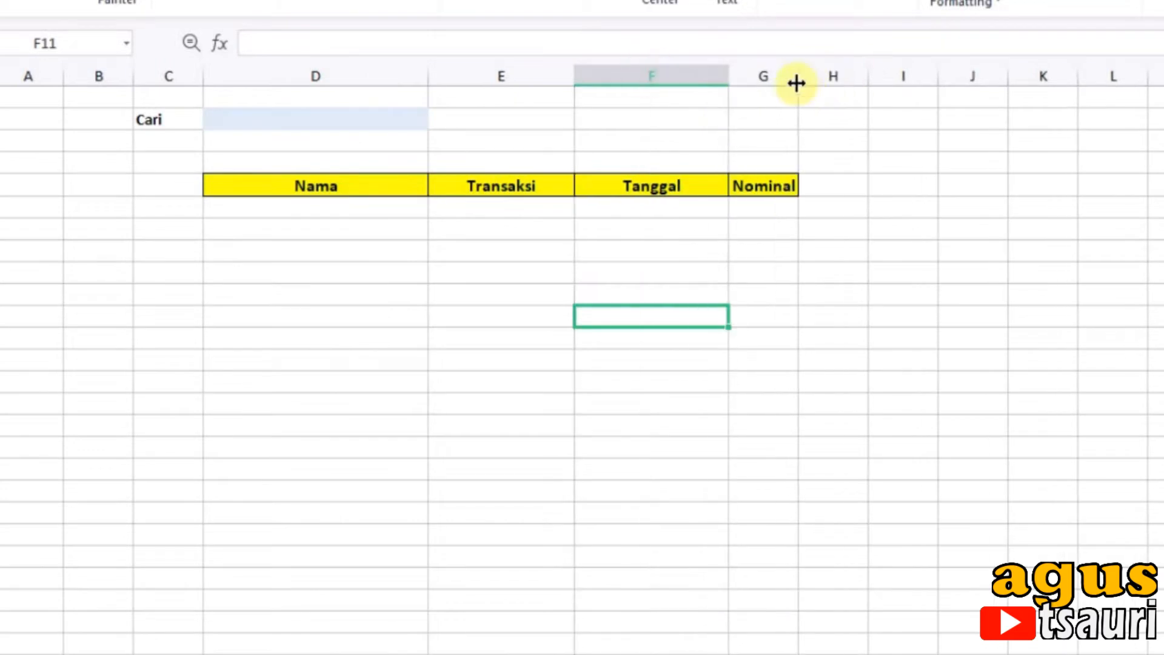
{"action": "left_click_drag", "start_coordinate": [806, 75], "coordinate": [901, 125]}
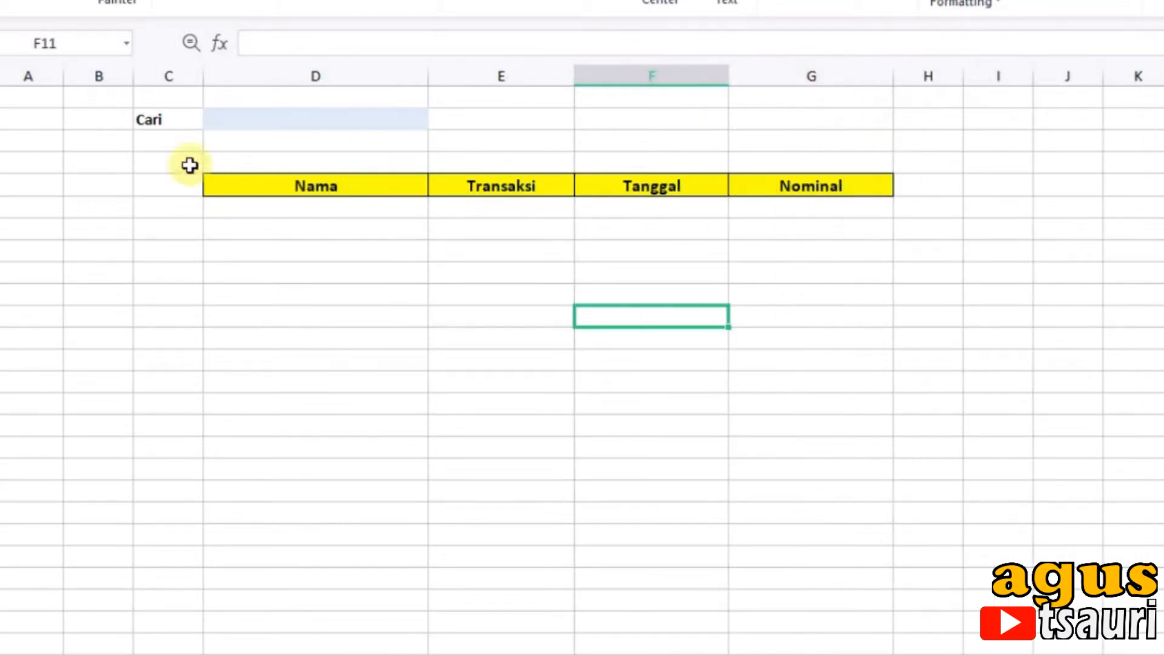
Step: Enter =VLOOKUP(D2;Sheet1!B6:E15;1;0) in cell D6 under the Nama header
{"action": "left_click", "coordinate": [240, 211]}
{"action": "left_click", "coordinate": [250, 122]}
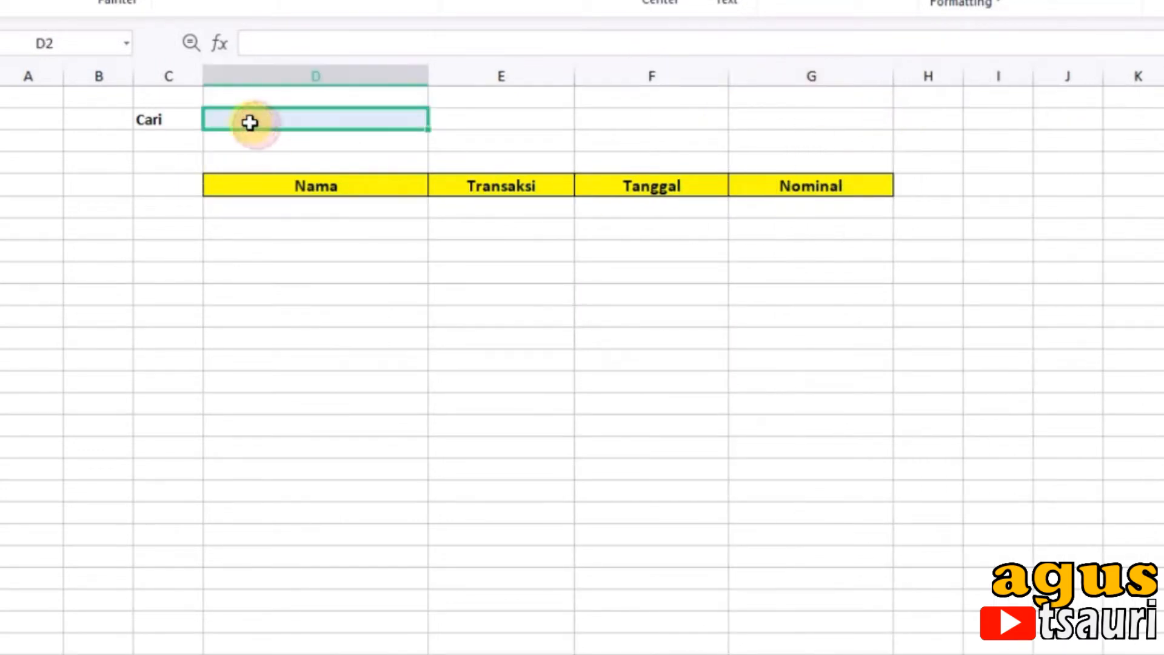
{"action": "left_click", "coordinate": [262, 205]}
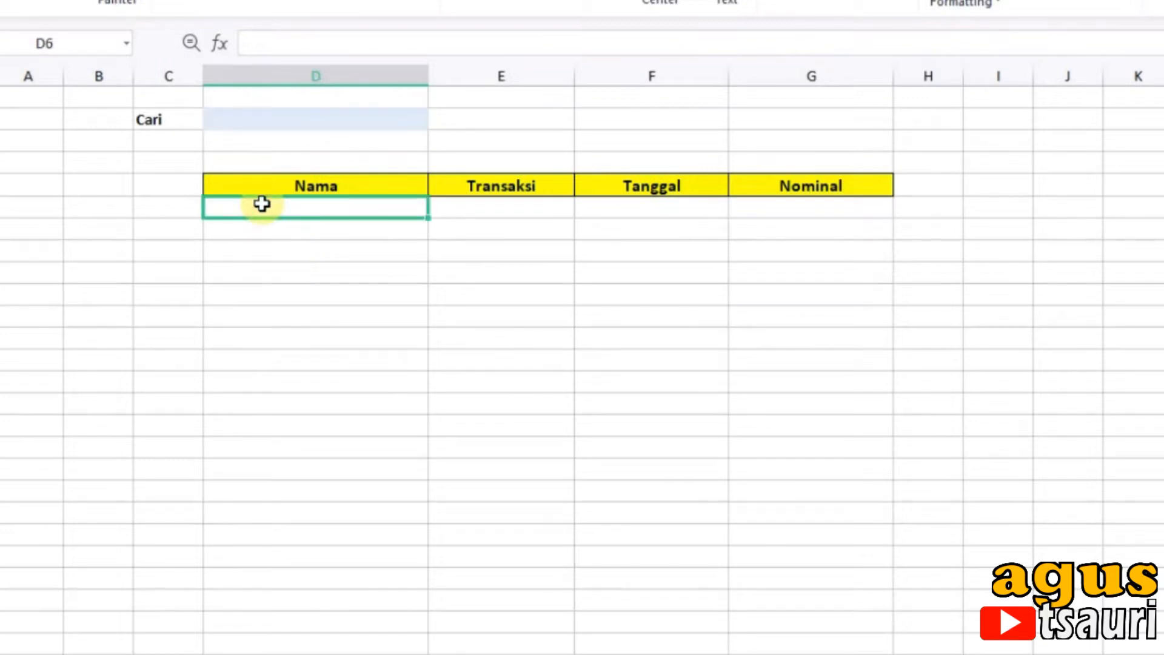
{"action": "type", "text": "=v"}
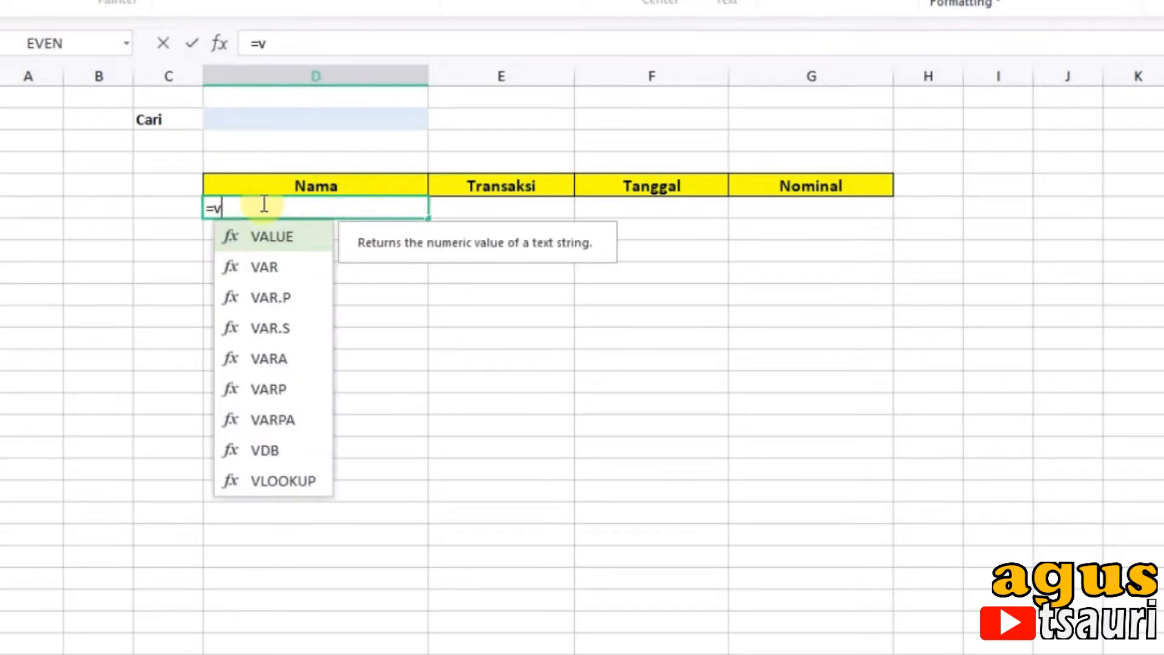
{"action": "double_click", "coordinate": [271, 480]}
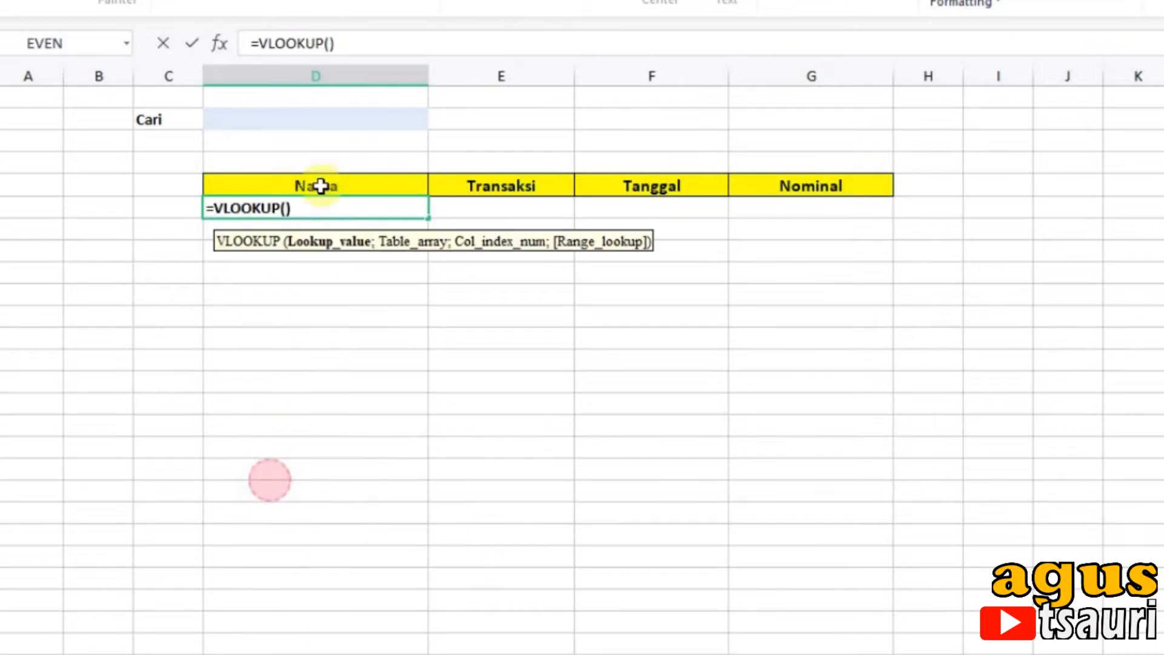
{"action": "left_click", "coordinate": [279, 125]}
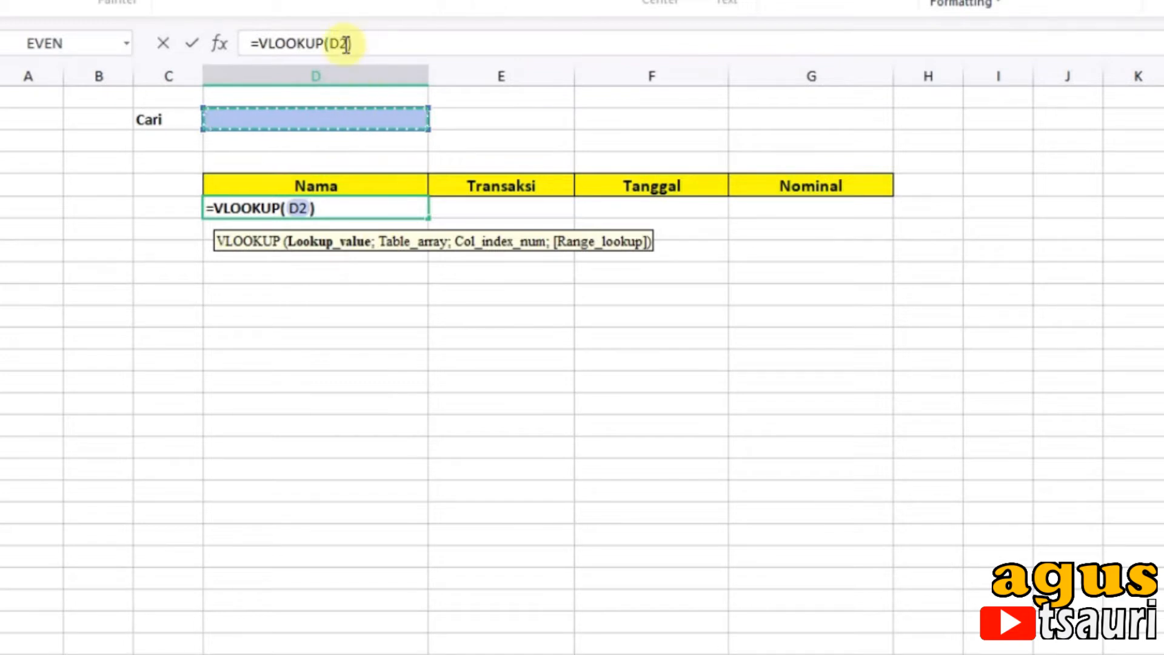
{"action": "type", "text": ";"}
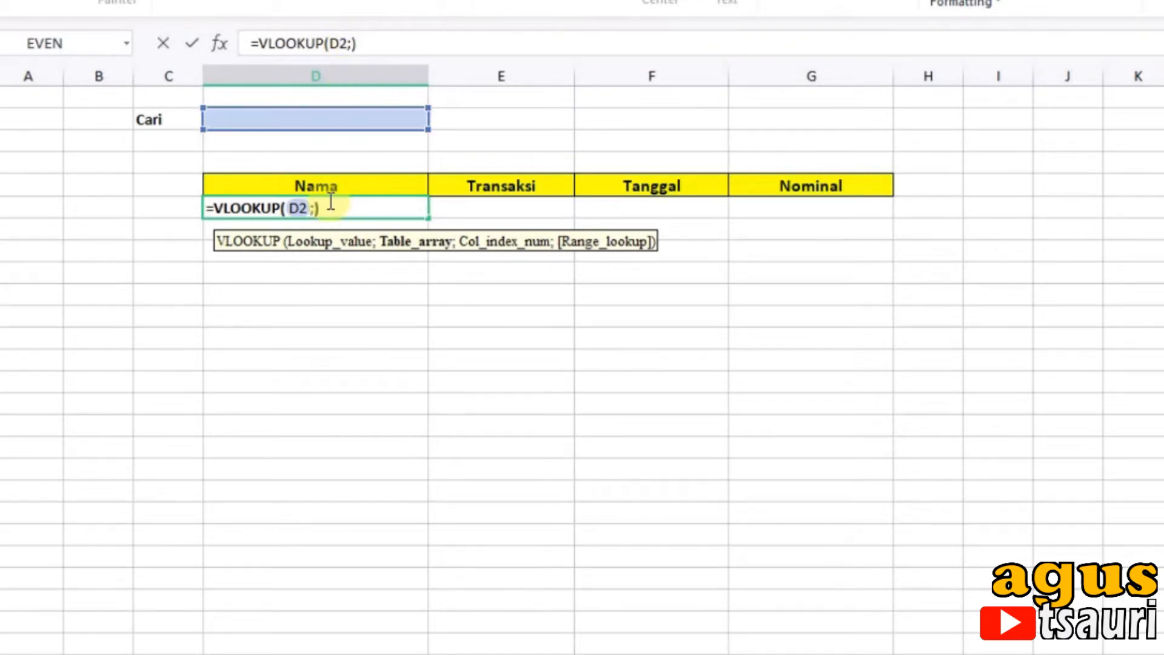
{"action": "left_click", "coordinate": [267, 653]}
{"action": "left_click_drag", "start_coordinate": [180, 244], "coordinate": [740, 603]}
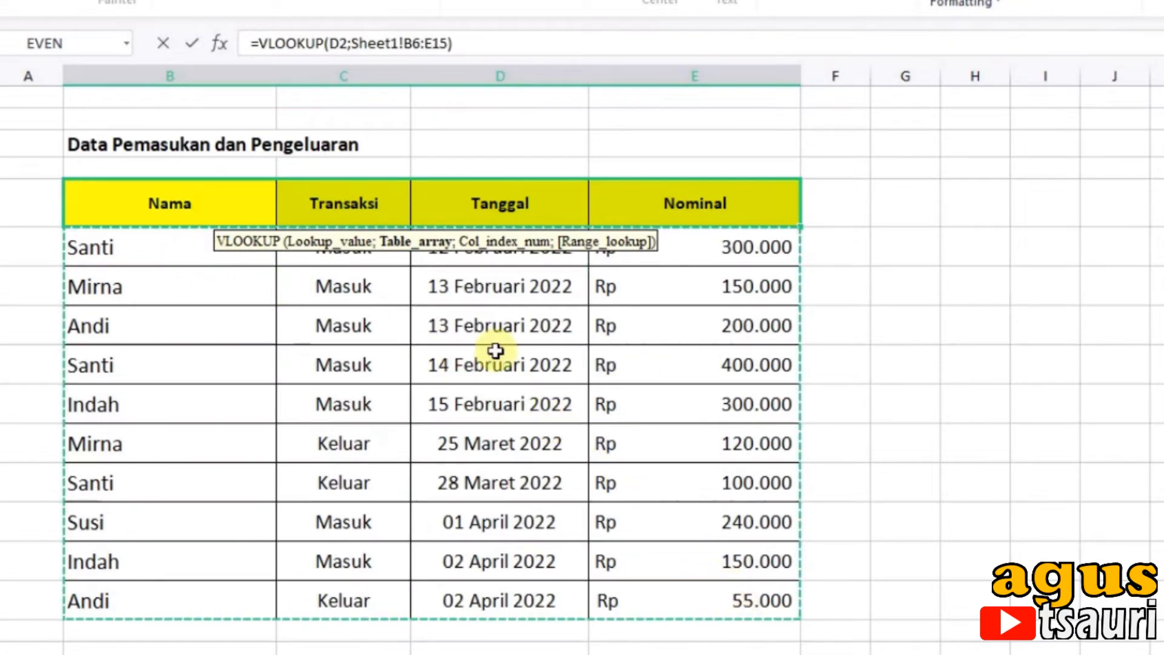
{"action": "type", "text": ";"}
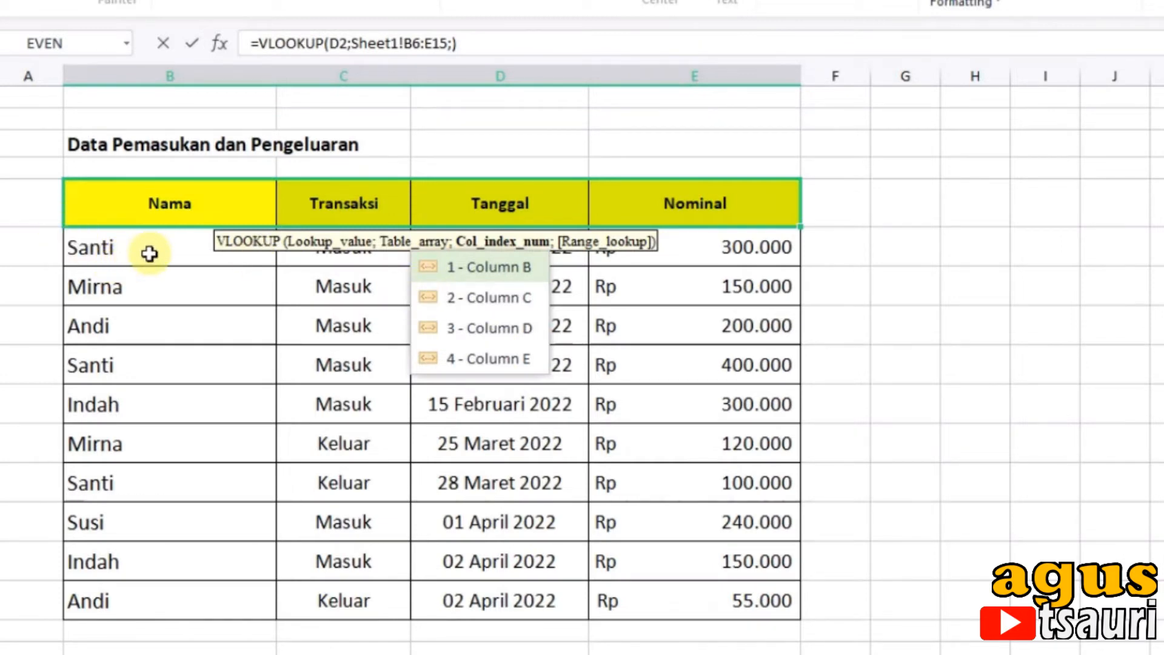
{"action": "type", "text": "1;"}
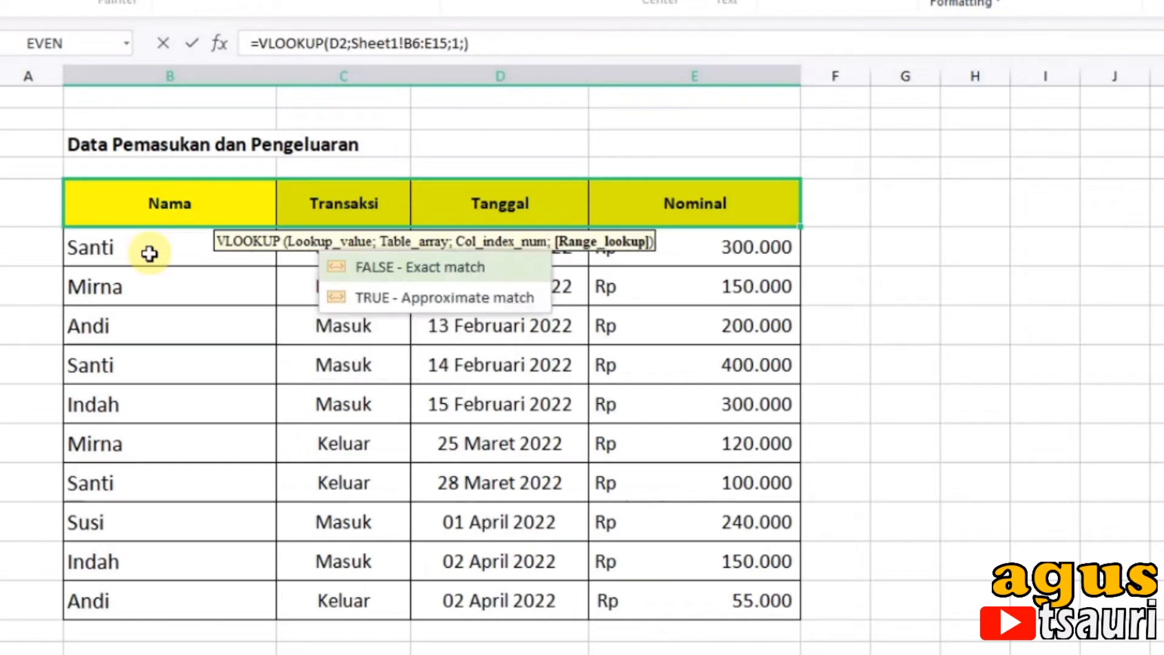
{"action": "type", "text": "0"}
{"action": "key", "text": "Return"}
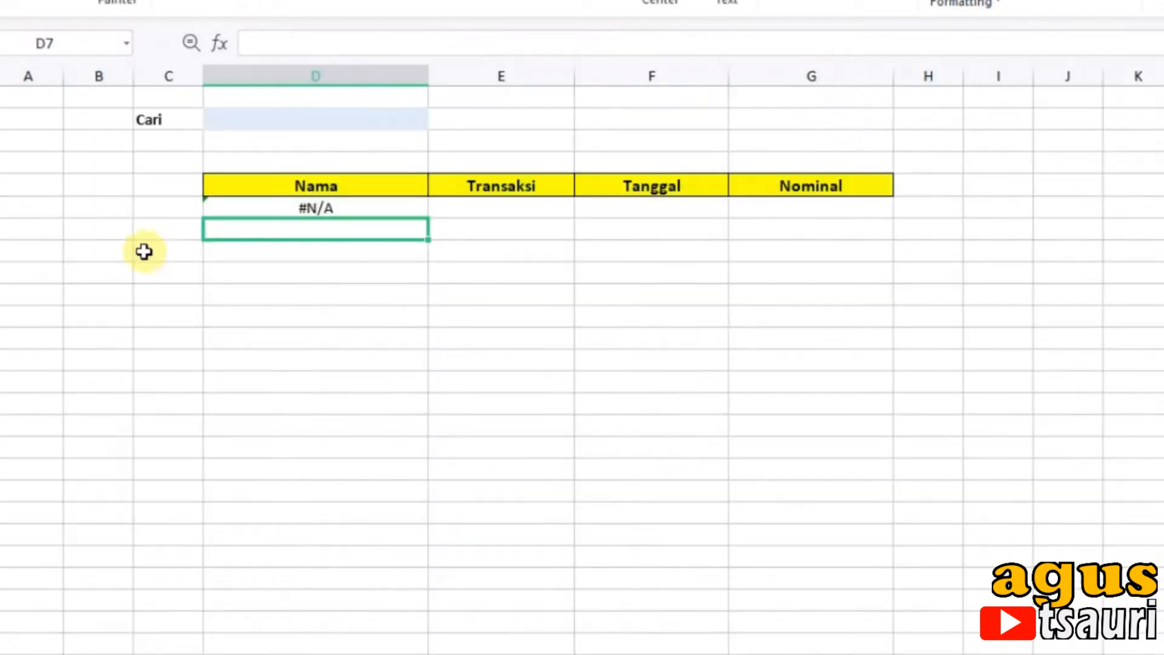
Step: Enter a person's name from the Sheet1 data in search cell D2 and check the lookup in D6
{"action": "left_click", "coordinate": [288, 124]}
{"action": "type", "text": "santi"}
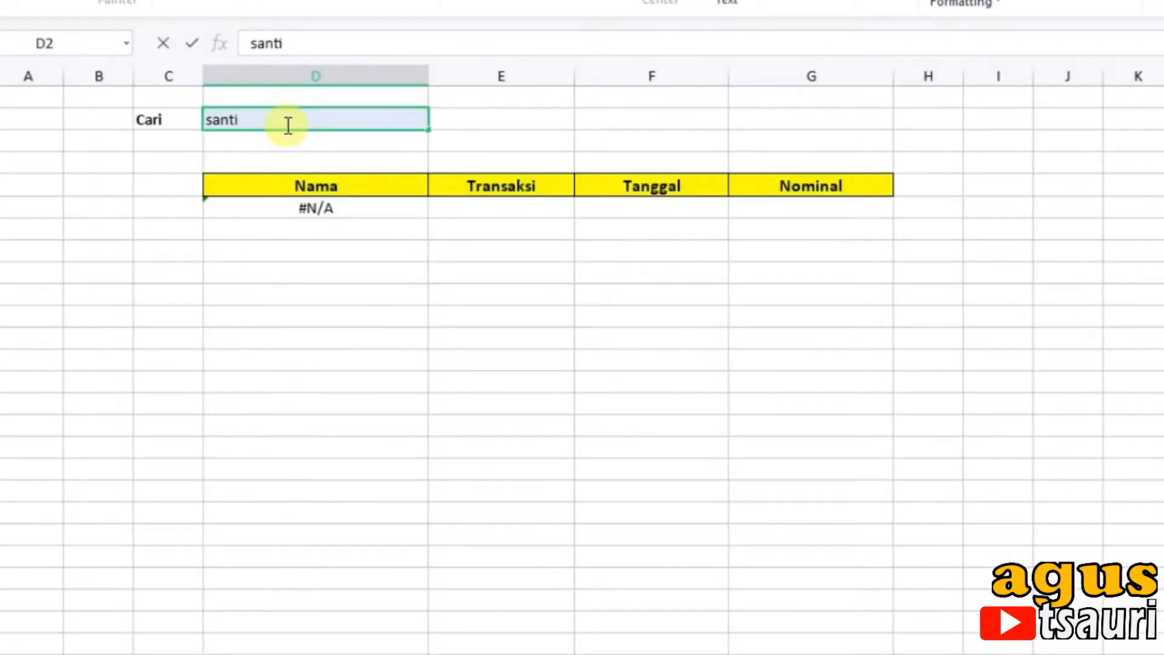
{"action": "key", "text": "Return"}
{"action": "left_click", "coordinate": [311, 212]}
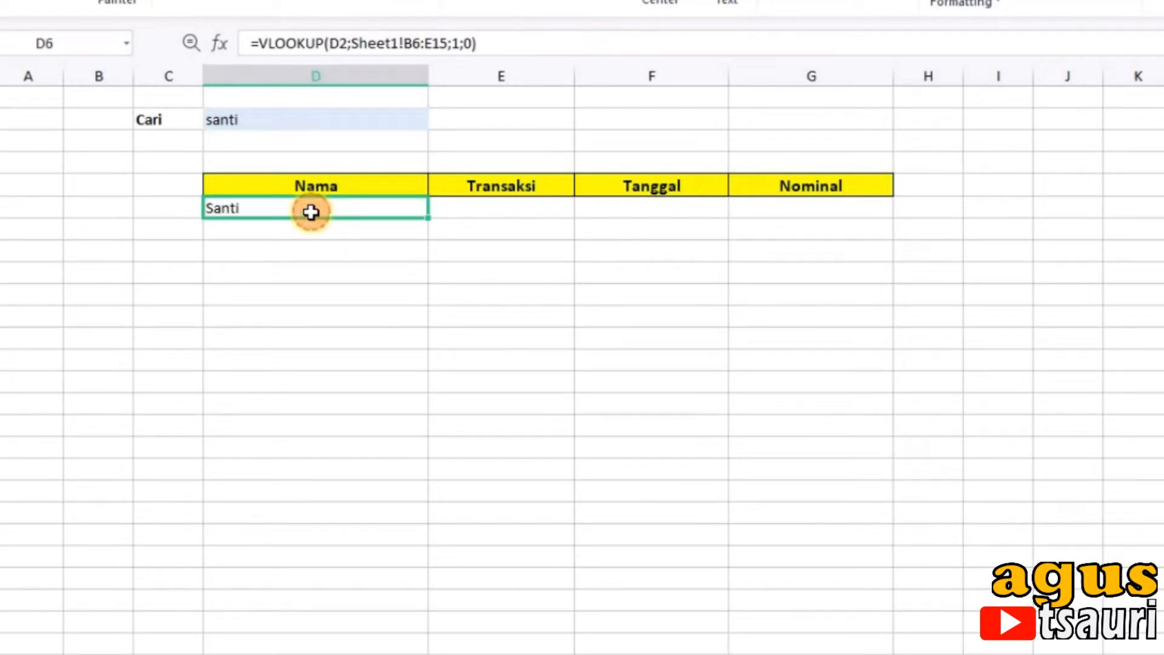
{"action": "left_click", "coordinate": [459, 221]}
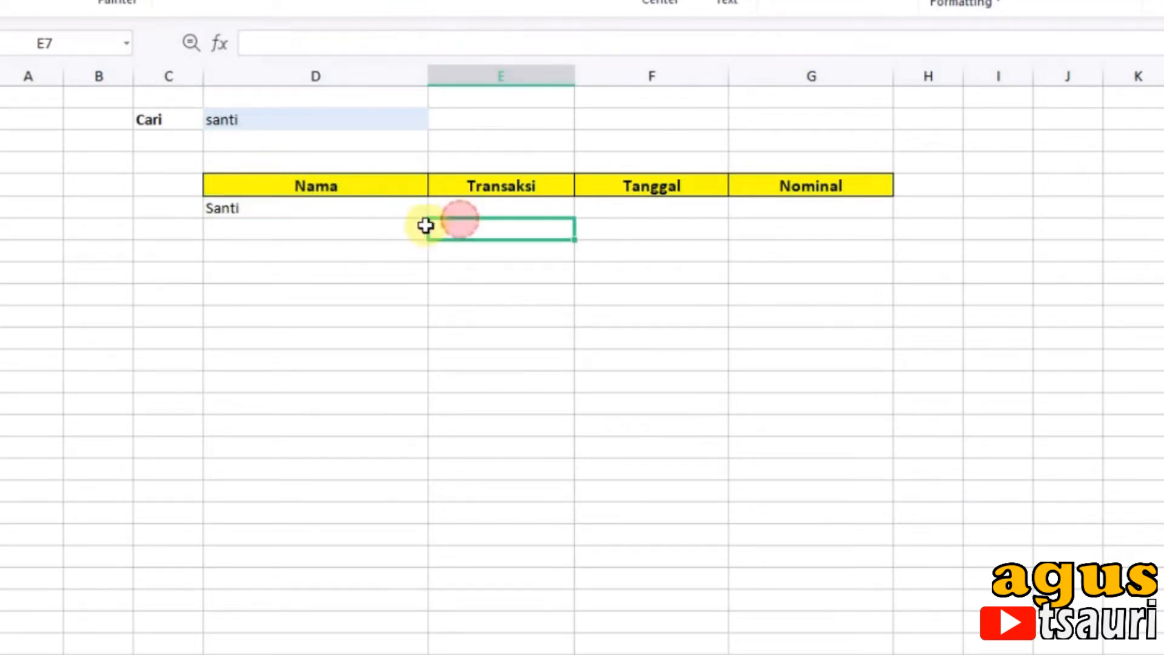
Step: Copy the Nama lookup formula into cell E6 under Transaksi and set its column index to 2
{"action": "left_click", "coordinate": [370, 208]}
{"action": "left_click", "coordinate": [243, 44]}
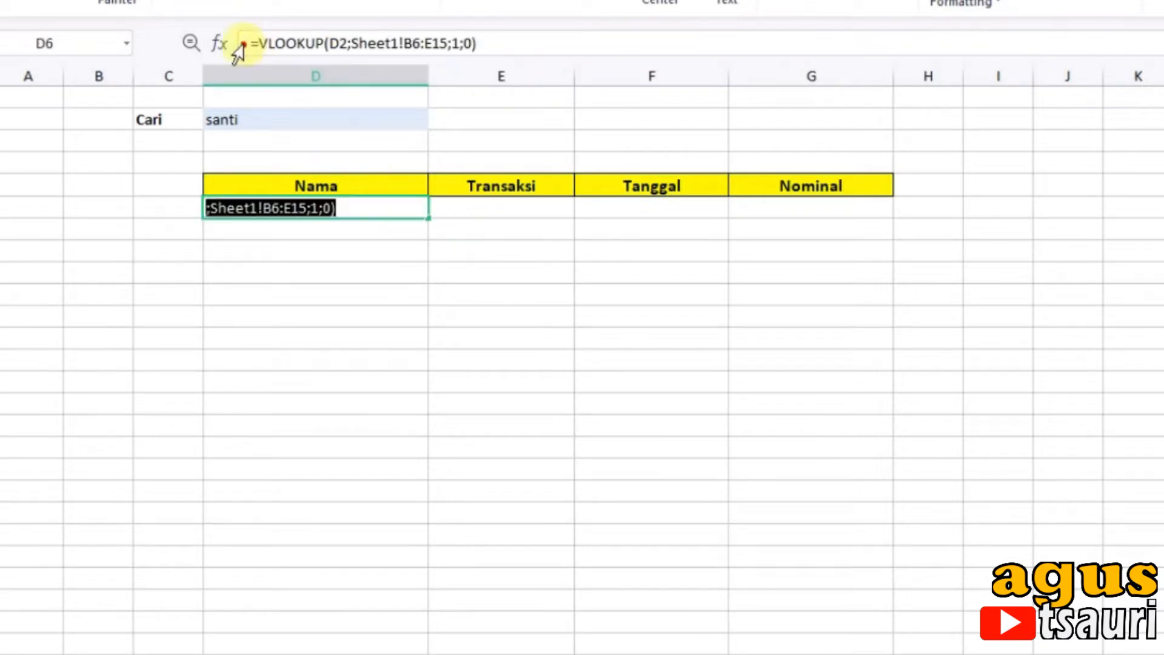
{"action": "key", "text": "Return"}
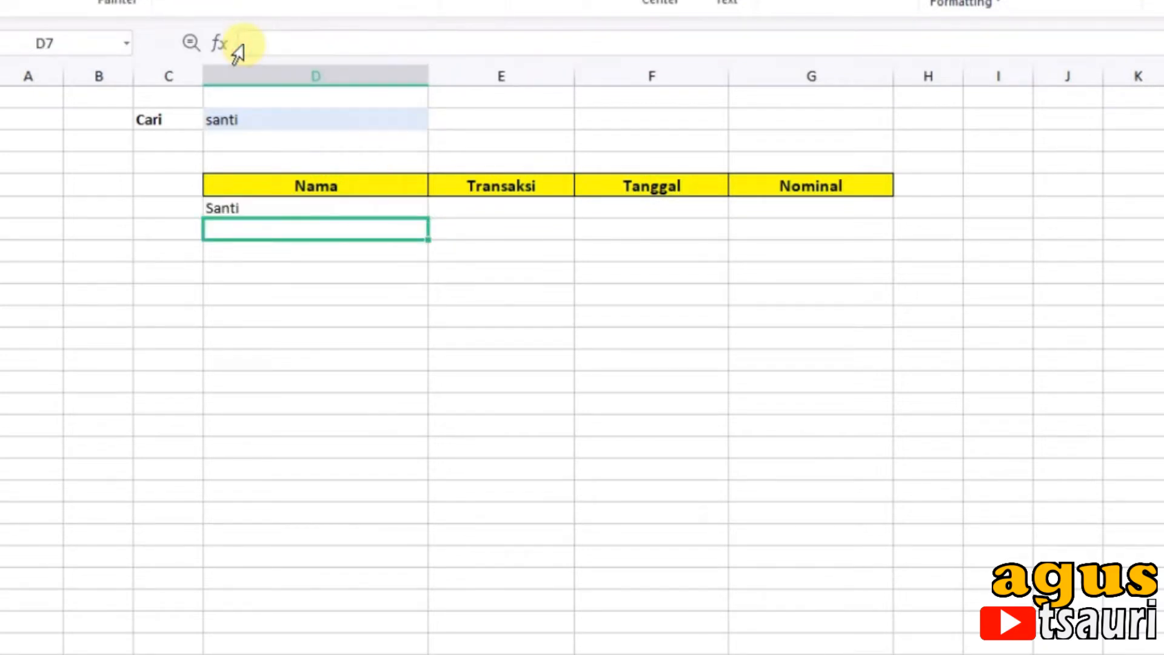
{"action": "left_click", "coordinate": [488, 206]}
{"action": "left_click", "coordinate": [343, 46]}
{"action": "type", "text": "=VLOOKUP(D3;Sheet1!B6:E15;1;0)"}
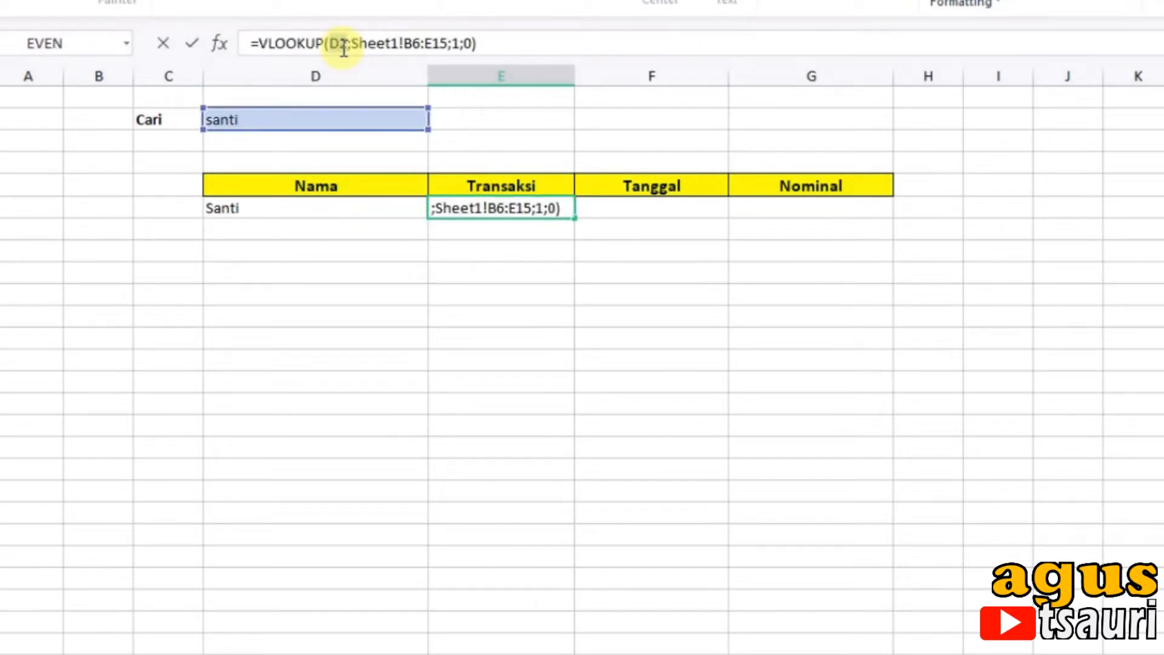
{"action": "key", "text": "Return"}
{"action": "left_click", "coordinate": [483, 209]}
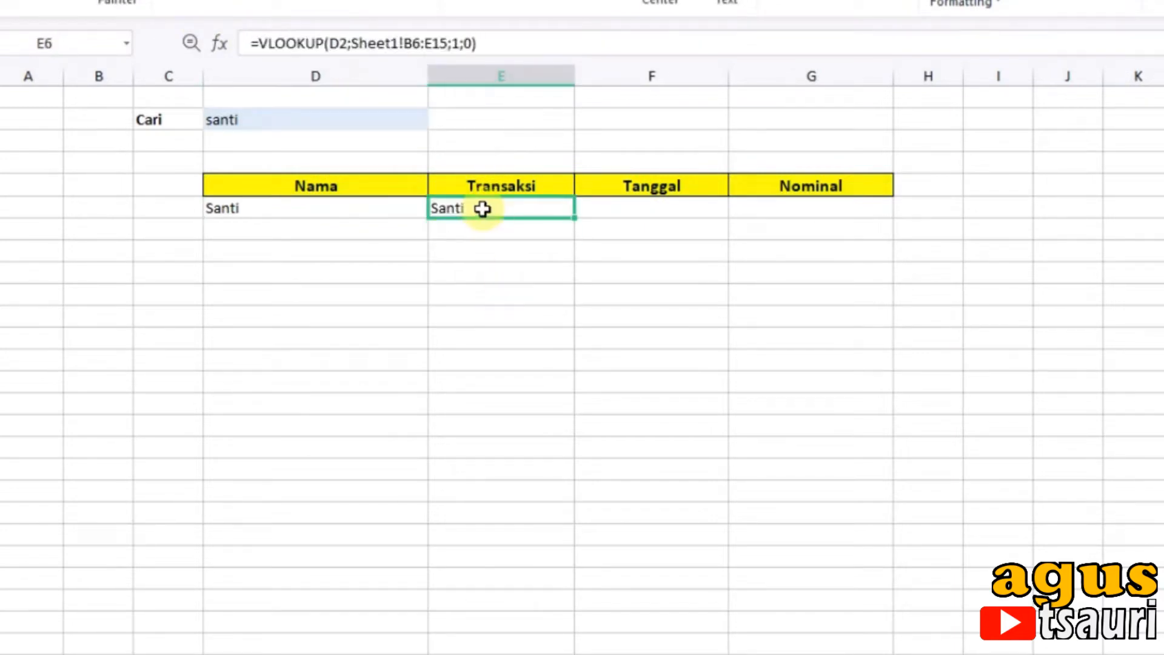
{"action": "double_click", "coordinate": [457, 42]}
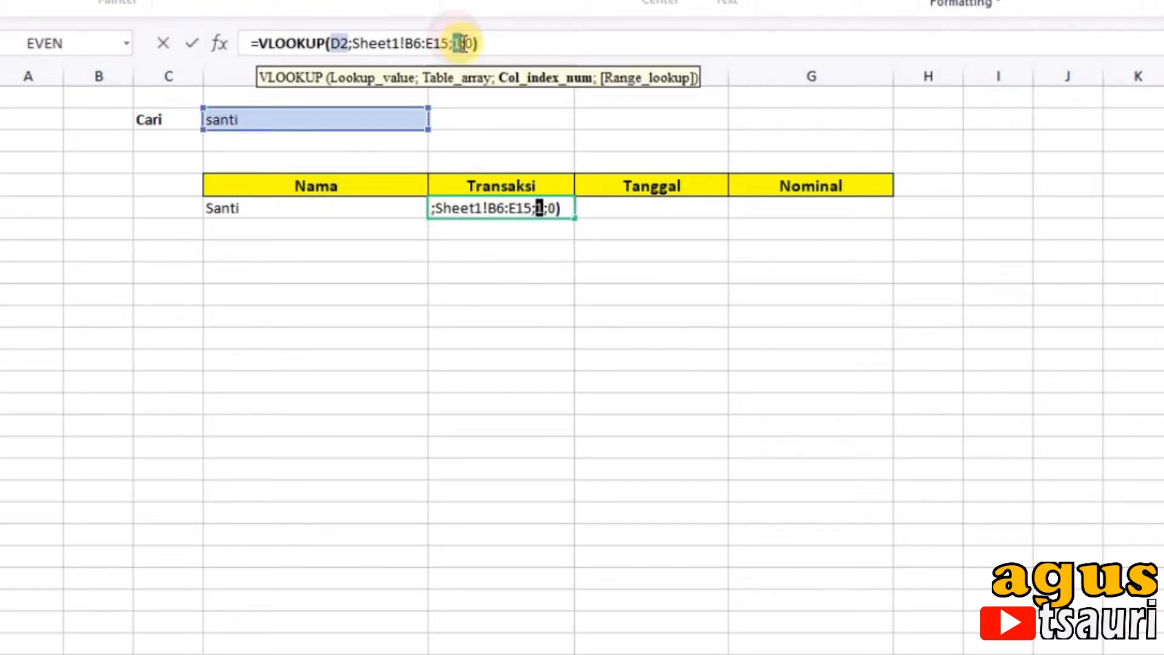
{"action": "type", "text": "2"}
{"action": "key", "text": "Return"}
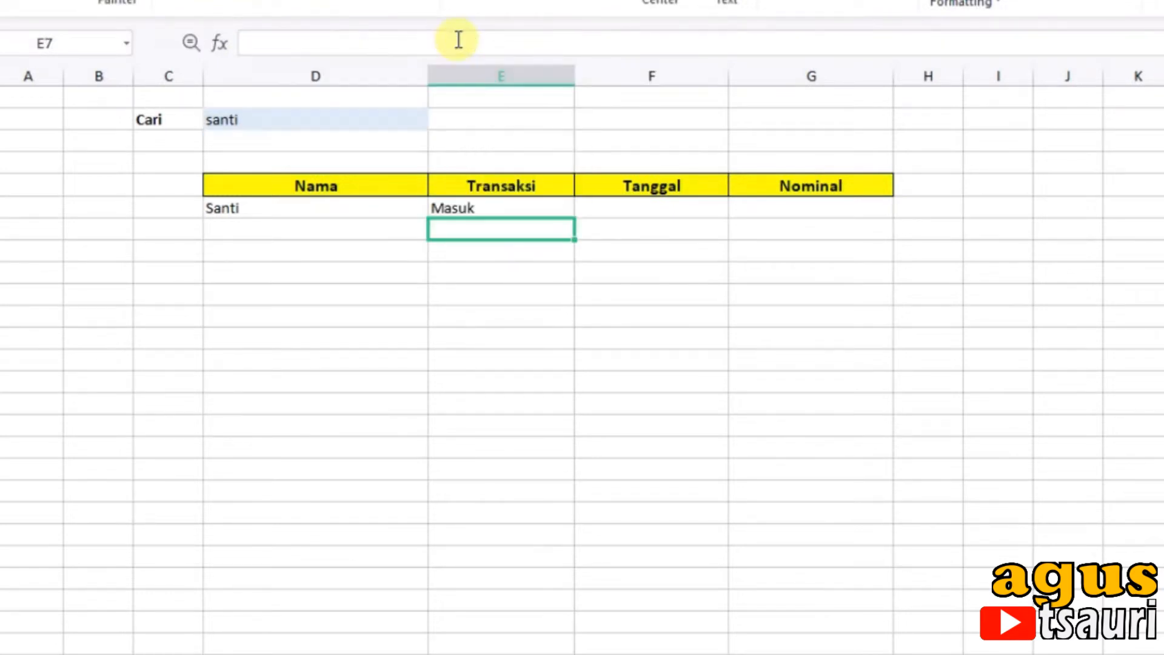
Step: Copy the Transaksi lookup formula into cell F6 under Tanggal and set its column index to 3
{"action": "left_click", "coordinate": [497, 203]}
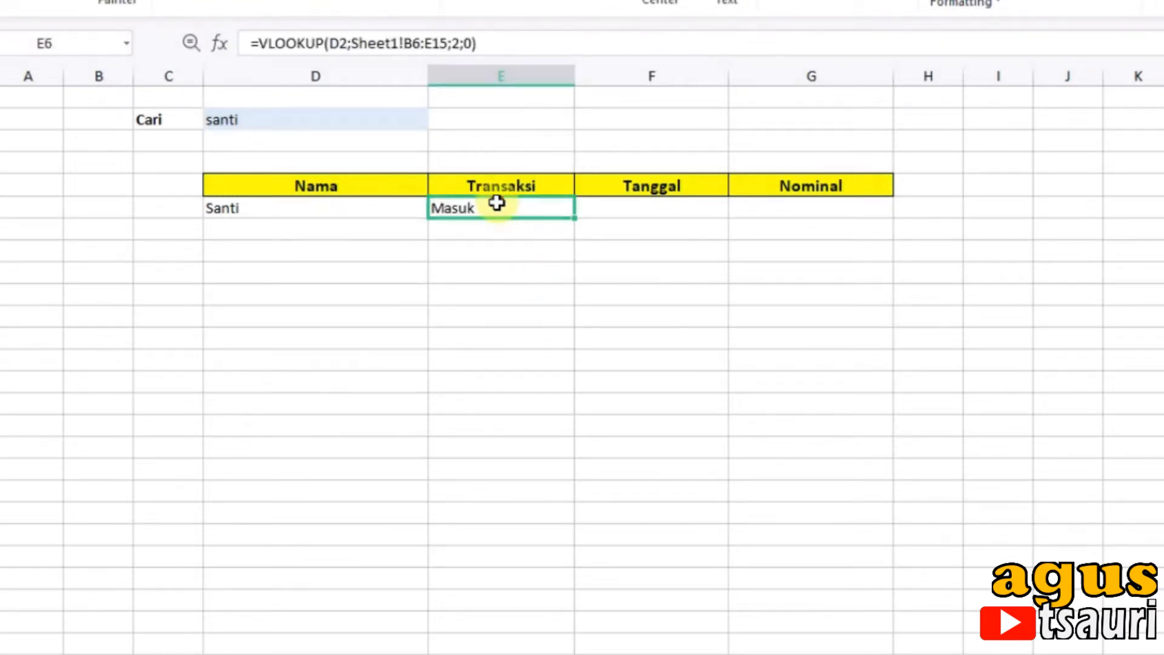
{"action": "left_click", "coordinate": [228, 42]}
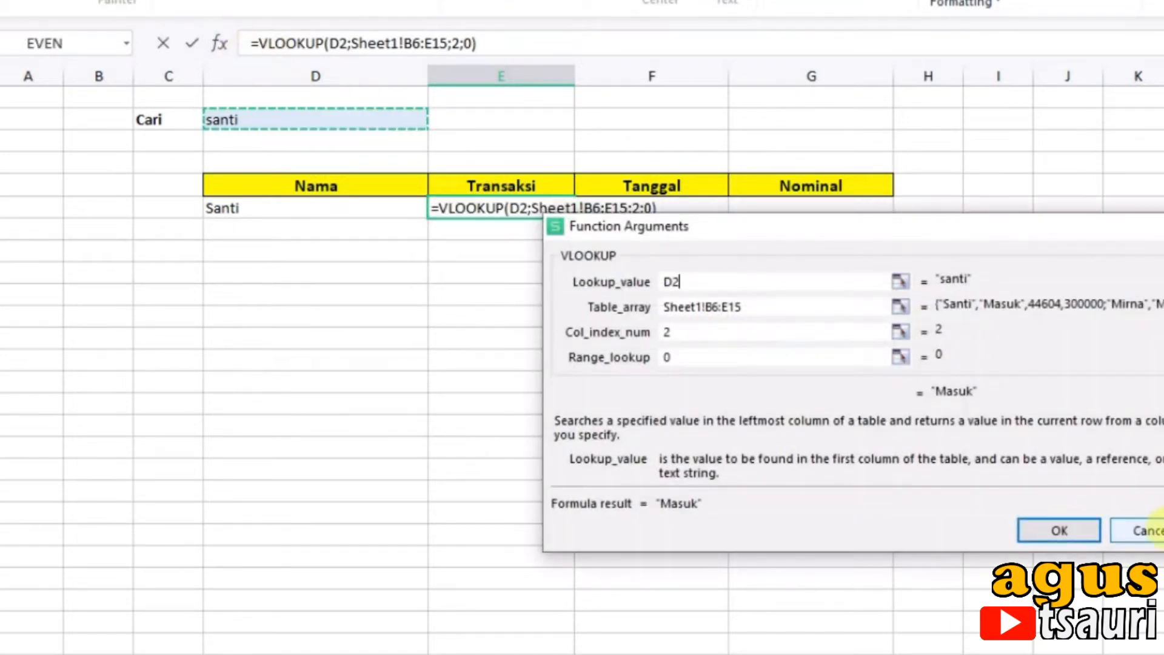
{"action": "left_click", "coordinate": [1122, 530]}
{"action": "triple_click", "coordinate": [255, 42]}
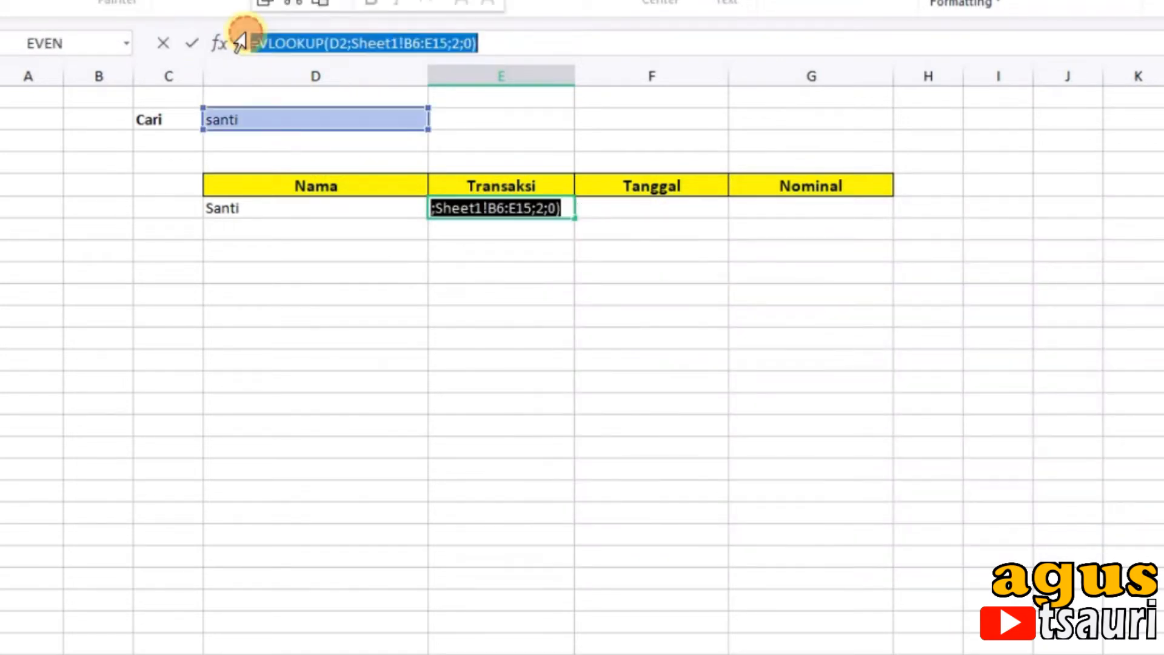
{"action": "key", "text": "Tab"}
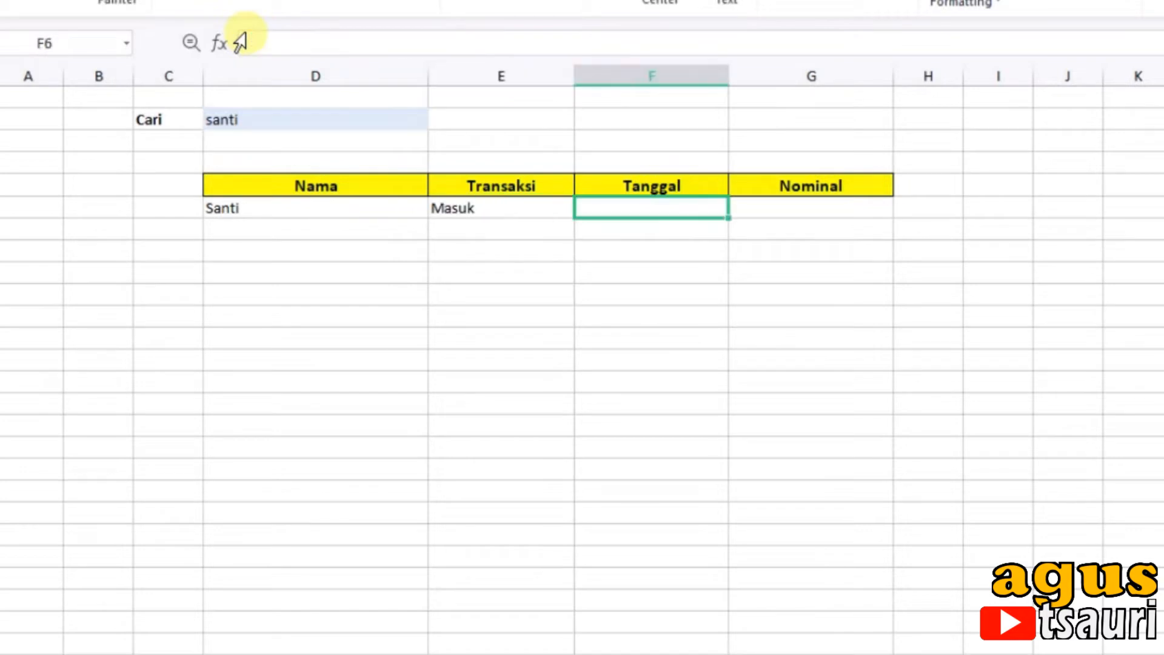
{"action": "left_click", "coordinate": [247, 40]}
{"action": "left_click", "coordinate": [275, 53]}
{"action": "key", "text": "ctrl+v"}
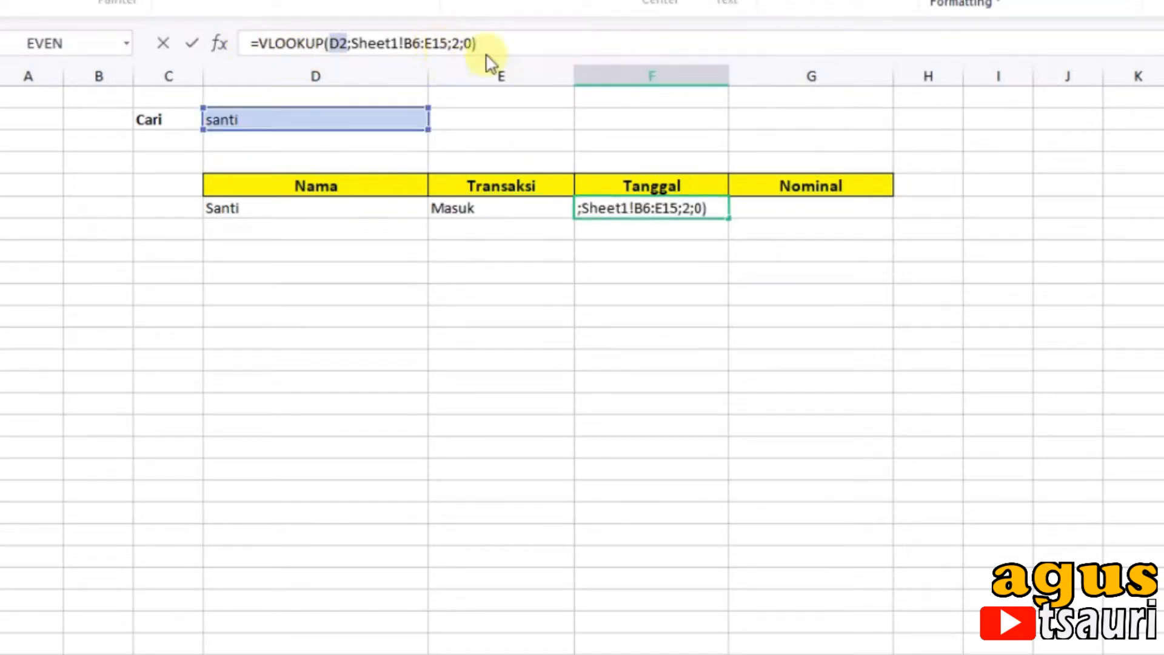
{"action": "left_click", "coordinate": [455, 38]}
{"action": "double_click", "coordinate": [456, 40]}
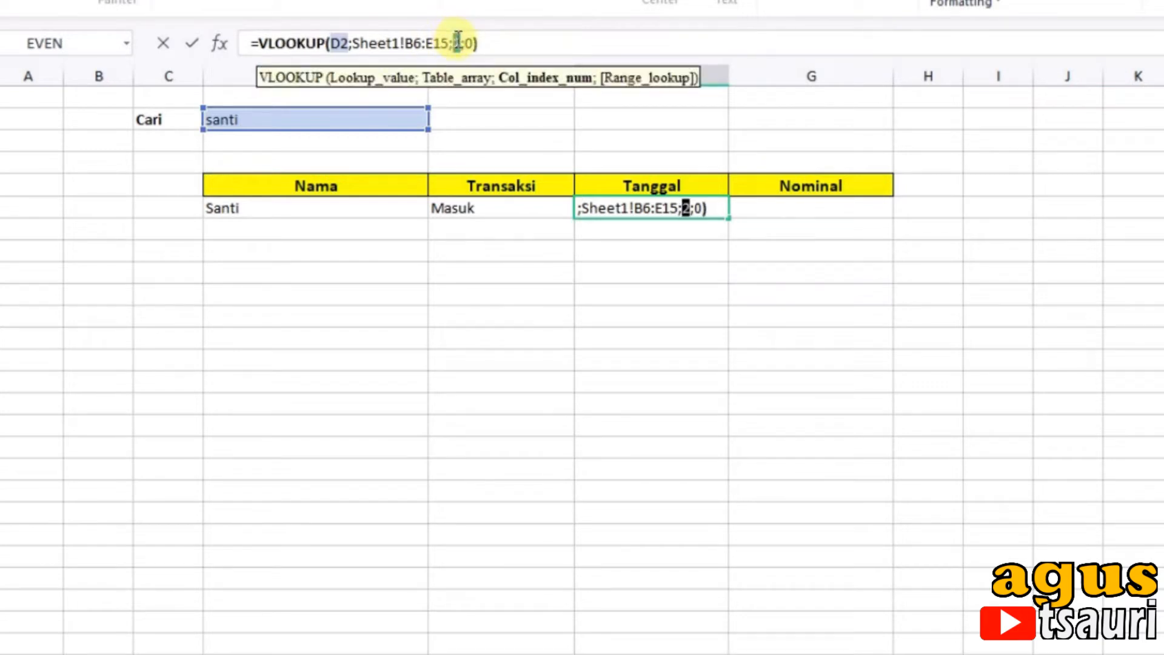
{"action": "type", "text": "3"}
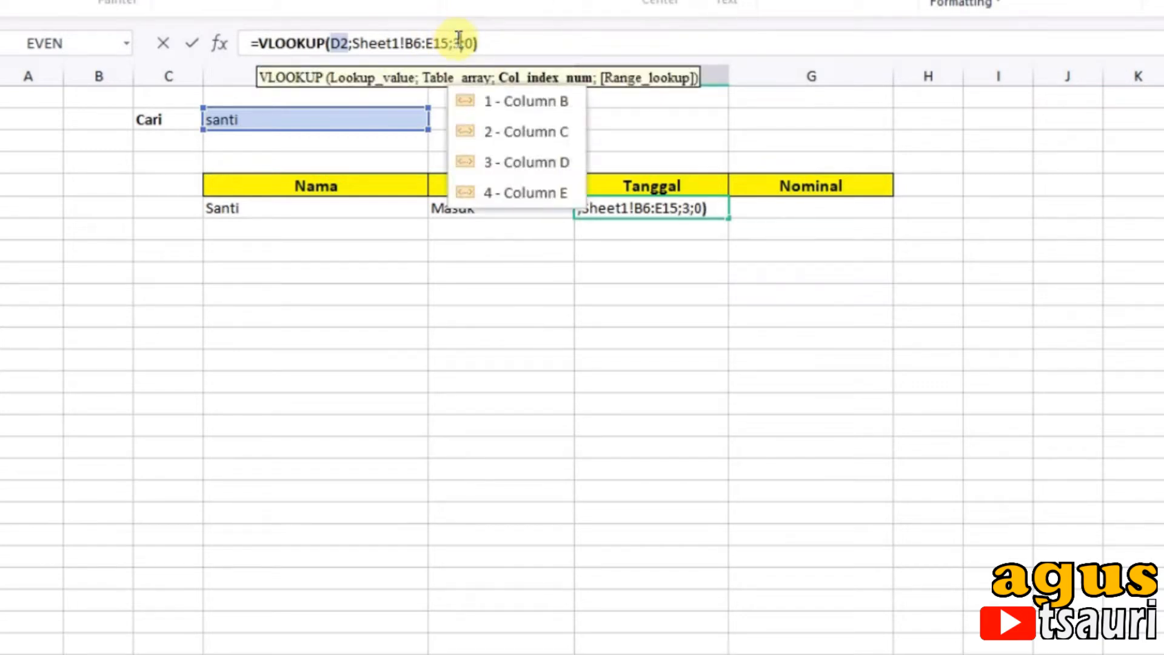
{"action": "key", "text": "Return"}
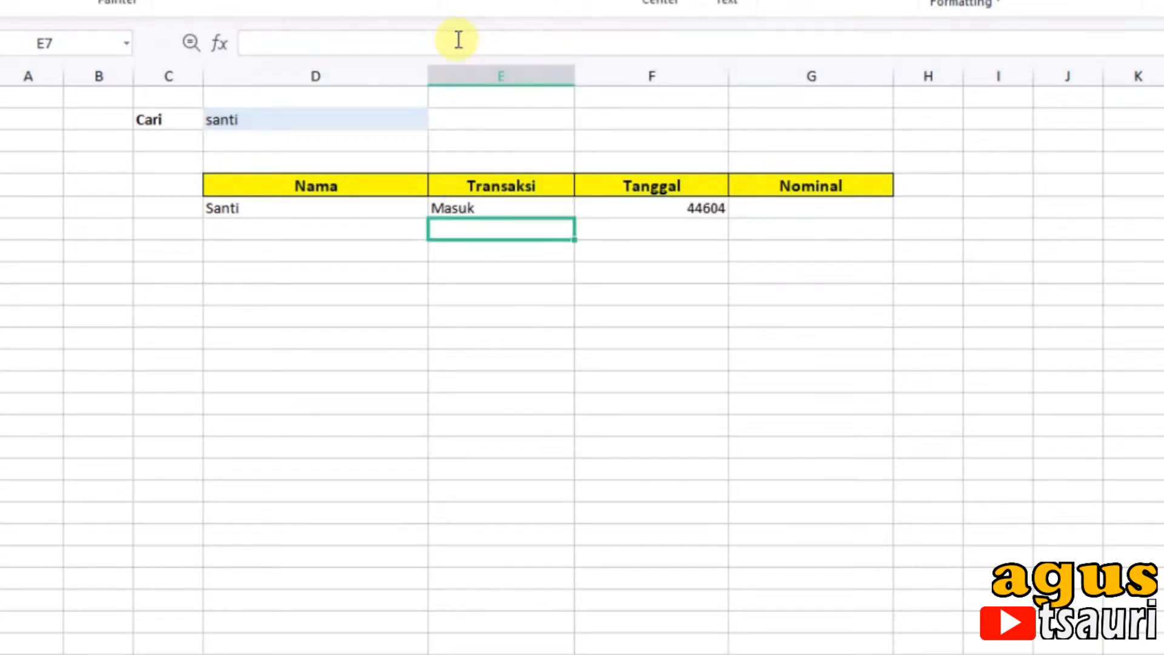
Step: Paste the copied lookup formula into cell G6 under Nominal and set its column index to 4
{"action": "left_click", "coordinate": [804, 216]}
{"action": "left_click", "coordinate": [513, 45]}
{"action": "key", "text": "ctrl+v"}
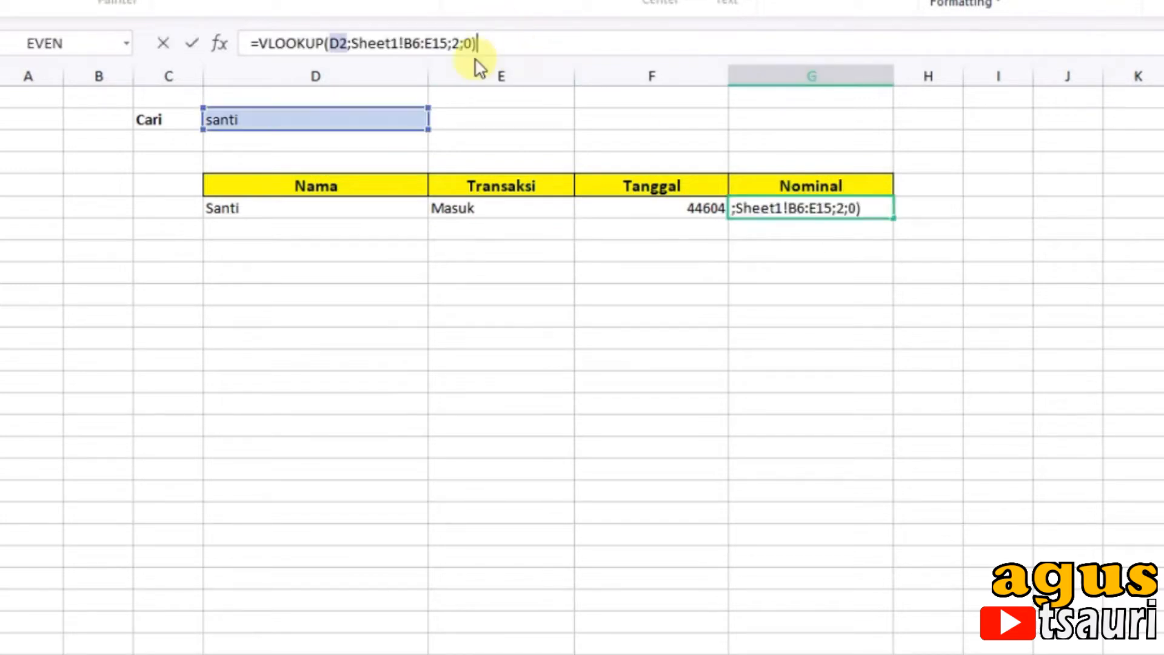
{"action": "double_click", "coordinate": [456, 43]}
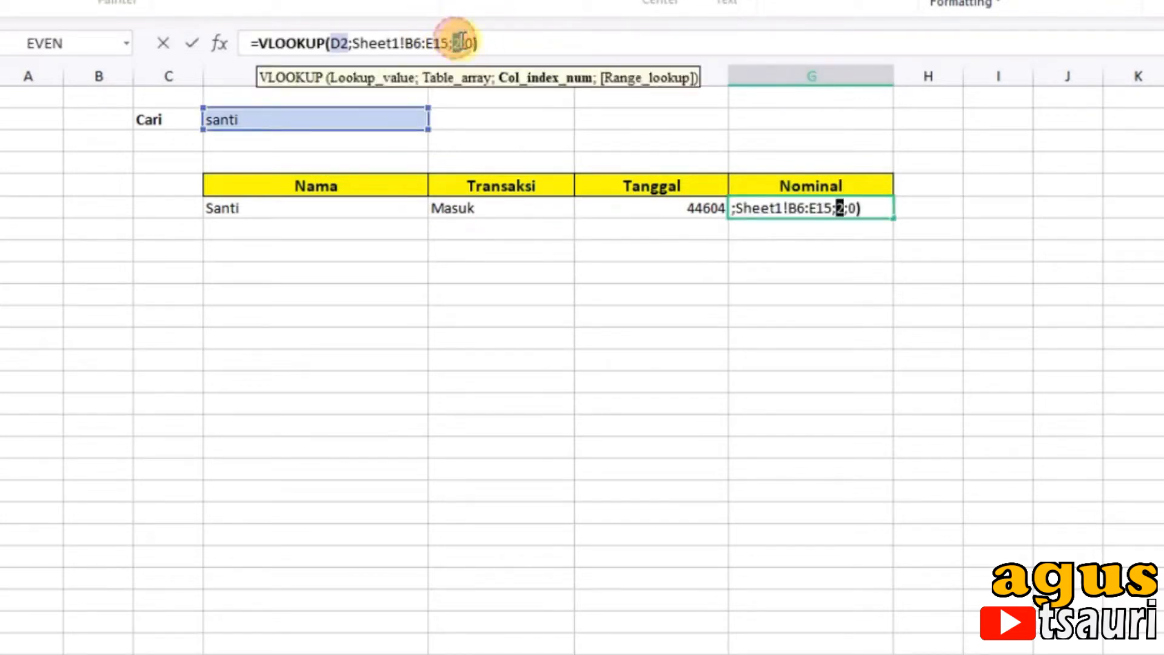
{"action": "type", "text": "4"}
{"action": "key", "text": "Return"}
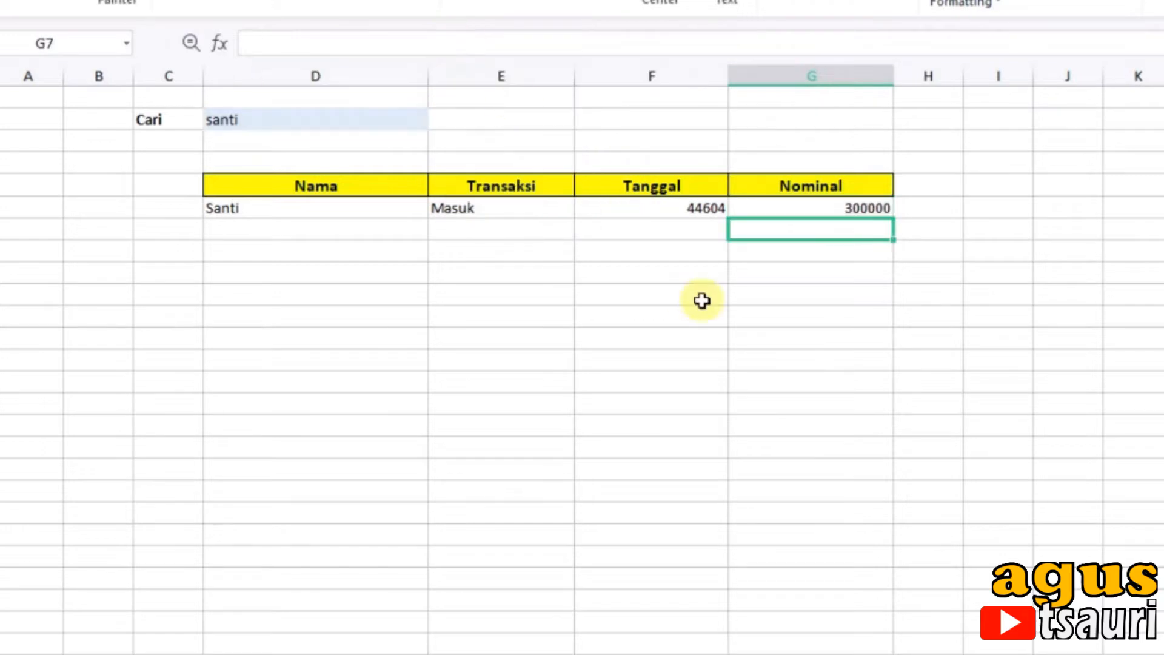
Step: Format the Tanggal result in F6 as a date of the type 07 Maret 2001
{"action": "left_click", "coordinate": [683, 204]}
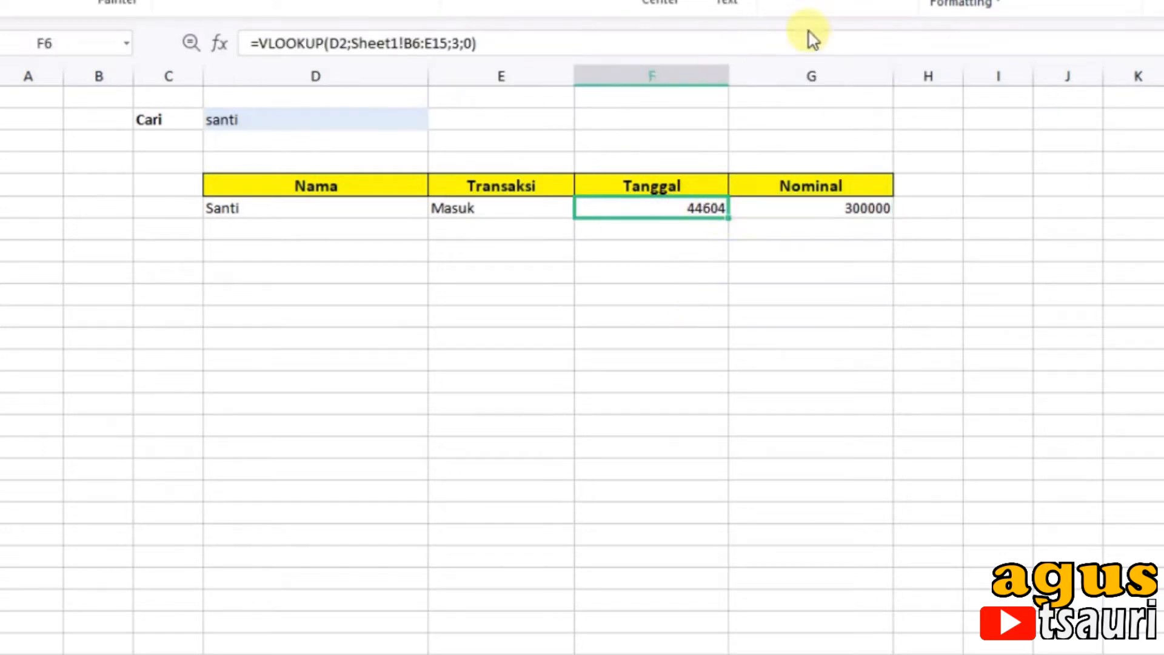
{"action": "right_click", "coordinate": [689, 211]}
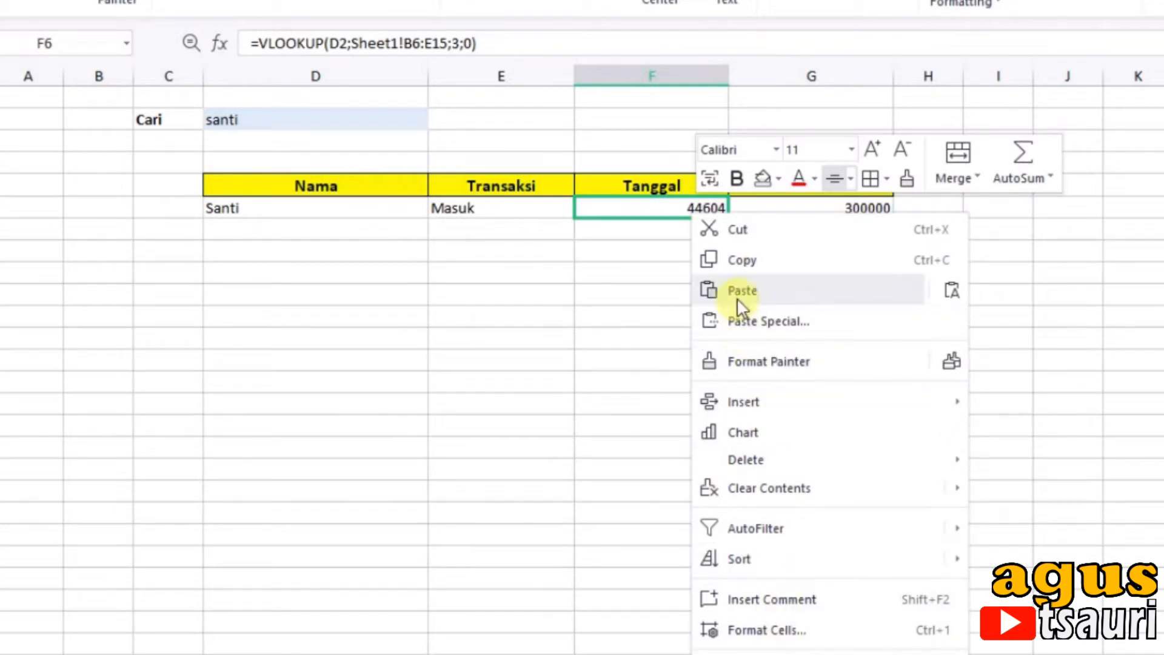
{"action": "left_click", "coordinate": [776, 630]}
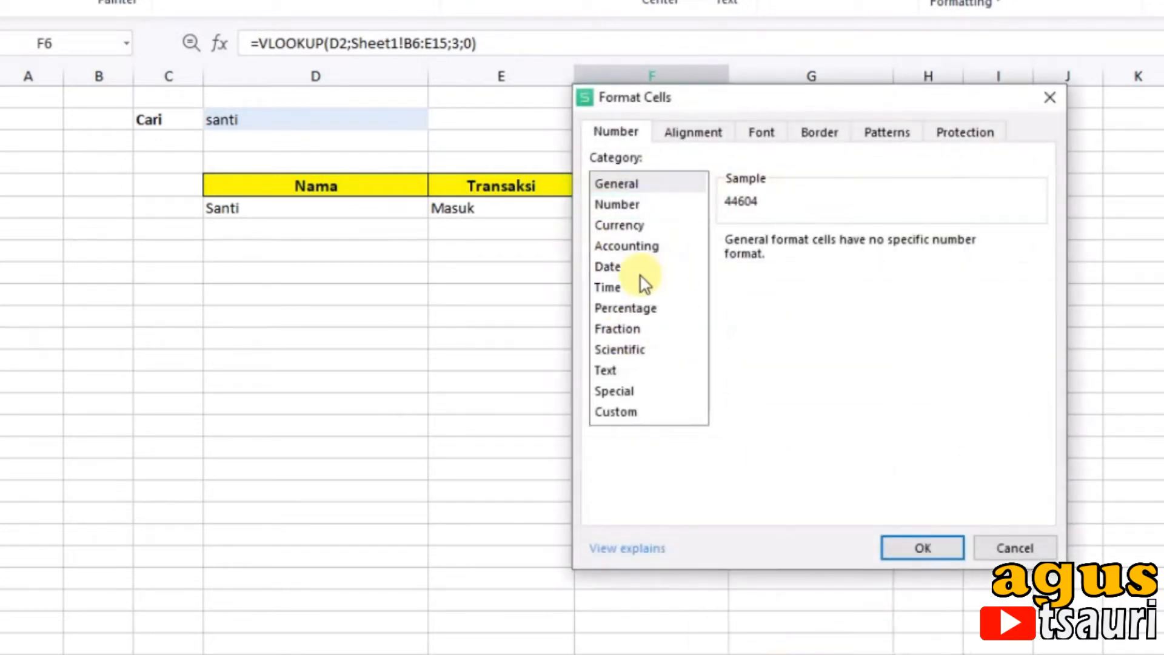
{"action": "left_click", "coordinate": [625, 270]}
{"action": "left_click", "coordinate": [788, 347]}
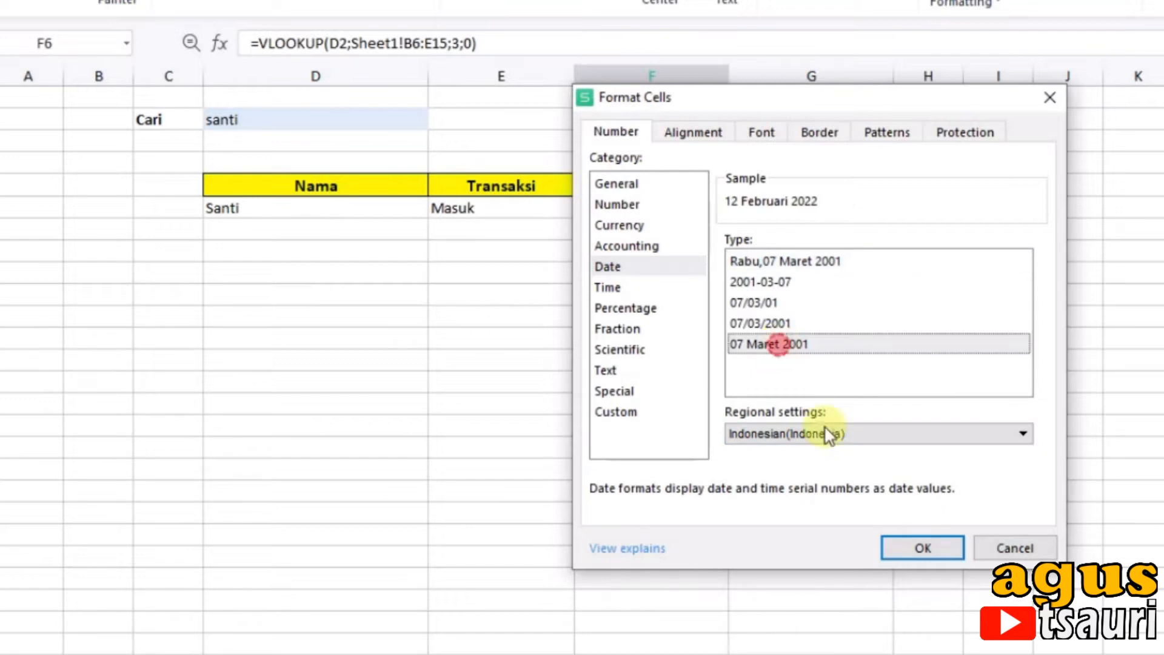
{"action": "left_click", "coordinate": [905, 547]}
{"action": "left_click", "coordinate": [785, 212]}
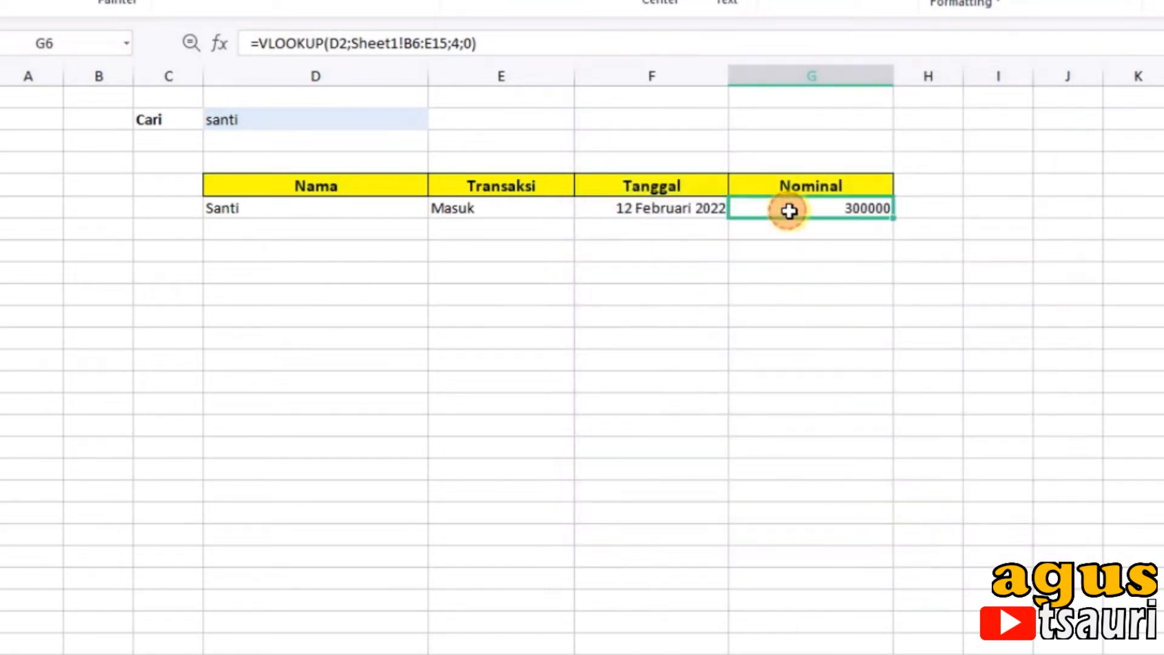
Step: Format the Nominal result in G6 as Accounting with the Rp symbol and 0 decimal places
{"action": "right_click", "coordinate": [837, 218]}
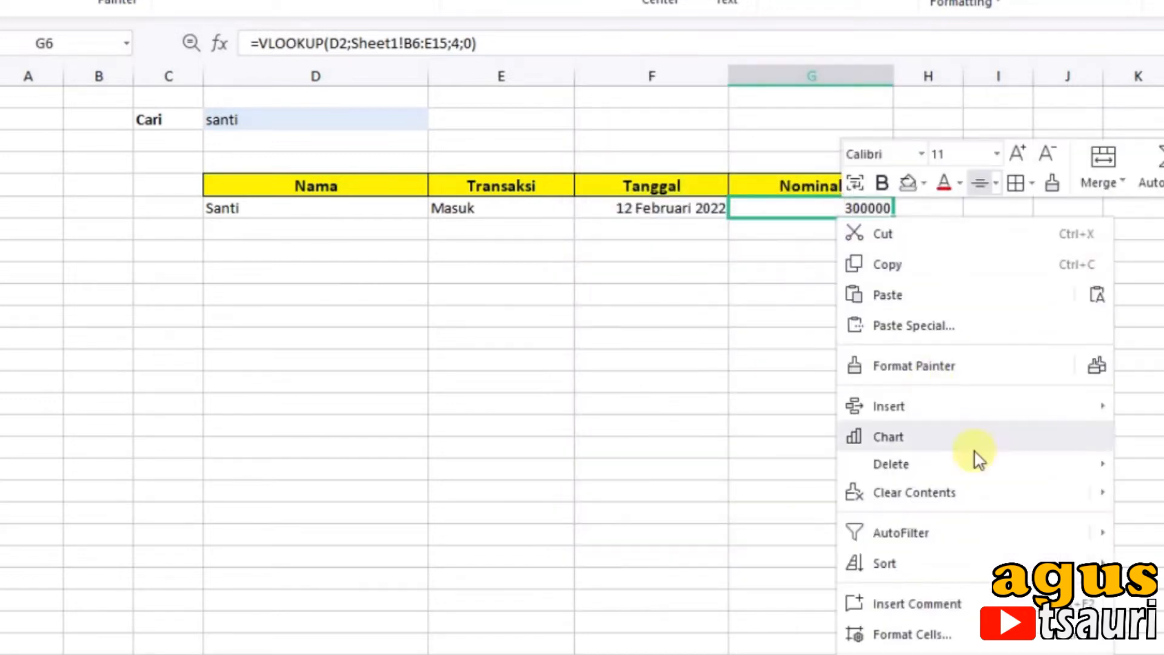
{"action": "left_click", "coordinate": [915, 630]}
{"action": "left_click", "coordinate": [626, 246]}
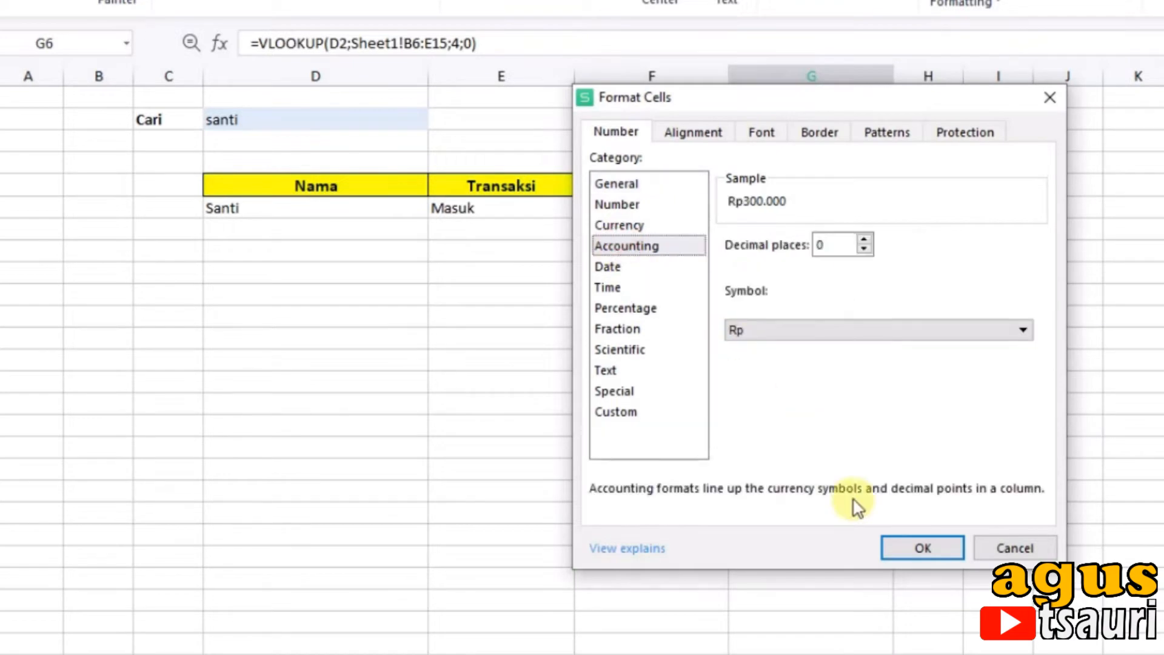
{"action": "left_click", "coordinate": [902, 547]}
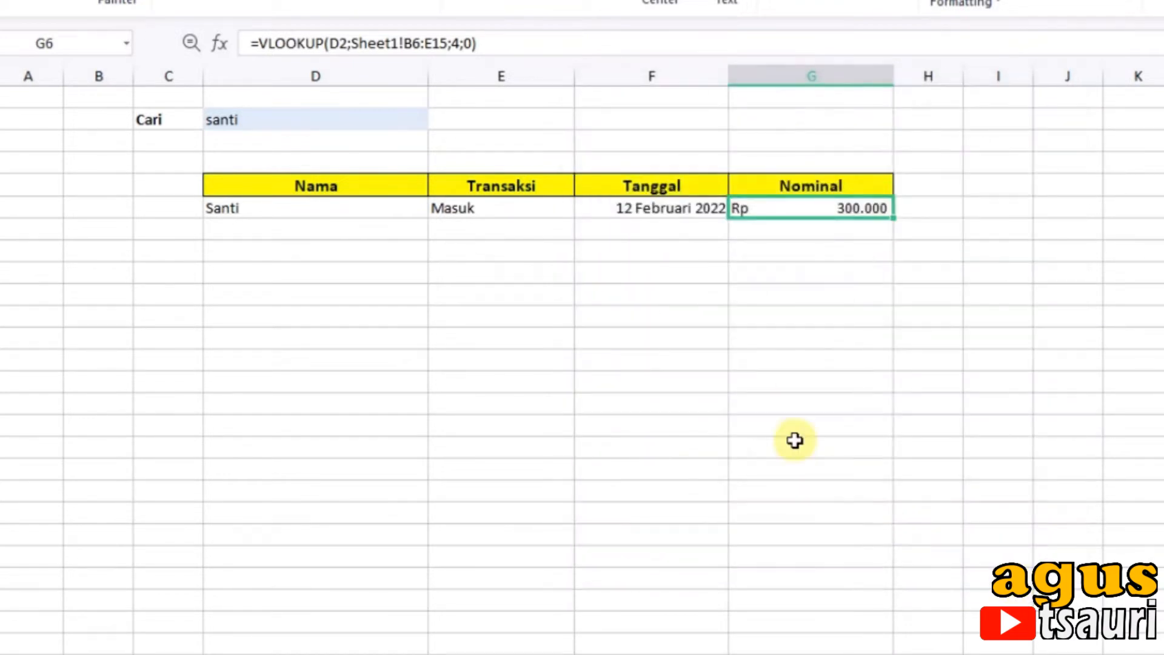
{"action": "left_click", "coordinate": [471, 407]}
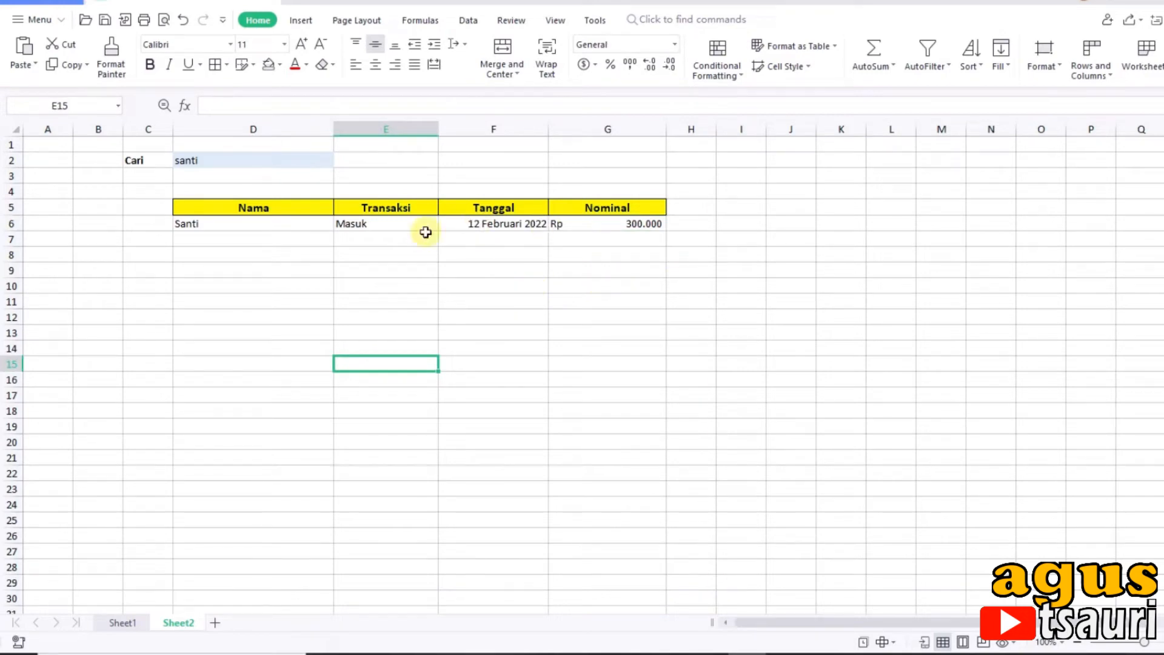
Step: Compare the searched name and its lookup result on Sheet2 with that name's repeated entries in Sheet1's Nama column
{"action": "left_click", "coordinate": [221, 222]}
{"action": "left_click", "coordinate": [222, 166]}
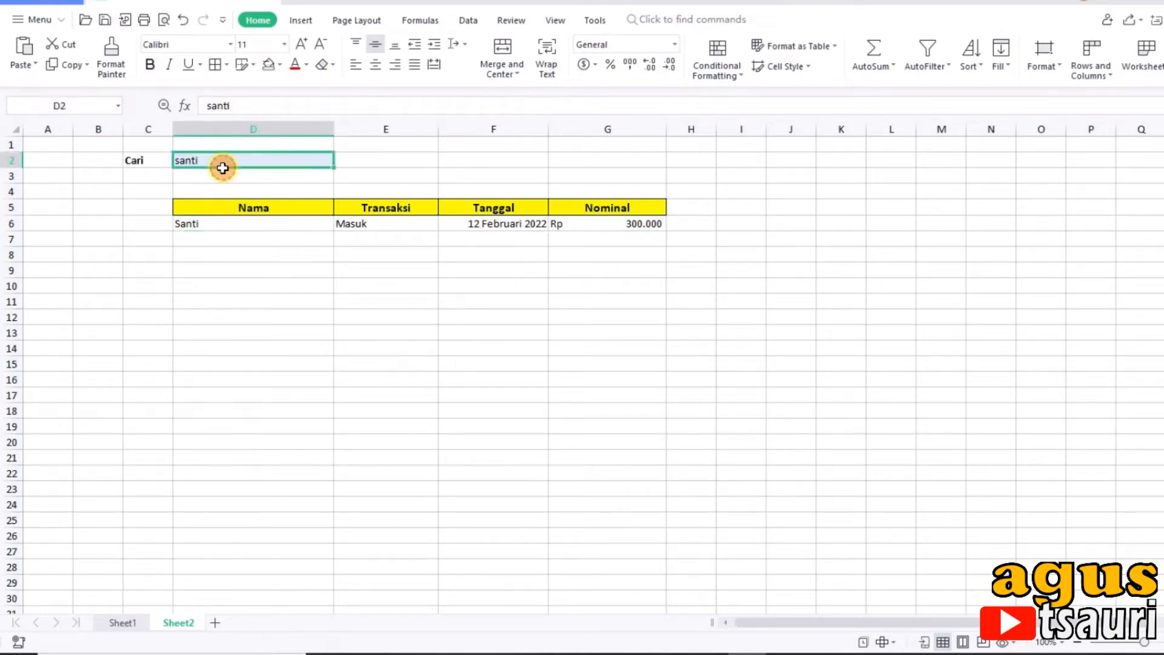
{"action": "left_click", "coordinate": [228, 218]}
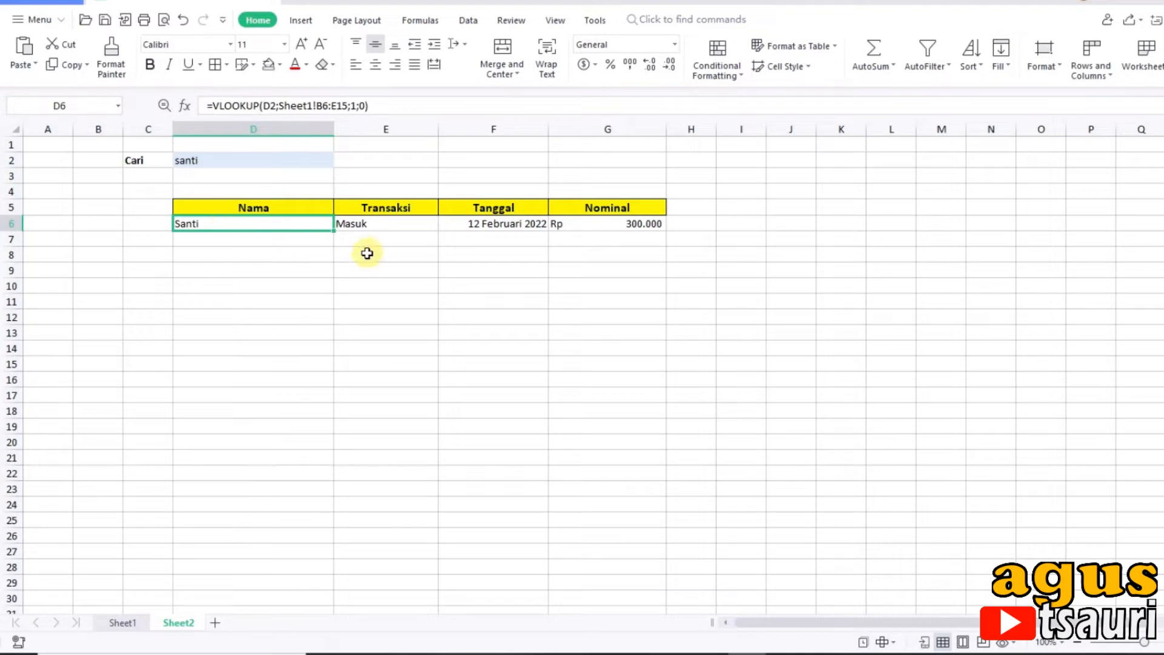
{"action": "left_click", "coordinate": [124, 623]}
{"action": "left_click", "coordinate": [97, 255]}
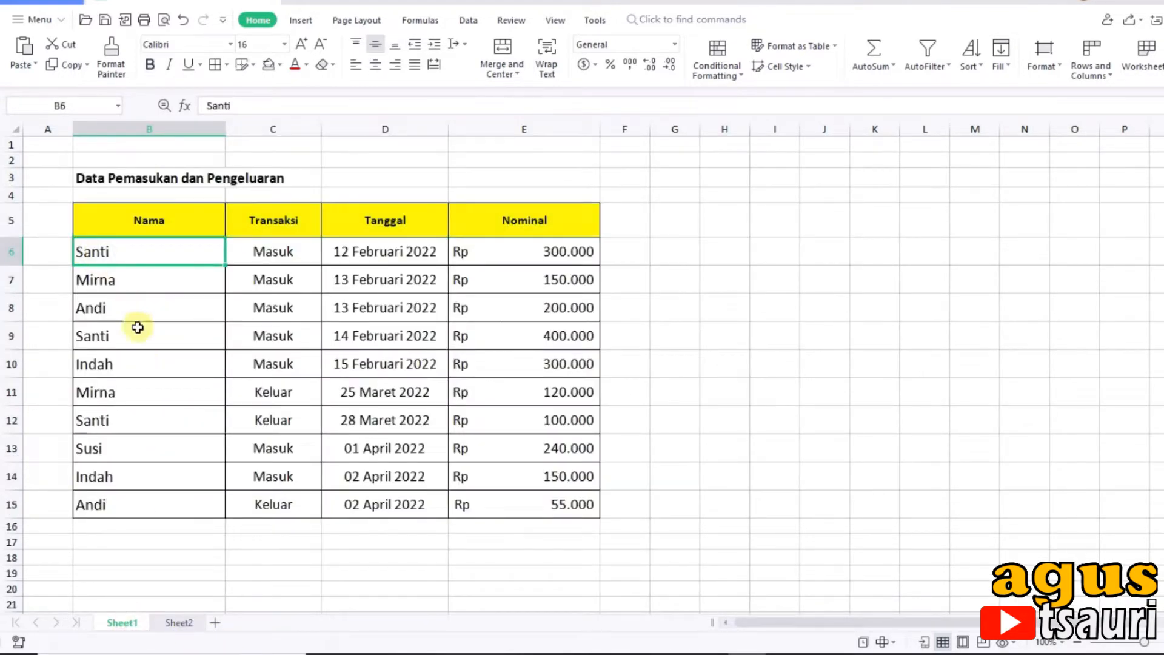
{"action": "left_click", "coordinate": [96, 334]}
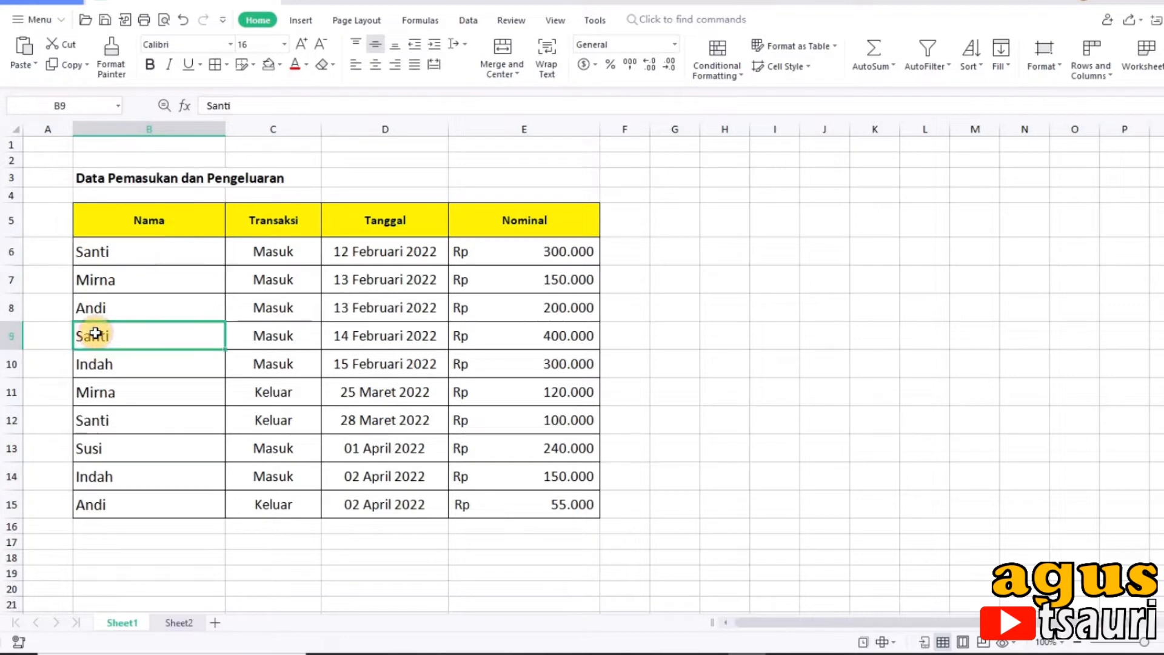
{"action": "left_click", "coordinate": [119, 421]}
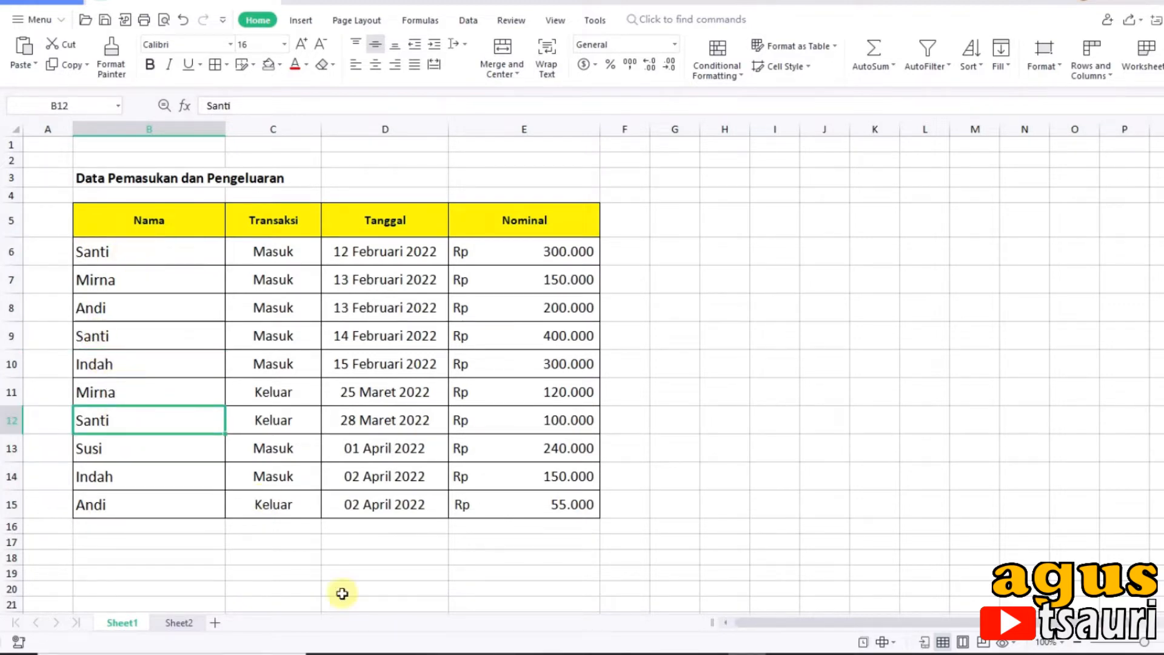
{"action": "left_click", "coordinate": [179, 622]}
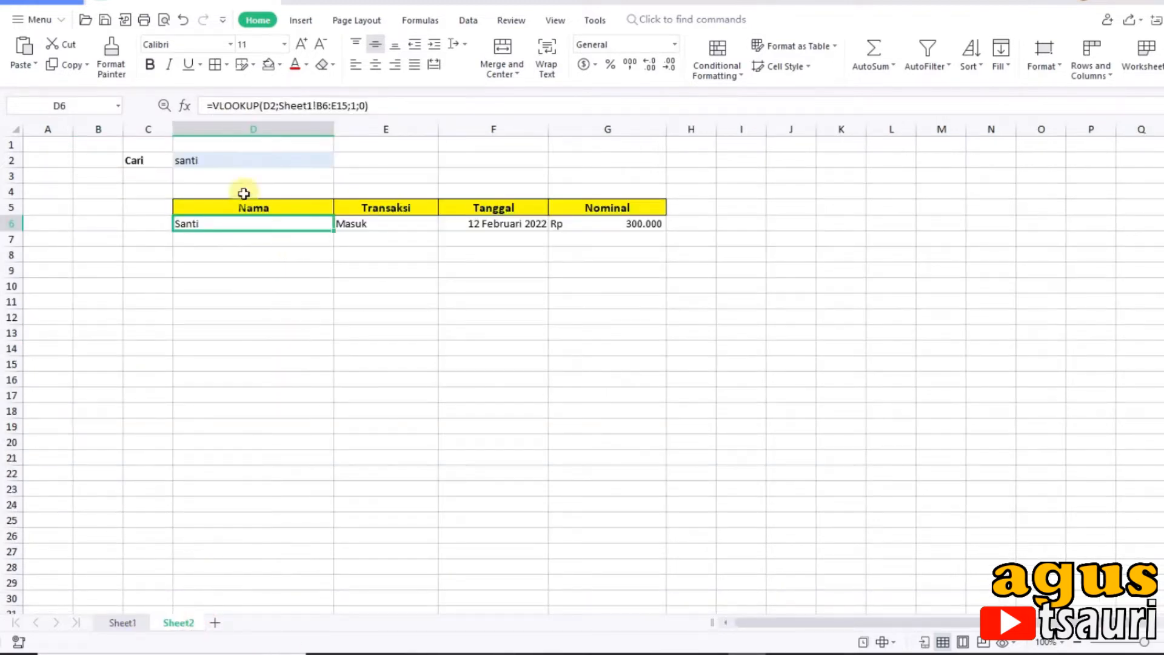
{"action": "left_click", "coordinate": [225, 162]}
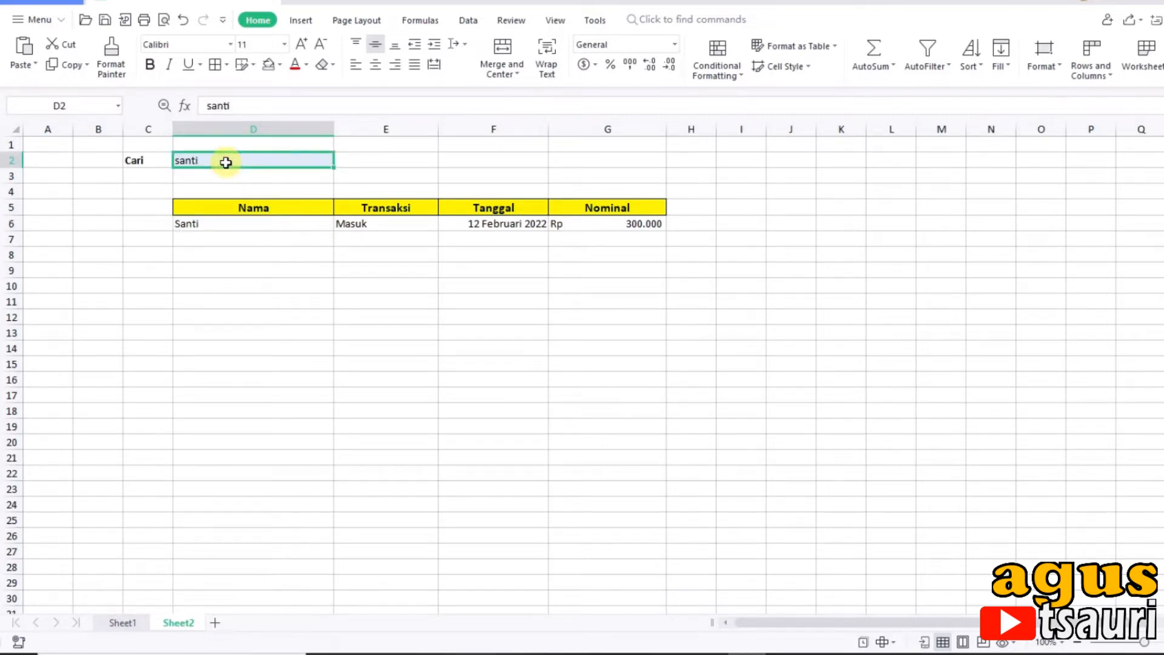
{"action": "left_click", "coordinate": [545, 317]}
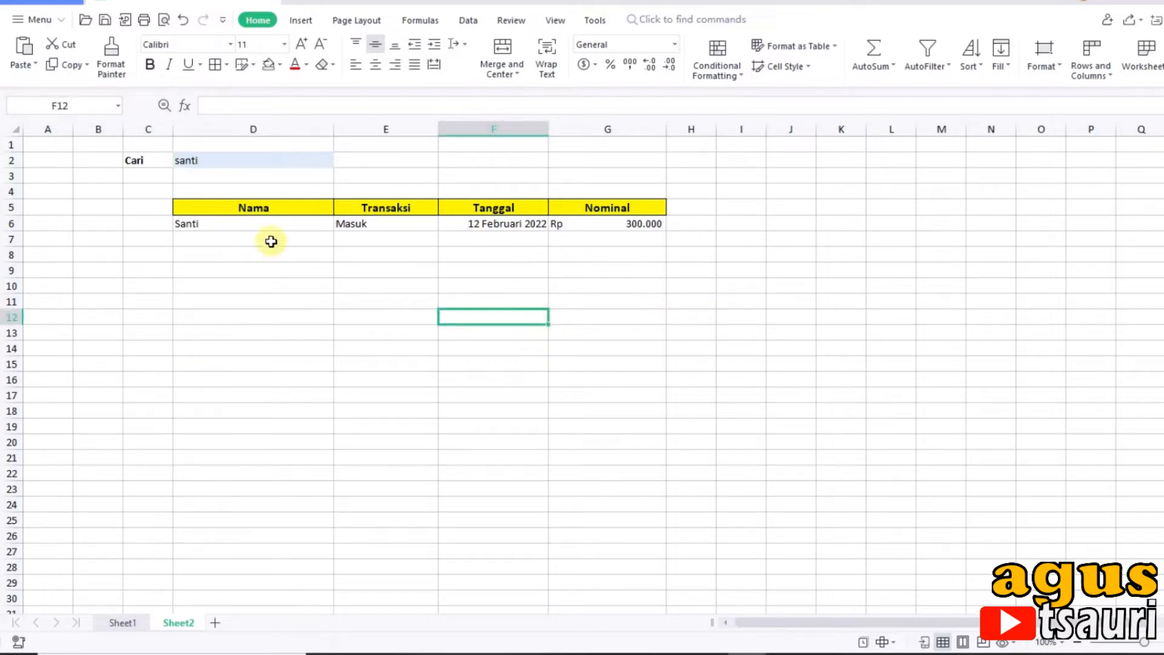
Step: Extend the Nama lookup formula from D6 down to D7
{"action": "left_click", "coordinate": [285, 222]}
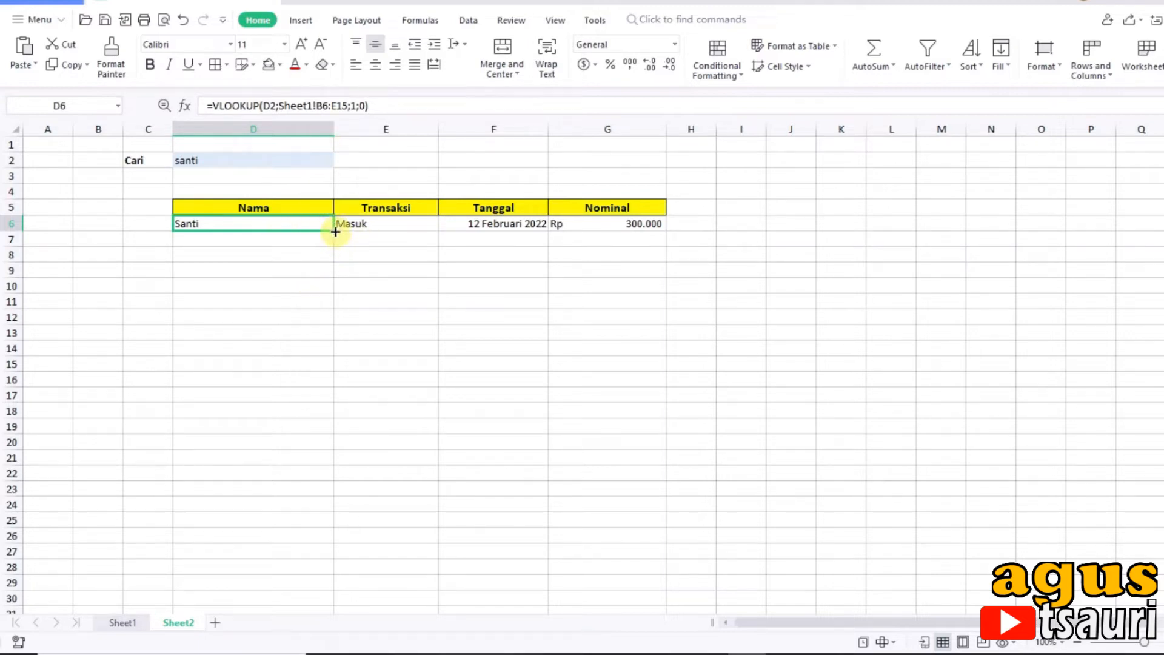
{"action": "left_click_drag", "start_coordinate": [335, 232], "coordinate": [337, 243]}
{"action": "left_click", "coordinate": [262, 242]}
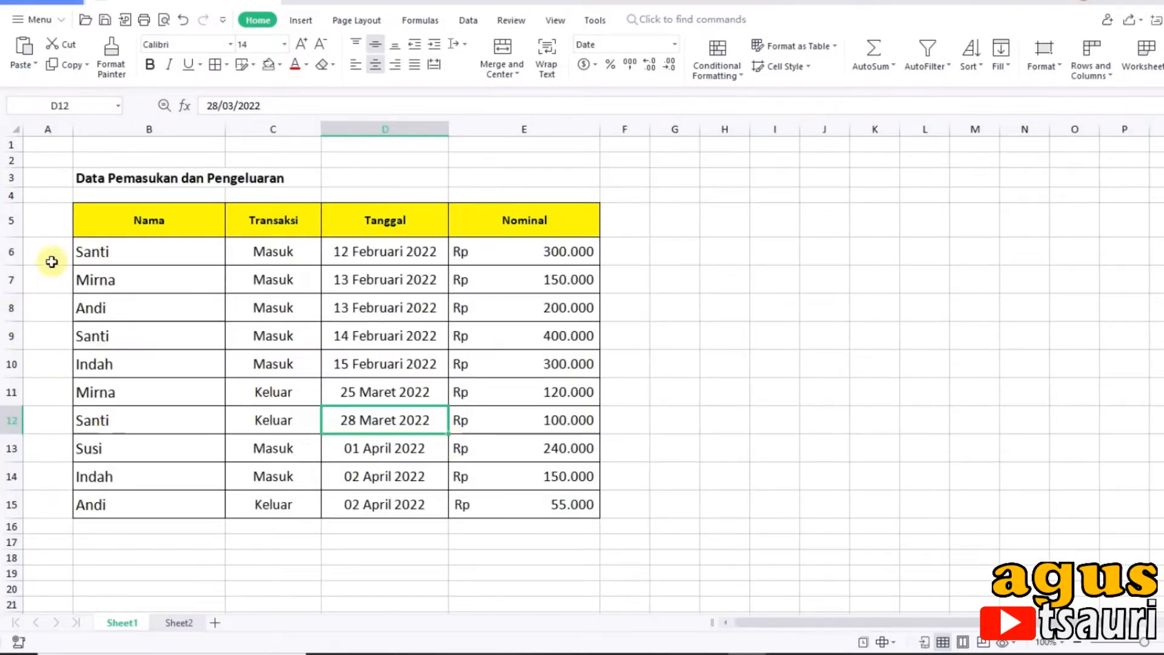
Step: Widen the empty column A beside the data table on Sheet1
{"action": "left_click", "coordinate": [65, 224]}
{"action": "left_click_drag", "start_coordinate": [74, 129], "coordinate": [107, 130]}
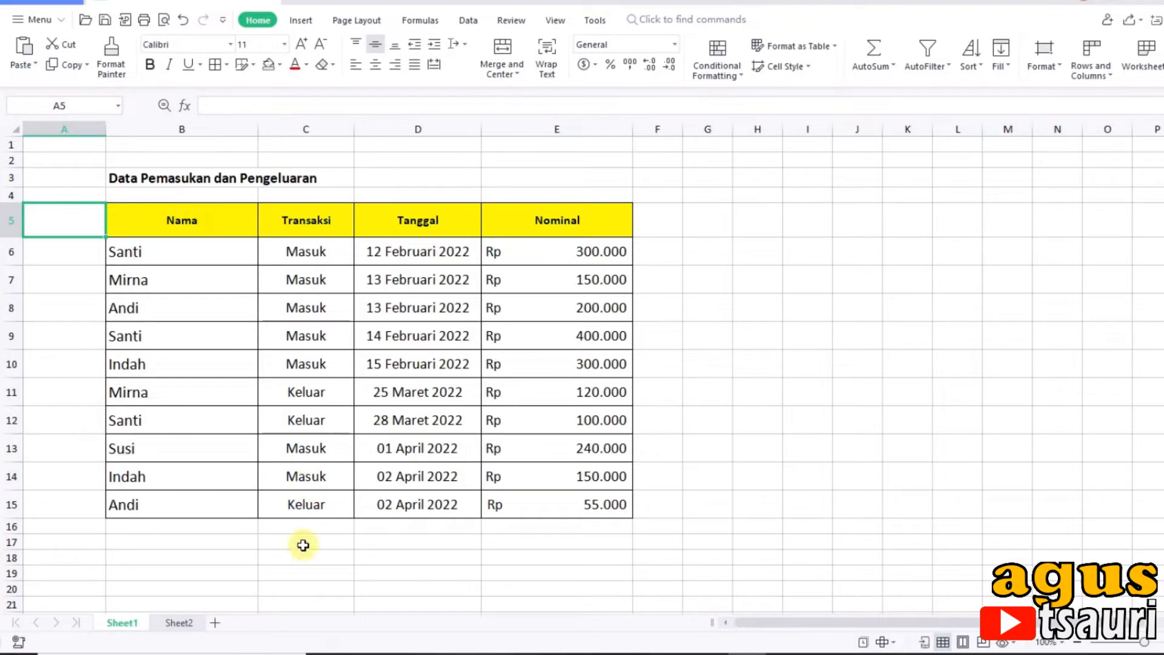
{"action": "left_click", "coordinate": [241, 563]}
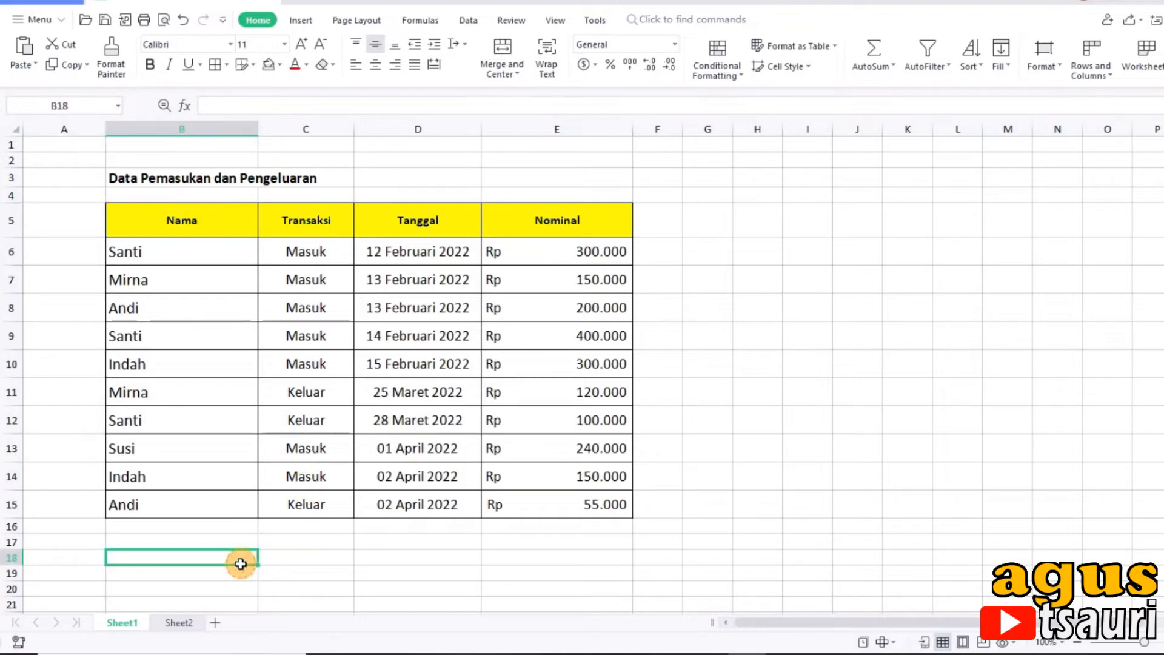
{"action": "left_click", "coordinate": [67, 211]}
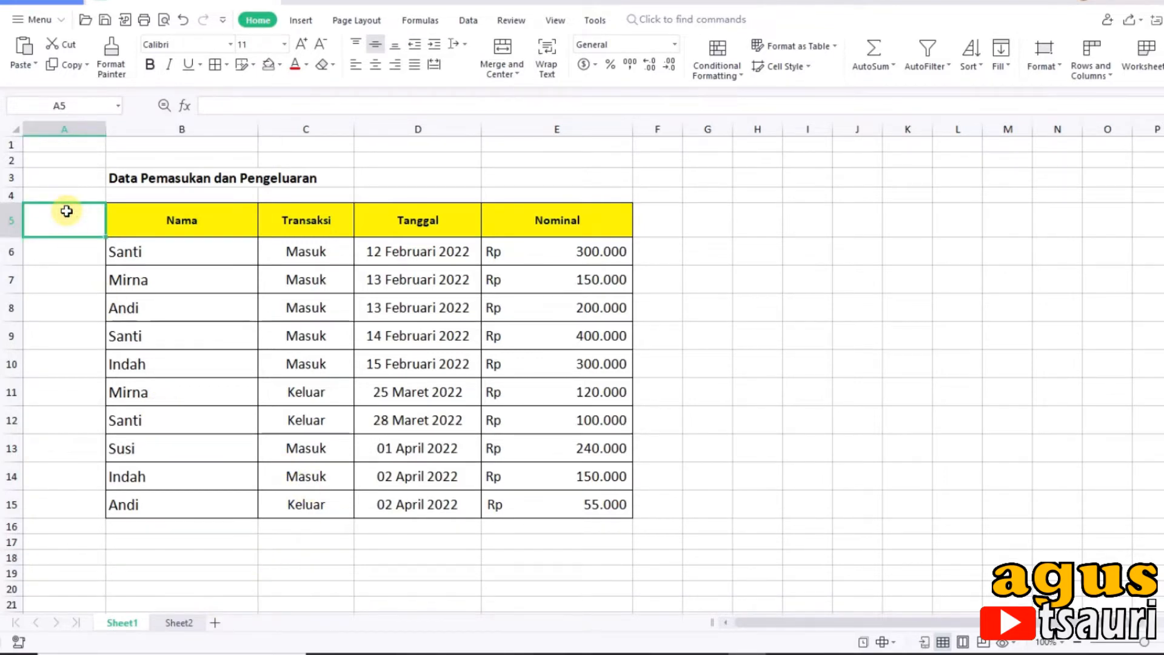
{"action": "left_click", "coordinate": [79, 264]}
{"action": "type", "text": "="}
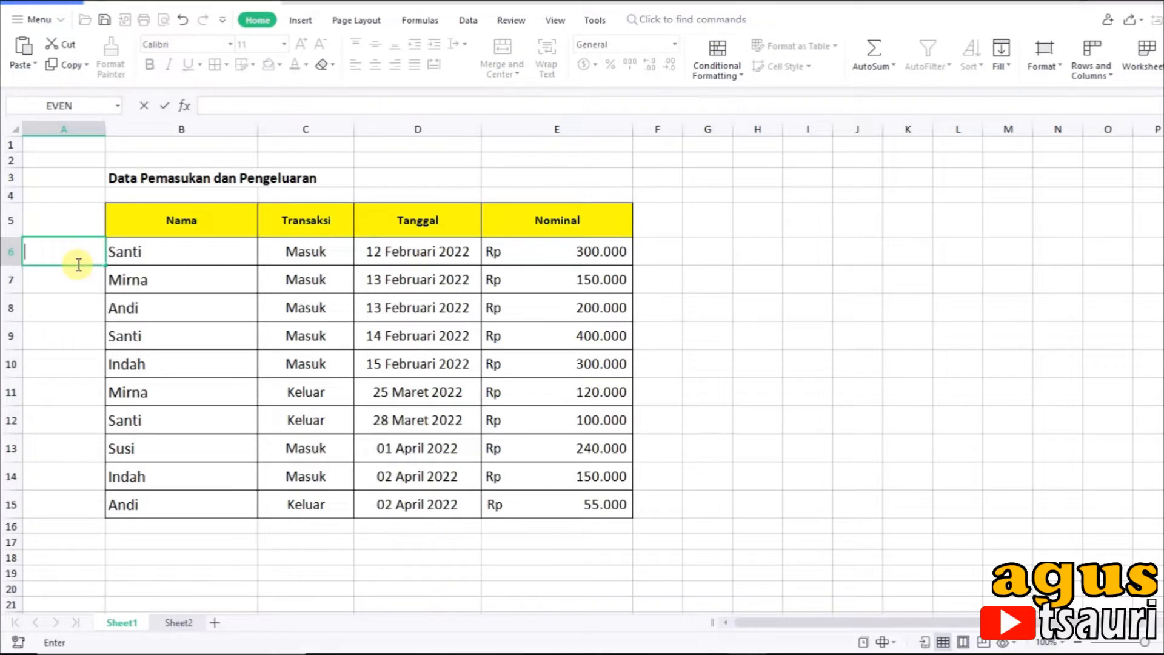
{"action": "key", "text": "Return"}
{"action": "left_click", "coordinate": [76, 245]}
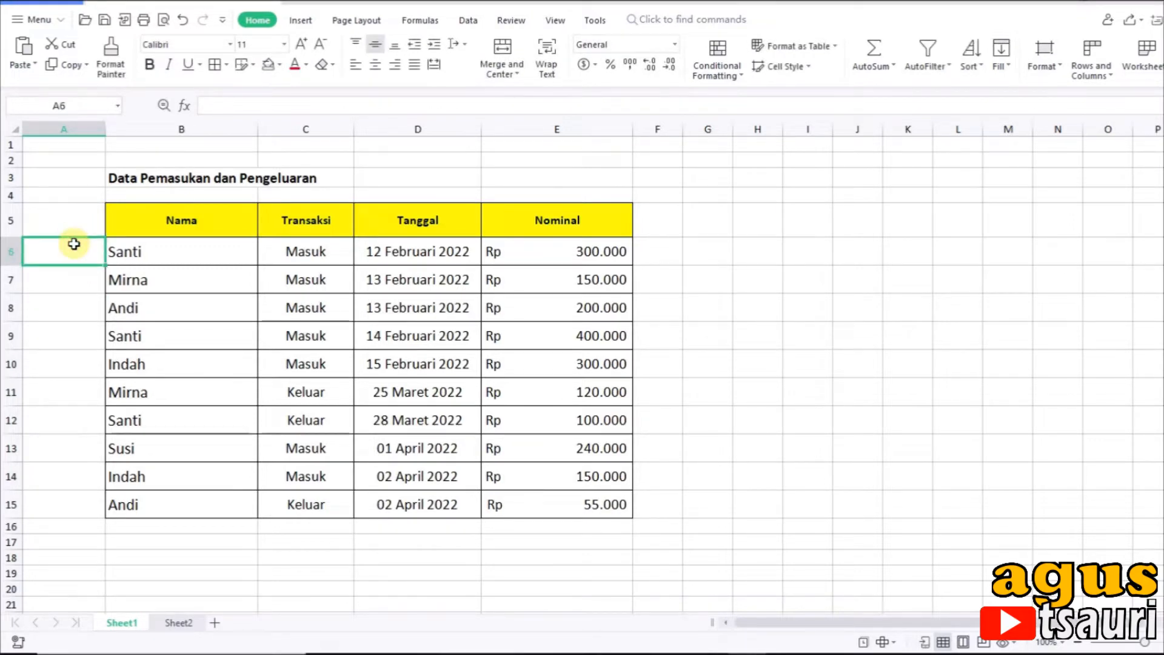
Step: Shade cell A5 beside the Nama header with a light blue fill
{"action": "left_click", "coordinate": [68, 219]}
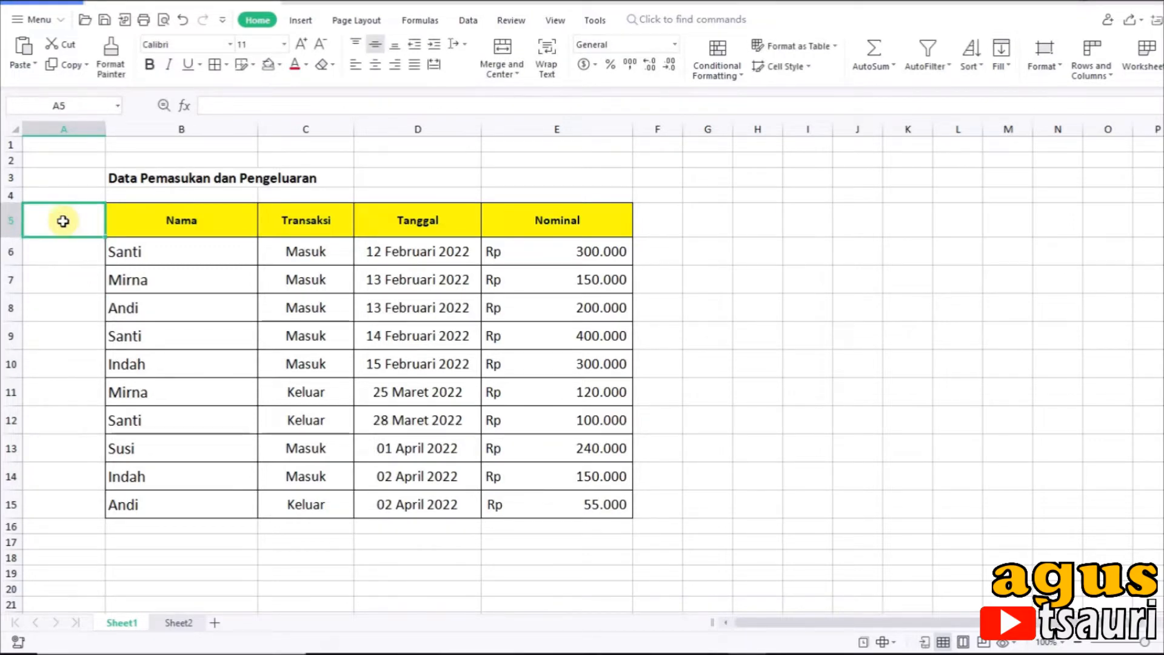
{"action": "left_click", "coordinate": [268, 66]}
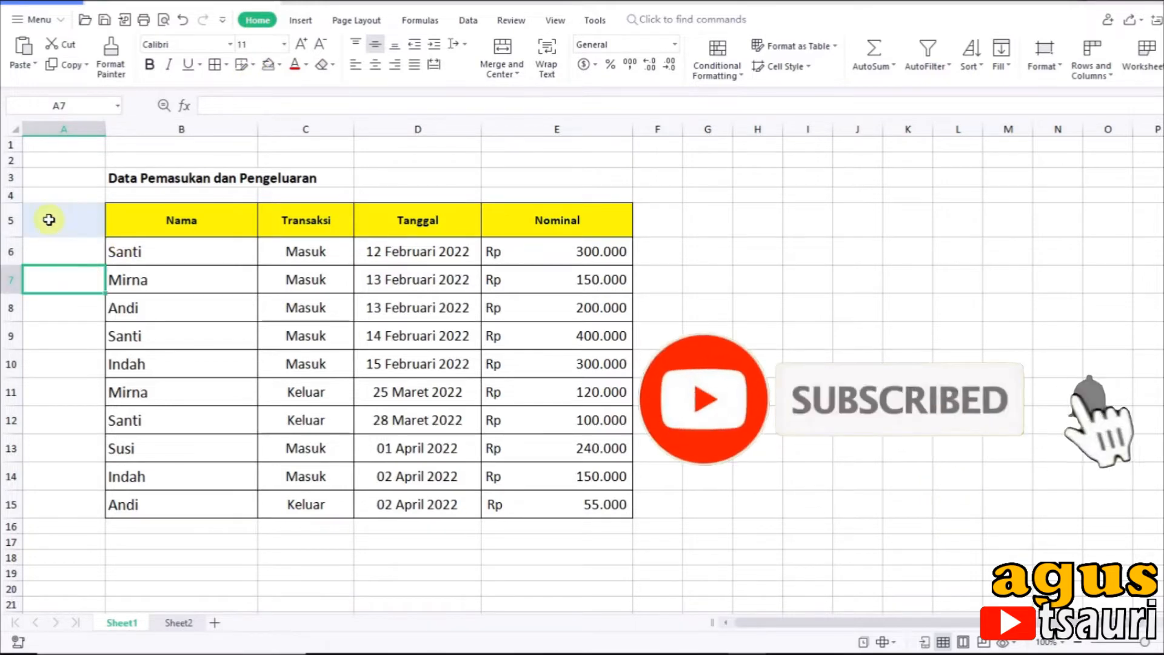
Step: Begin a helper formula in A6 that joins B6, an underscore and a COUNTIF function: =B6&"_"&COUNTIF()
{"action": "left_click", "coordinate": [66, 258]}
{"action": "type", "text": "="}
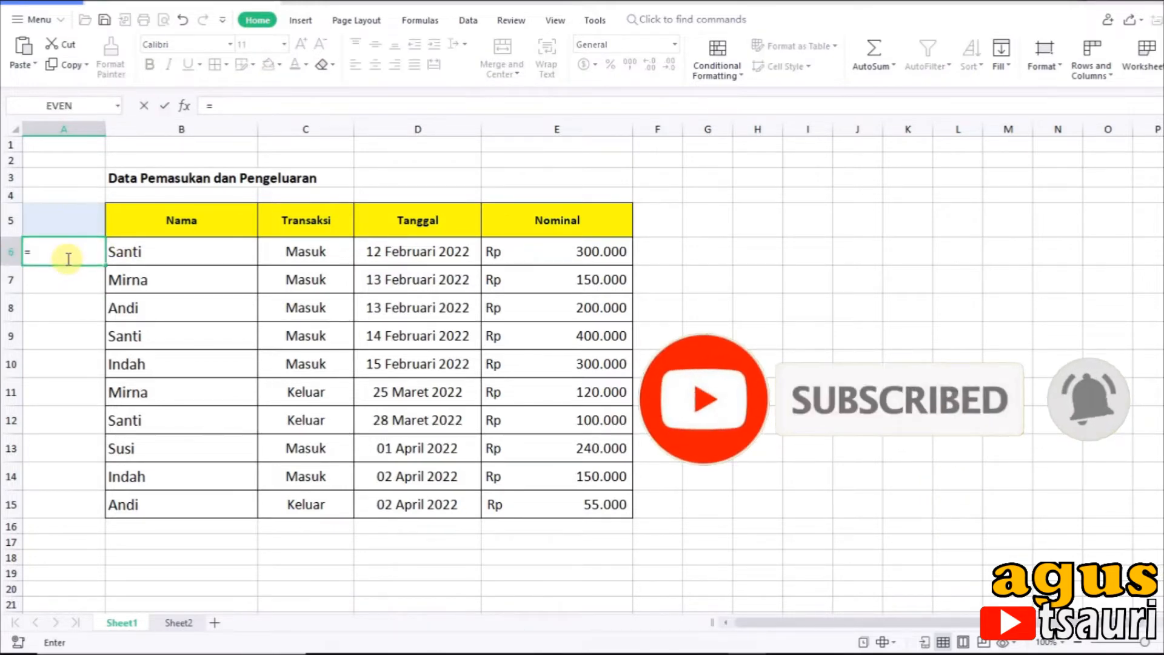
{"action": "left_click", "coordinate": [158, 261]}
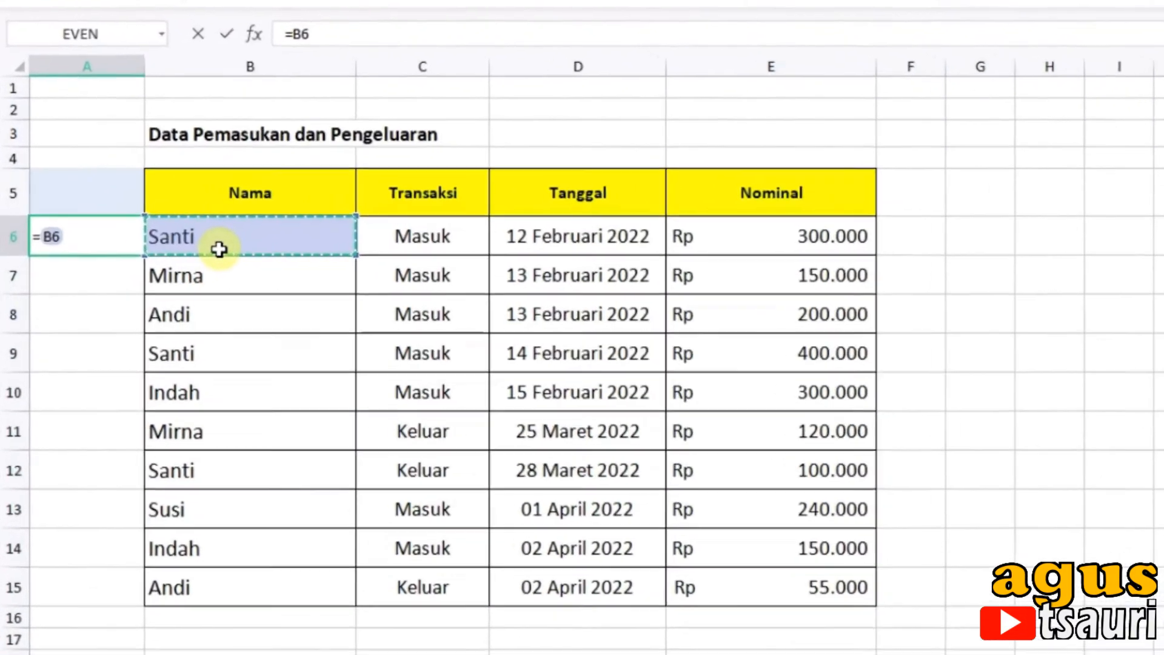
{"action": "type", "text": "&"}
{"action": "type", "text": "\"_{"}
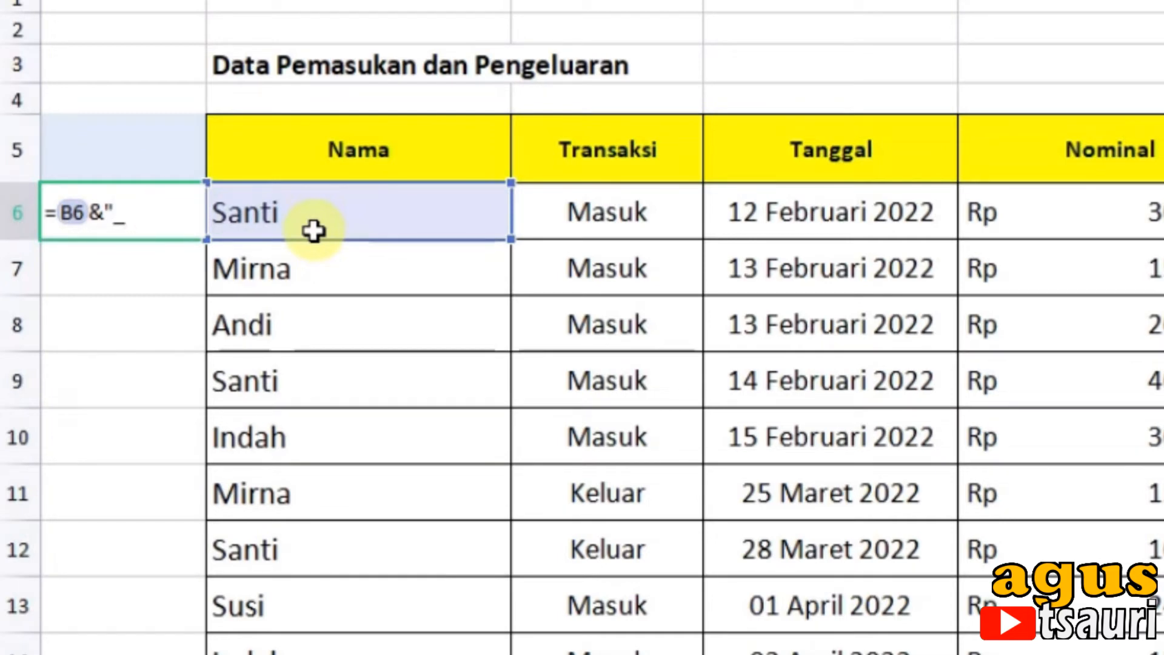
{"action": "type", "text": "&"}
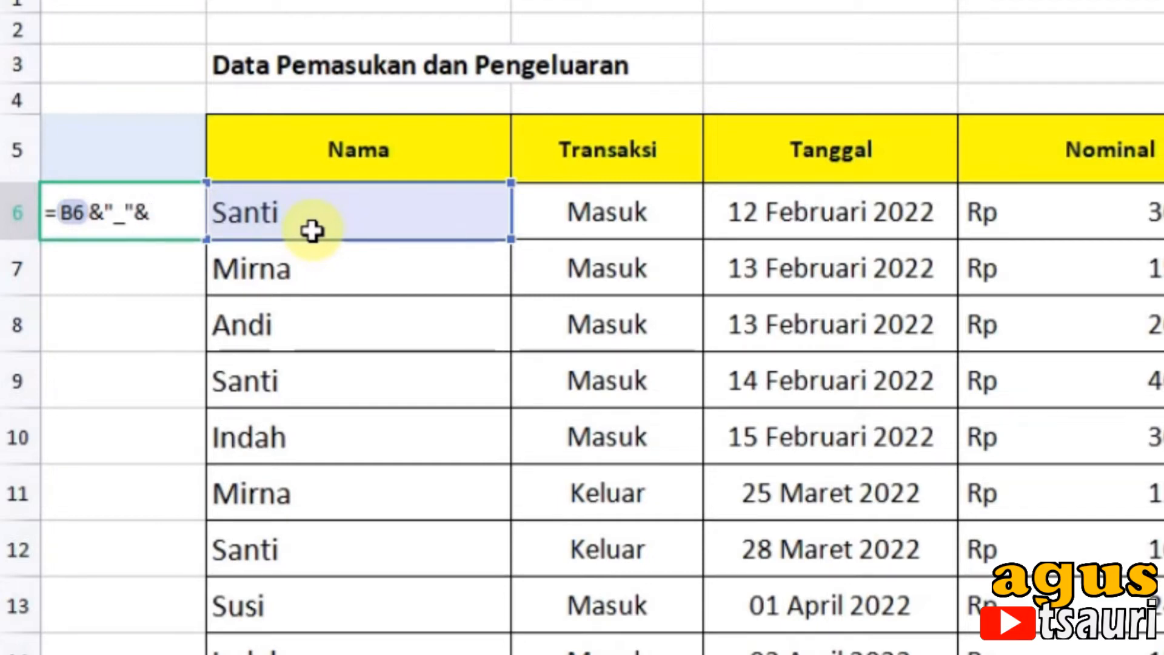
{"action": "type", "text": "count"}
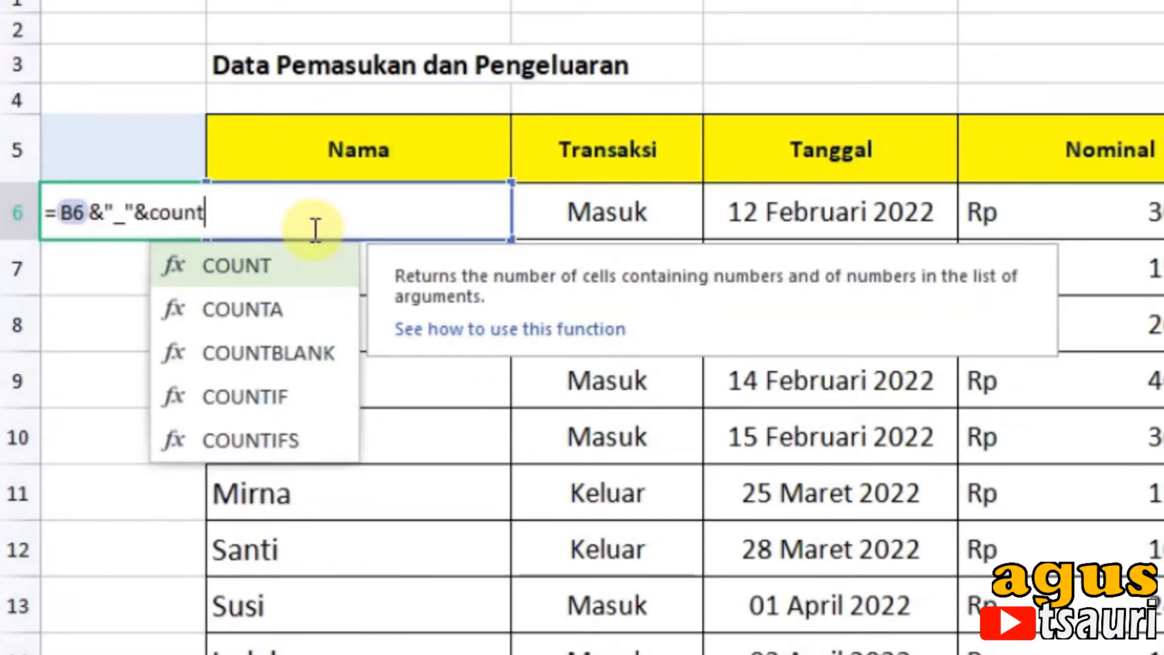
{"action": "double_click", "coordinate": [241, 397]}
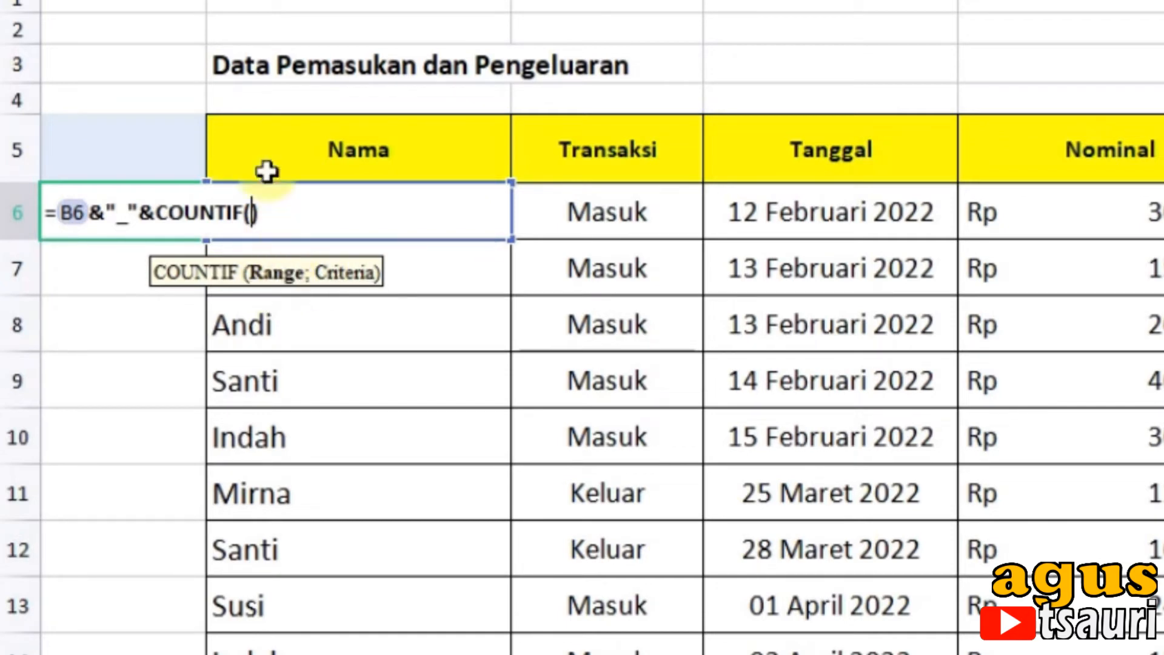
Step: Give the COUNTIF in A6 the range B6:B6 and the criteria B6
{"action": "type", "text": "B"}
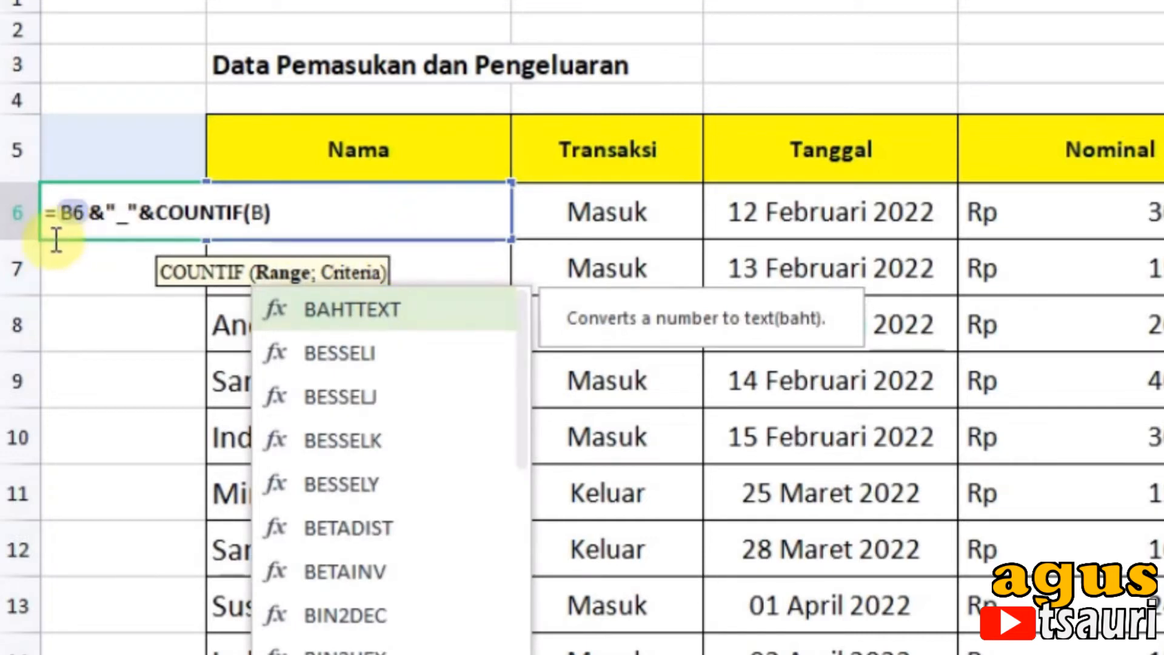
{"action": "type", "text": "6"}
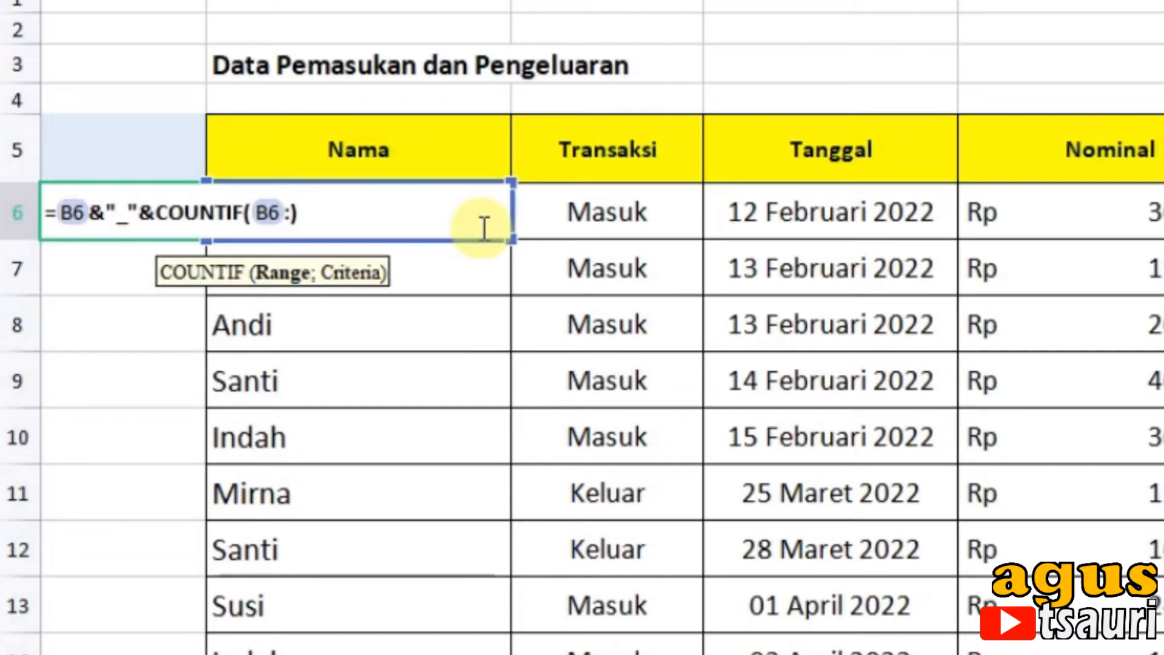
{"action": "type", "text": ":B6"}
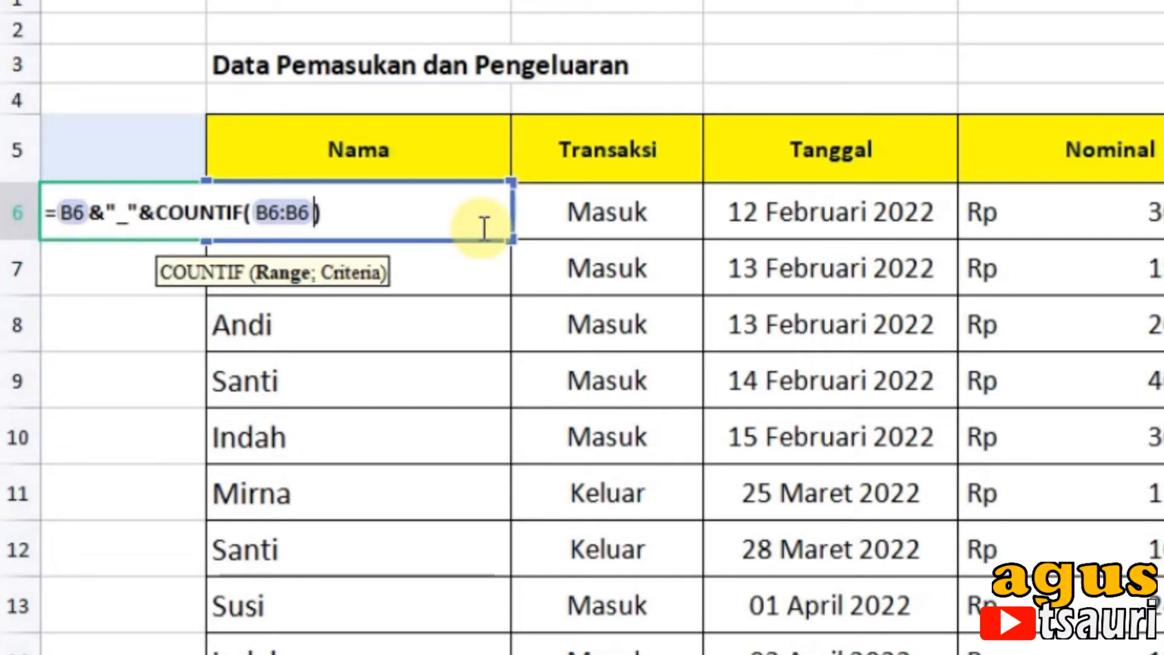
{"action": "type", "text": ";"}
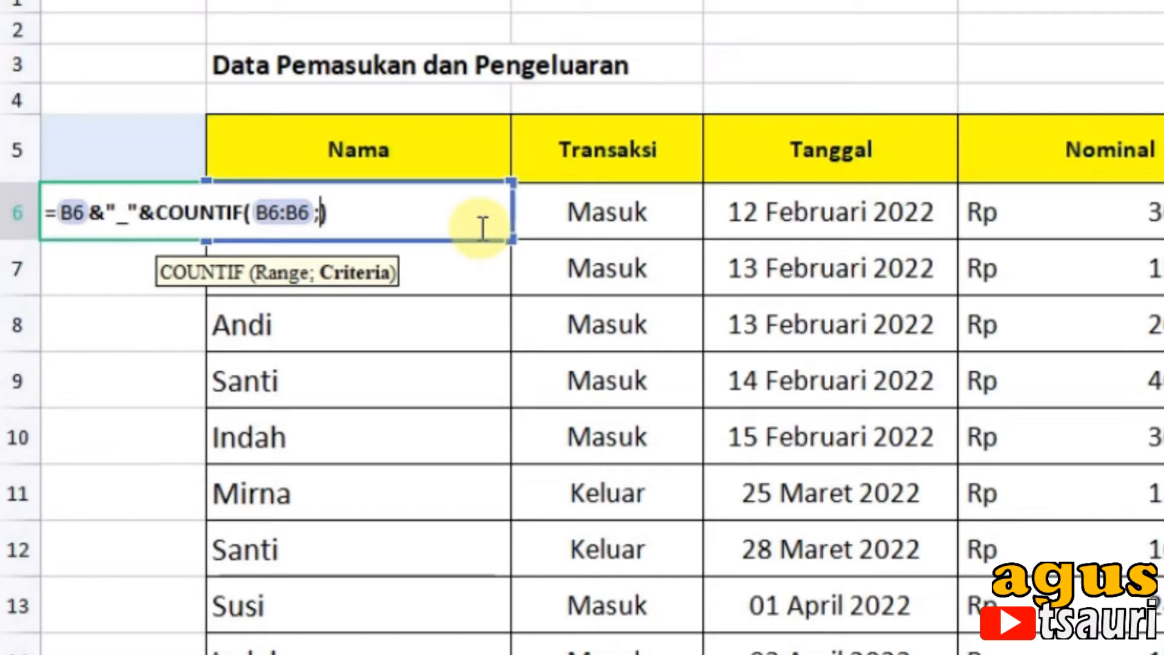
{"action": "type", "text": "B6"}
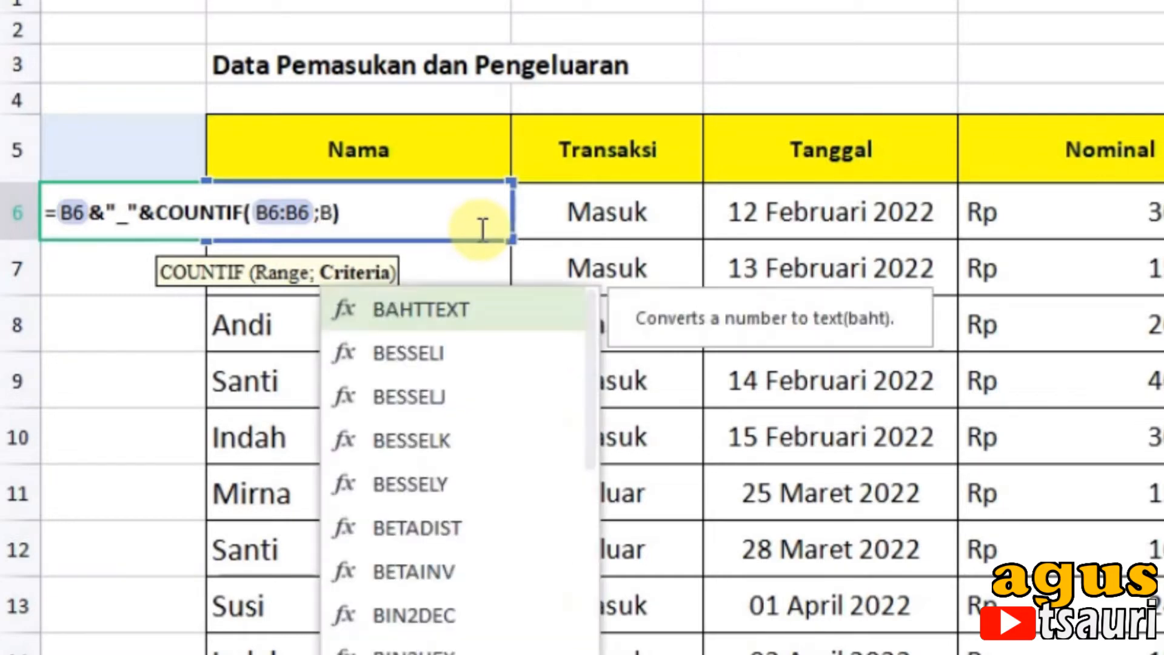
Step: Make the start of the COUNTIF range in A6 absolute as $B$6 and enter the formula
{"action": "left_click", "coordinate": [261, 212]}
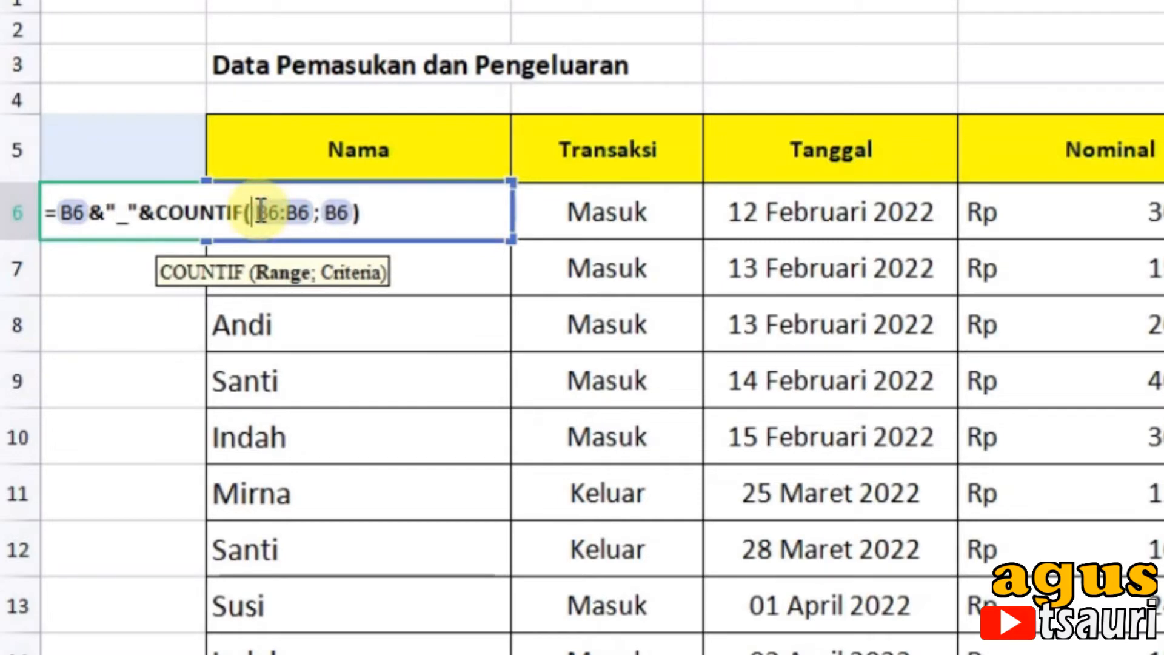
{"action": "type", "text": "$B"}
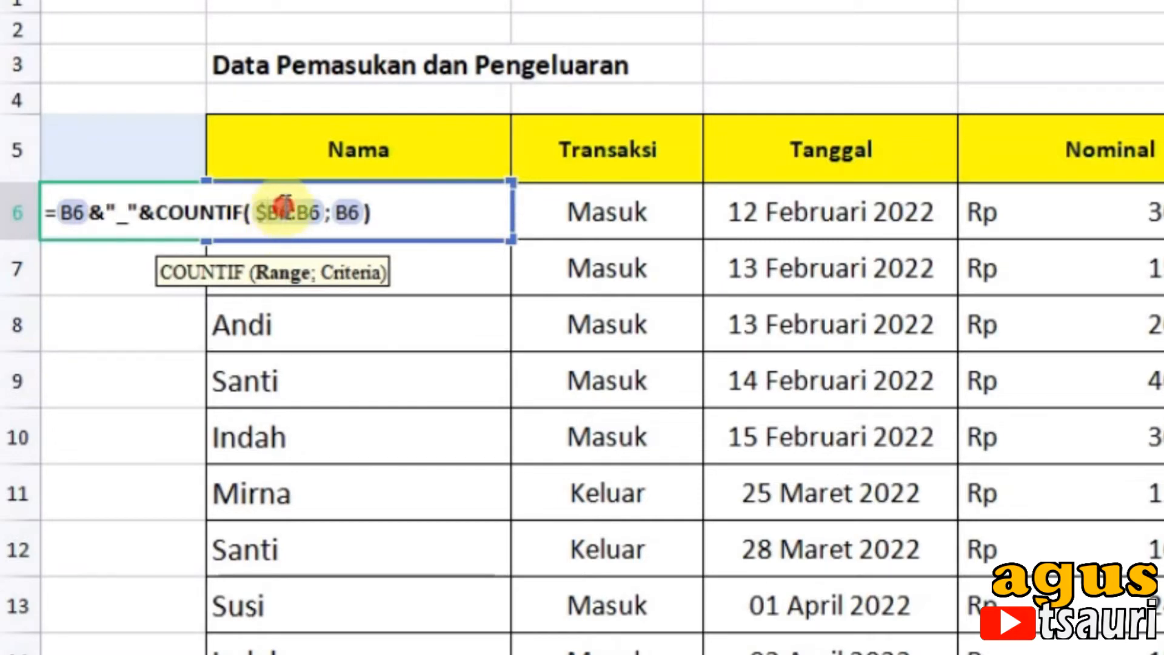
{"action": "type", "text": "$"}
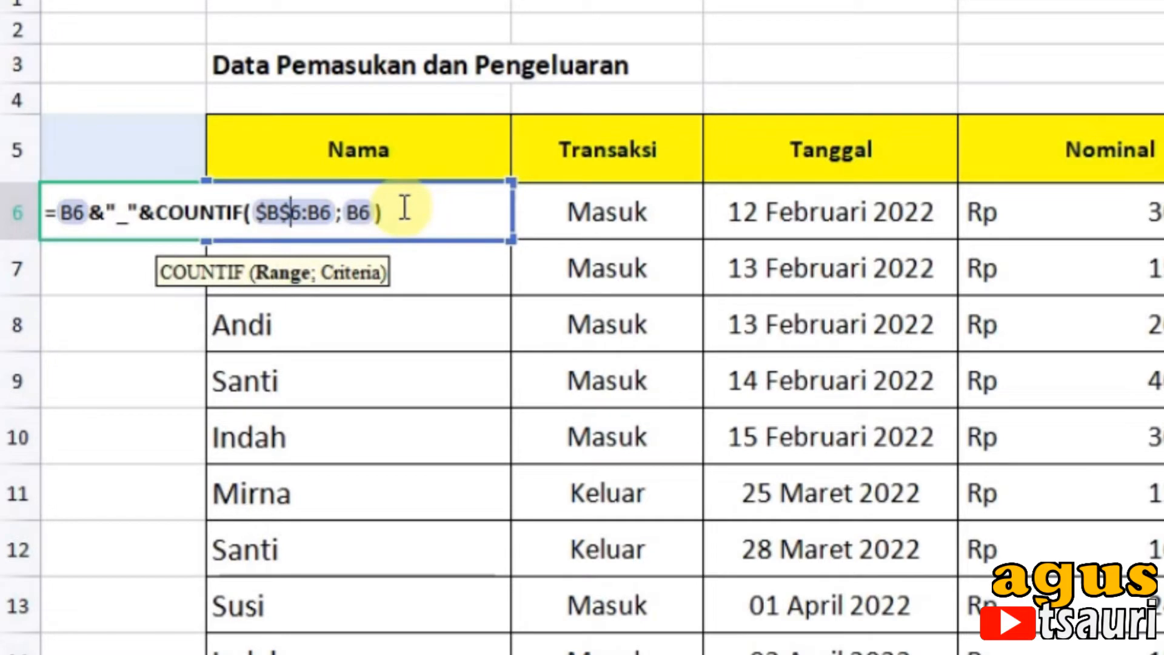
{"action": "key", "text": "Return"}
{"action": "left_click", "coordinate": [47, 212]}
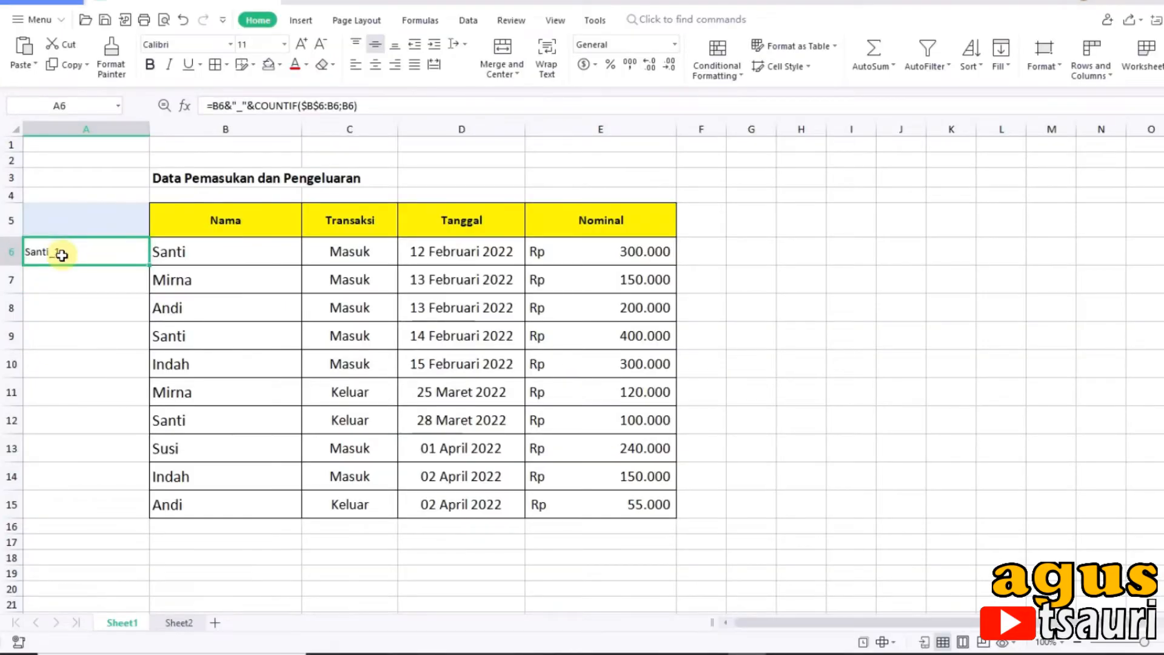
Step: Copy the helper formula from A6 down to A15, the last row of the data table
{"action": "double_click", "coordinate": [61, 254]}
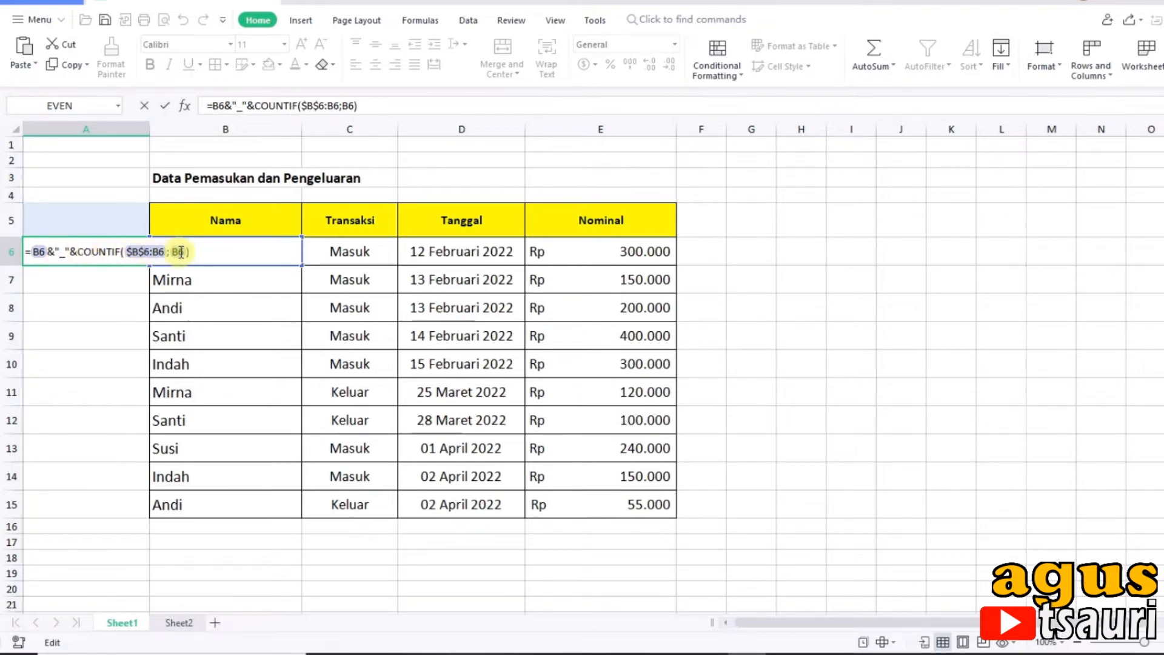
{"action": "key", "text": "Return"}
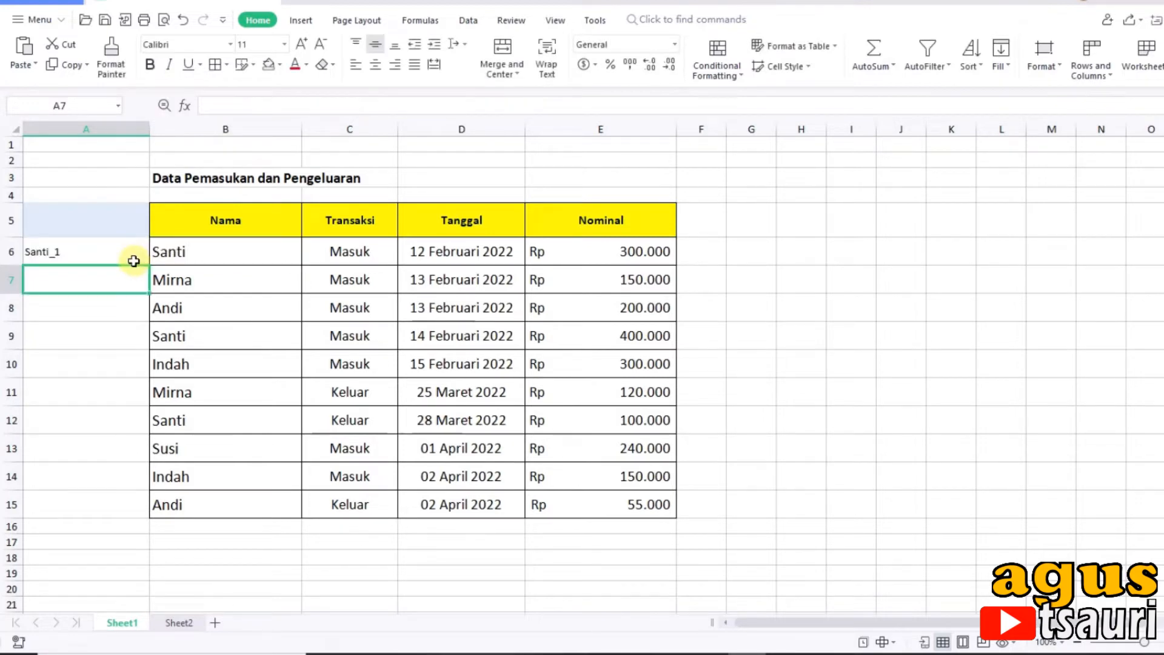
{"action": "left_click", "coordinate": [122, 260]}
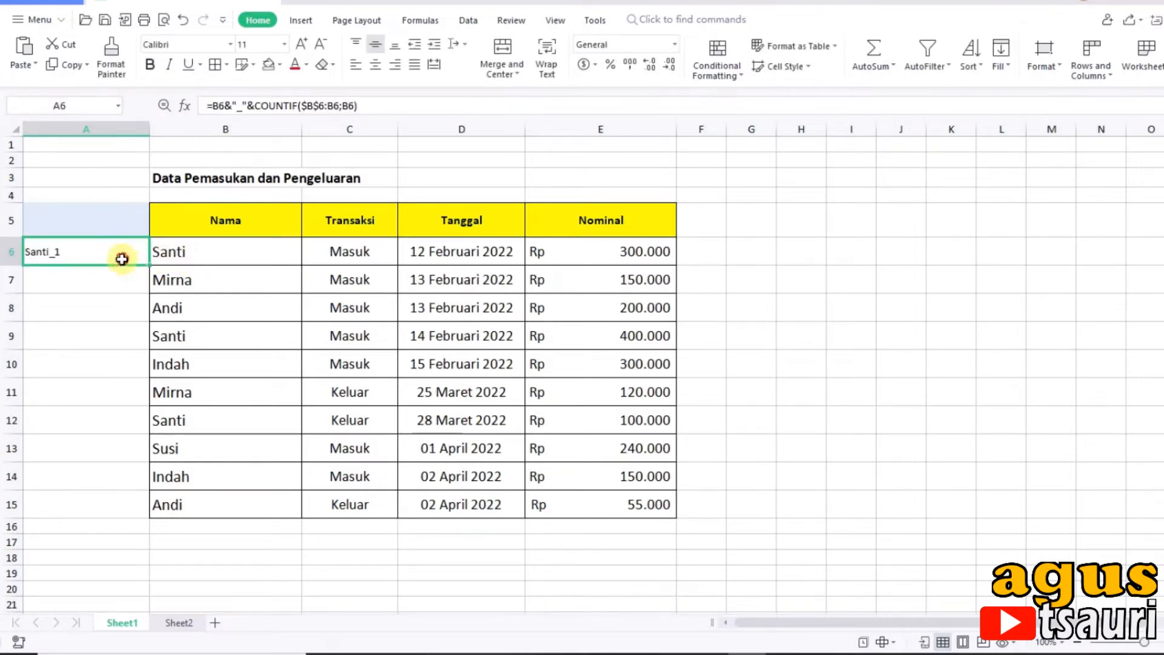
{"action": "left_click_drag", "start_coordinate": [156, 280], "coordinate": [157, 516]}
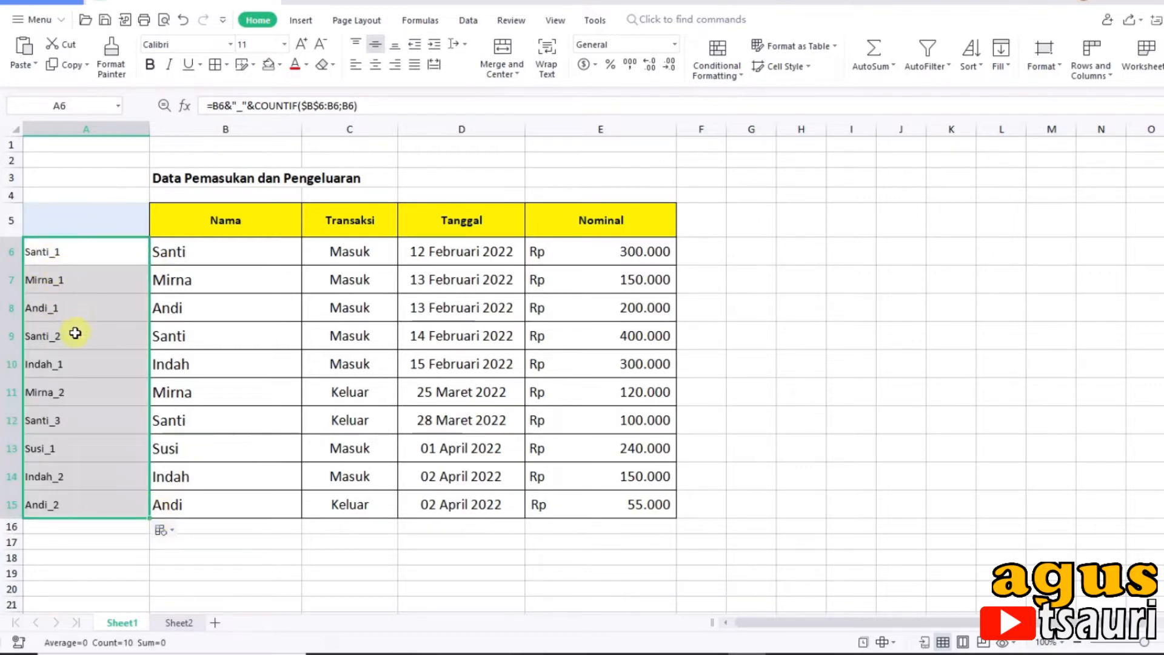
Step: Widen column A further and examine the expanding COUNTIF range in the helper formula of A9
{"action": "left_click", "coordinate": [75, 333]}
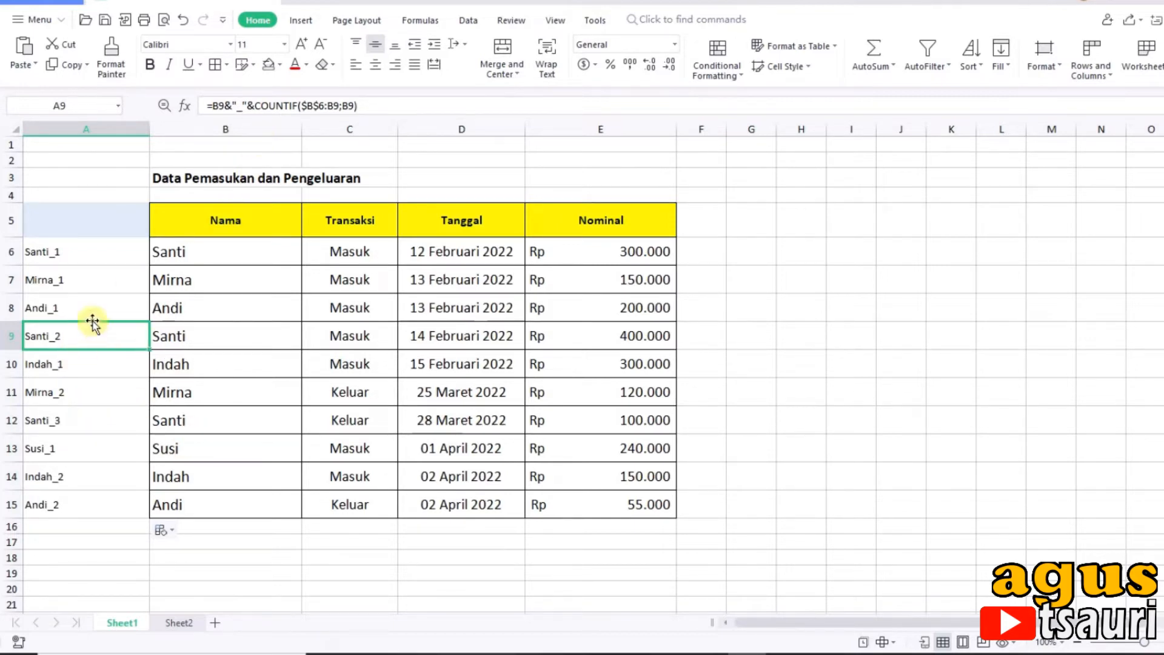
{"action": "left_click_drag", "start_coordinate": [150, 133], "coordinate": [234, 172]}
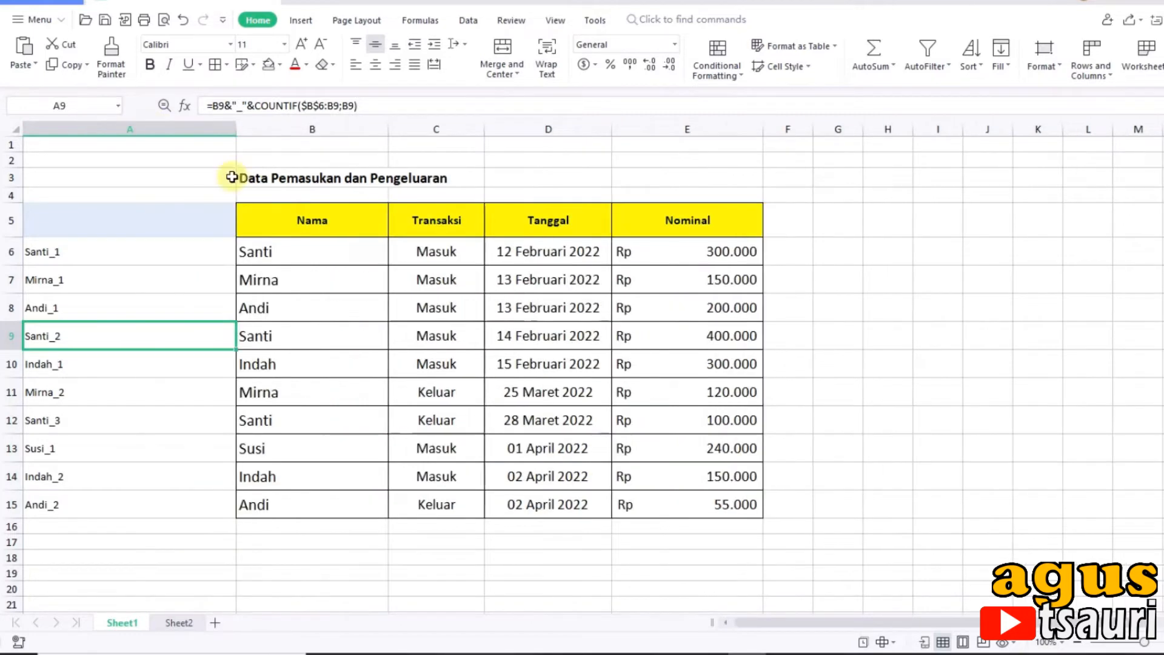
{"action": "double_click", "coordinate": [128, 341]}
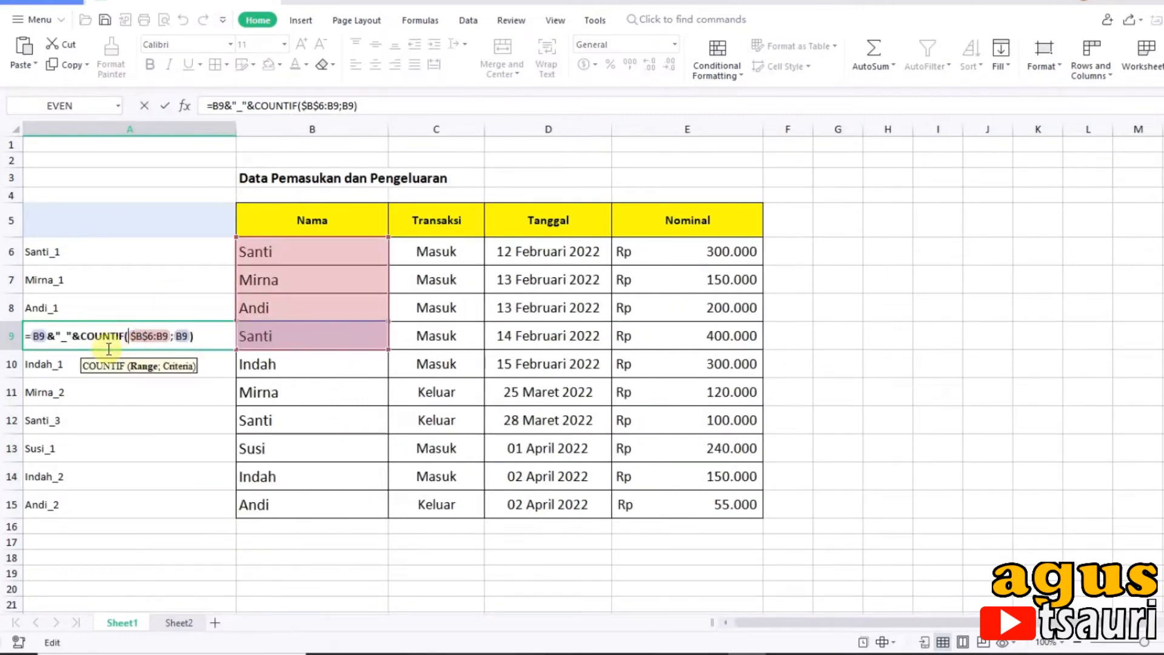
{"action": "left_click", "coordinate": [137, 337]}
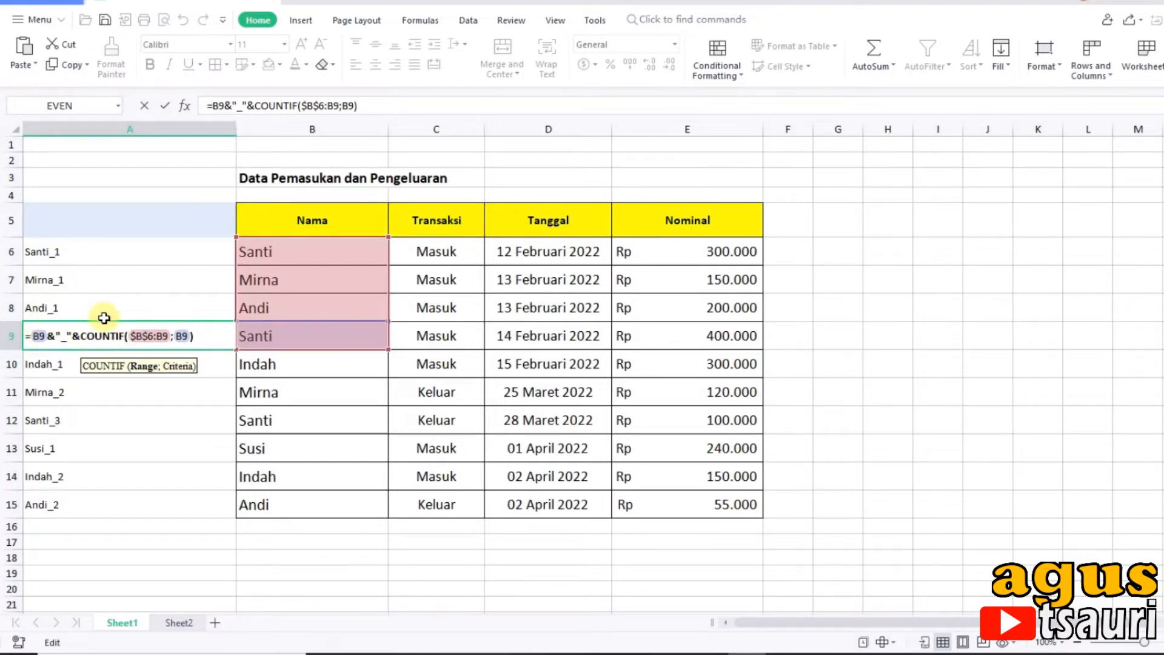
{"action": "left_click", "coordinate": [212, 337]}
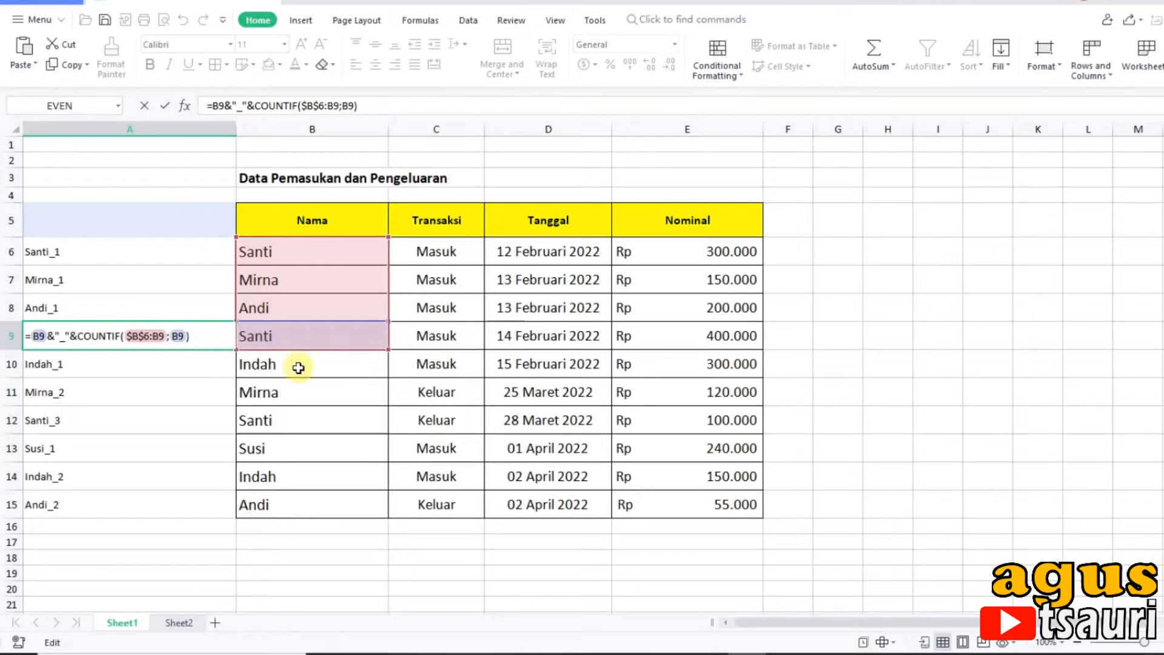
{"action": "key", "text": "Return"}
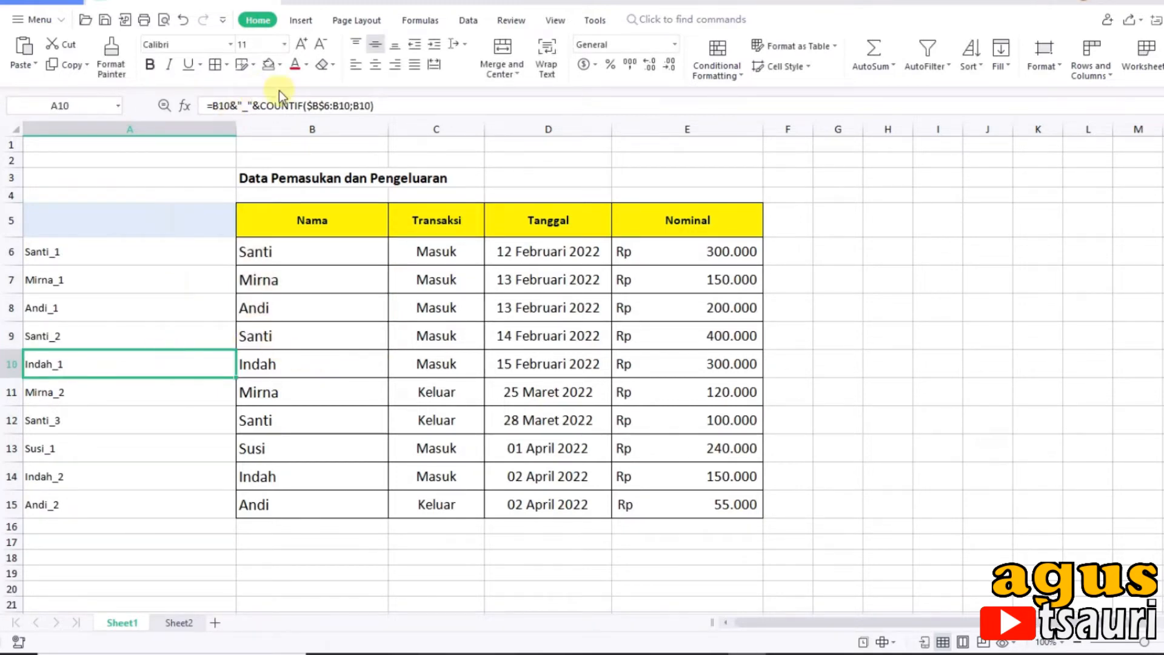
Step: On Sheet2, give C5 the same header formatting as the Nama header and enter the heading No
{"action": "left_click", "coordinate": [176, 623]}
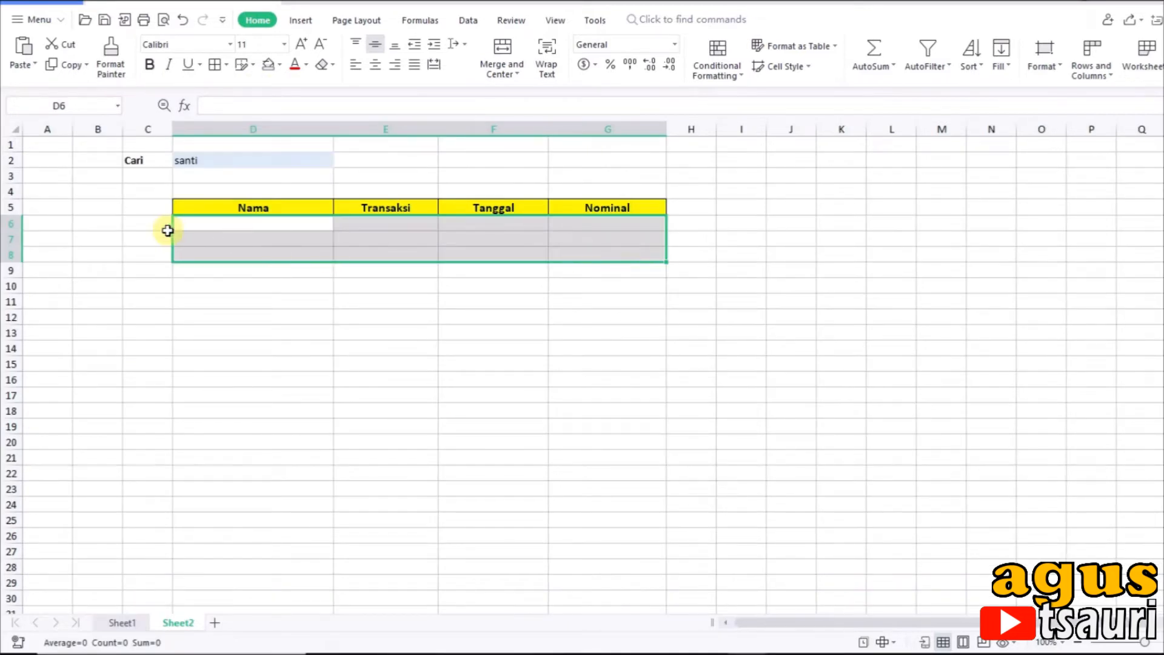
{"action": "left_click", "coordinate": [148, 208]}
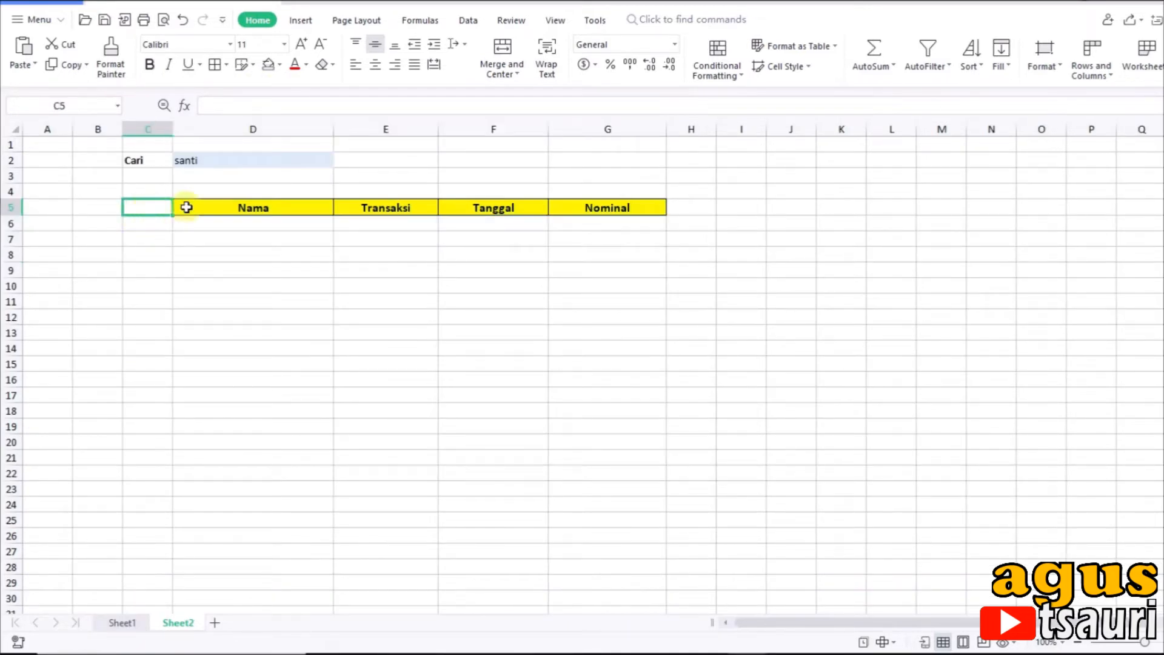
{"action": "left_click", "coordinate": [186, 207]}
{"action": "left_click", "coordinate": [156, 211]}
{"action": "type", "text": "Nama"}
{"action": "type", "text": "N"}
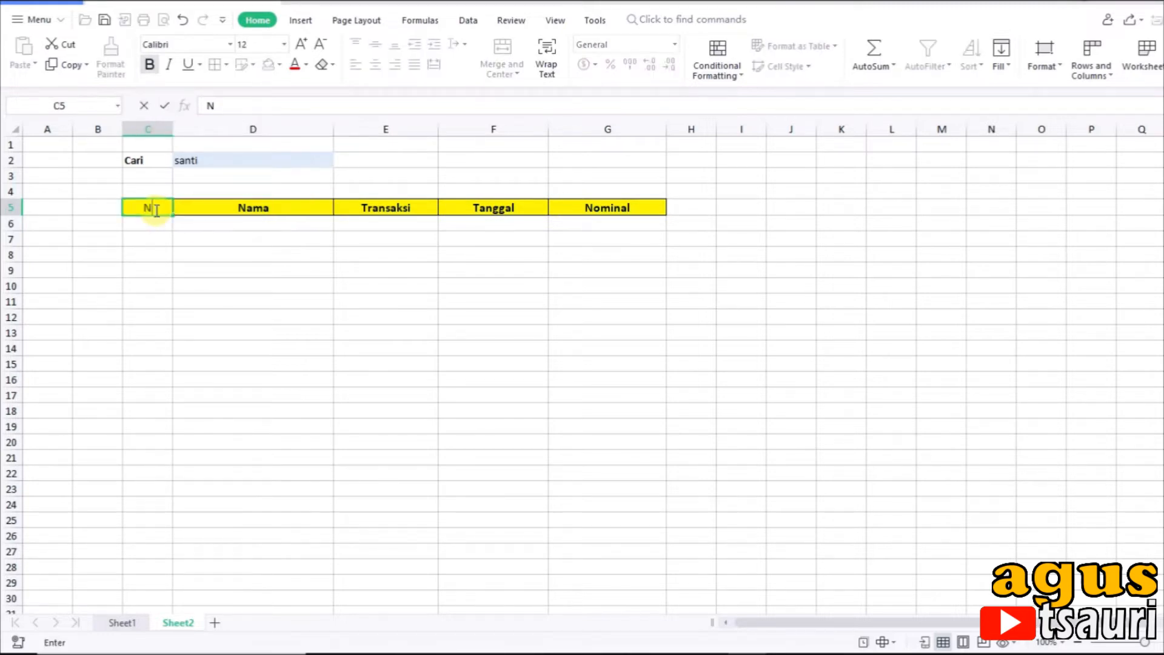
{"action": "type", "text": "o"}
{"action": "key", "text": "Return"}
Step: Number the rows under the No header from 1 to 10 in C6:C15
{"action": "type", "text": "1"}
{"action": "key", "text": "Return"}
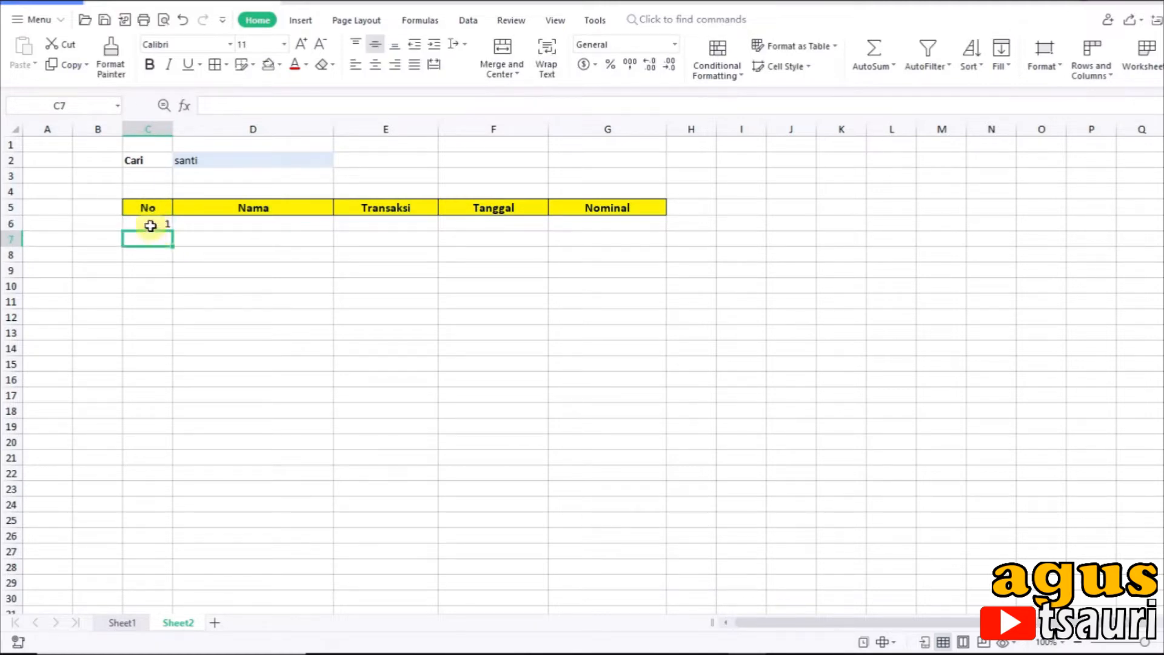
{"action": "type", "text": "2"}
{"action": "key", "text": "Return"}
{"action": "left_click_drag", "start_coordinate": [146, 225], "coordinate": [216, 404]}
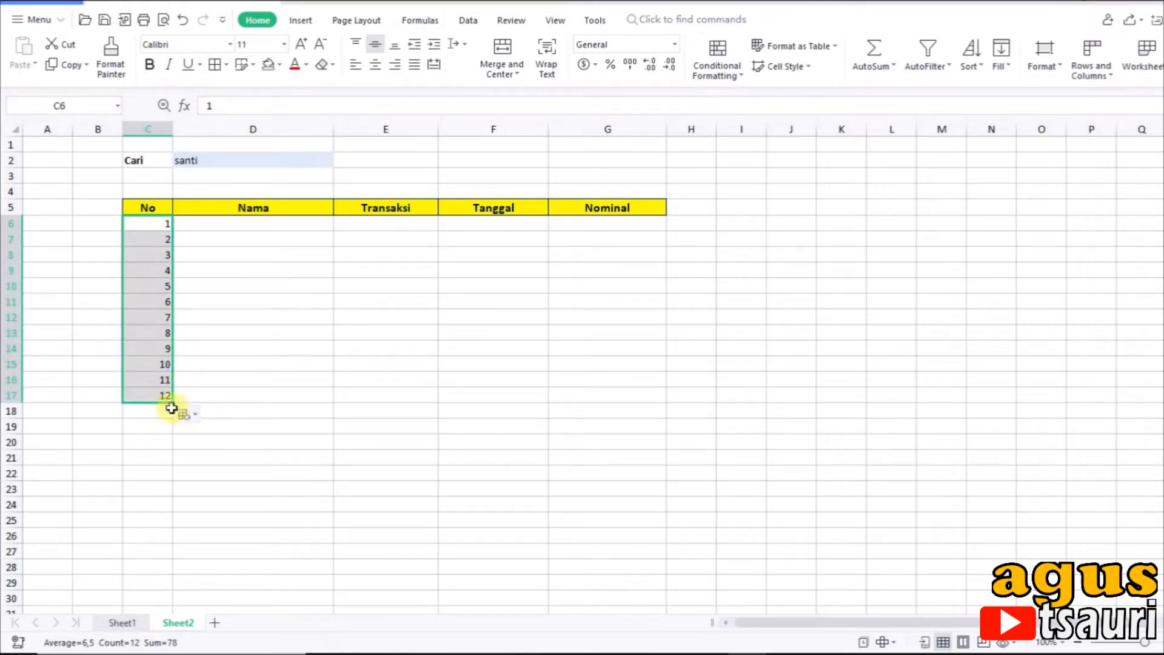
{"action": "left_click_drag", "start_coordinate": [172, 403], "coordinate": [172, 371]}
{"action": "left_click", "coordinate": [262, 316]}
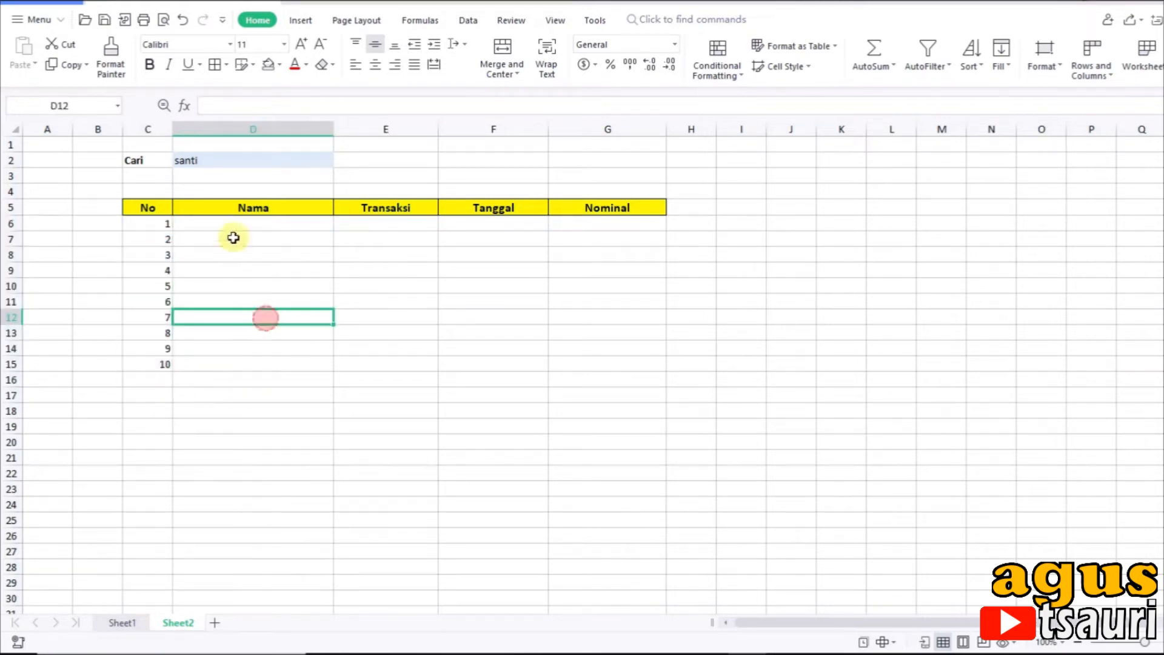
Step: Start a VLOOKUP formula in D6, the first cell under the Nama header
{"action": "left_click", "coordinate": [216, 222]}
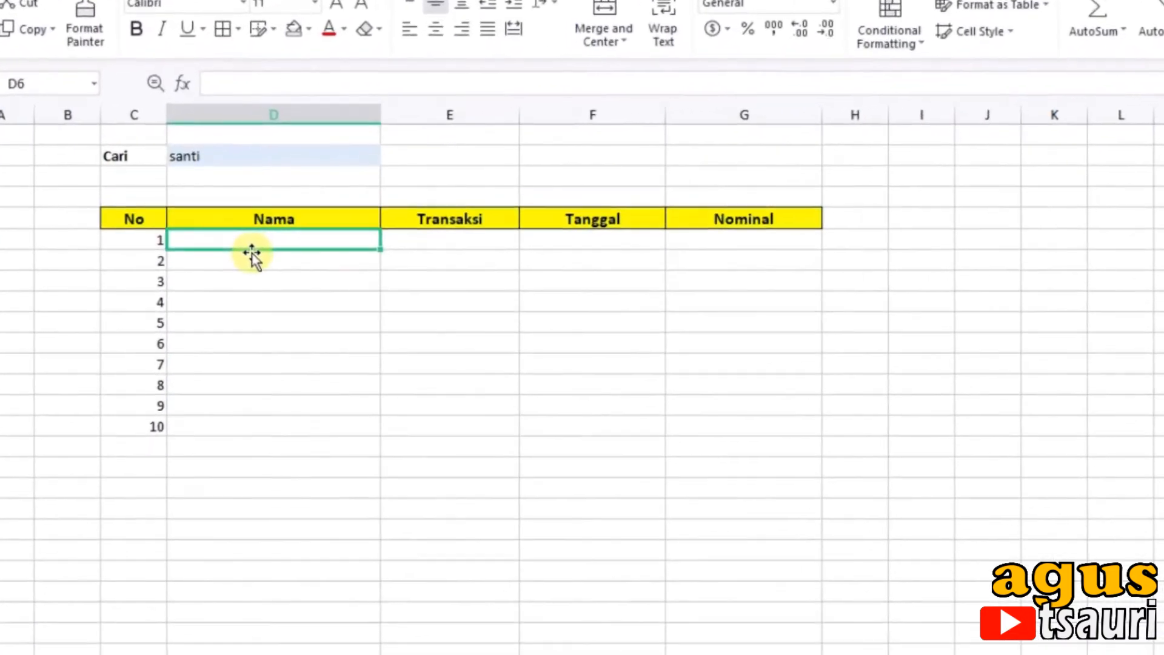
{"action": "type", "text": "="}
{"action": "key", "text": "Escape"}
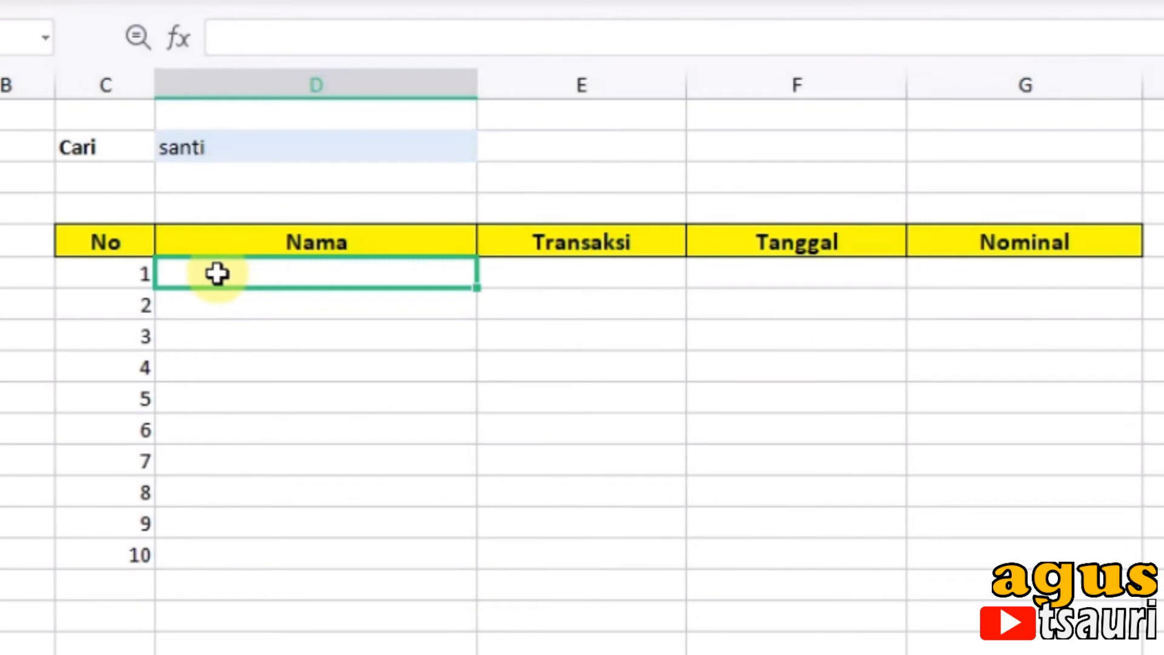
{"action": "type", "text": "=vl"}
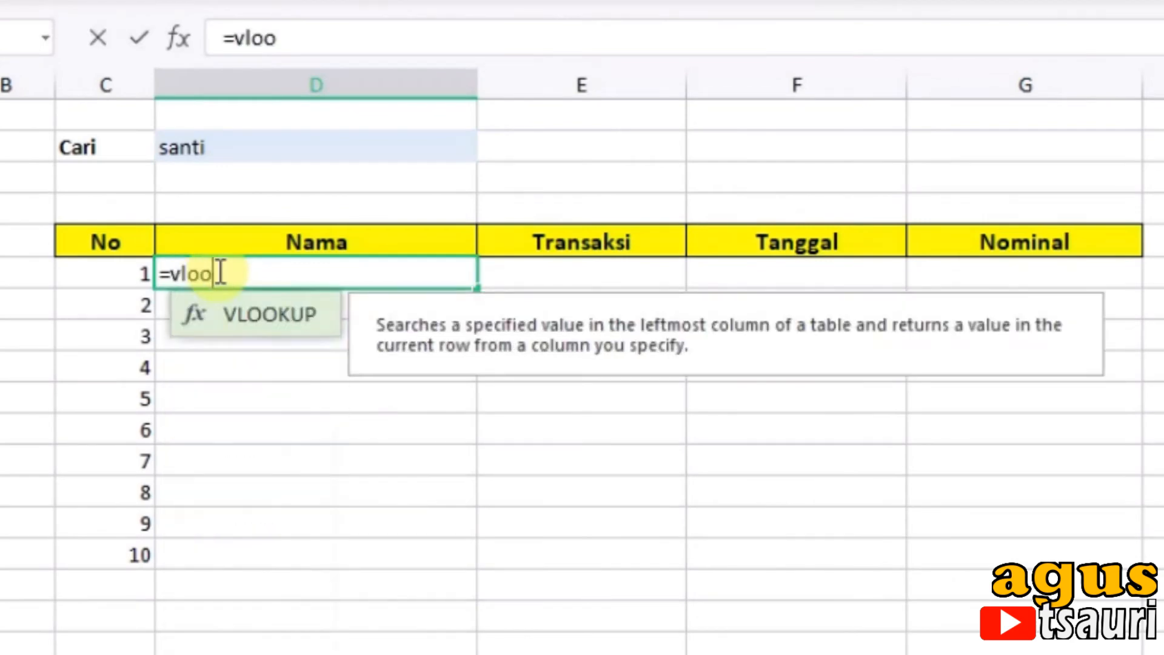
{"action": "type", "text": "oo"}
{"action": "double_click", "coordinate": [282, 327]}
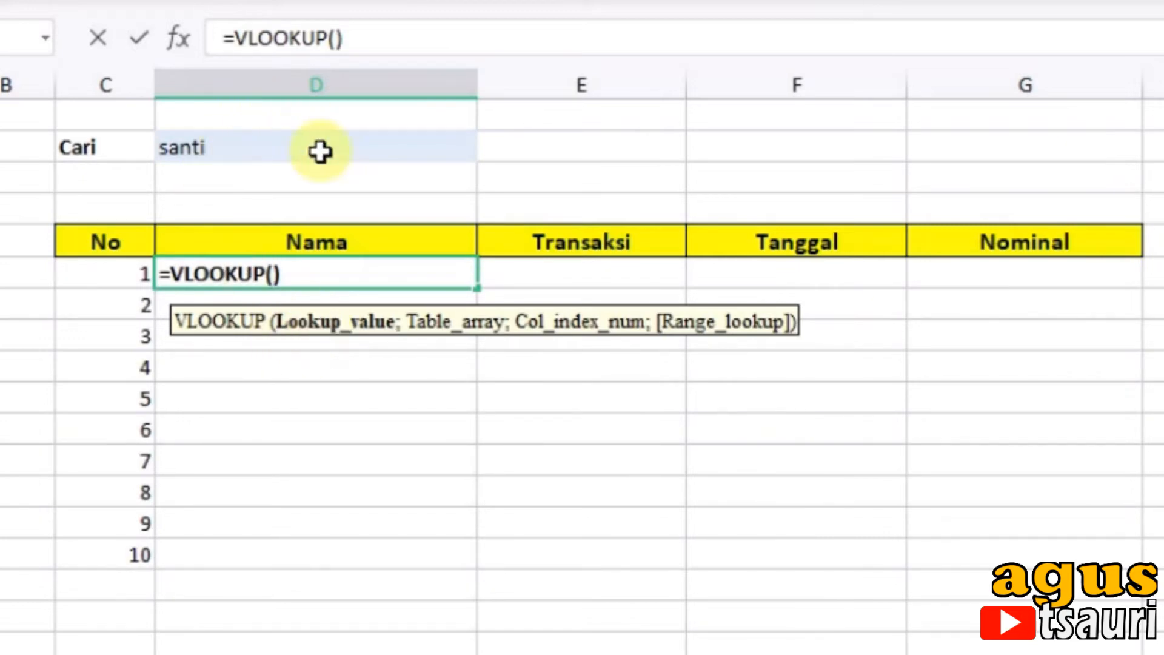
Step: Set the VLOOKUP lookup value in D6 to the search name joined with the row number: D2&"_"&C6
{"action": "left_click", "coordinate": [212, 147]}
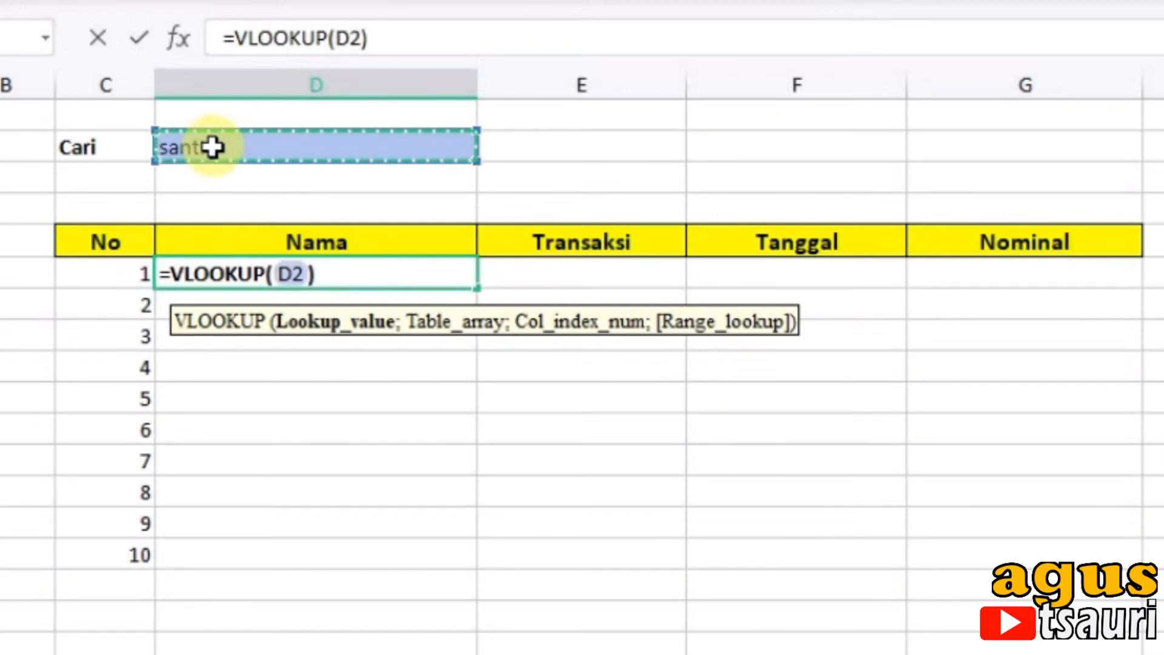
{"action": "type", "text": "&"}
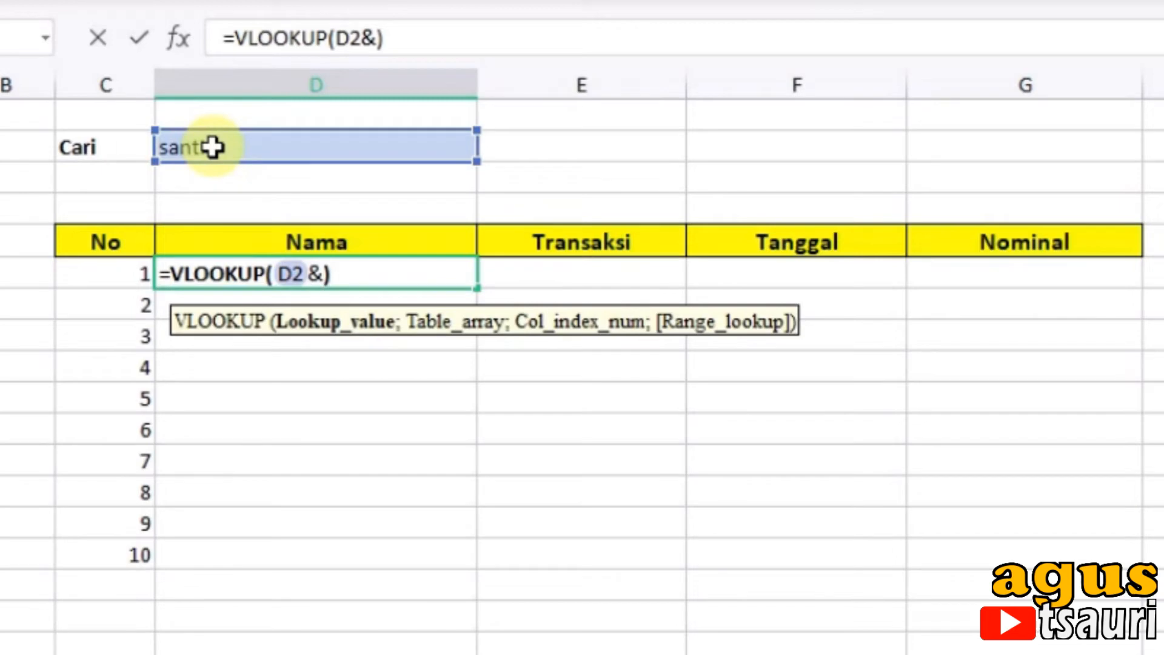
{"action": "type", "text": "\""}
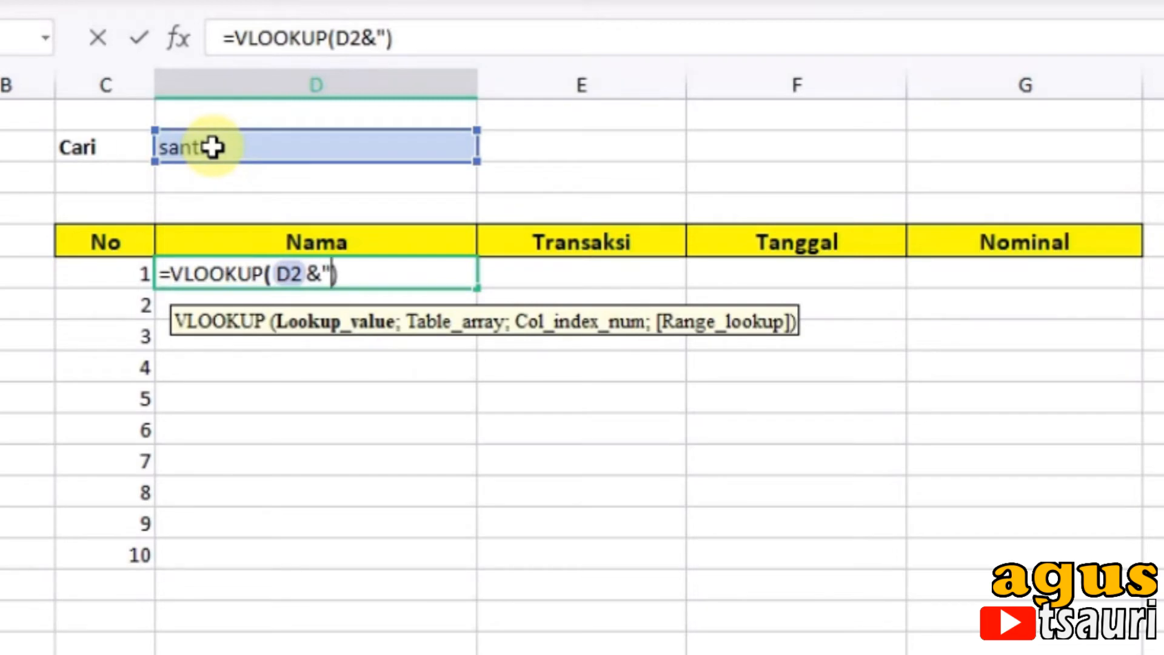
{"action": "type", "text": "_\""}
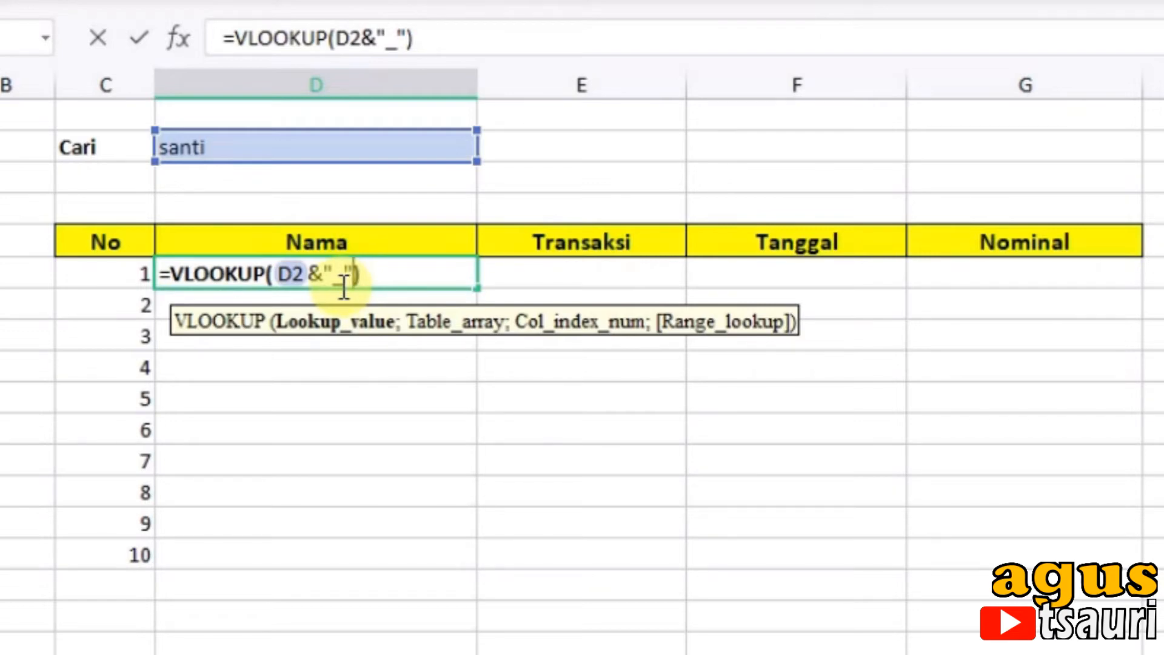
{"action": "type", "text": "&"}
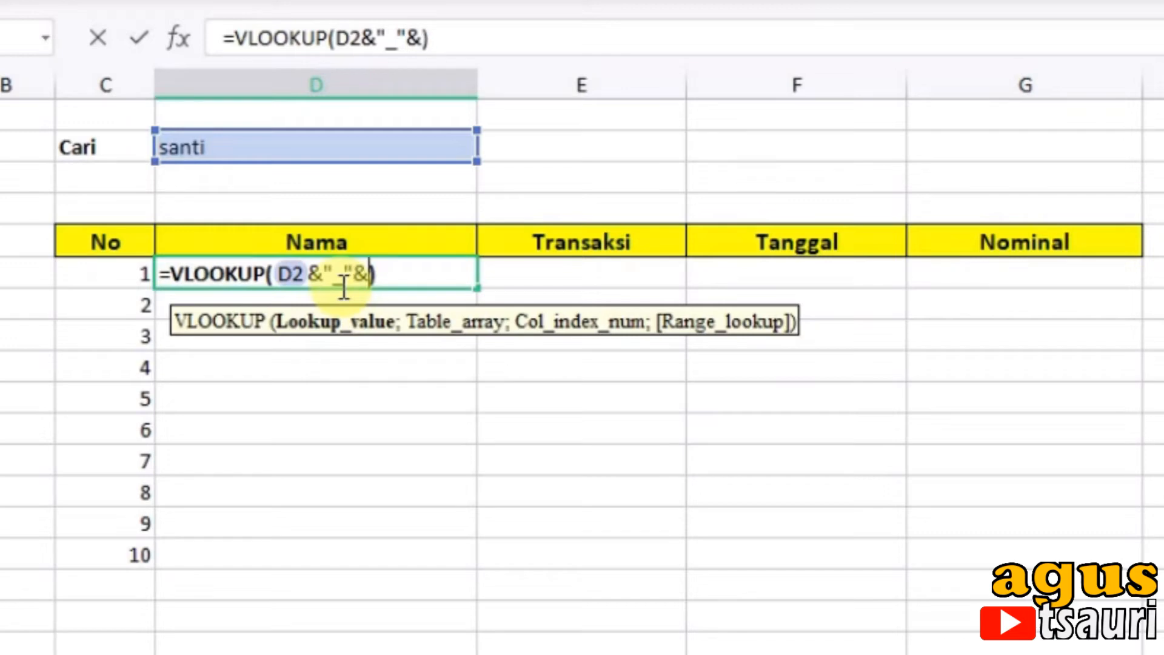
{"action": "left_click", "coordinate": [105, 273]}
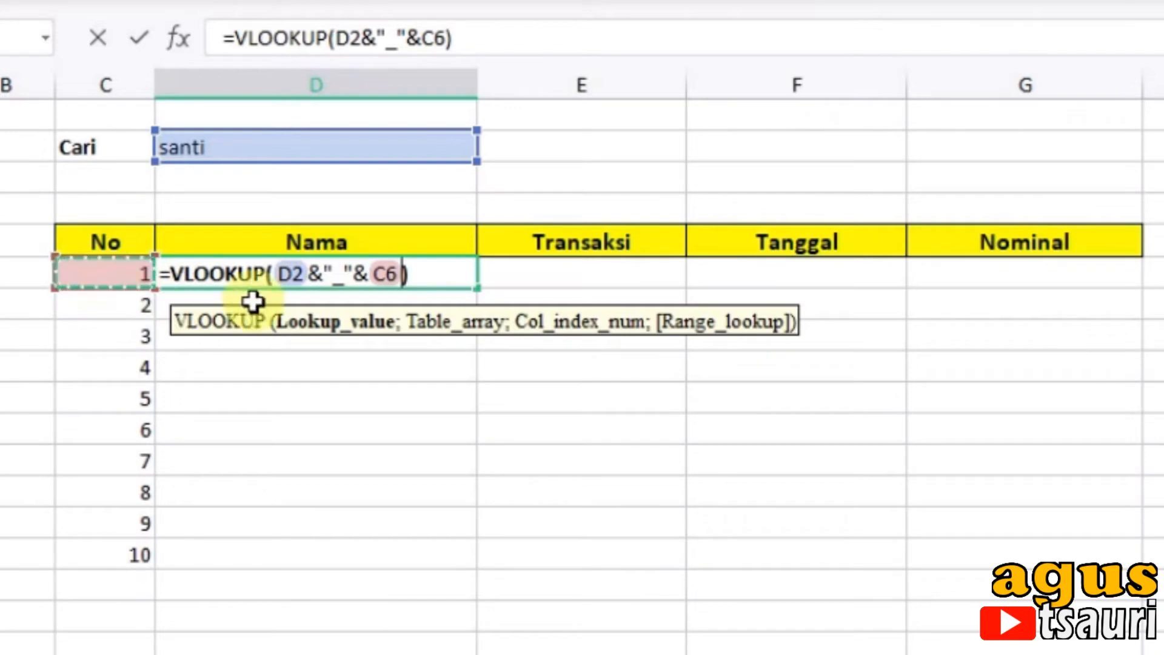
{"action": "type", "text": ";"}
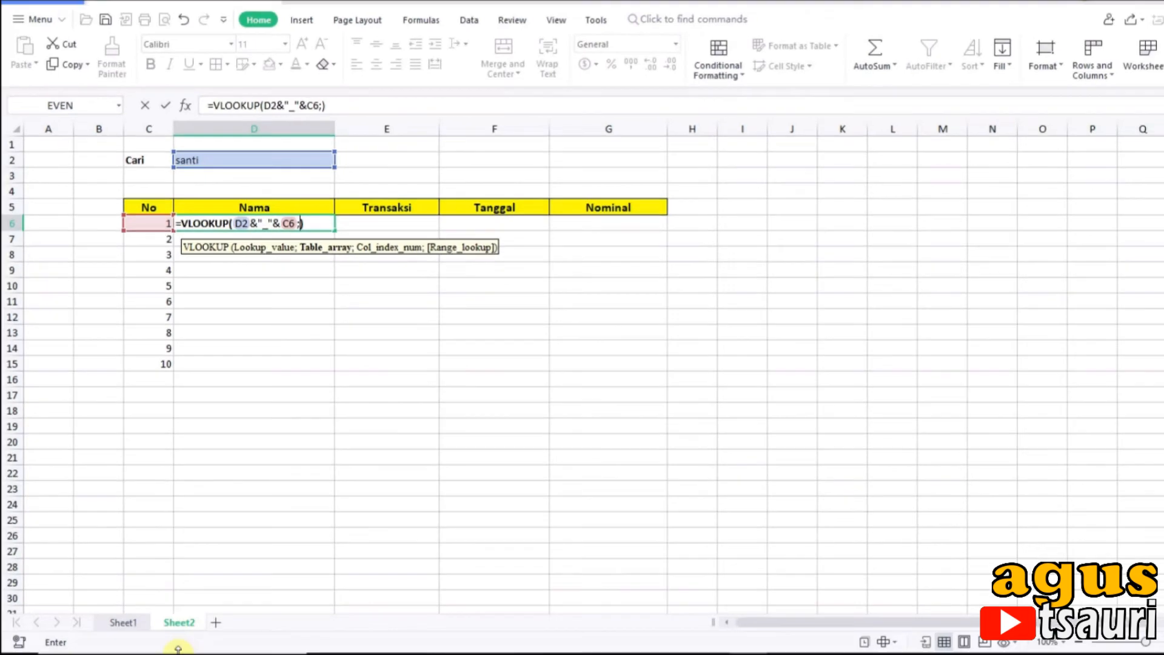
Step: Give the VLOOKUP the table array Sheet1!A6:E15 and the column index 2
{"action": "left_click", "coordinate": [118, 622]}
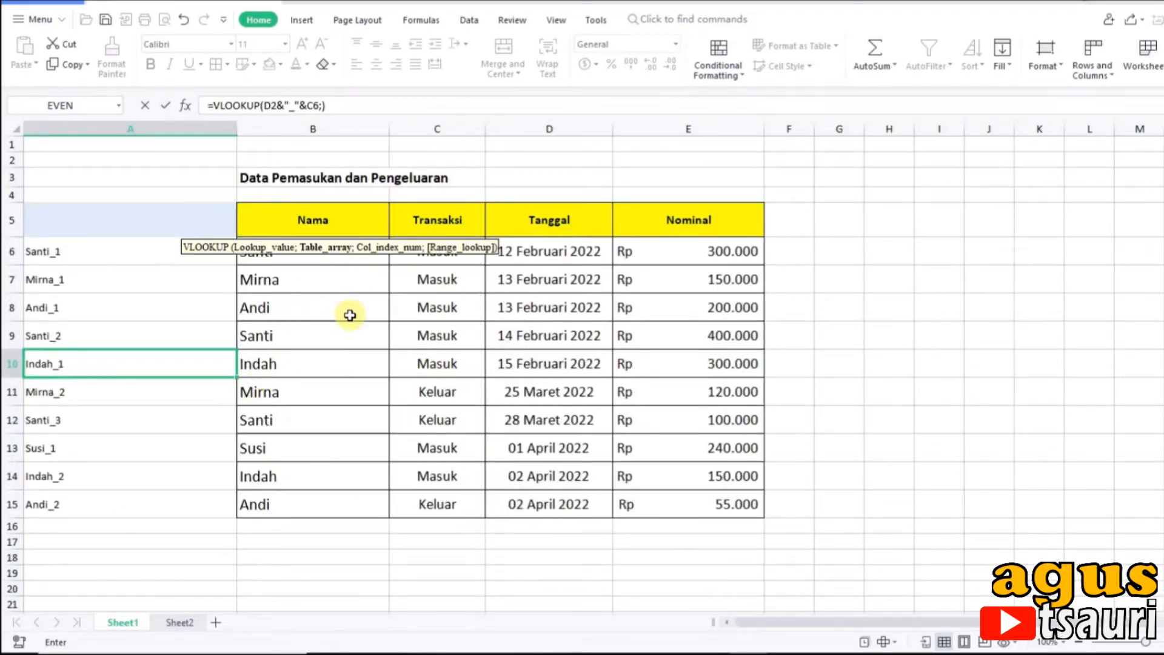
{"action": "left_click_drag", "start_coordinate": [132, 251], "coordinate": [741, 507]}
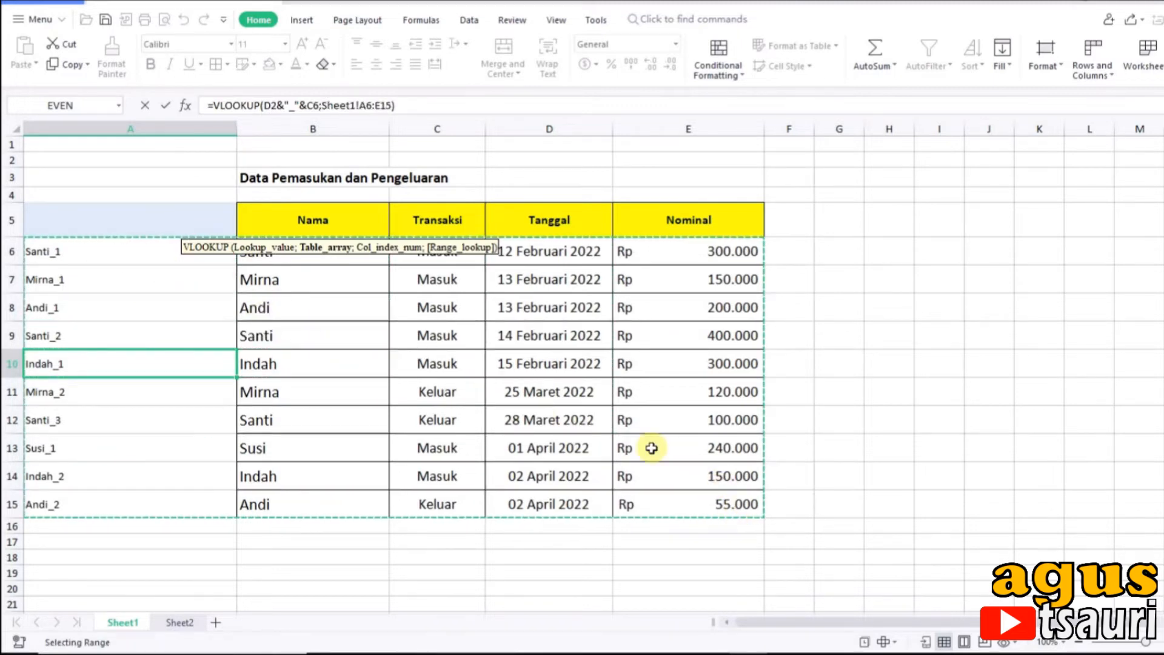
{"action": "left_click", "coordinate": [392, 105]}
{"action": "type", "text": ";"}
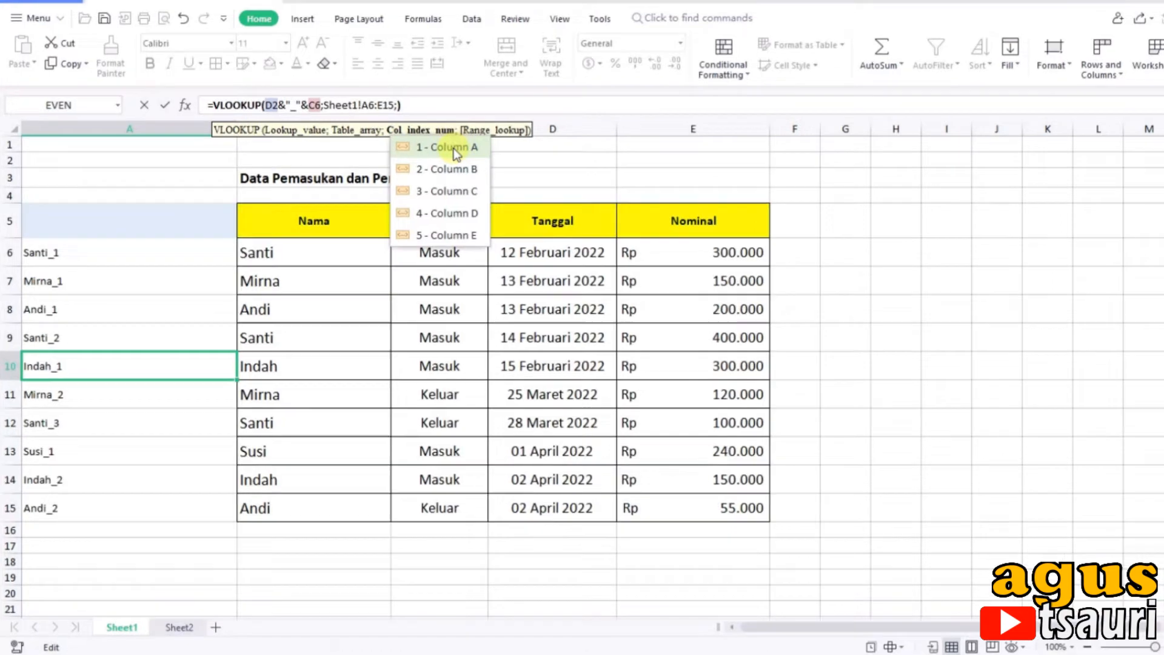
{"action": "type", "text": "2"}
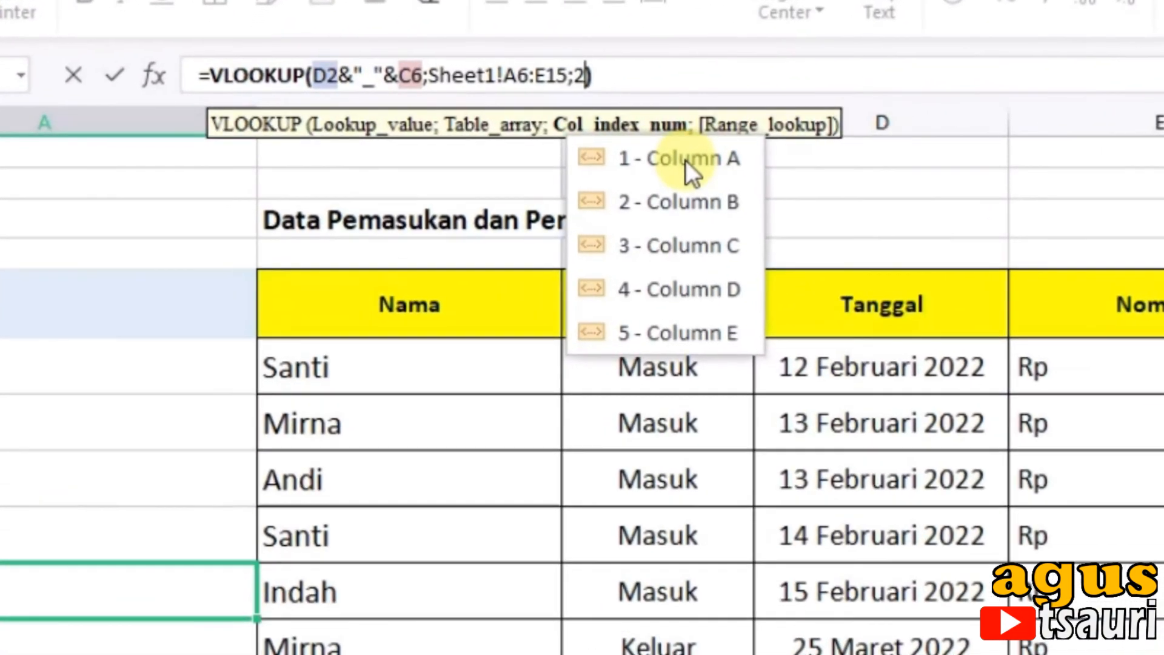
{"action": "type", "text": ";0"}
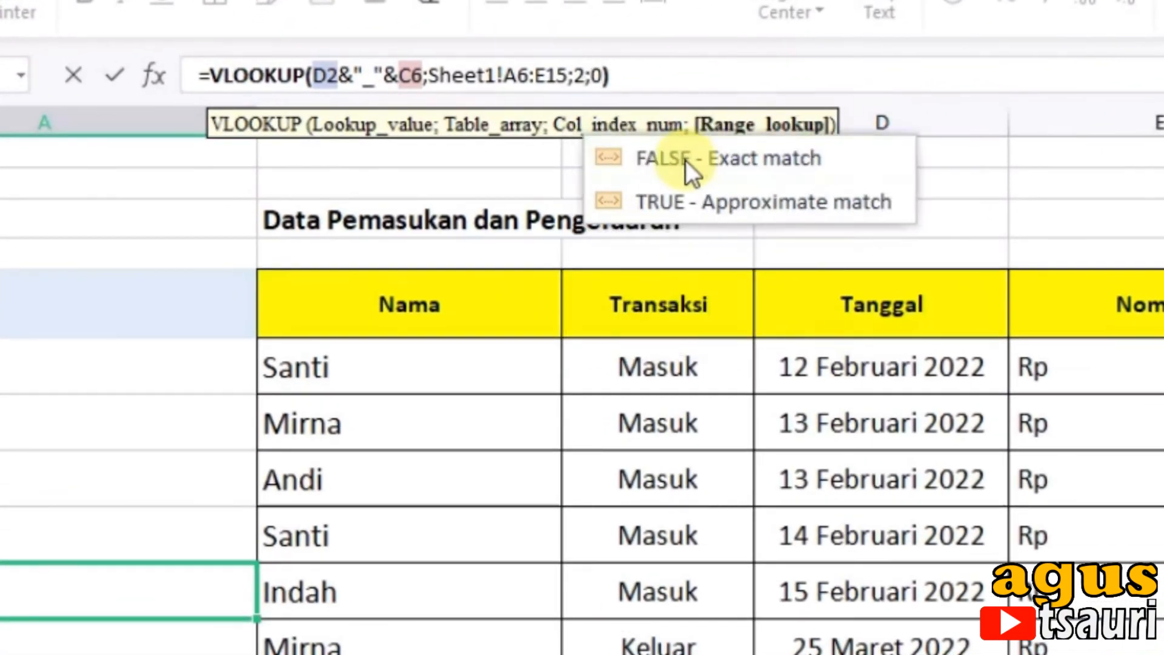
Step: Complete the D6 VLOOKUP with range lookup 0 for an exact match
{"action": "key", "text": "Return"}
{"action": "left_click", "coordinate": [236, 313]}
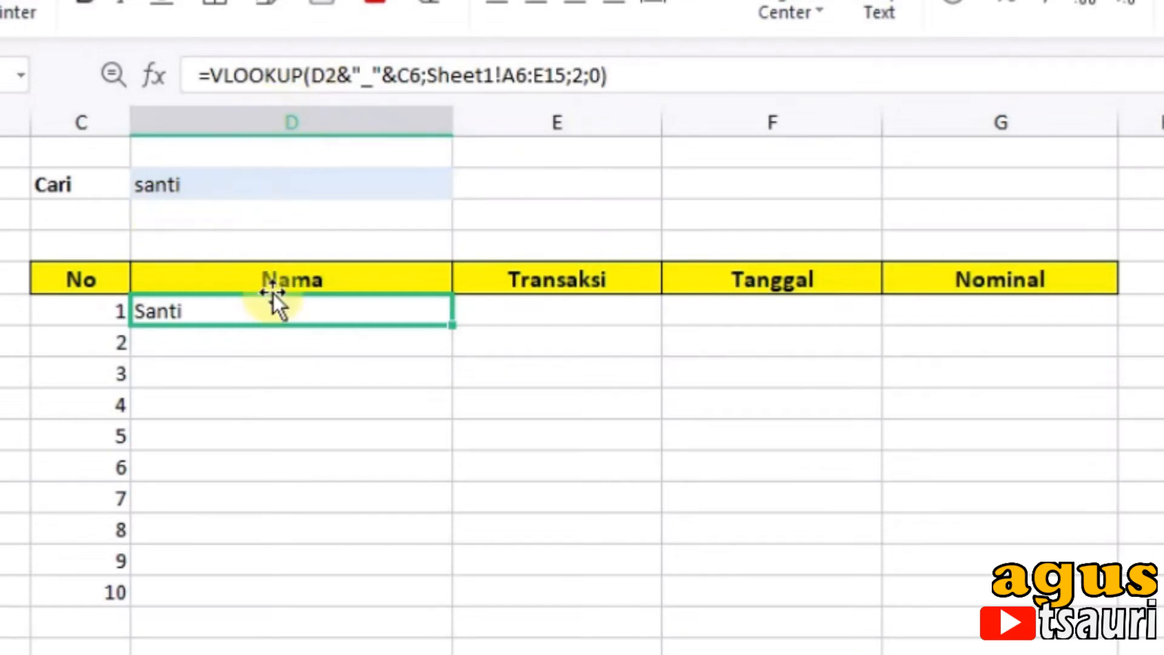
Step: Make the search cell reference in the D6 formula absolute as $D$2
{"action": "double_click", "coordinate": [177, 310]}
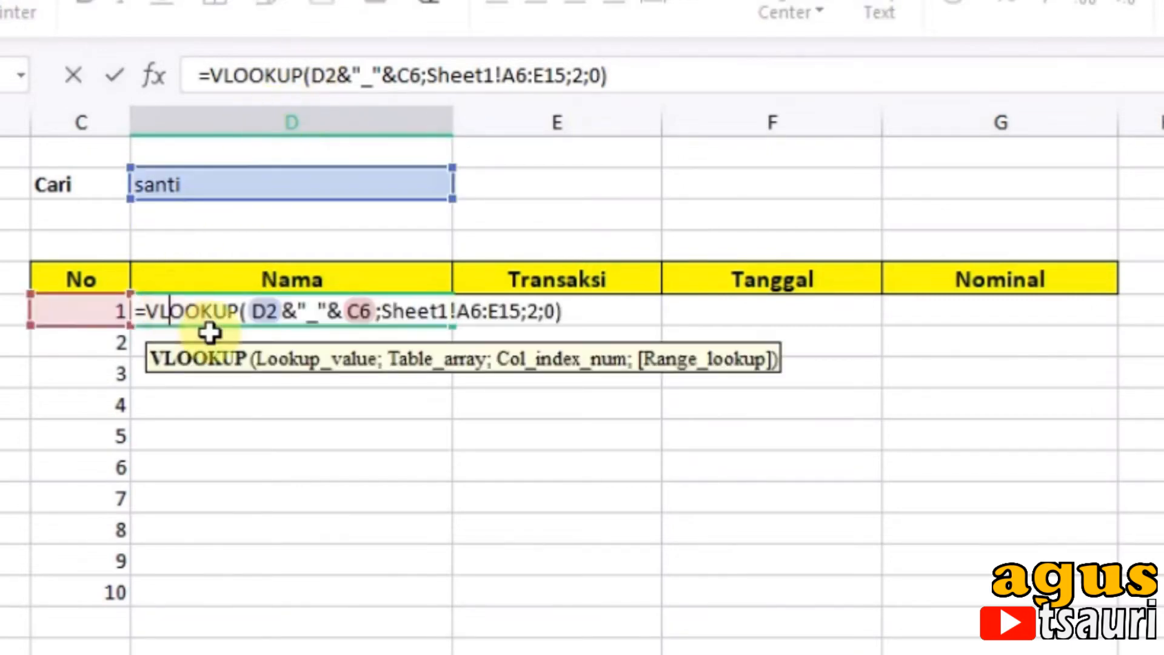
{"action": "left_click_drag", "start_coordinate": [251, 311], "coordinate": [277, 326]}
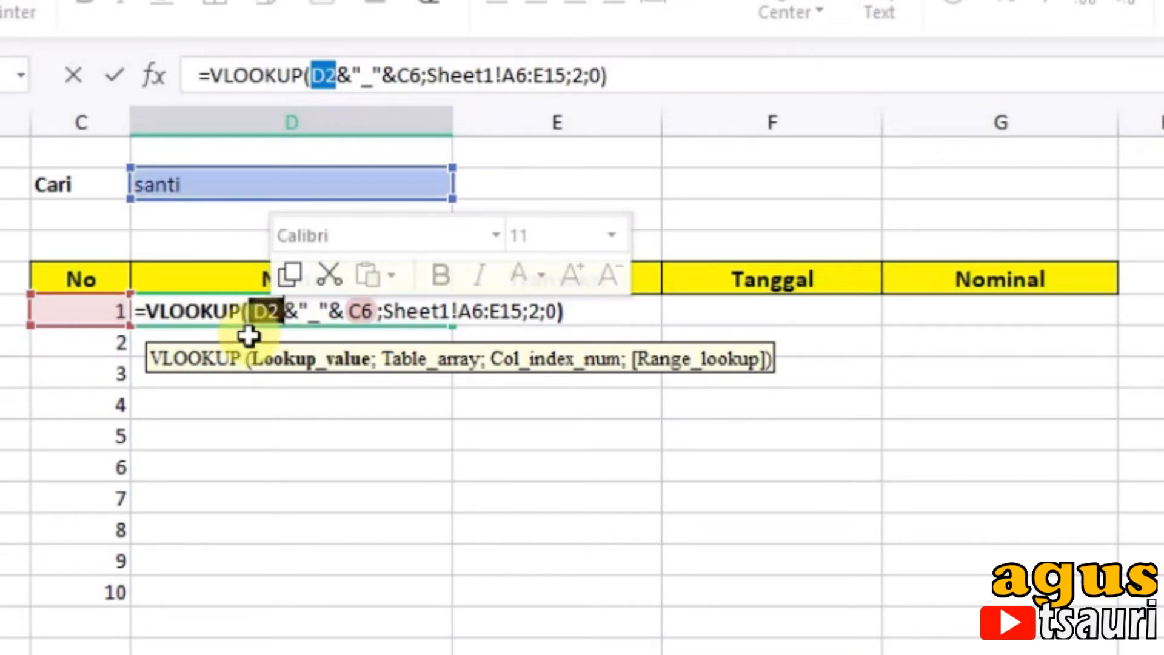
{"action": "key", "text": "F4"}
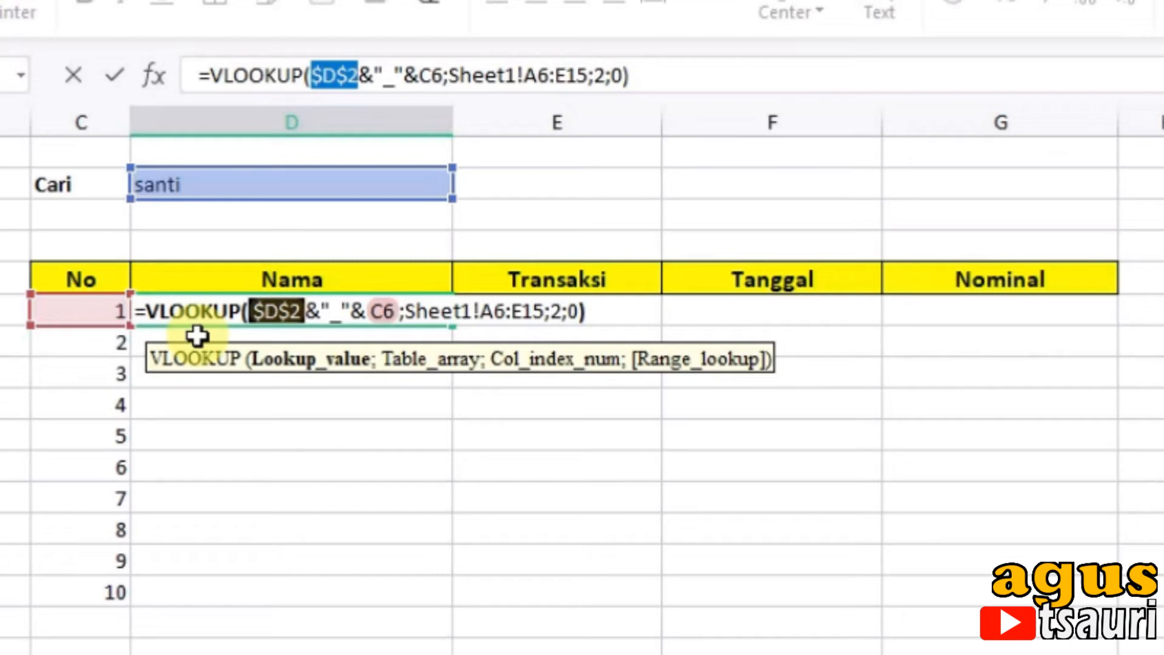
{"action": "key", "text": "Return"}
{"action": "left_click", "coordinate": [163, 306]}
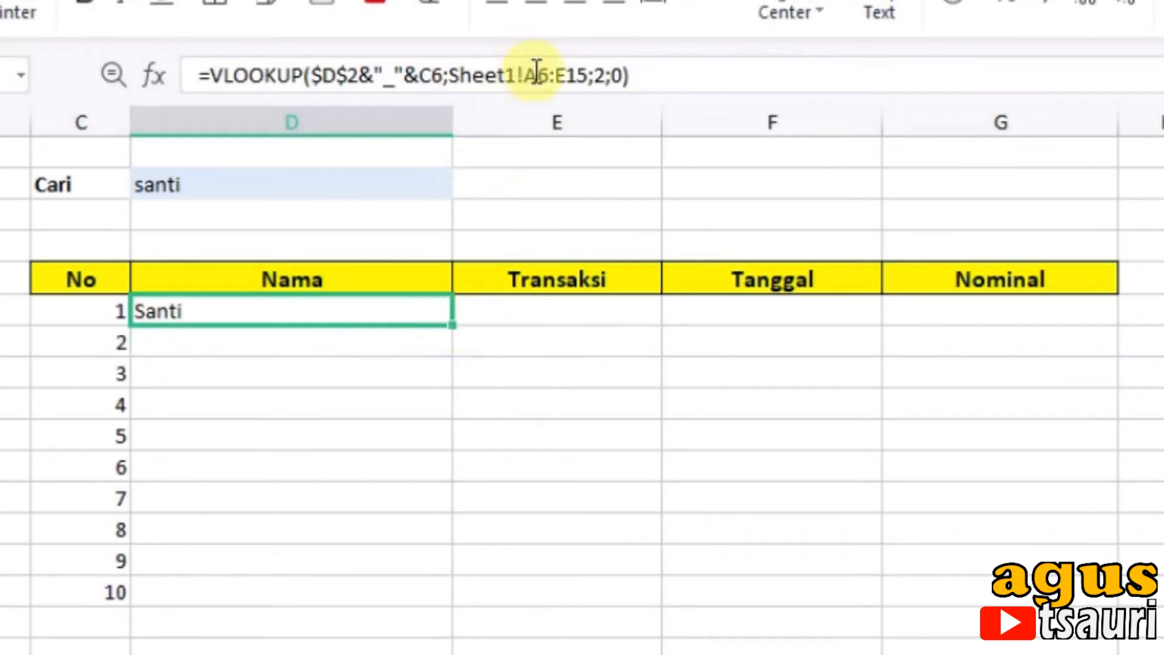
Step: Lock the Sheet1 table array in the D6 formula as $A$6:$E$15
{"action": "left_click_drag", "start_coordinate": [531, 76], "coordinate": [589, 75]}
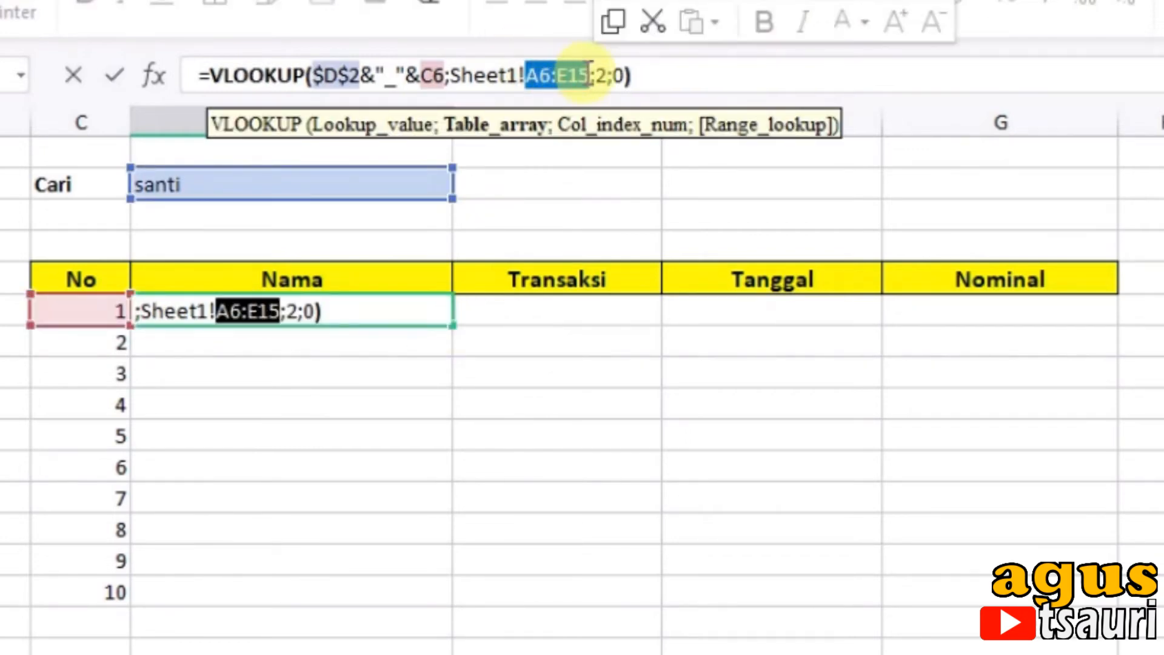
{"action": "key", "text": "F4"}
{"action": "key", "text": "Return"}
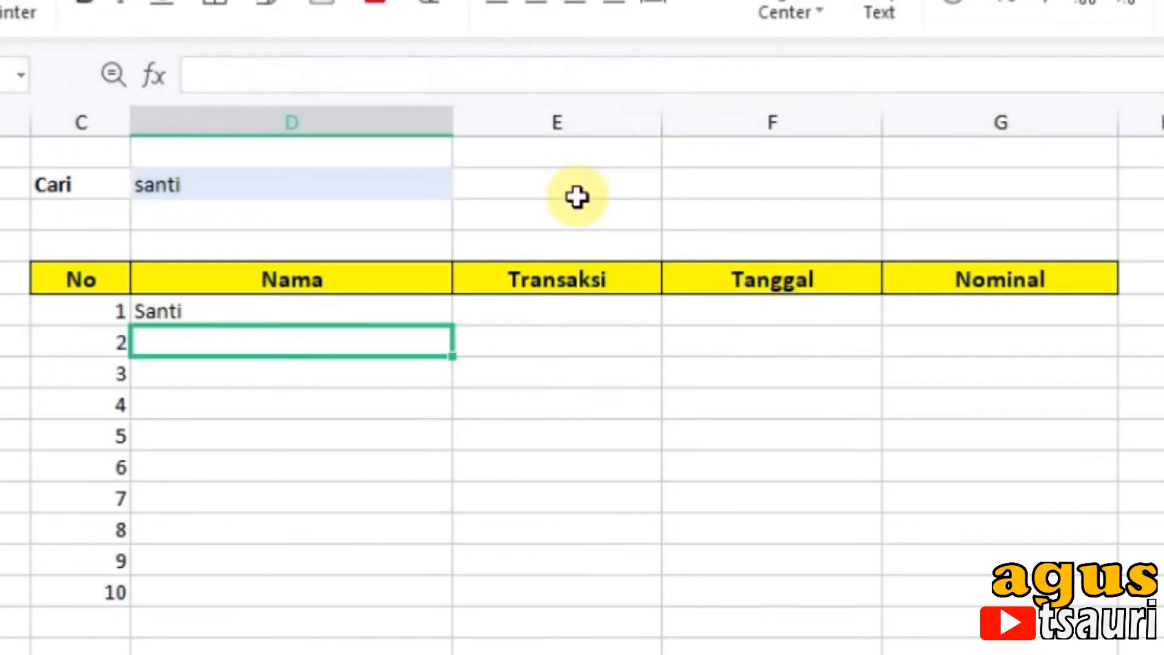
Step: Fill the D6 VLOOKUP down through D15 and check the formulas in the filled Nama cells
{"action": "left_click", "coordinate": [402, 311]}
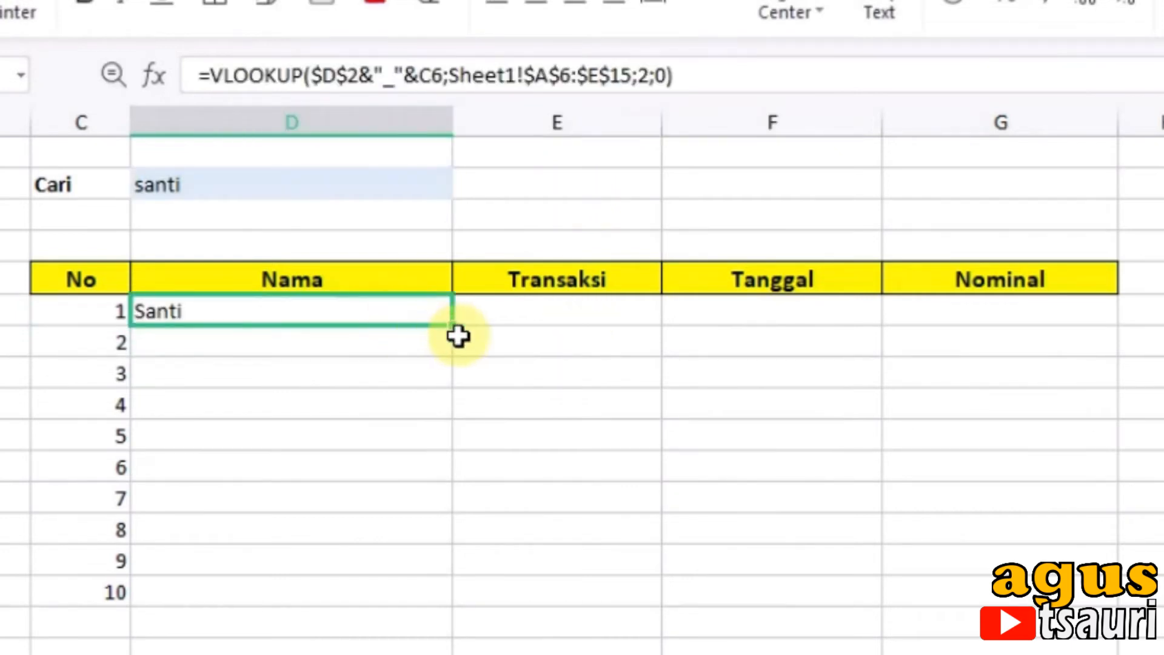
{"action": "left_click_drag", "start_coordinate": [455, 328], "coordinate": [424, 597]}
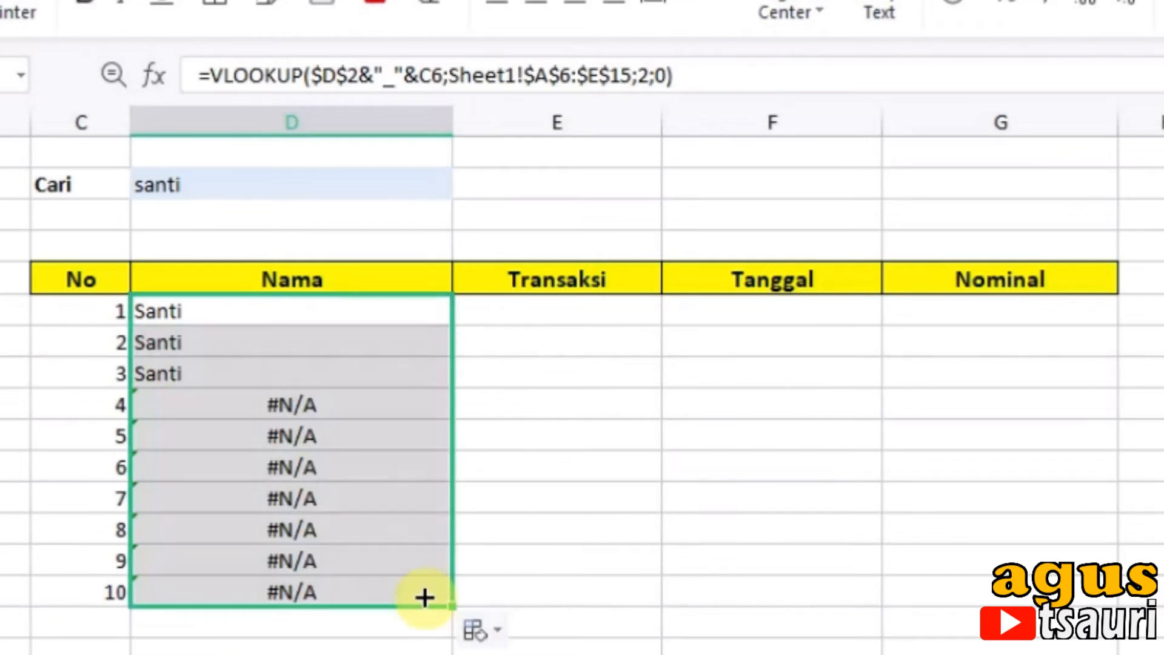
{"action": "left_click", "coordinate": [217, 400]}
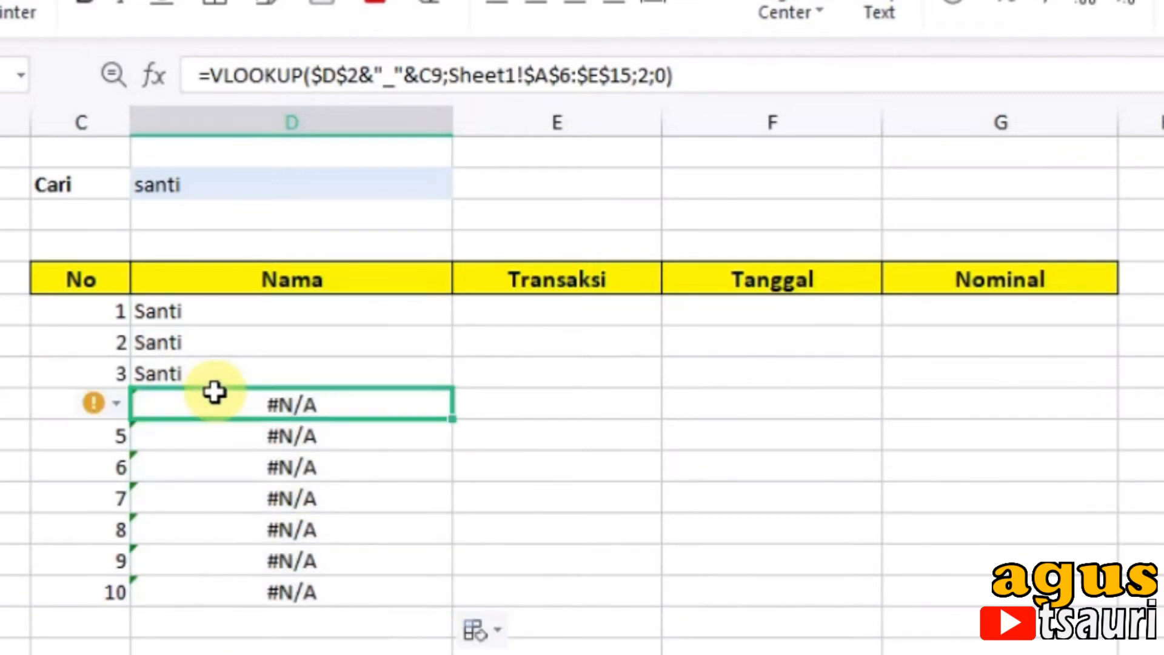
{"action": "left_click", "coordinate": [174, 311]}
{"action": "left_click", "coordinate": [190, 342]}
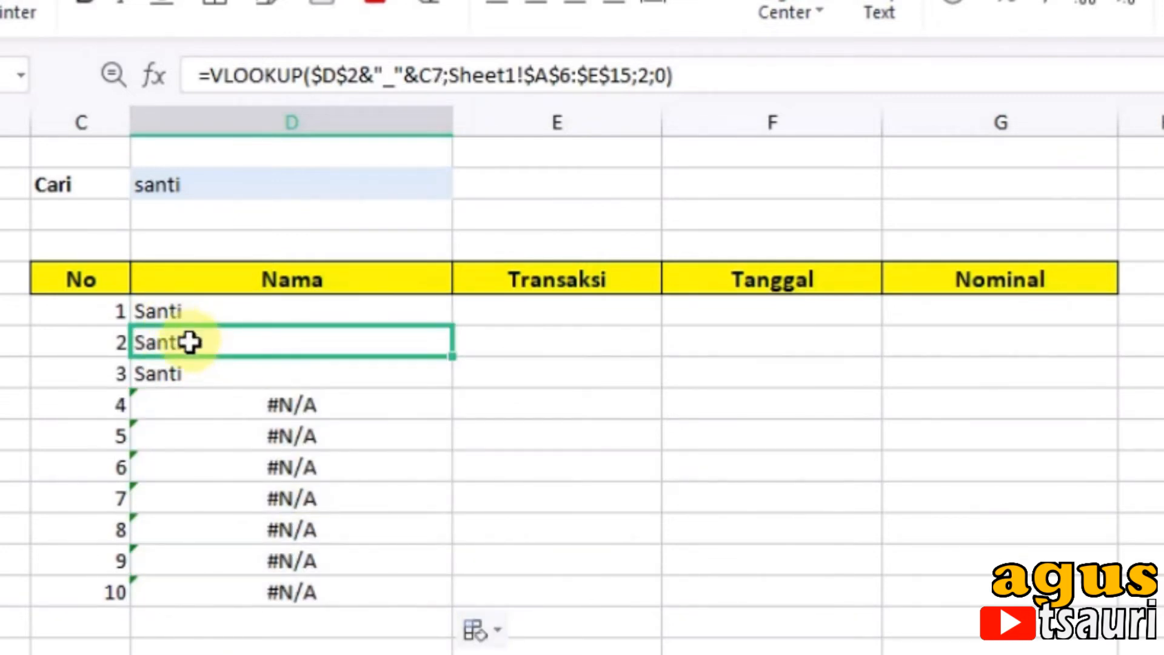
{"action": "left_click", "coordinate": [192, 371]}
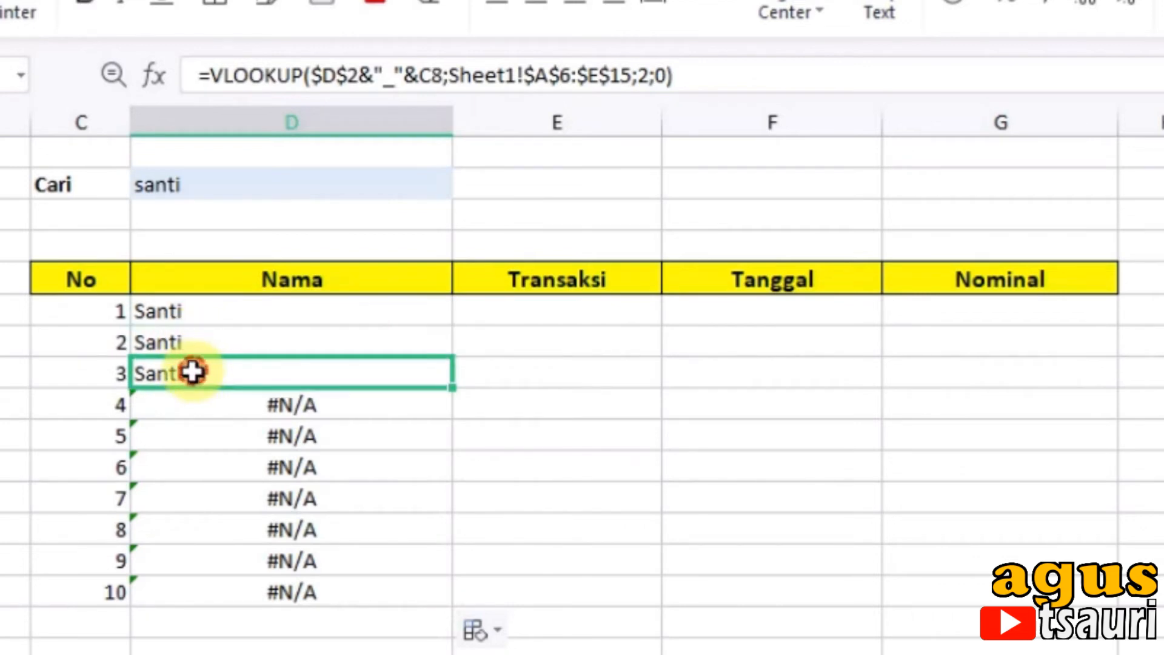
{"action": "left_click", "coordinate": [182, 315]}
{"action": "left_click", "coordinate": [182, 377]}
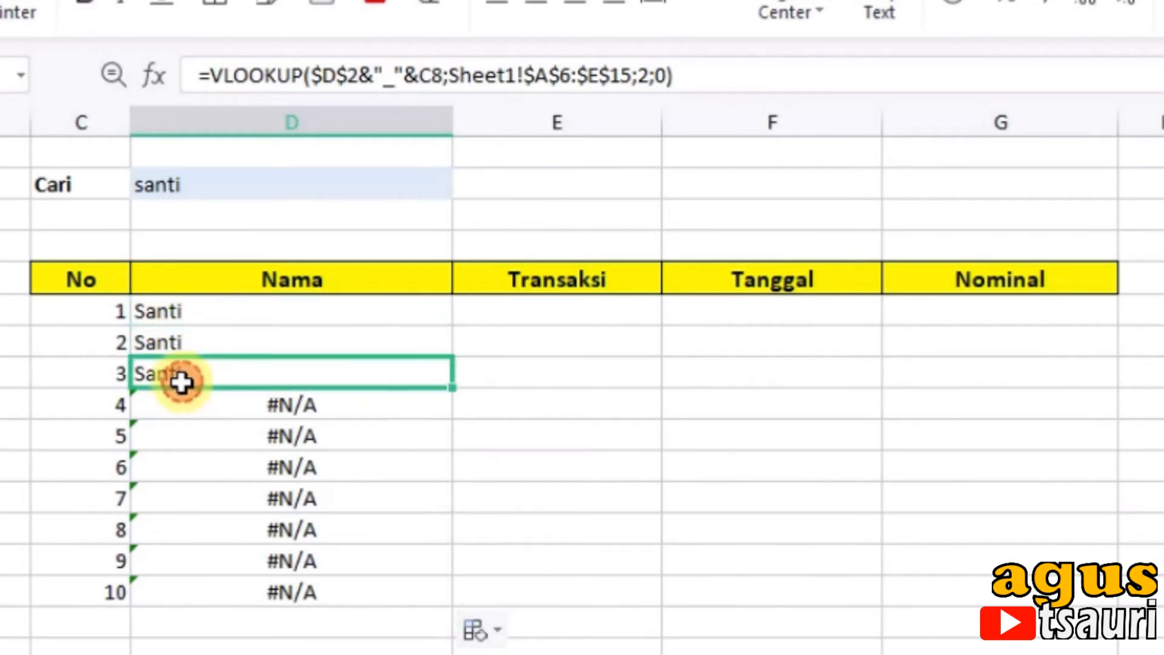
Step: Try copying the D6 formula across to G6 and setting the column index in E6 to 3
{"action": "left_click", "coordinate": [504, 306]}
{"action": "left_click", "coordinate": [380, 312]}
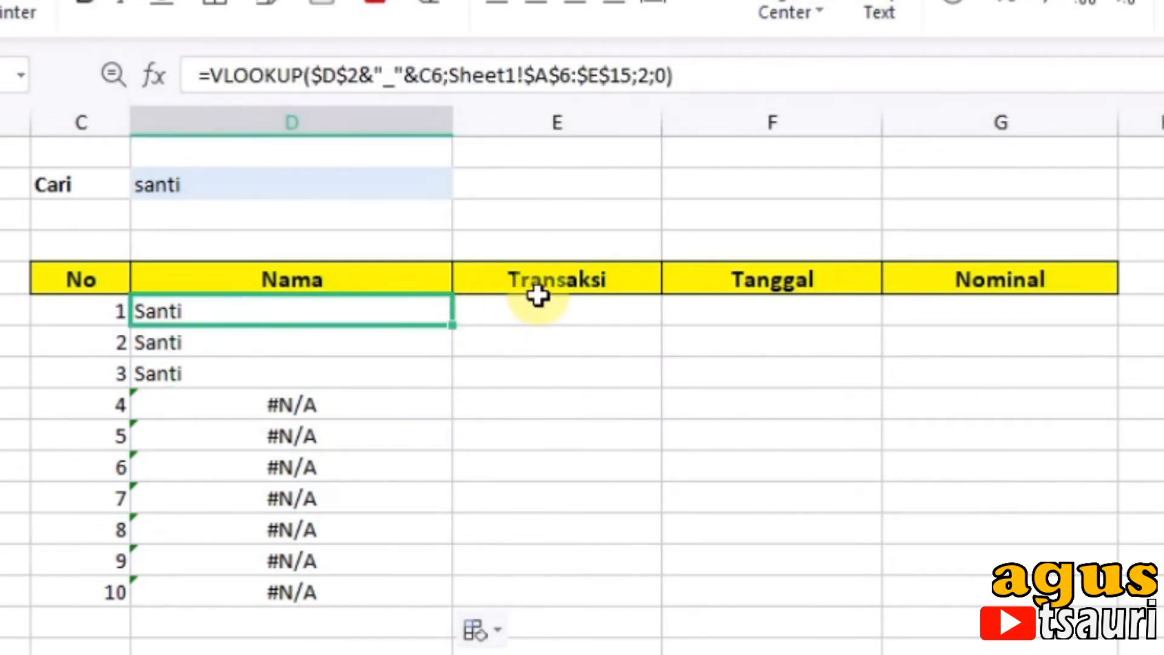
{"action": "left_click_drag", "start_coordinate": [452, 323], "coordinate": [1055, 336]}
{"action": "left_click", "coordinate": [582, 311]}
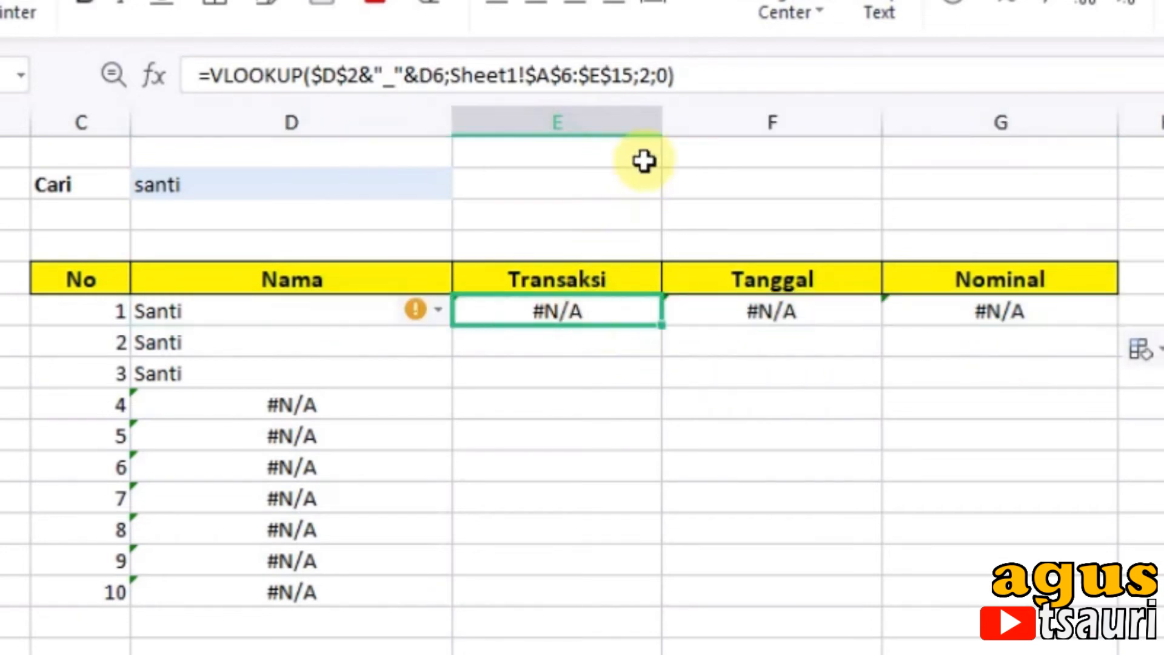
{"action": "double_click", "coordinate": [648, 77]}
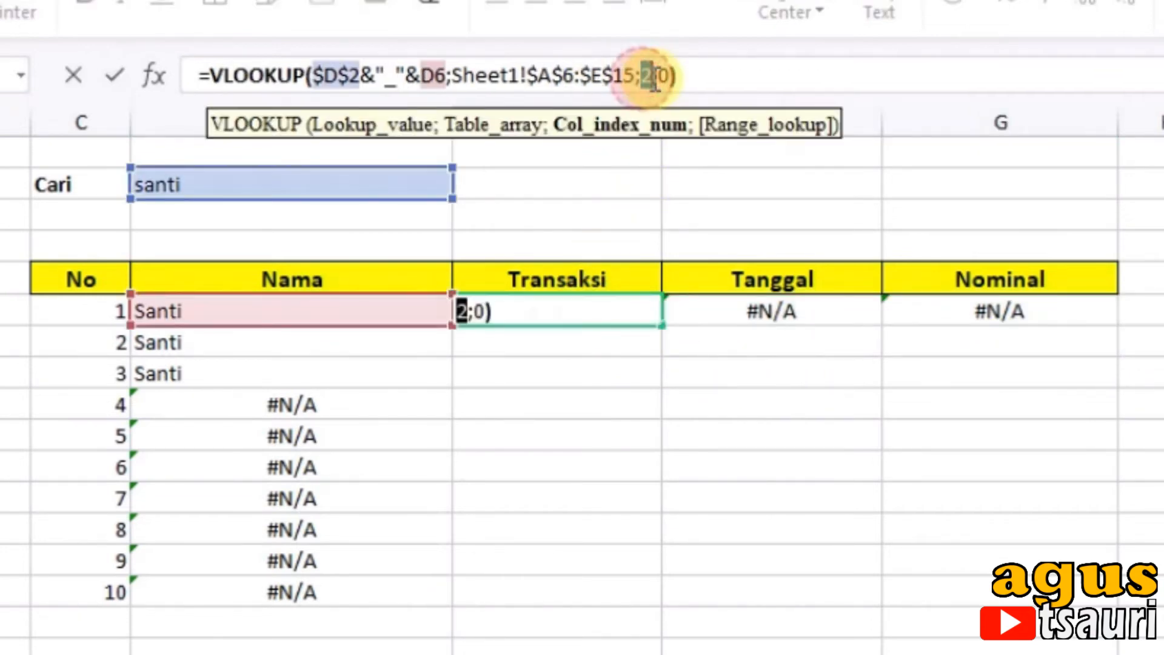
{"action": "type", "text": "3"}
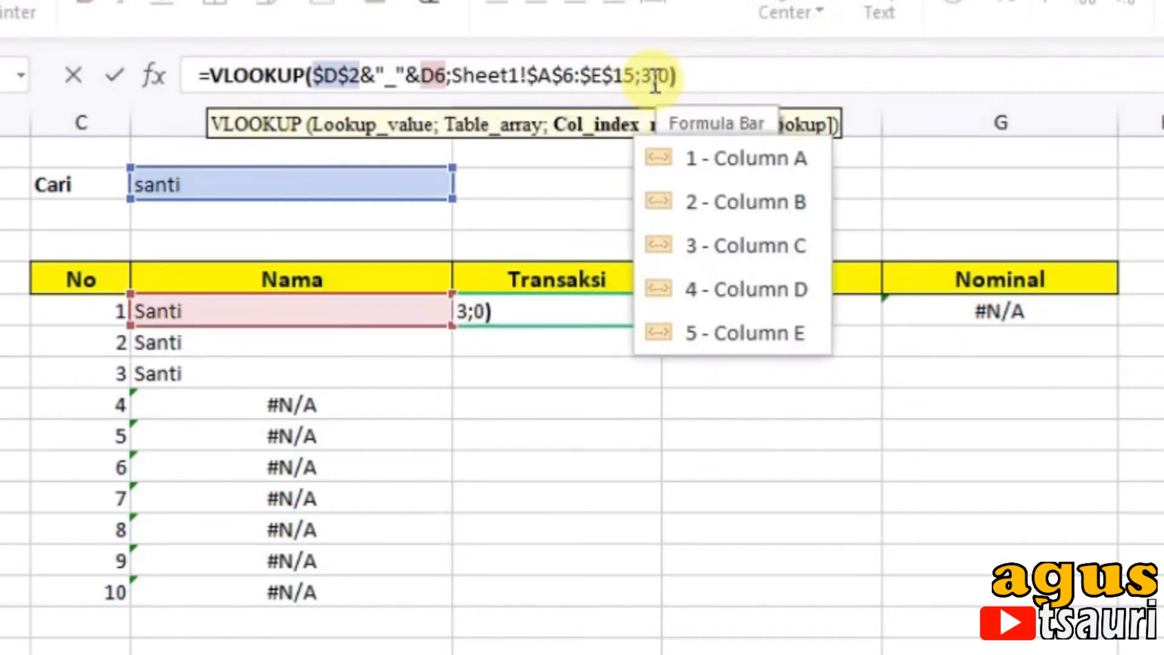
{"action": "key", "text": "Return"}
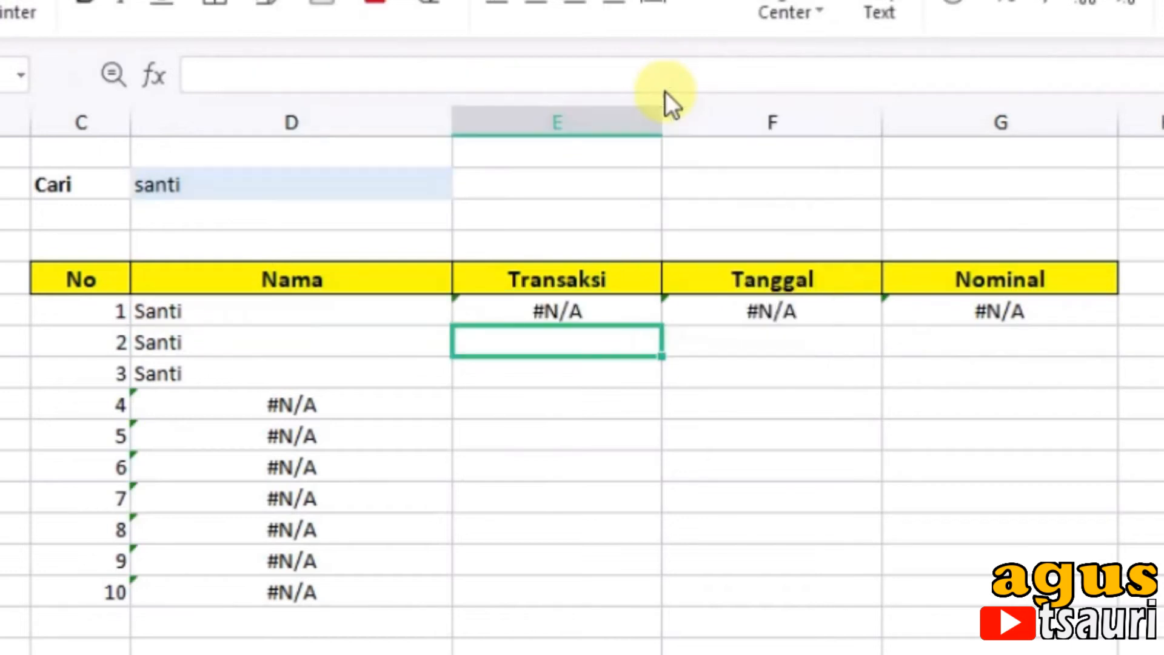
{"action": "left_click", "coordinate": [580, 312]}
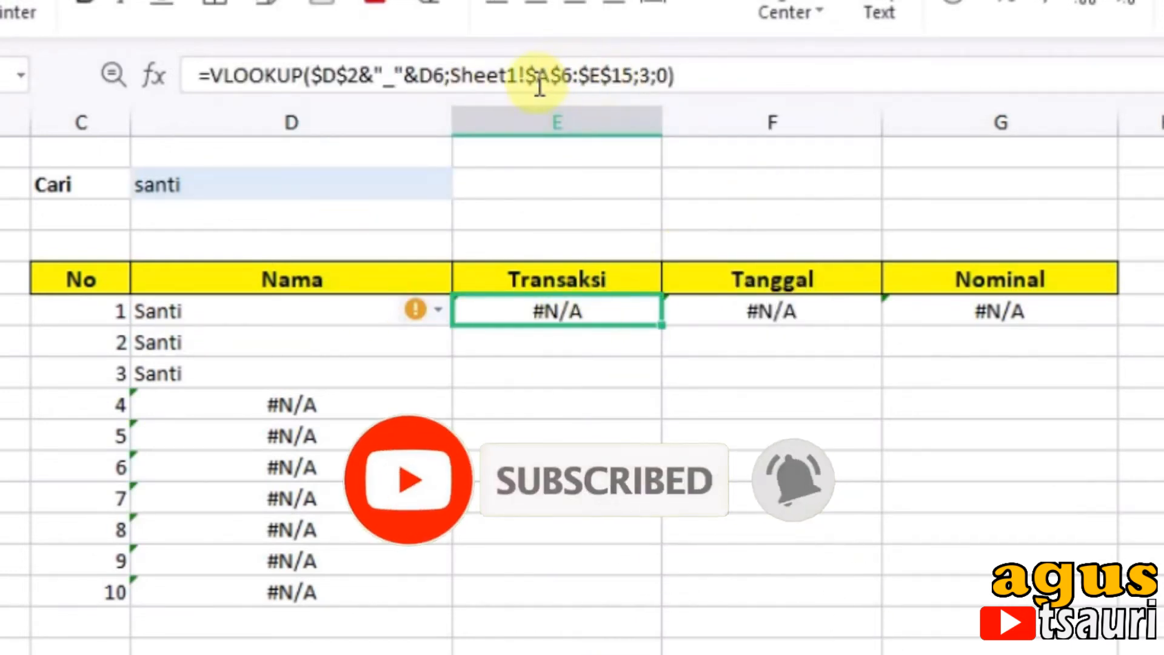
Step: Clear the trial formulas from E6:G8 under the Transaksi, Tanggal and Nominal headers
{"action": "left_click", "coordinate": [249, 319]}
{"action": "left_click_drag", "start_coordinate": [592, 310], "coordinate": [946, 384]}
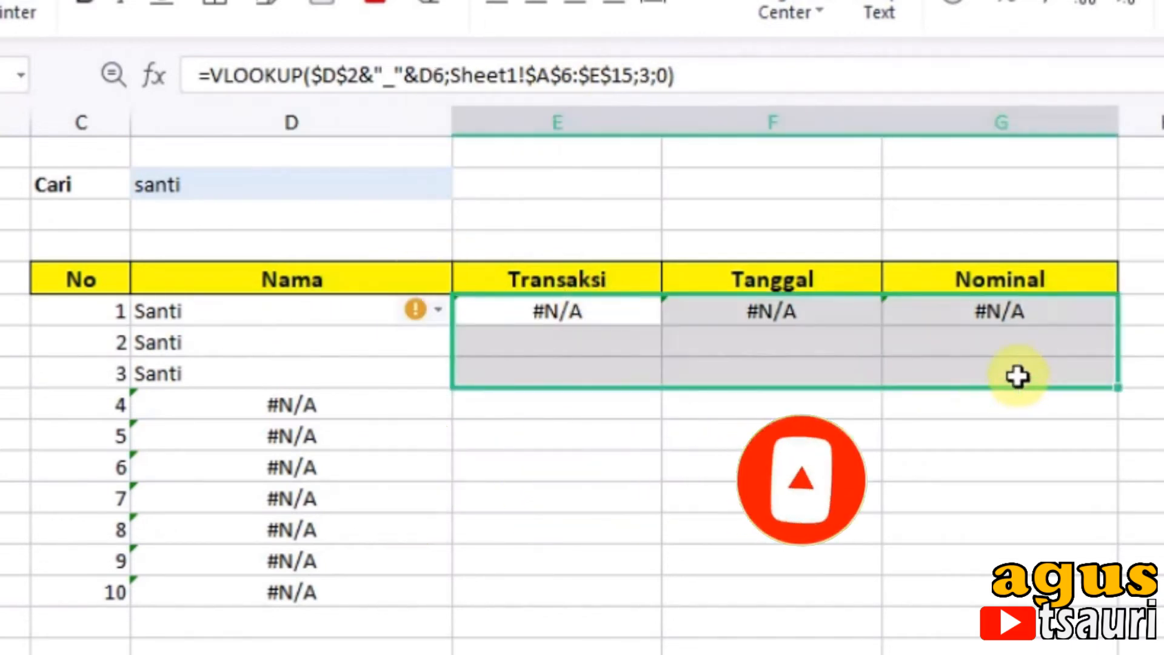
{"action": "key", "text": "Delete"}
Step: In the D6 formula, lock the row number's column as $C6 and replace the column index with COLUMNS(C4:D4)
{"action": "left_click", "coordinate": [269, 324]}
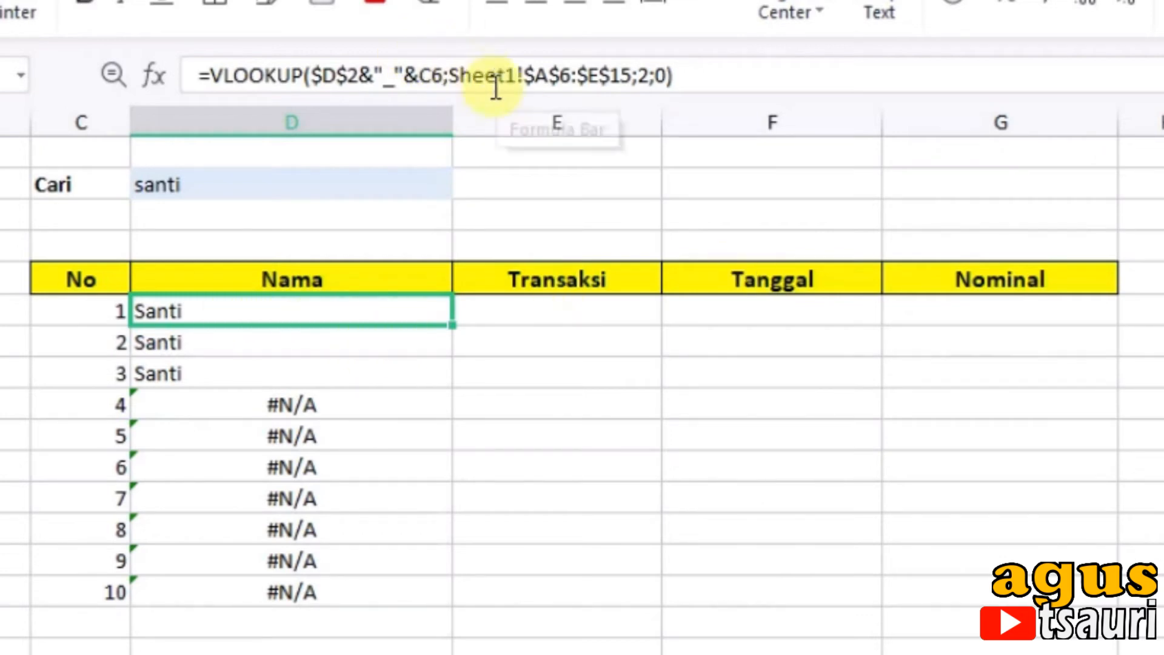
{"action": "left_click", "coordinate": [452, 78]}
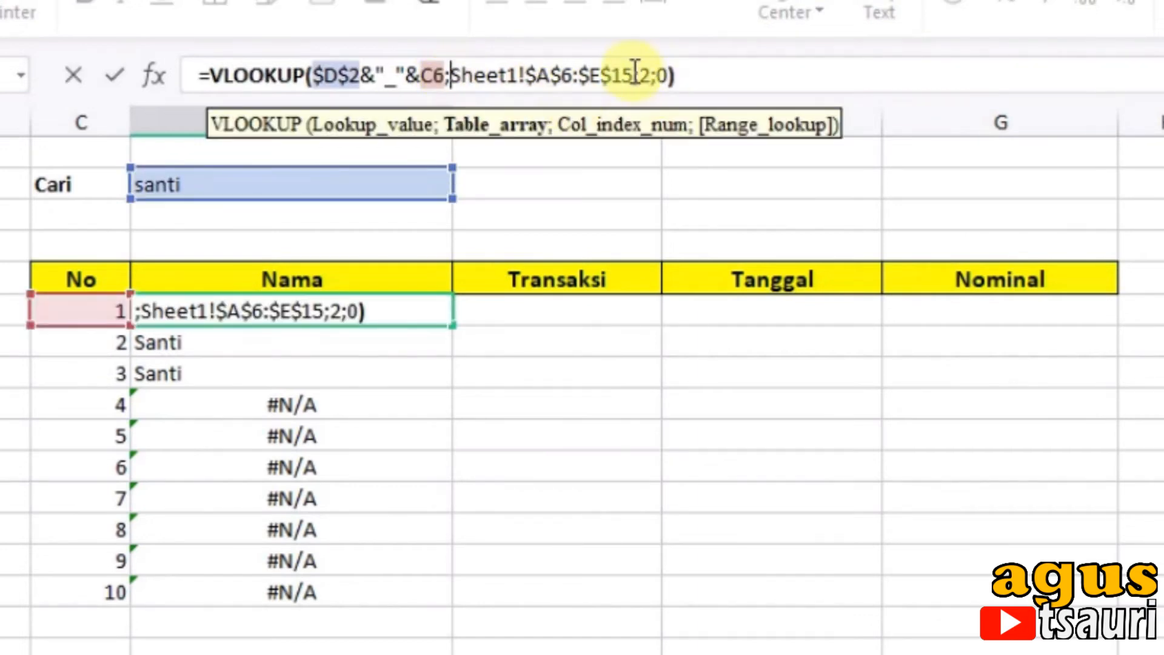
{"action": "left_click_drag", "start_coordinate": [641, 74], "coordinate": [650, 76]}
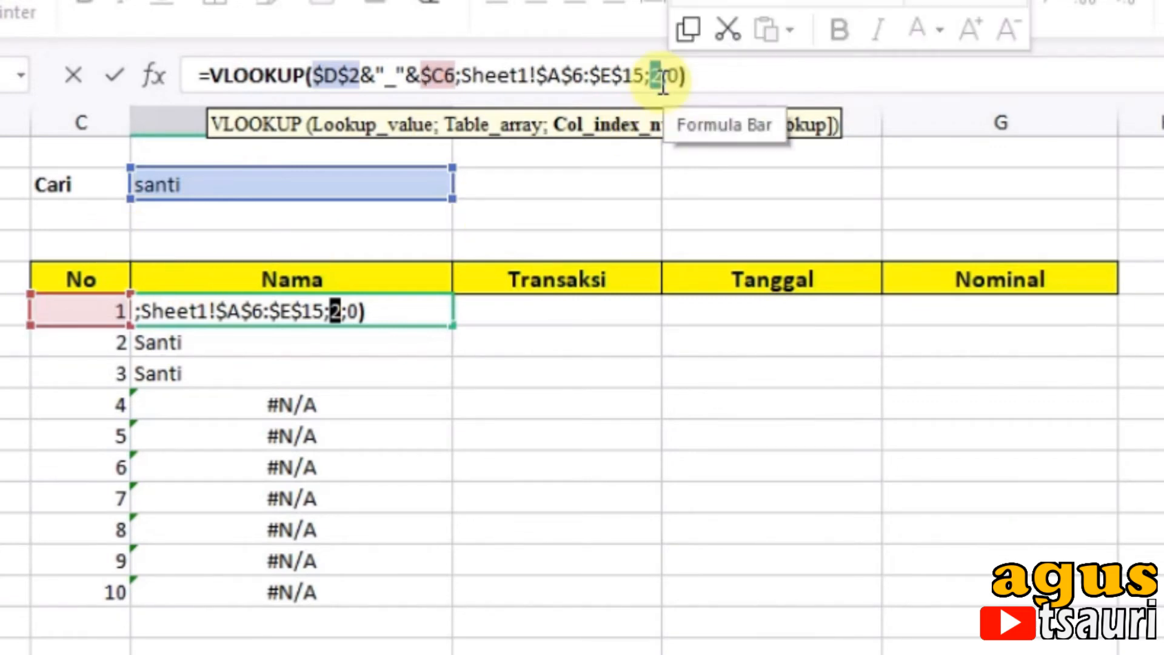
{"action": "type", "text": "colu"}
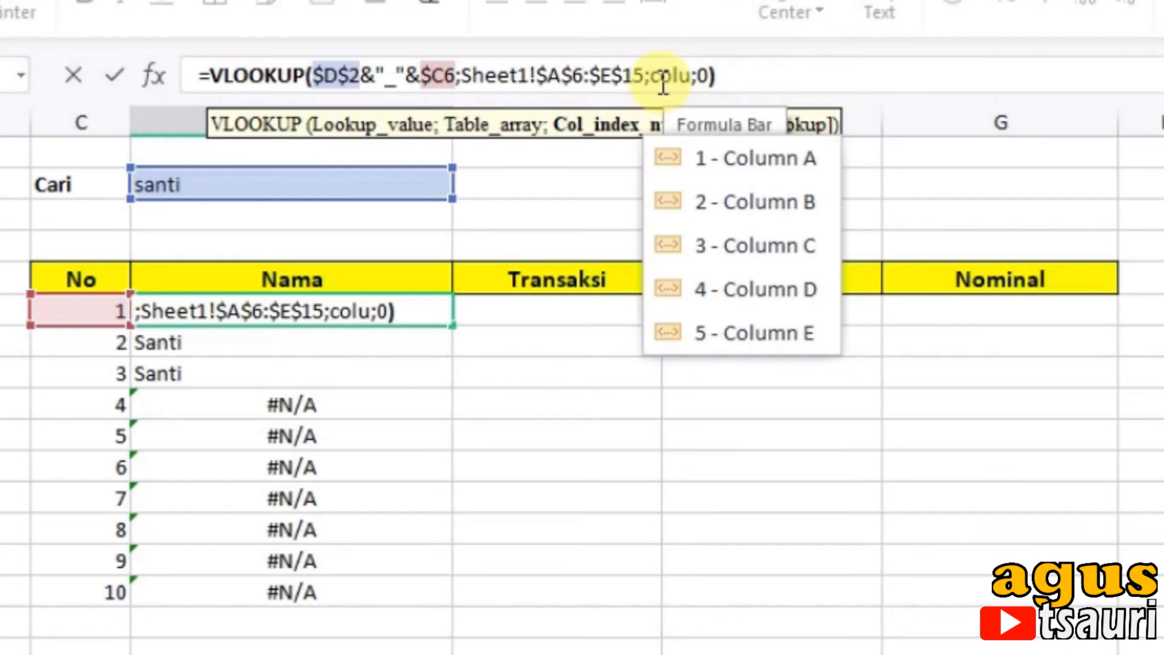
{"action": "type", "text": "mns"}
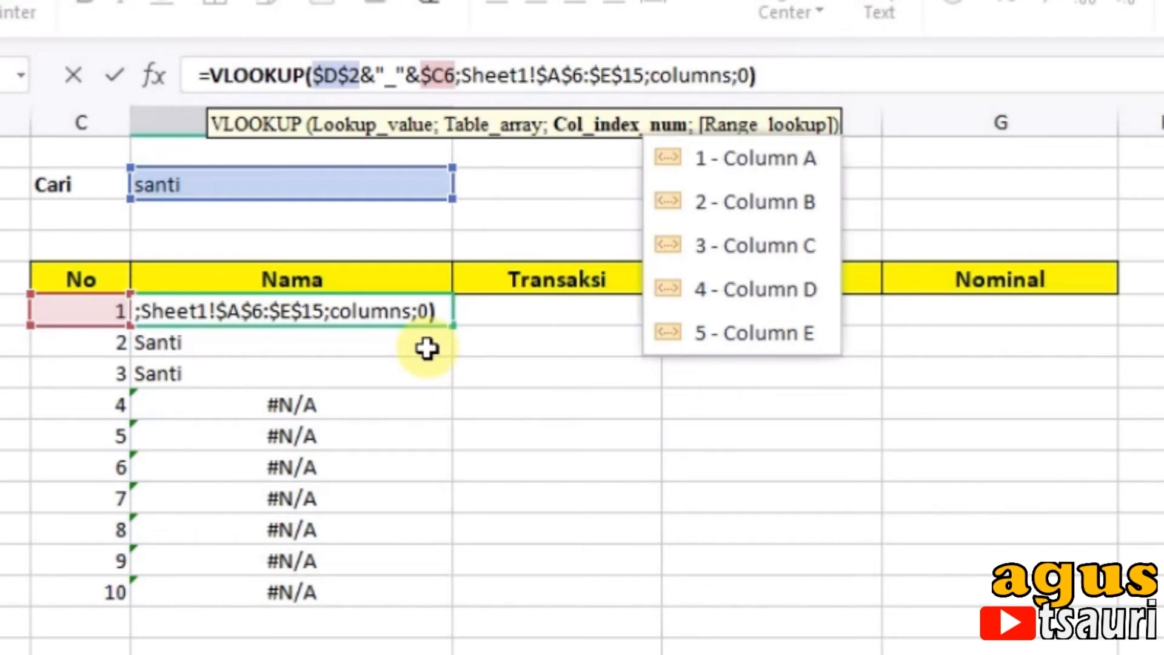
{"action": "type", "text": "("}
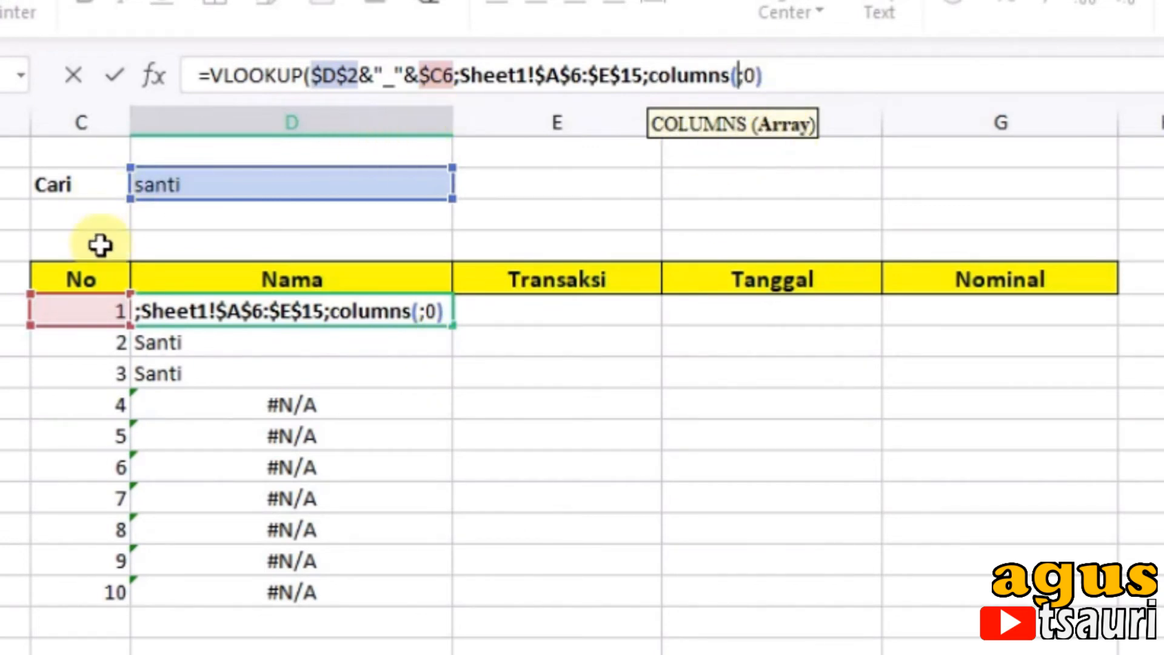
{"action": "left_click_drag", "start_coordinate": [100, 245], "coordinate": [170, 258]}
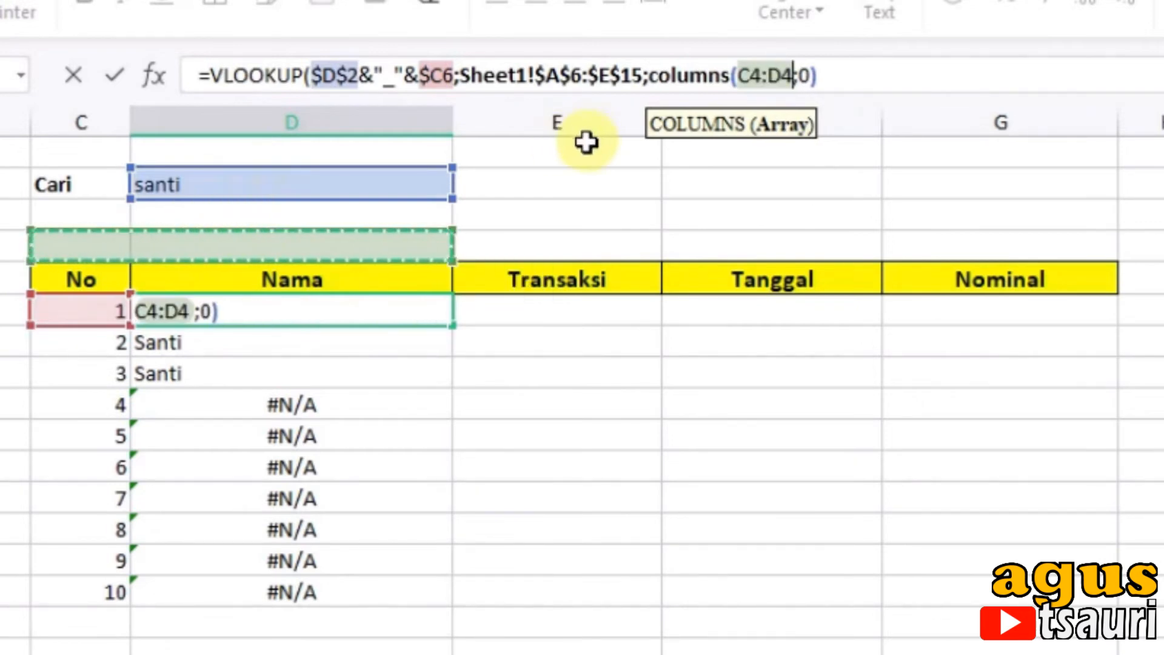
{"action": "type", "text": ")"}
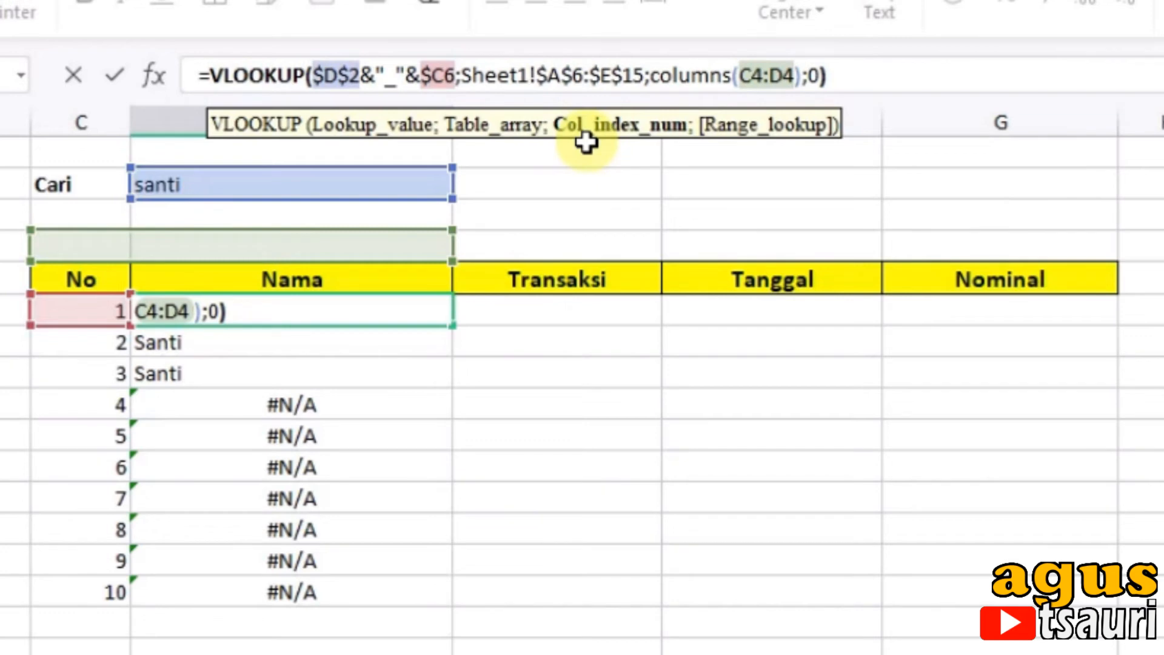
Step: Anchor the start of the COLUMNS range in D6 as $C$4 and fill the formula across to G6
{"action": "left_click", "coordinate": [736, 76]}
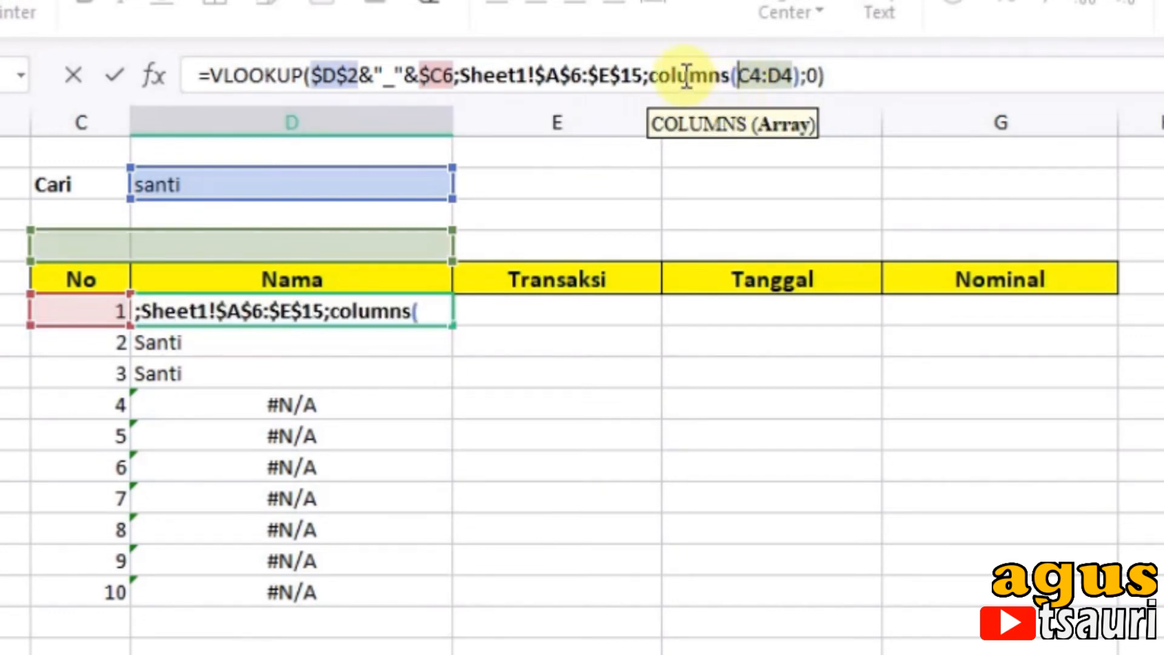
{"action": "type", "text": "$"}
{"action": "left_click", "coordinate": [763, 67]}
{"action": "type", "text": "$C$"}
{"action": "key", "text": "Return"}
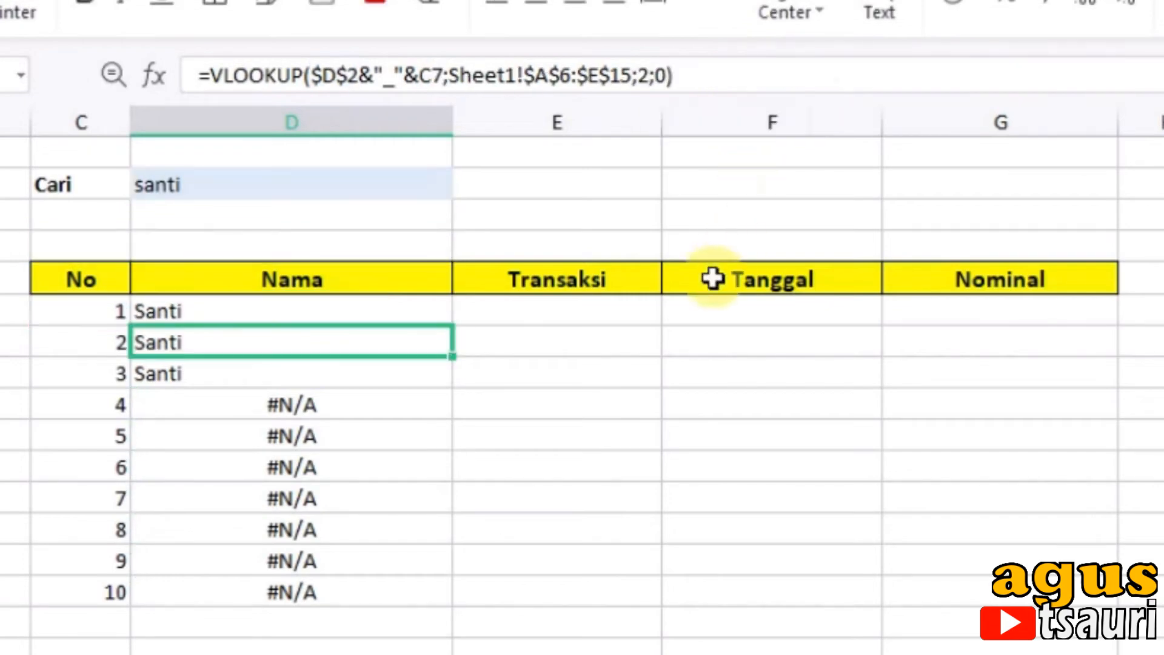
{"action": "left_click", "coordinate": [343, 312]}
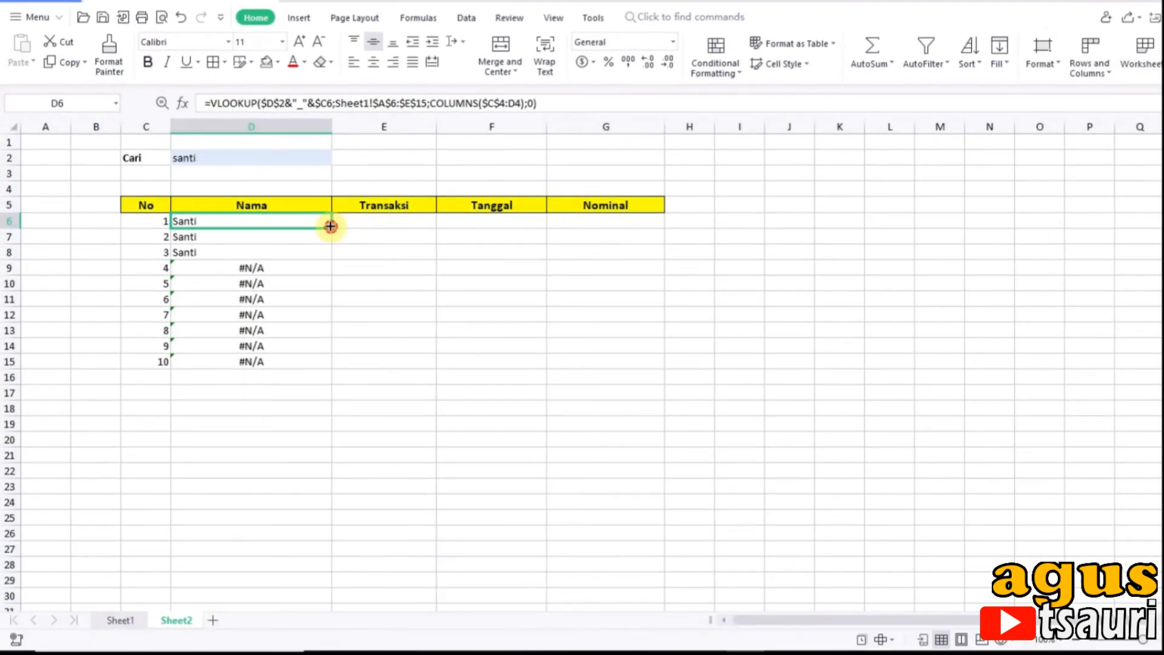
{"action": "left_click_drag", "start_coordinate": [330, 226], "coordinate": [632, 240]}
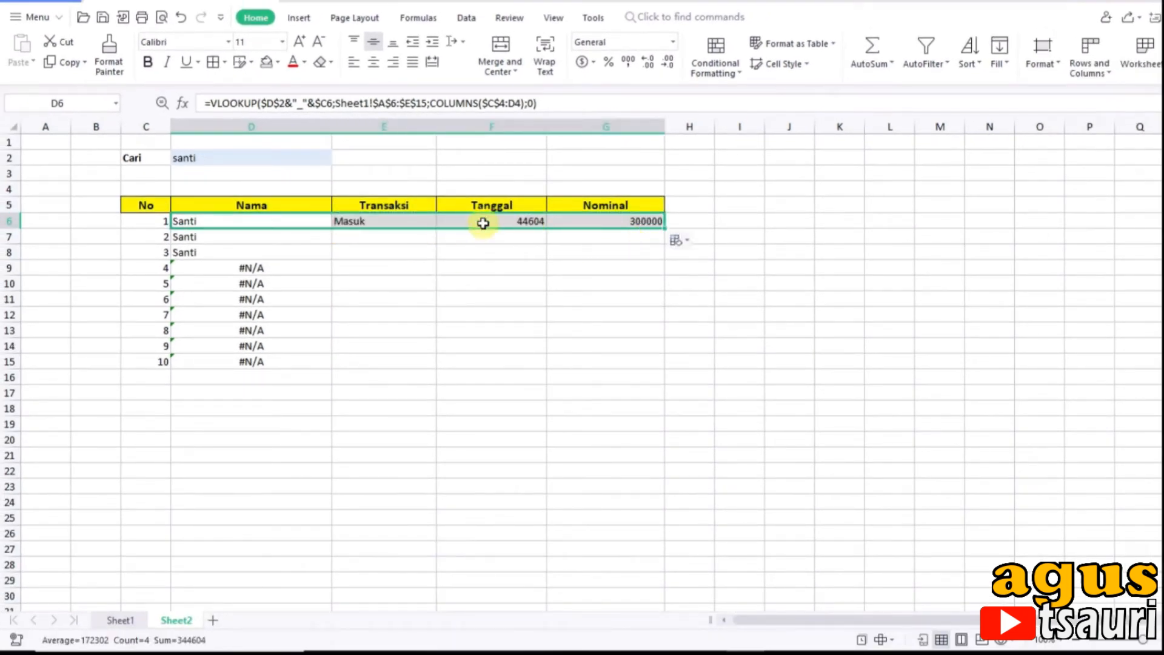
Step: Format F6:F15 under Tanggal as a date with day, full month name and four-digit year
{"action": "left_click", "coordinate": [483, 223]}
{"action": "left_click_drag", "start_coordinate": [482, 222], "coordinate": [522, 358]}
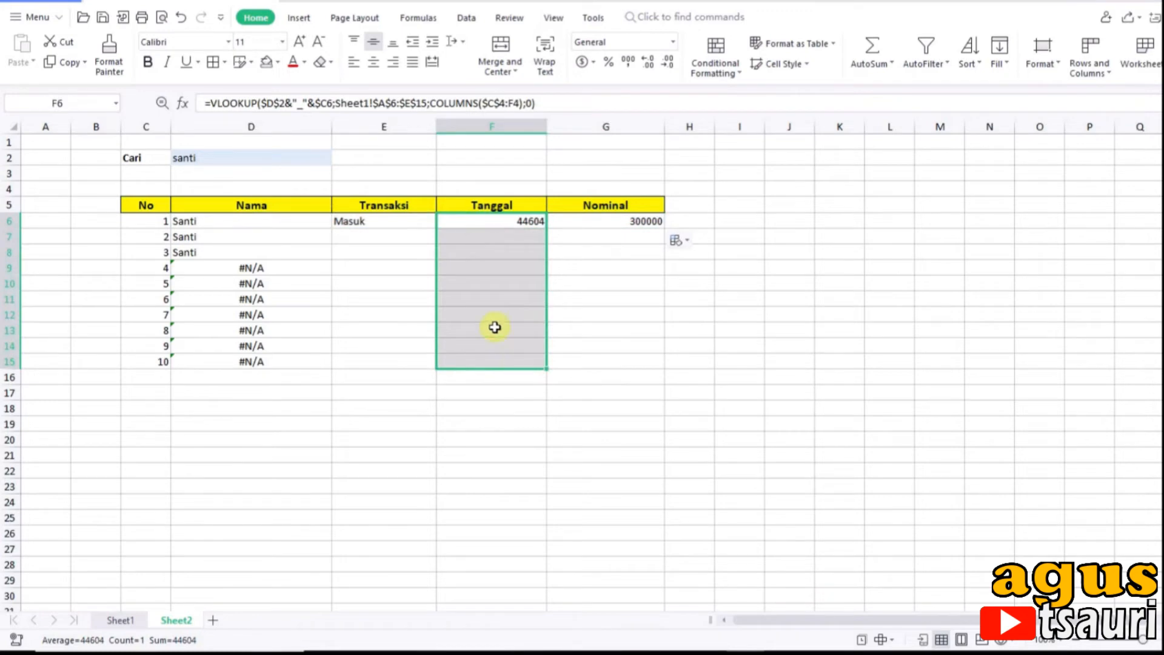
{"action": "right_click", "coordinate": [487, 310]}
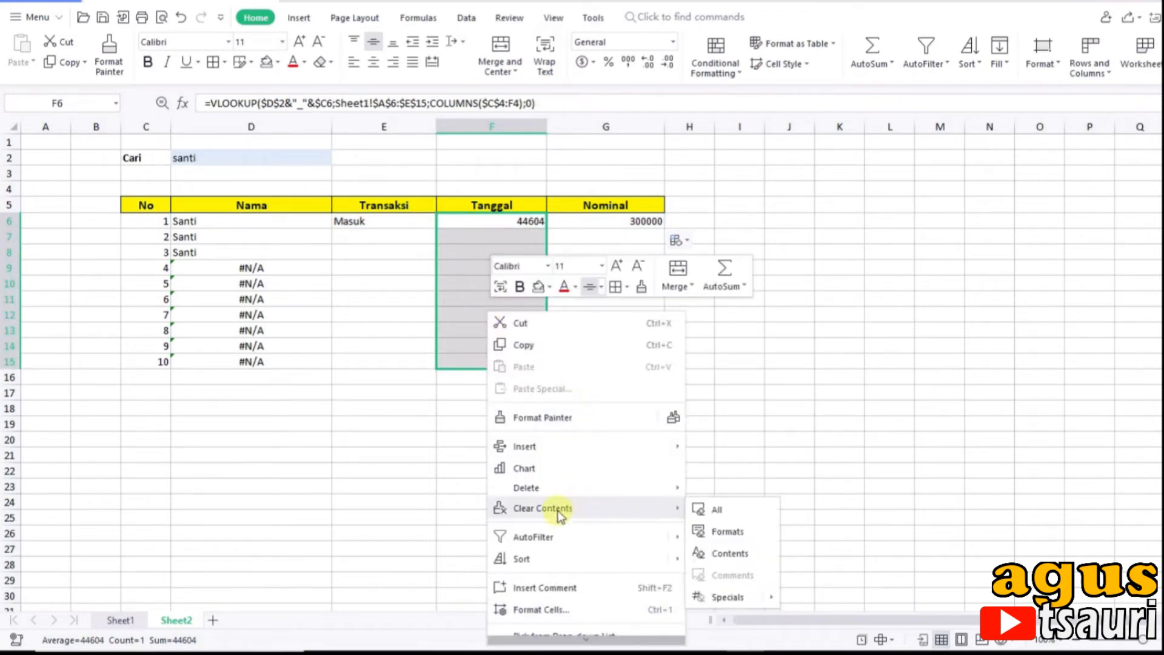
{"action": "left_click", "coordinate": [559, 611]}
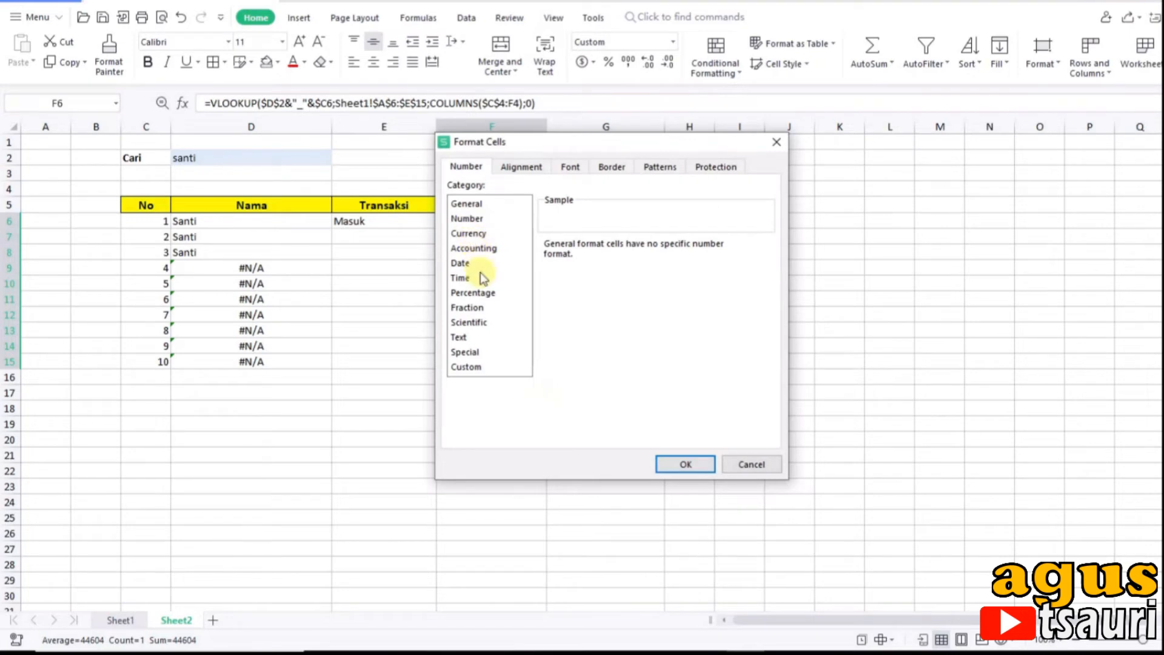
{"action": "left_click", "coordinate": [462, 263]}
{"action": "left_click", "coordinate": [579, 321]}
{"action": "left_click", "coordinate": [685, 464]}
Step: Format G6:G15 under Nominal as Accounting with the Rp symbol and 0 decimal places
{"action": "left_click", "coordinate": [597, 221]}
{"action": "left_click_drag", "start_coordinate": [595, 215], "coordinate": [608, 355]}
{"action": "right_click", "coordinate": [591, 299]}
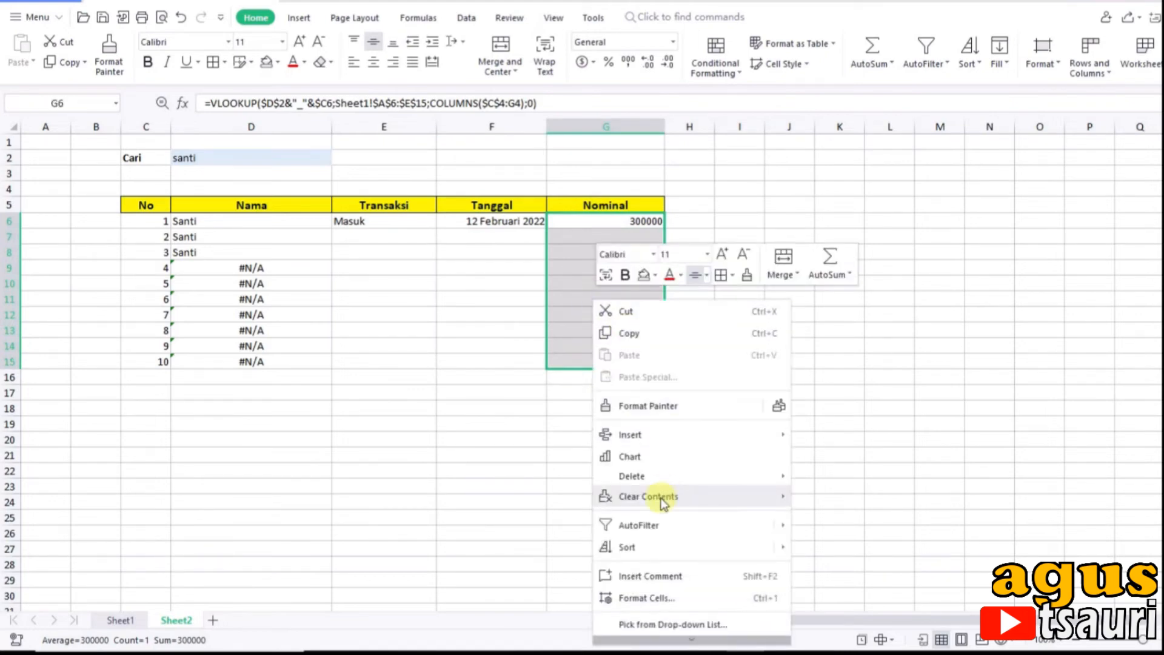
{"action": "mouse_move", "coordinate": [668, 496]}
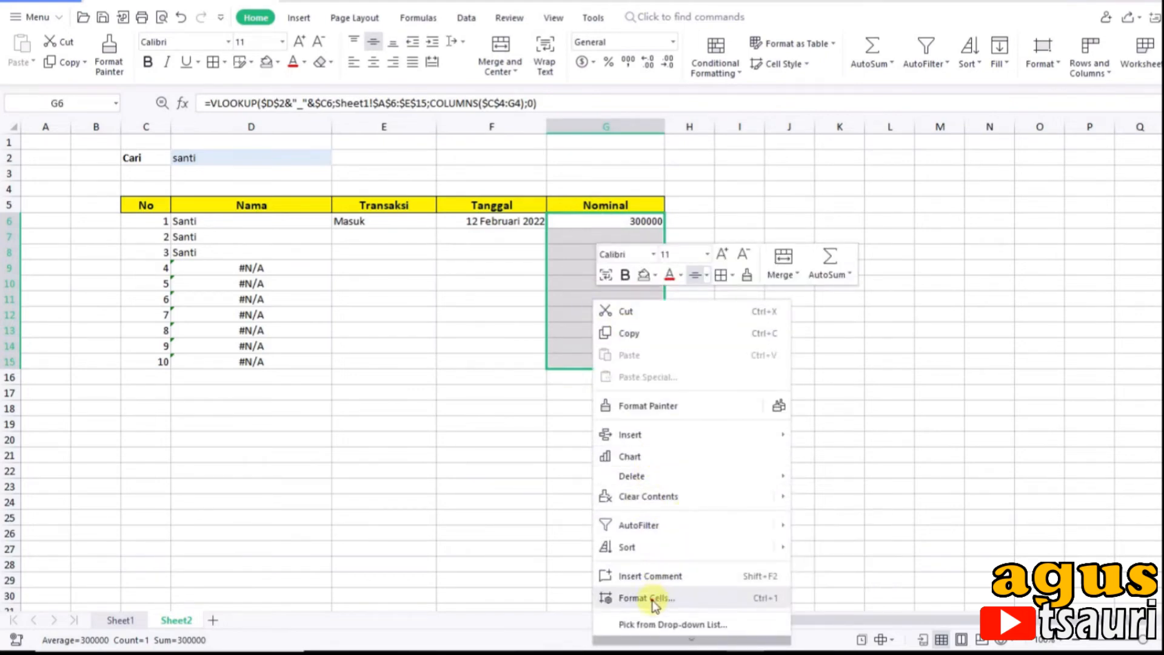
{"action": "left_click", "coordinate": [658, 598]}
{"action": "left_click", "coordinate": [474, 248]}
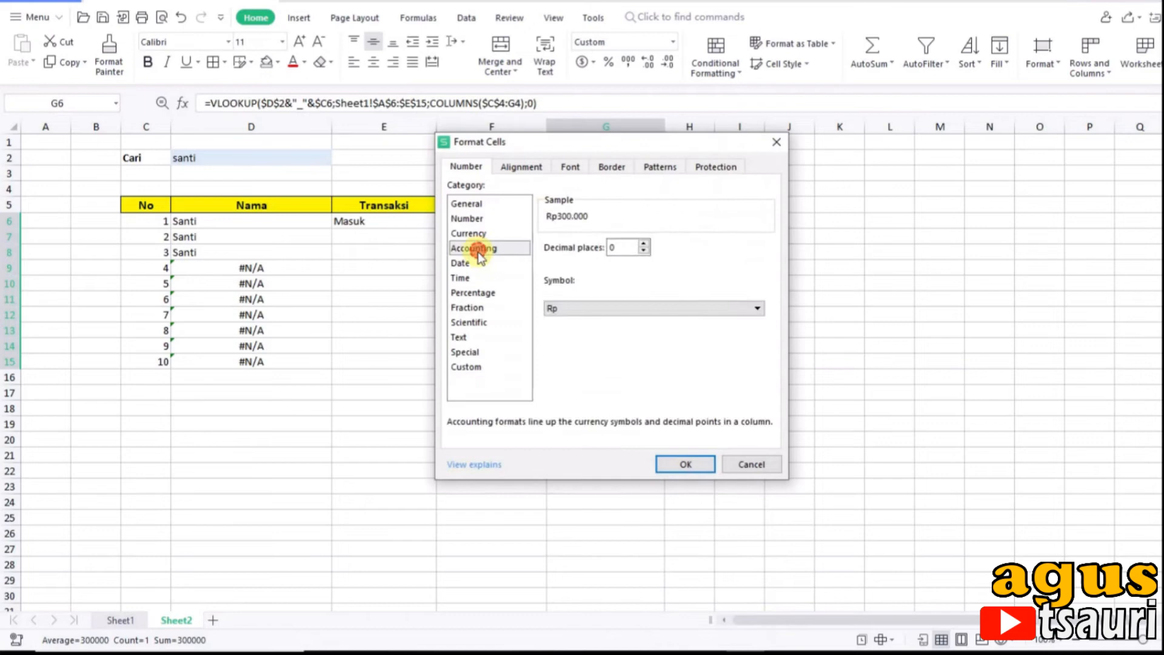
{"action": "left_click", "coordinate": [685, 464]}
Step: Fill the formulas in D6:G6 down through row 15 of the results table
{"action": "left_click", "coordinate": [423, 360]}
{"action": "left_click_drag", "start_coordinate": [200, 223], "coordinate": [628, 219]}
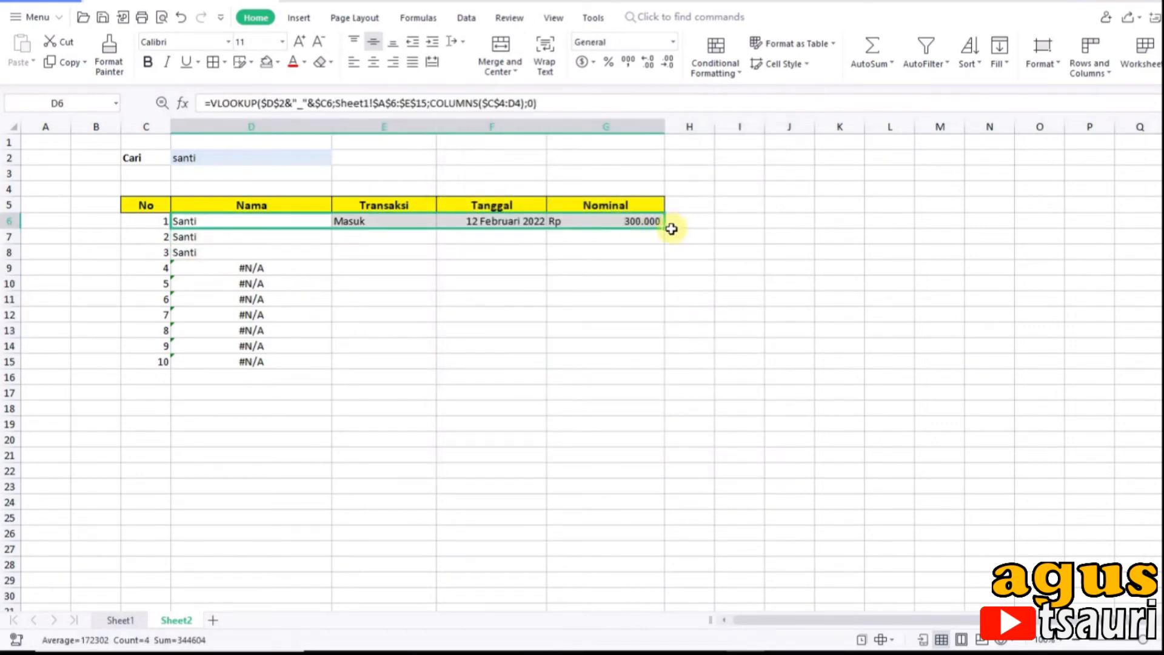
{"action": "left_click_drag", "start_coordinate": [665, 231], "coordinate": [701, 375]}
{"action": "left_click", "coordinate": [560, 410]}
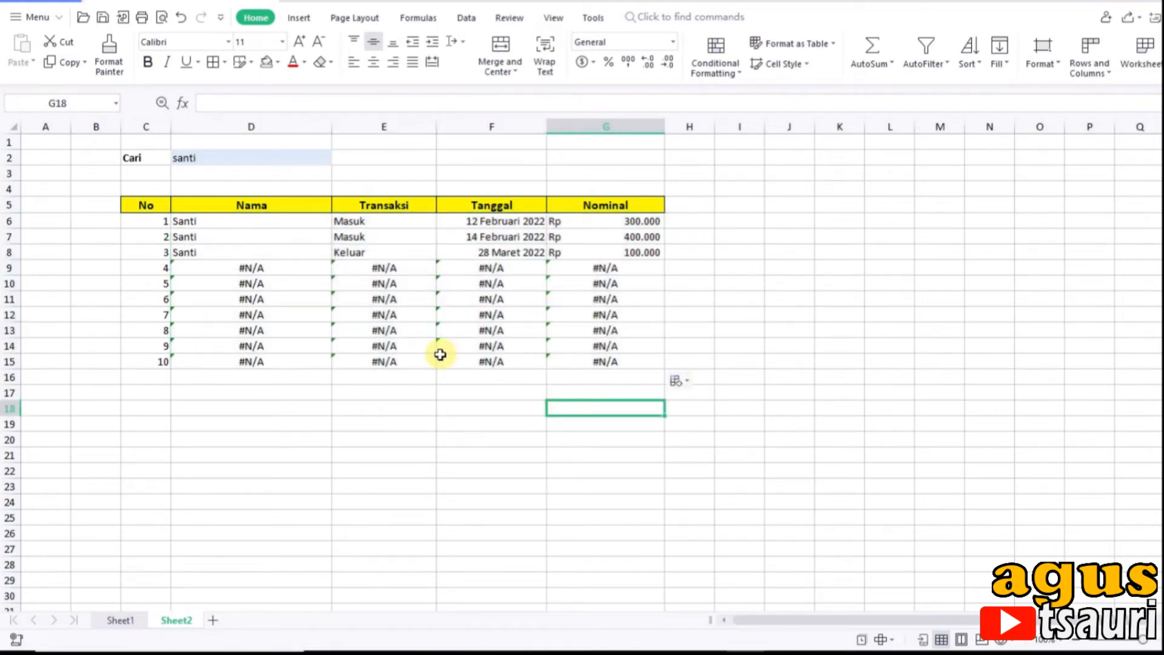
{"action": "left_click", "coordinate": [474, 252]}
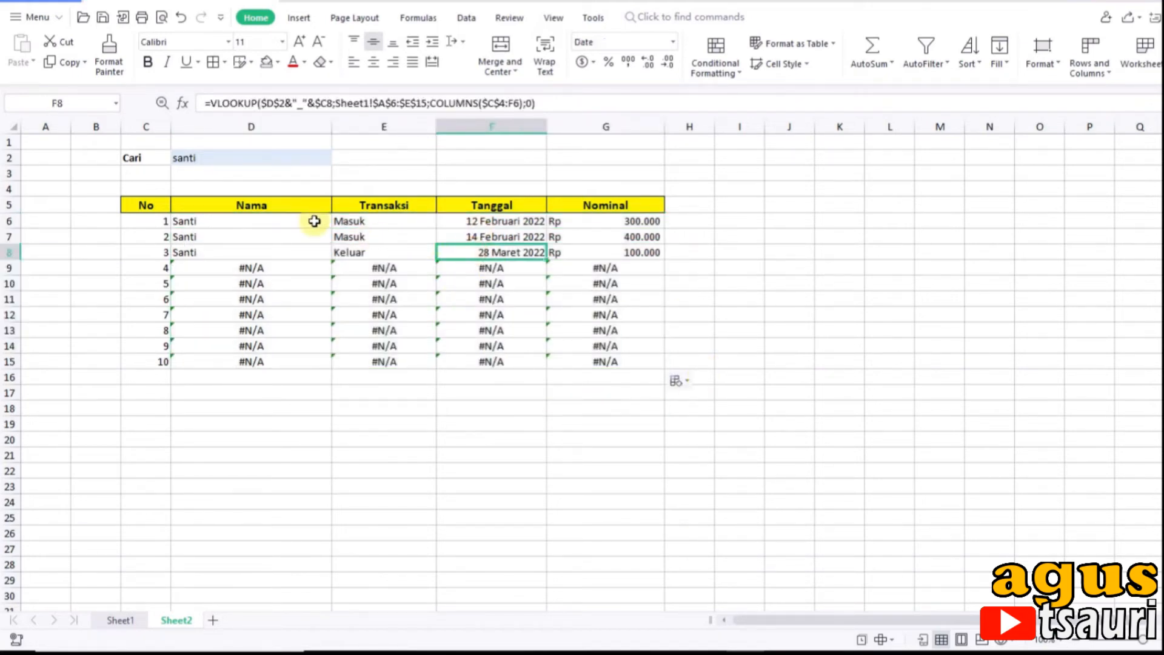
Step: Add a new blank worksheet after Sheet2 and return to the data table on Sheet1
{"action": "left_click", "coordinate": [225, 158]}
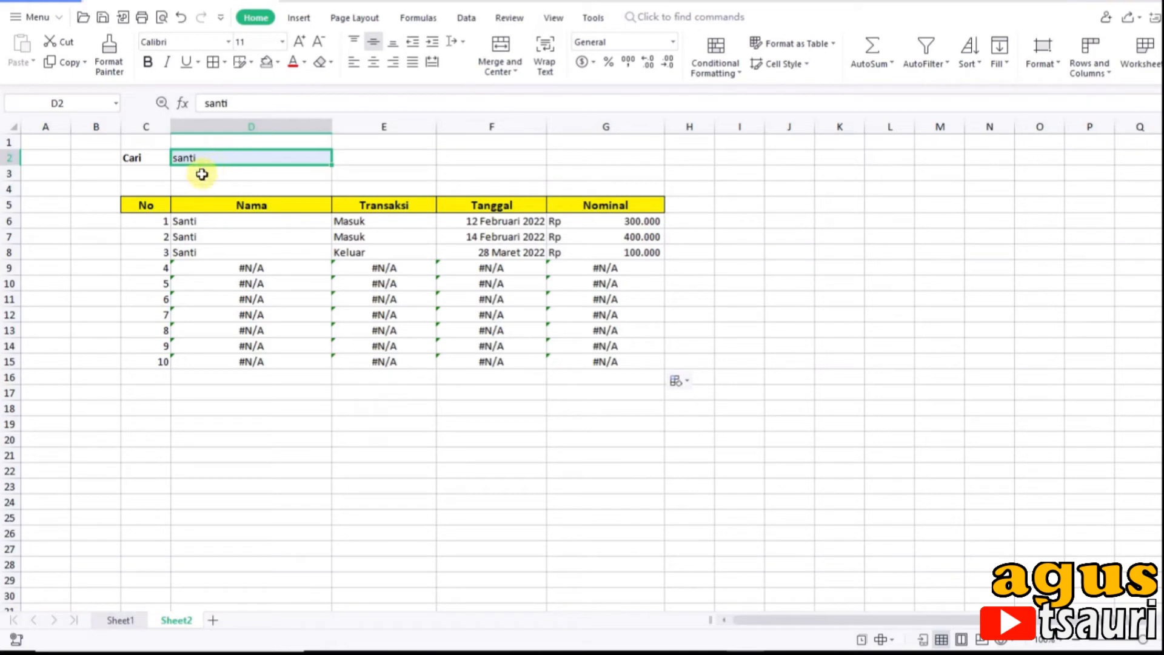
{"action": "left_click", "coordinate": [120, 621]}
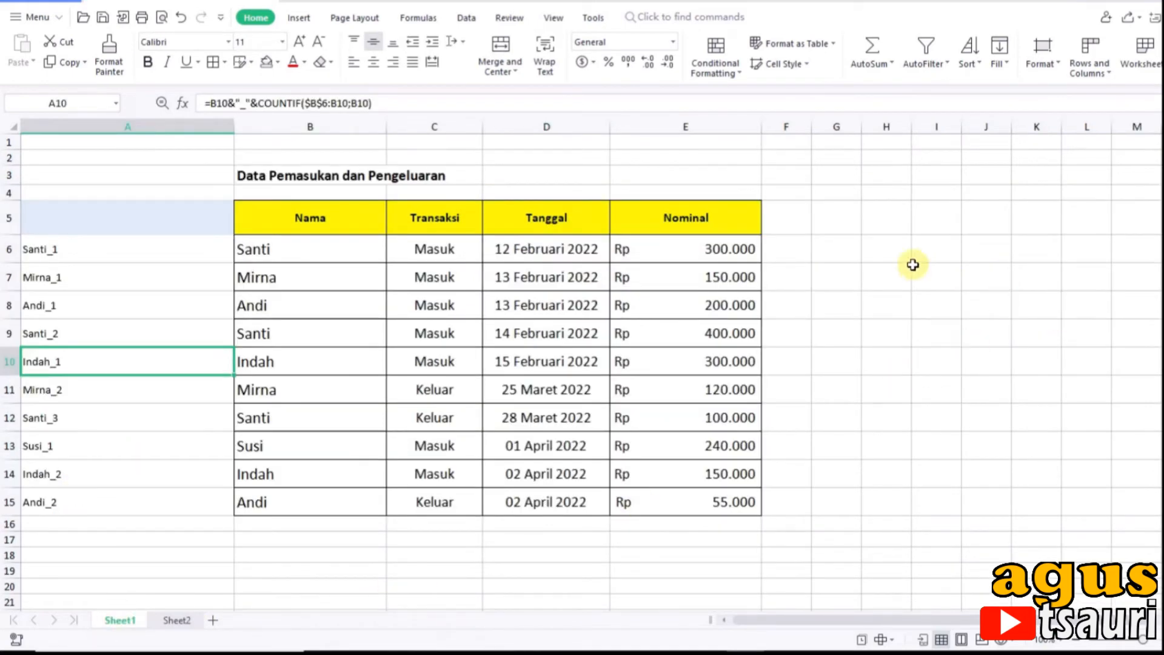
{"action": "left_click", "coordinate": [892, 253]}
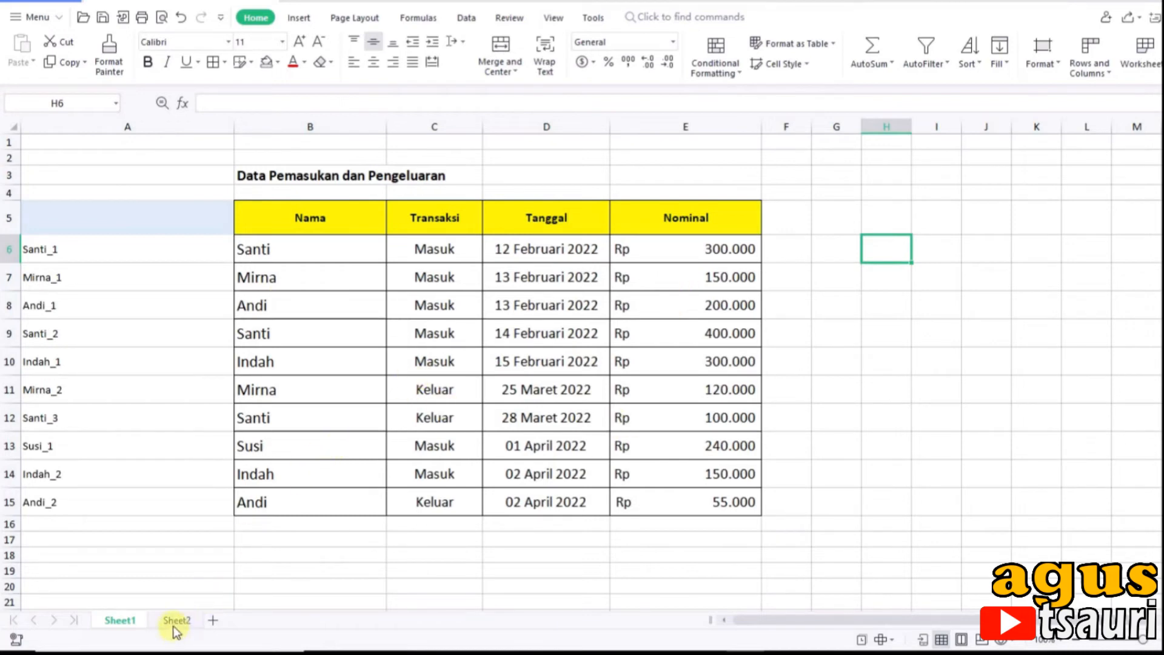
{"action": "left_click", "coordinate": [213, 619]}
{"action": "left_click", "coordinate": [120, 620]}
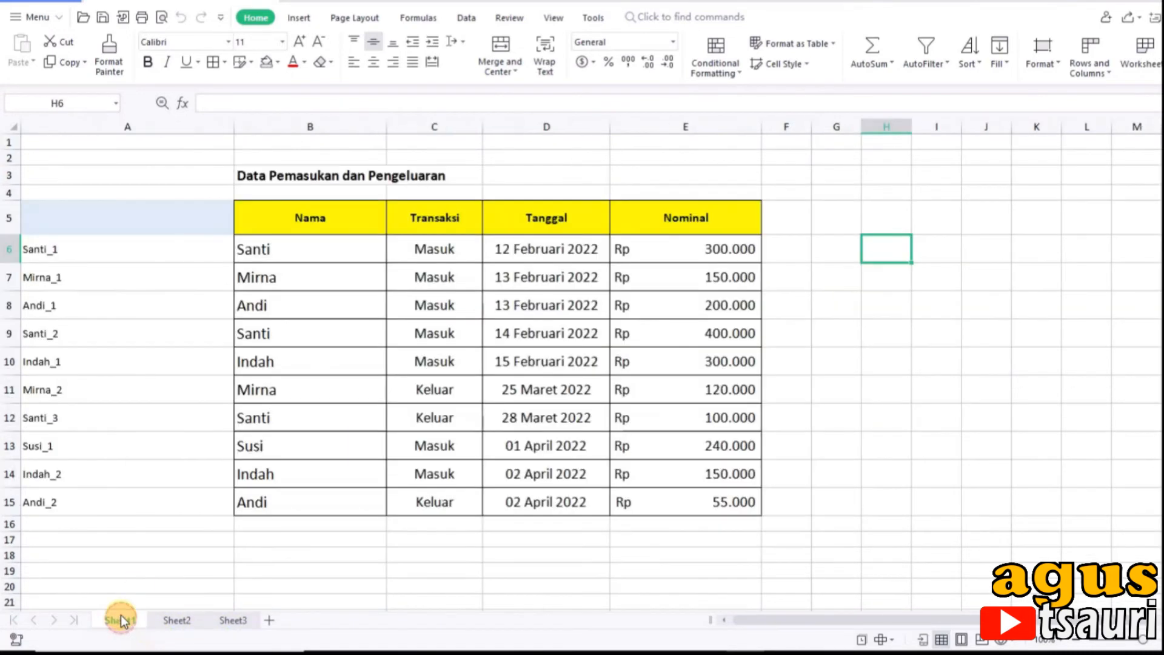
Step: Copy one occurrence of each name from Sheet1 cells B6:B8, B10 and B13 into Sheet3 starting at C4
{"action": "left_click", "coordinate": [293, 254]}
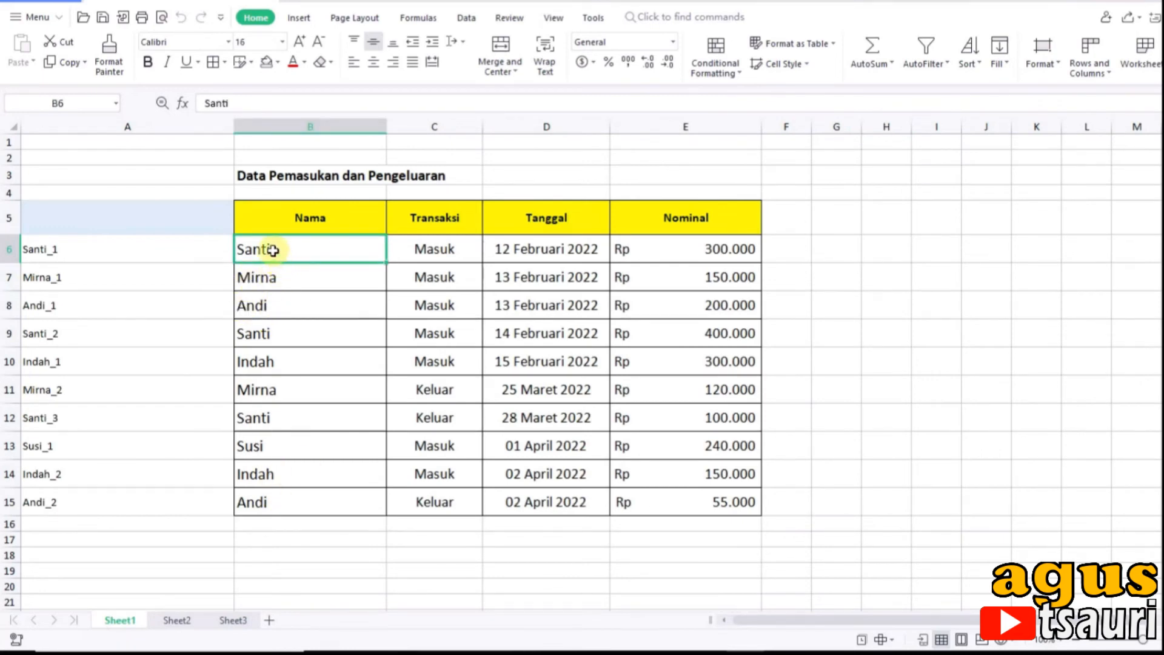
{"action": "left_click_drag", "start_coordinate": [273, 250], "coordinate": [262, 302]}
{"action": "left_click", "coordinate": [275, 367], "text": "ctrl"}
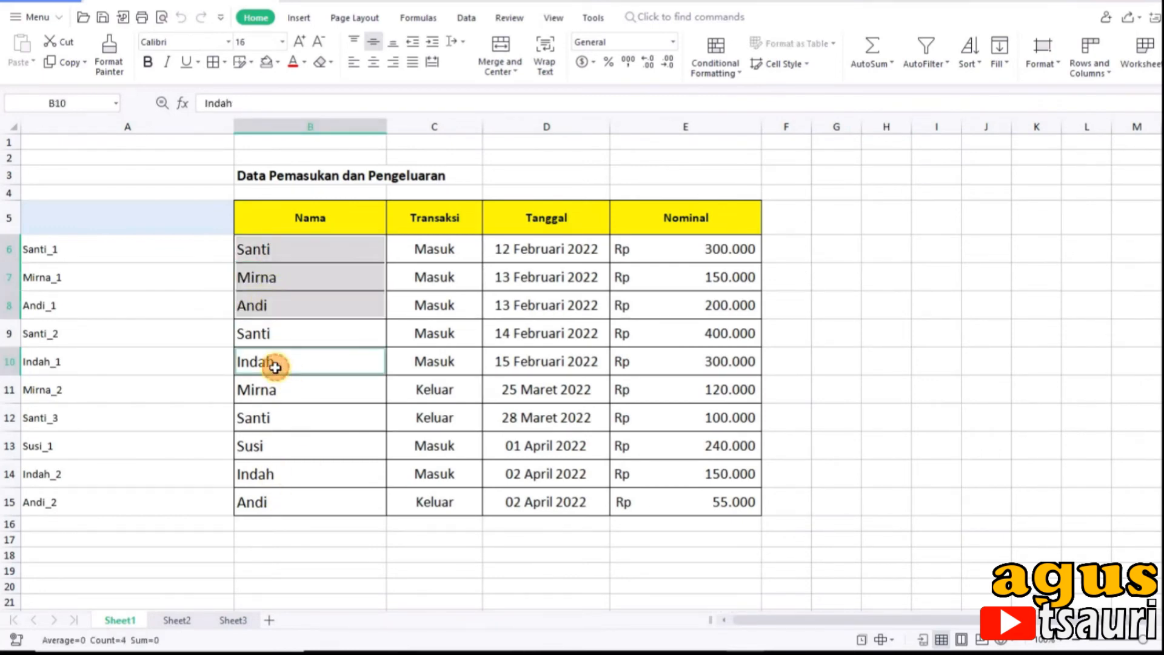
{"action": "left_click", "coordinate": [279, 447], "text": "ctrl"}
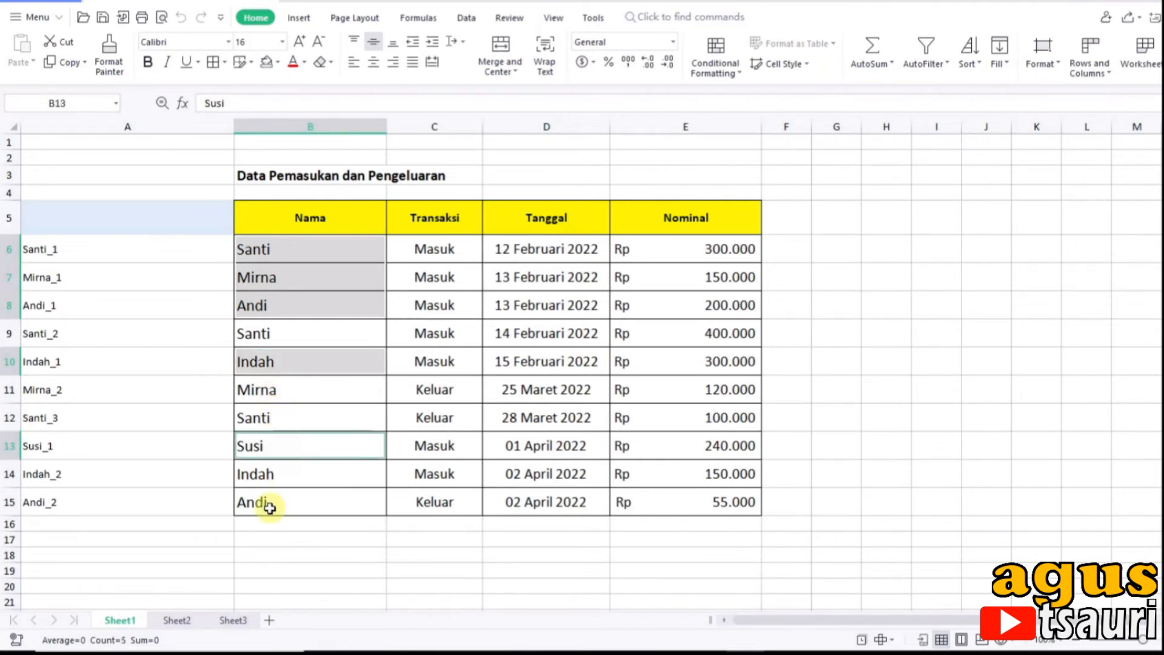
{"action": "key", "text": "ctrl+c"}
{"action": "left_click", "coordinate": [234, 621]}
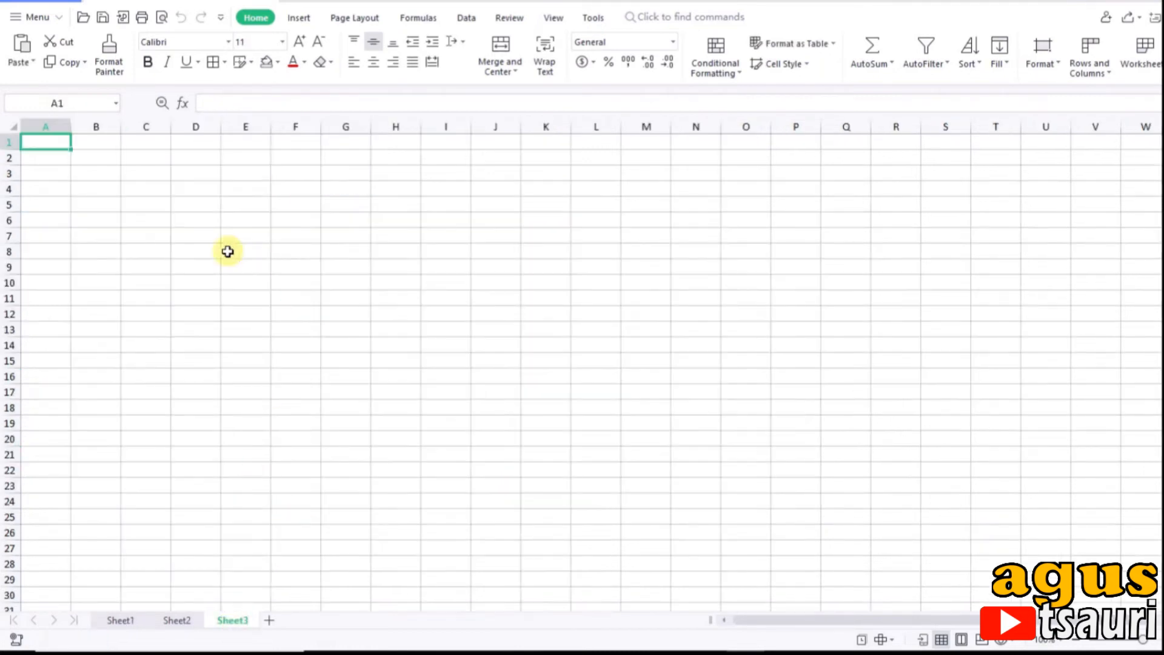
{"action": "left_click", "coordinate": [147, 195]}
{"action": "key", "text": "ctrl+v"}
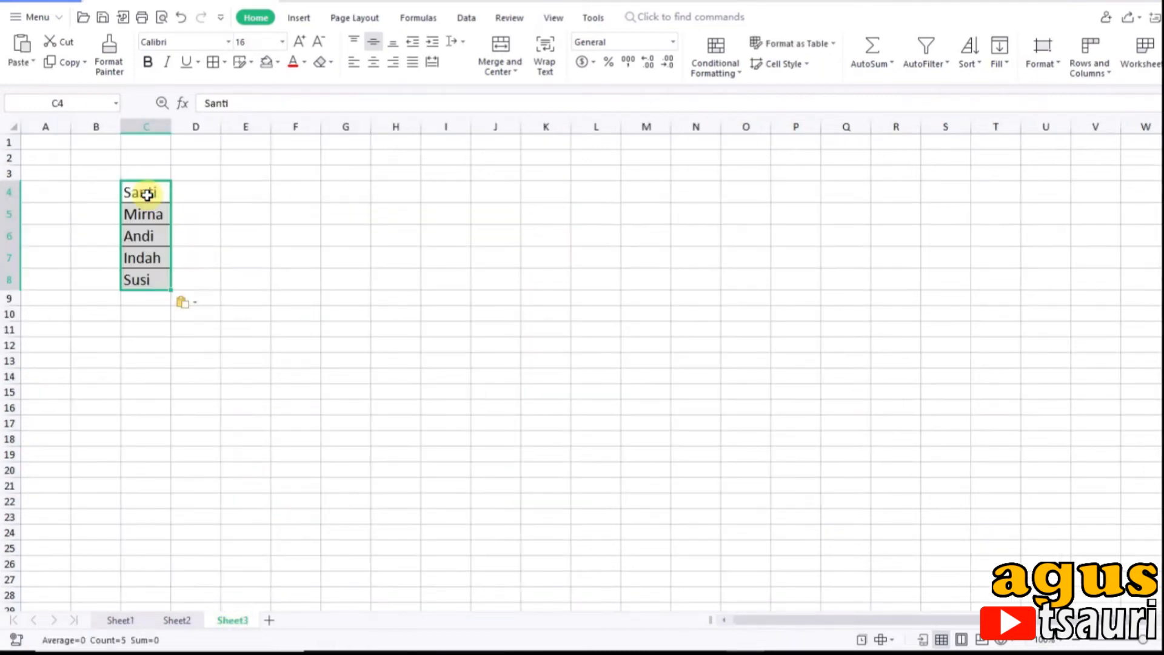
{"action": "left_click", "coordinate": [252, 276]}
Step: Apply List data validation with an in-cell dropdown to Sheet2 cell D2, using the names in Sheet3 C4:C8 as the source
{"action": "left_click", "coordinate": [177, 621]}
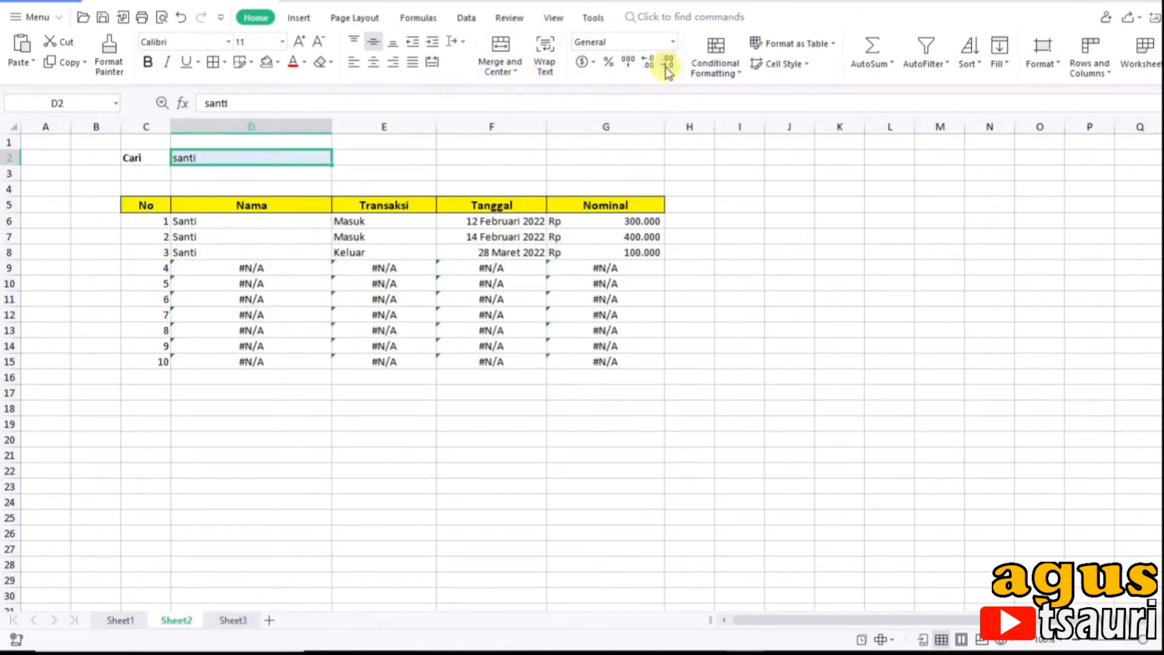
{"action": "left_click", "coordinate": [465, 18]}
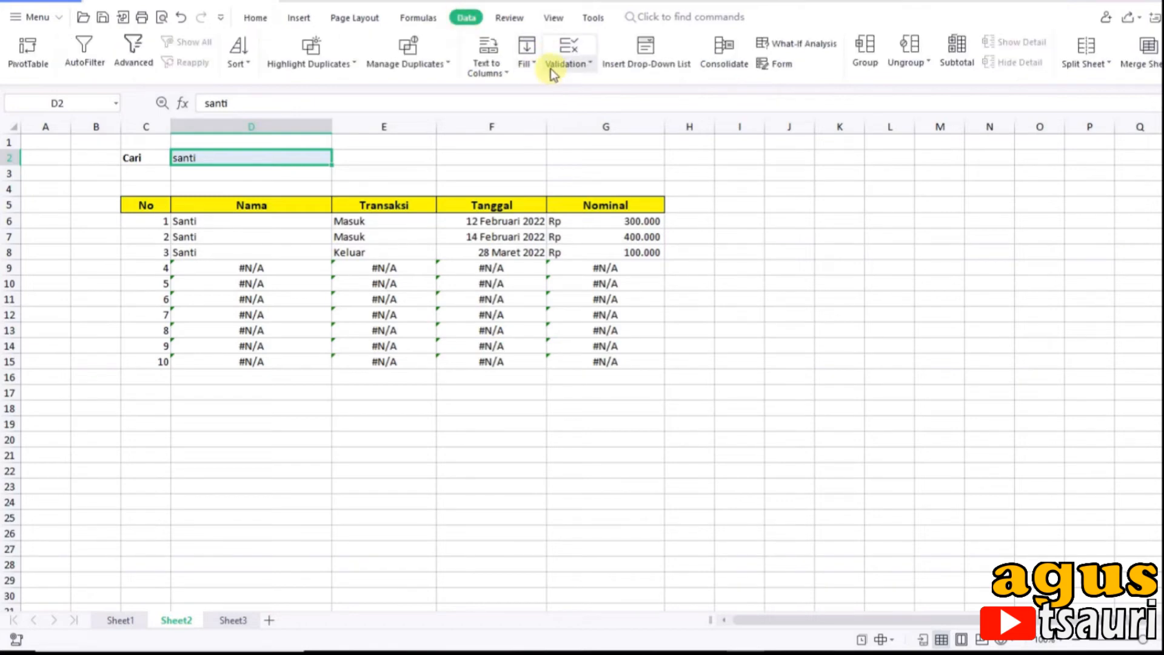
{"action": "left_click", "coordinate": [556, 68]}
{"action": "left_click", "coordinate": [576, 83]}
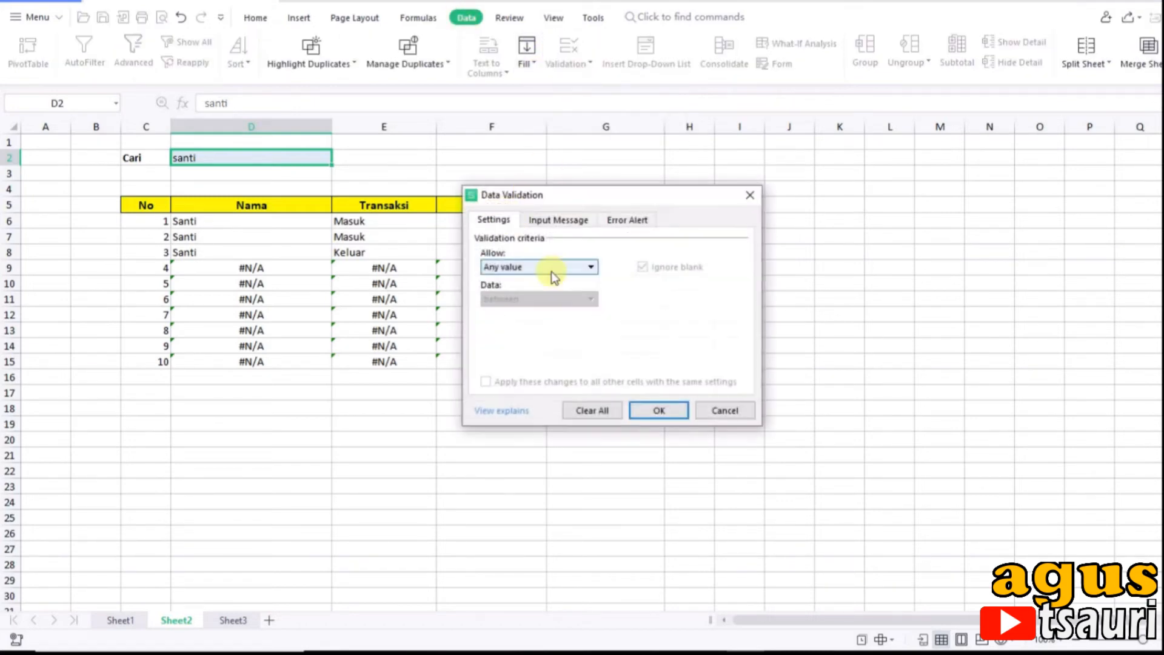
{"action": "left_click", "coordinate": [551, 270]}
{"action": "left_click", "coordinate": [495, 325]}
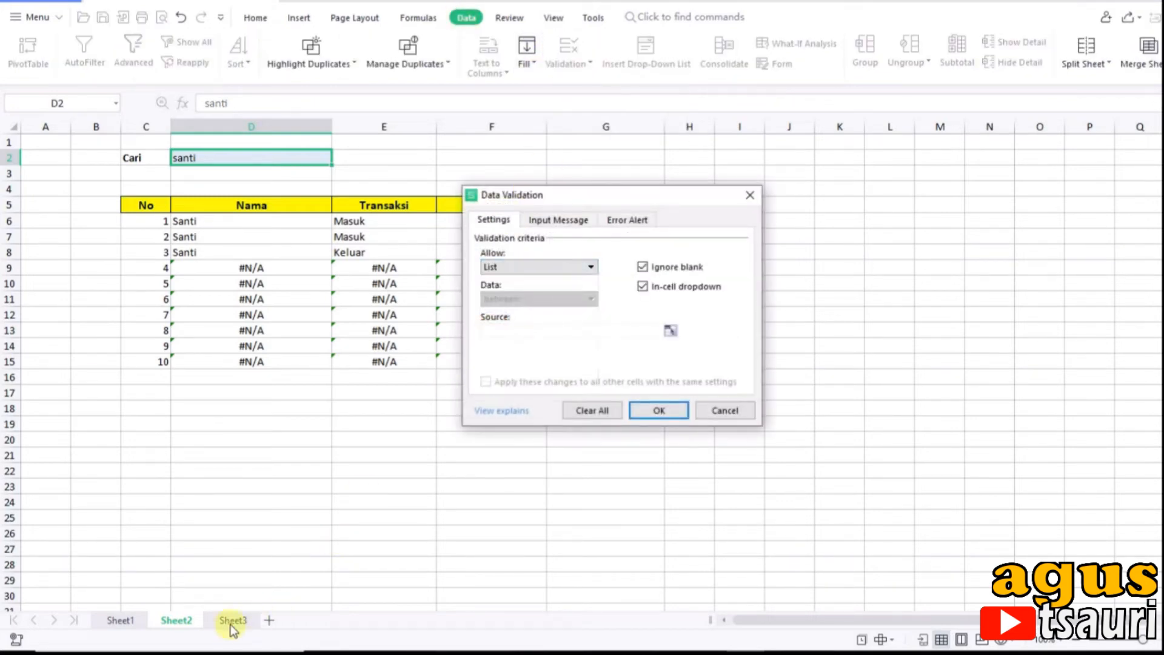
{"action": "left_click", "coordinate": [540, 331]}
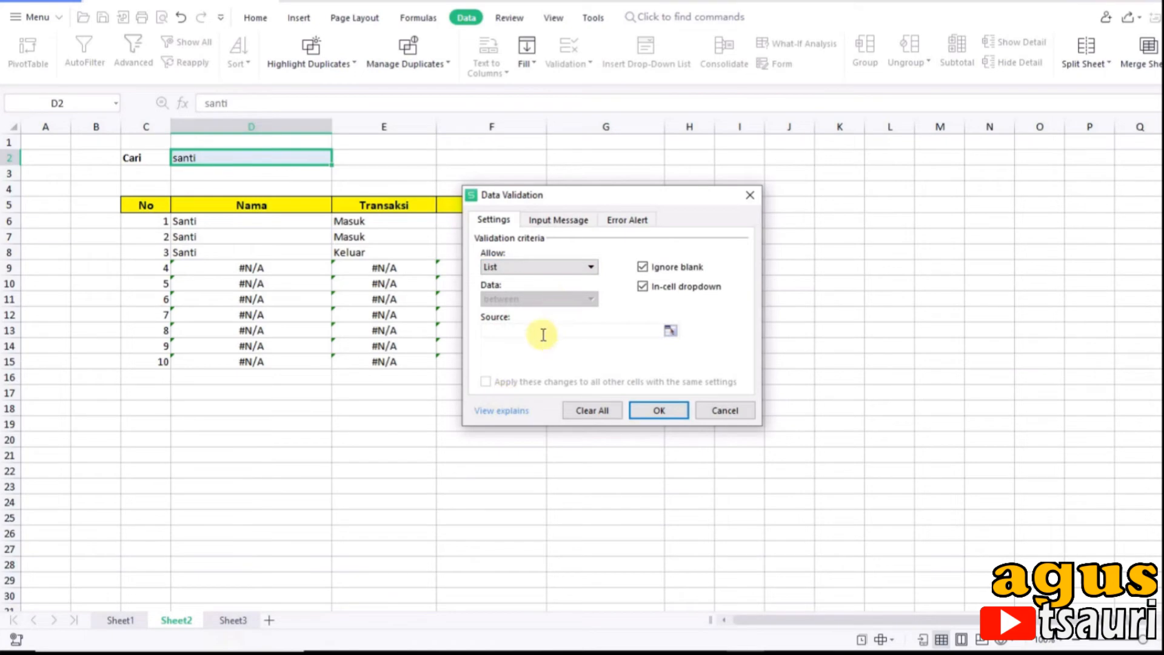
{"action": "left_click", "coordinate": [234, 620]}
{"action": "left_click_drag", "start_coordinate": [138, 190], "coordinate": [157, 282]}
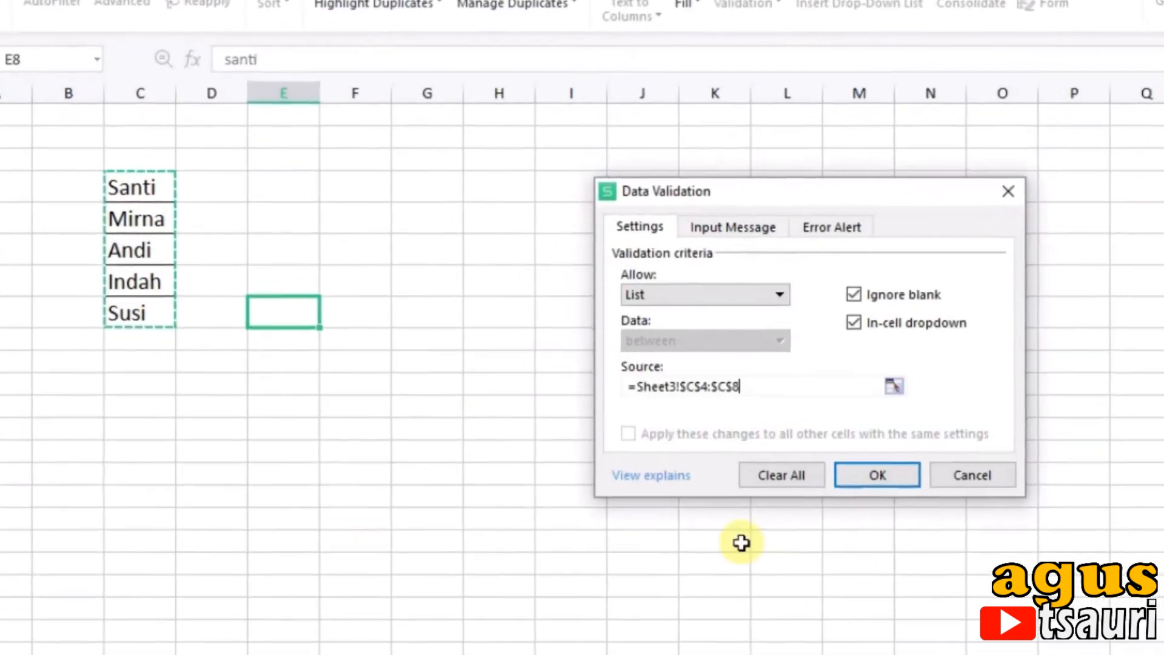
{"action": "left_click", "coordinate": [880, 478]}
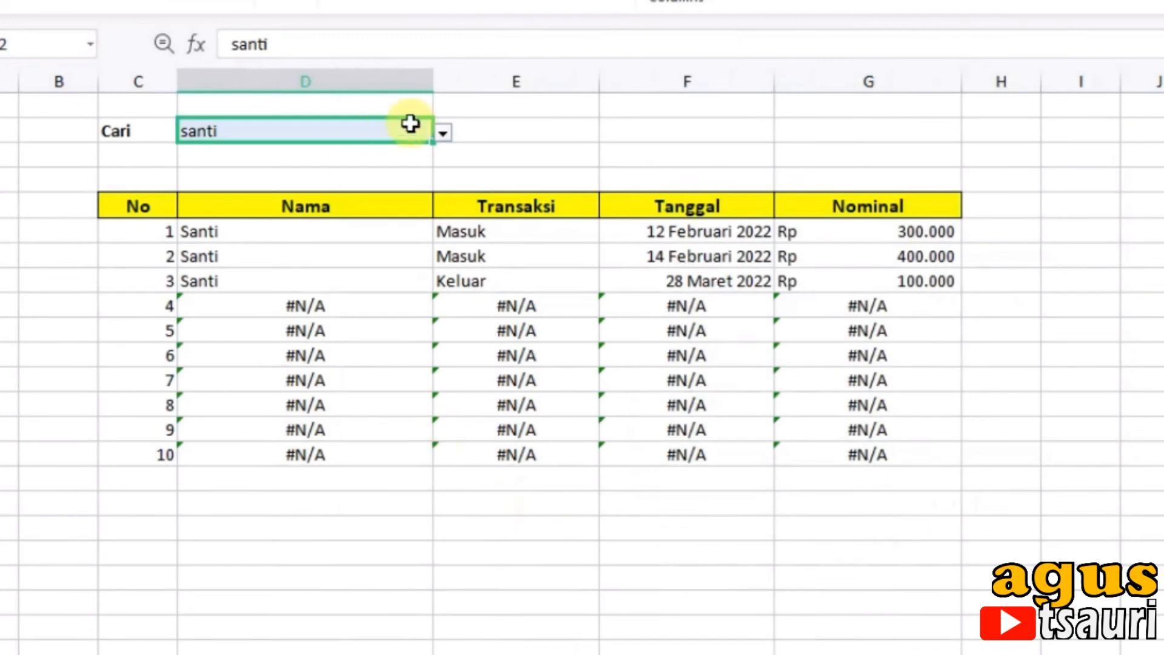
Step: Test the Cari dropdown in D2 by choosing the second, fourth and fifth names in turn
{"action": "left_click", "coordinate": [441, 134]}
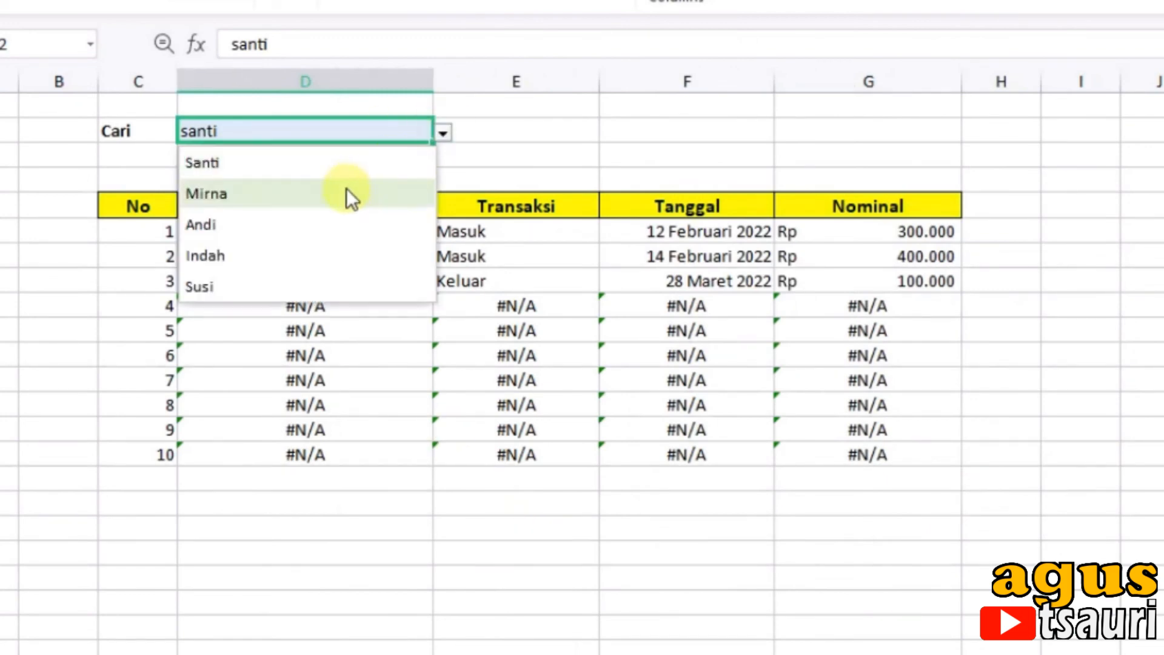
{"action": "left_click", "coordinate": [346, 189]}
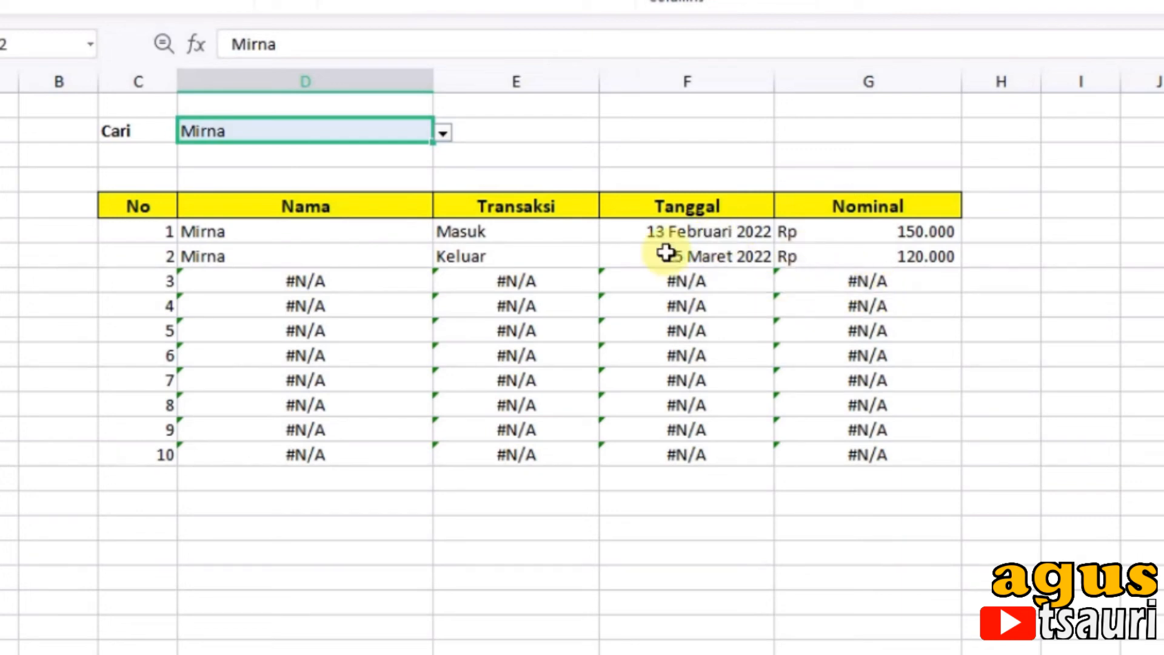
{"action": "left_click", "coordinate": [448, 133]}
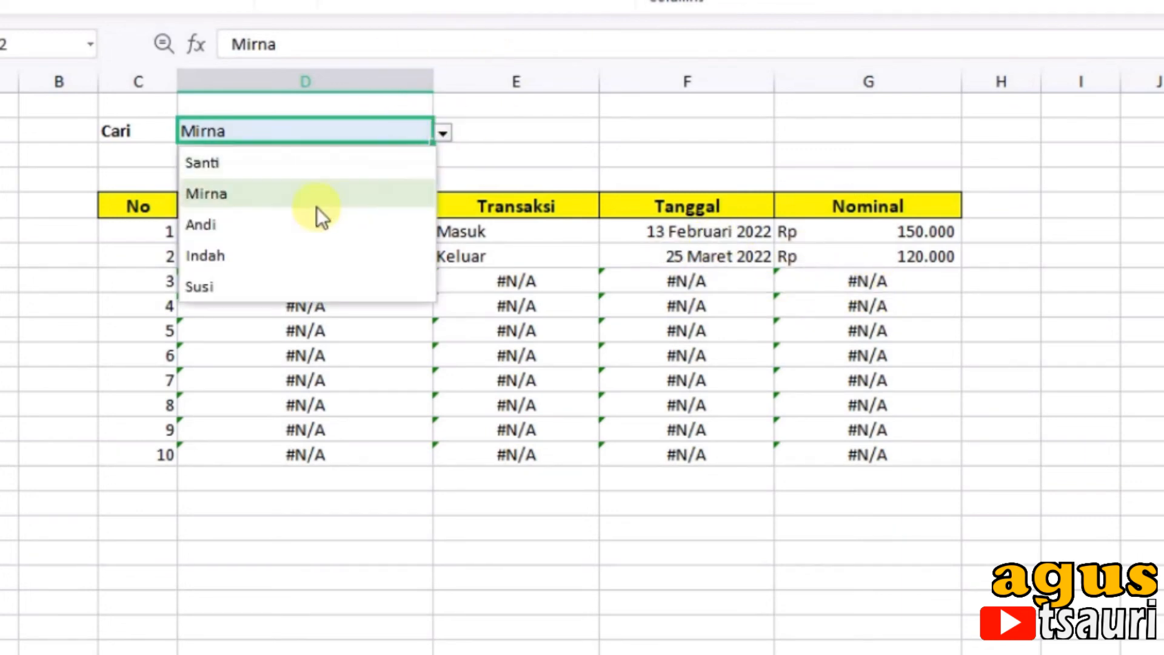
{"action": "left_click", "coordinate": [263, 249]}
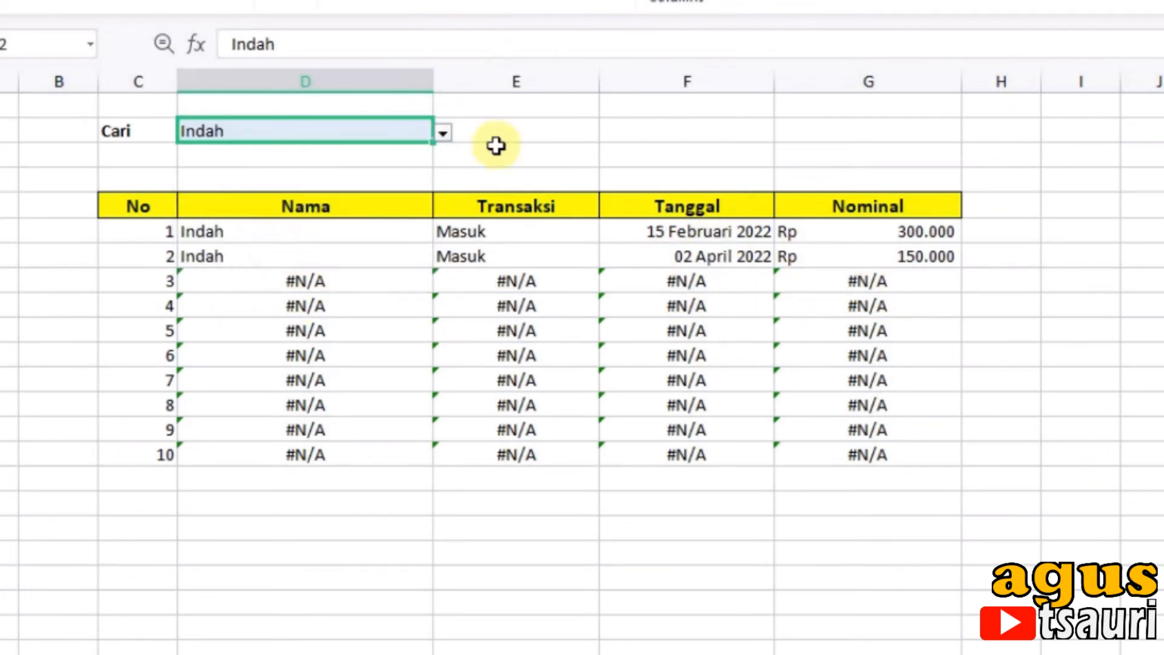
{"action": "left_click", "coordinate": [443, 133]}
{"action": "left_click", "coordinate": [281, 290]}
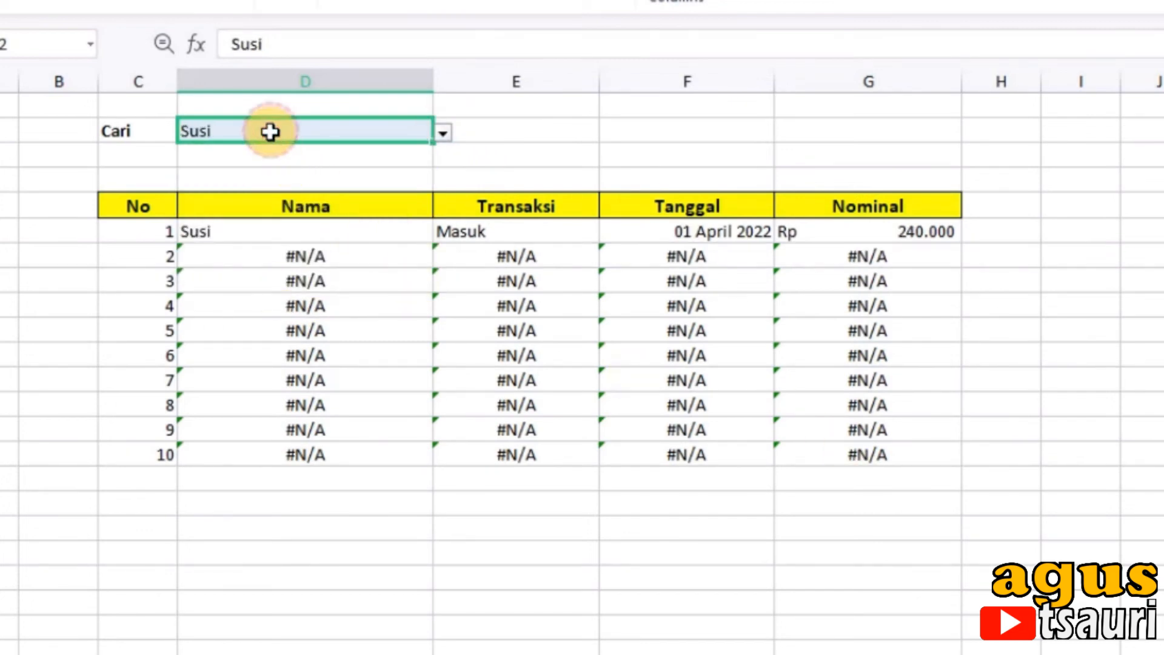
Step: Enter the fourth listed name in D2 by autocompleting it from "In"
{"action": "type", "text": "Indah"}
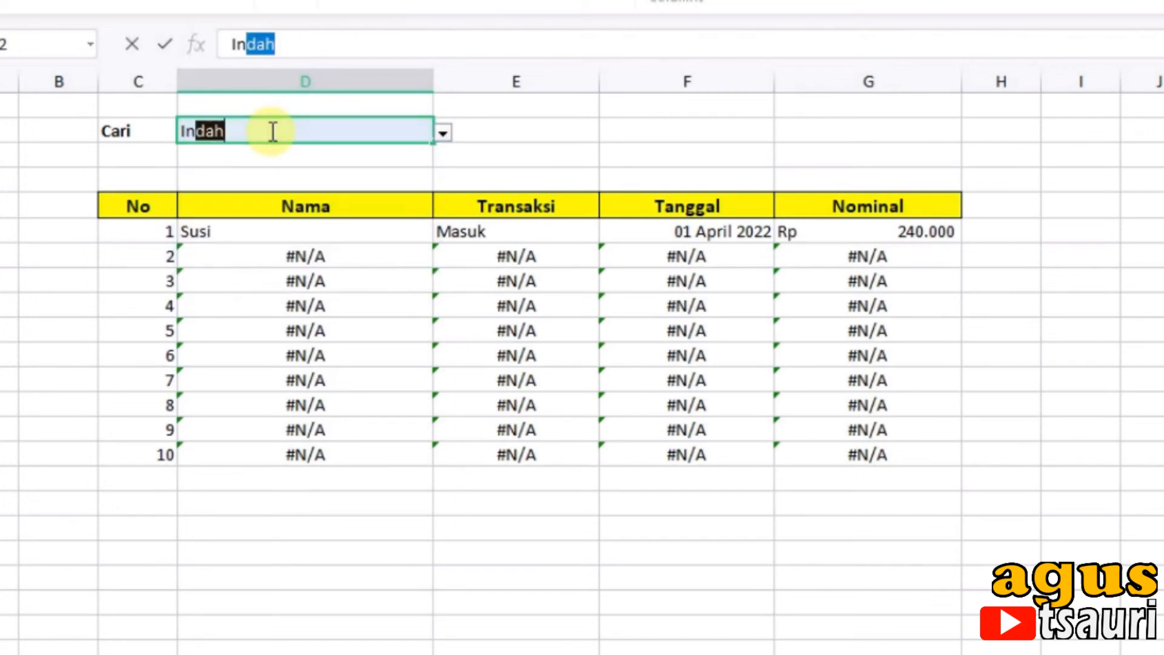
{"action": "key", "text": "Return"}
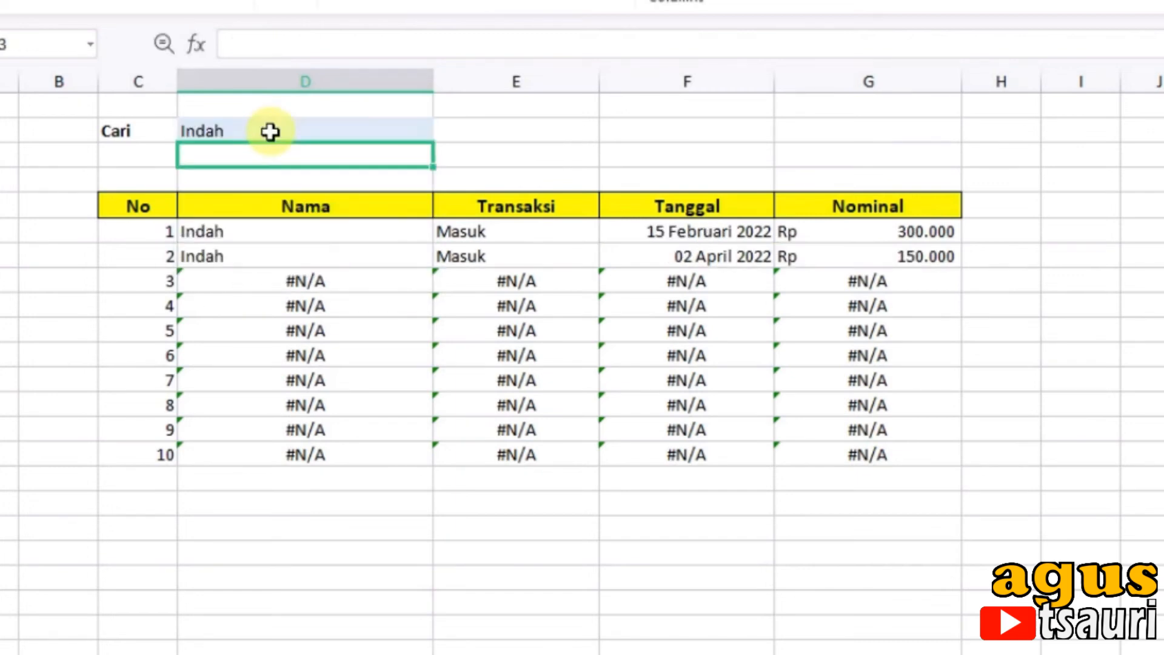
{"action": "left_click", "coordinate": [270, 132]}
{"action": "left_click", "coordinate": [444, 131]}
{"action": "left_click", "coordinate": [559, 152]}
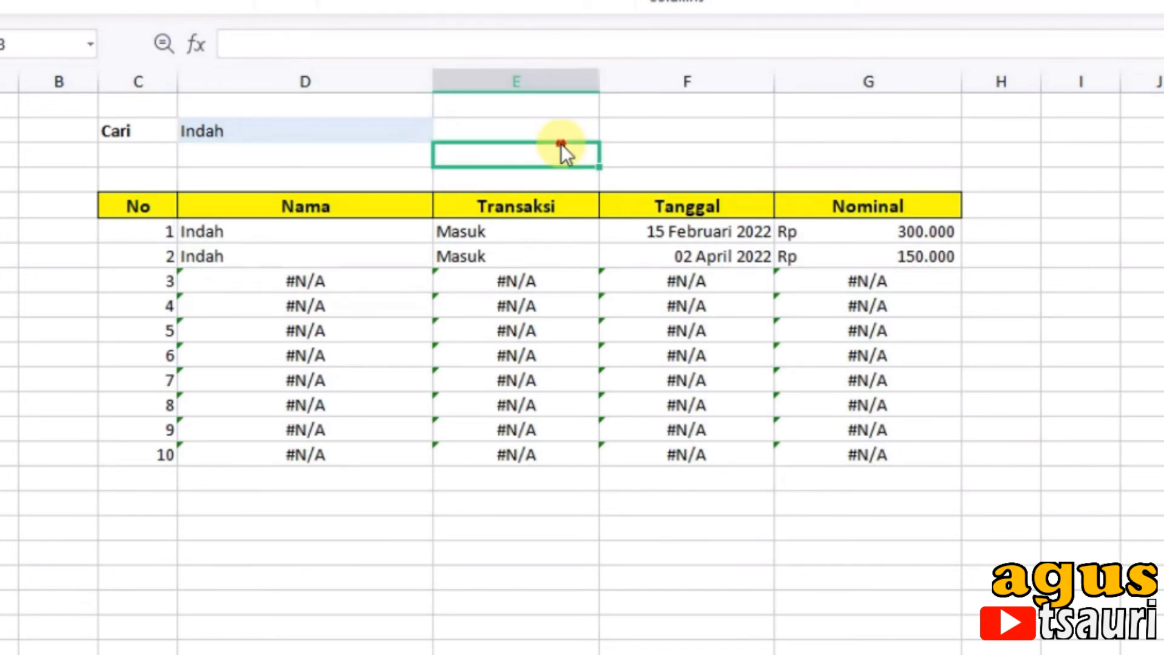
Step: Search the D2 name list with "An" and enter the first suggested name
{"action": "left_click", "coordinate": [280, 137]}
{"action": "type", "text": "An"}
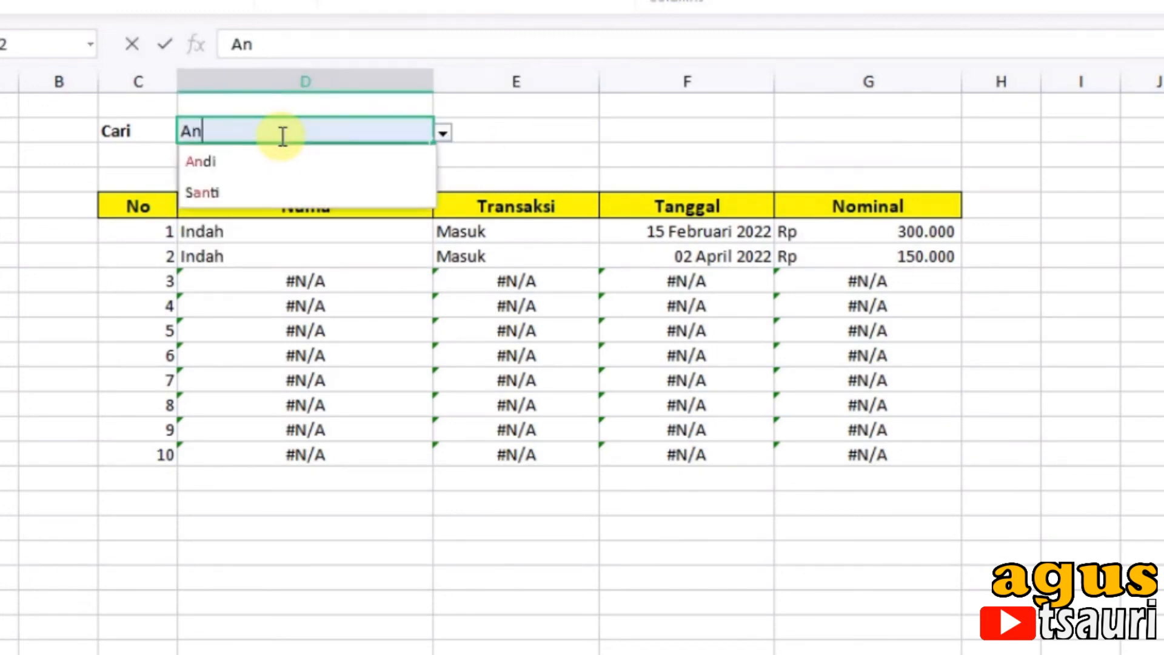
{"action": "left_click", "coordinate": [217, 155]}
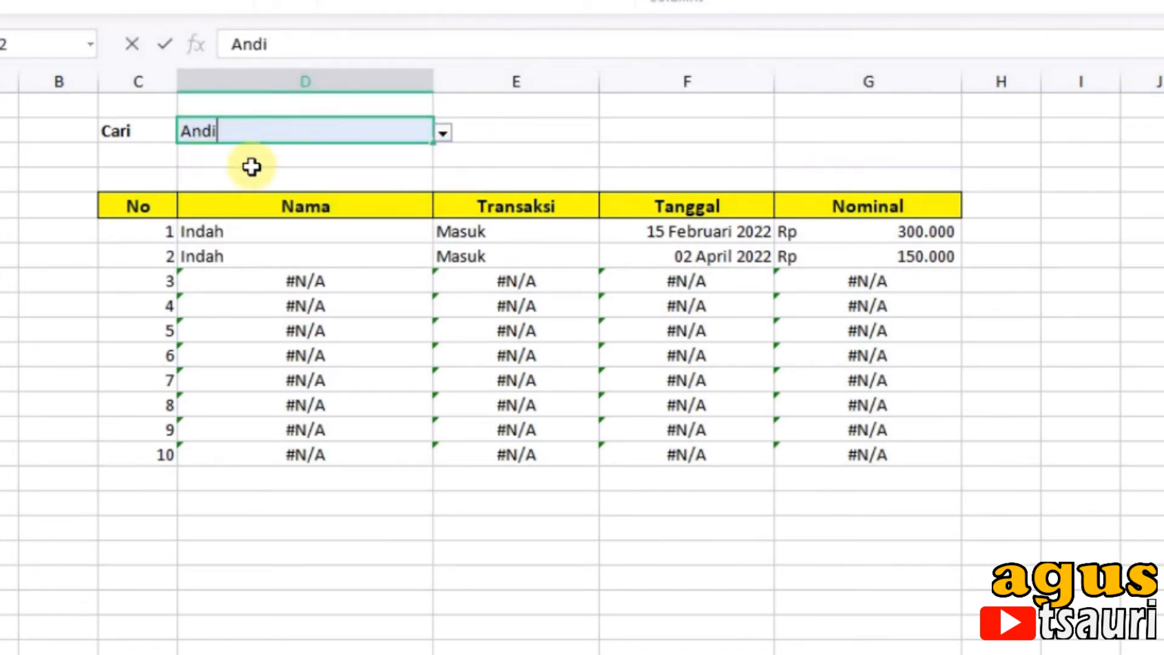
{"action": "key", "text": "Return"}
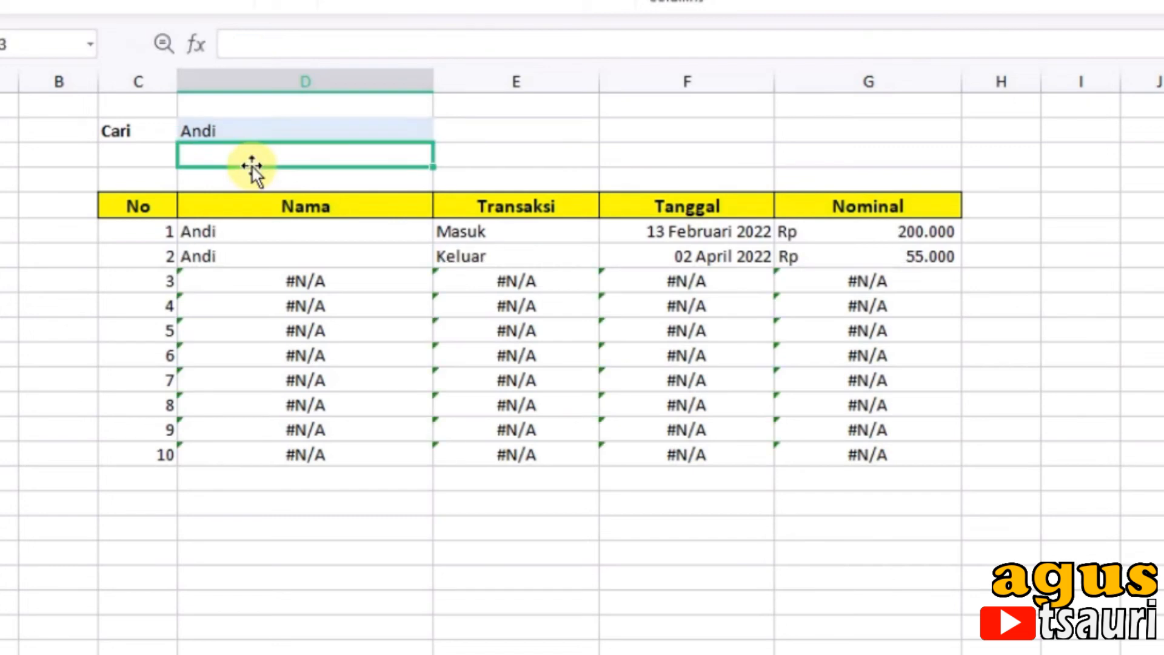
Step: Start wrapping the VLOOKUP formula in Sheet2 cell D6 with IFERROR by inserting the function and its opening parenthesis before VLOOKUP
{"action": "left_click", "coordinate": [341, 284]}
{"action": "left_click", "coordinate": [308, 235]}
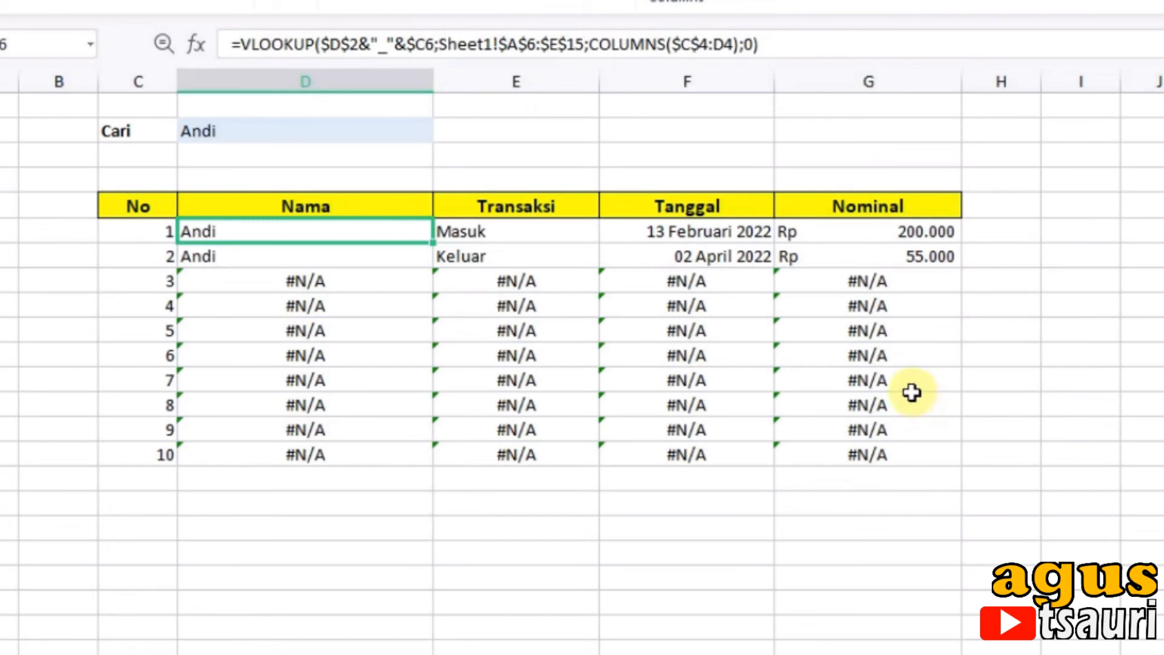
{"action": "left_click", "coordinate": [282, 281]}
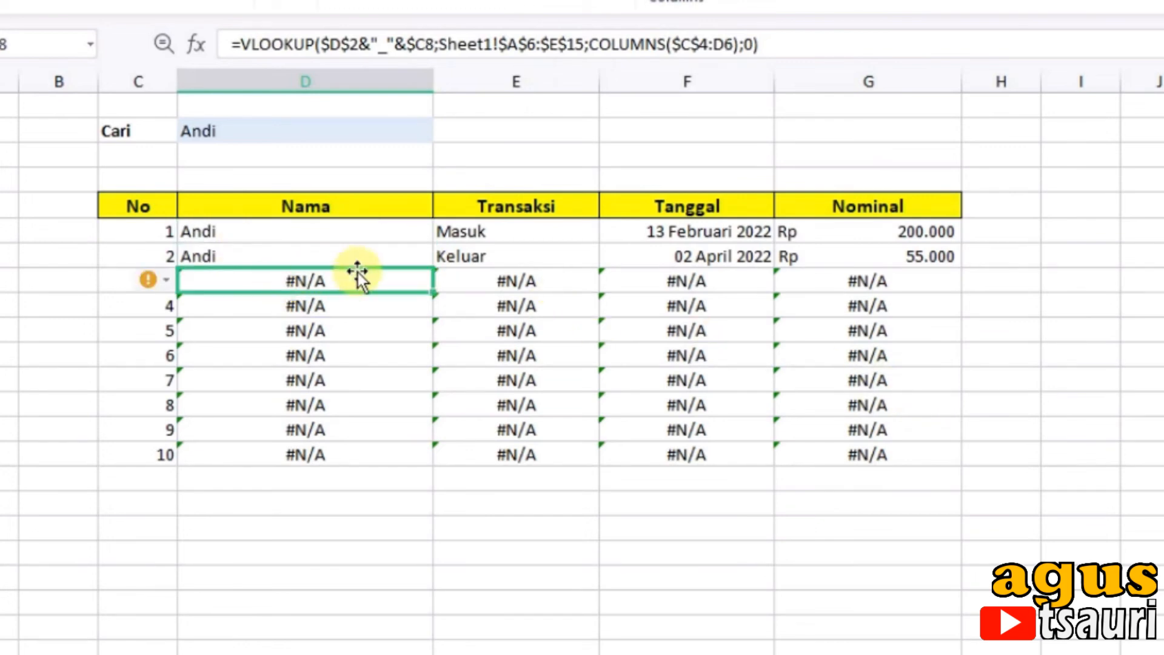
{"action": "left_click", "coordinate": [253, 236]}
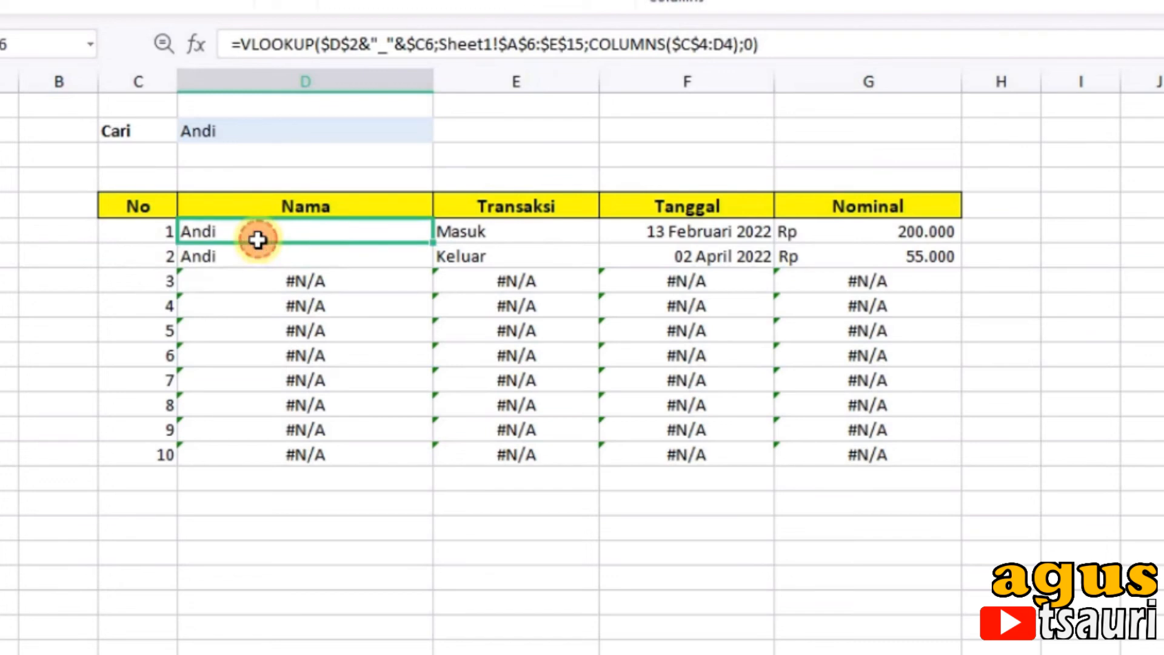
{"action": "left_click", "coordinate": [242, 41]}
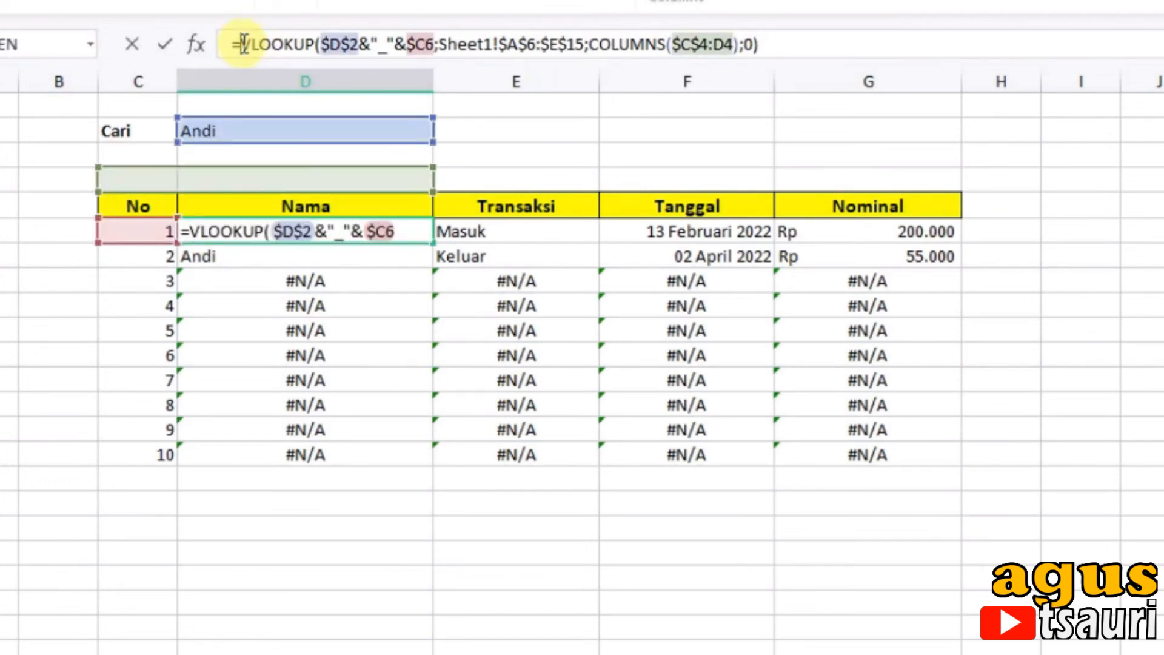
{"action": "type", "text": "ferrr"}
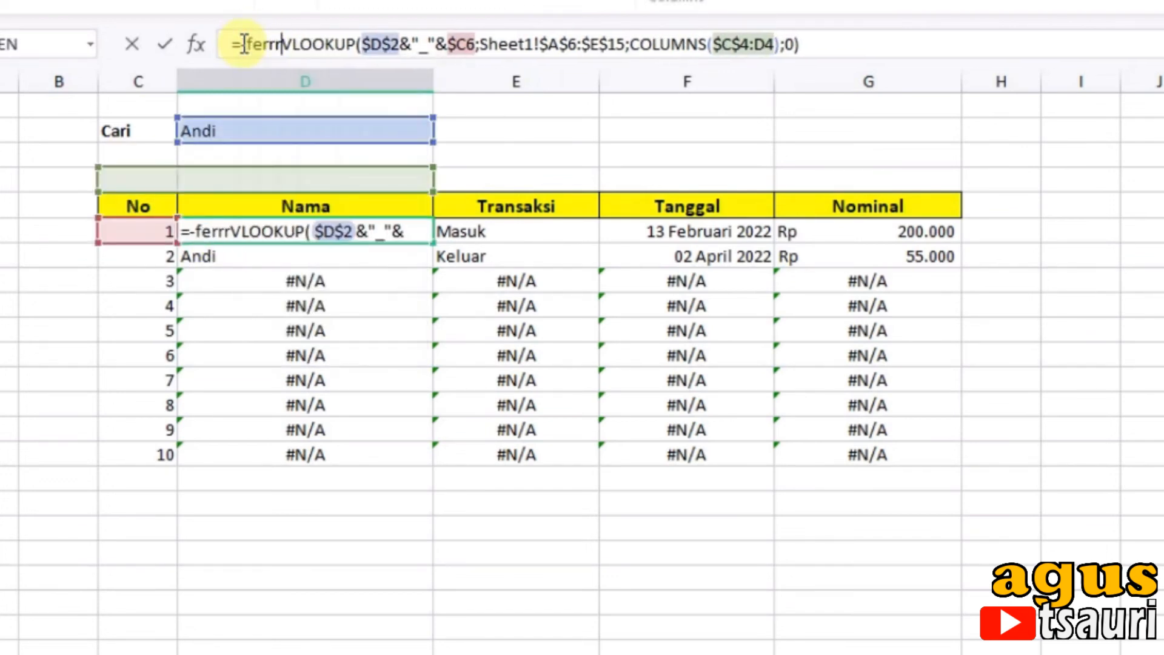
{"action": "type", "text": "or"}
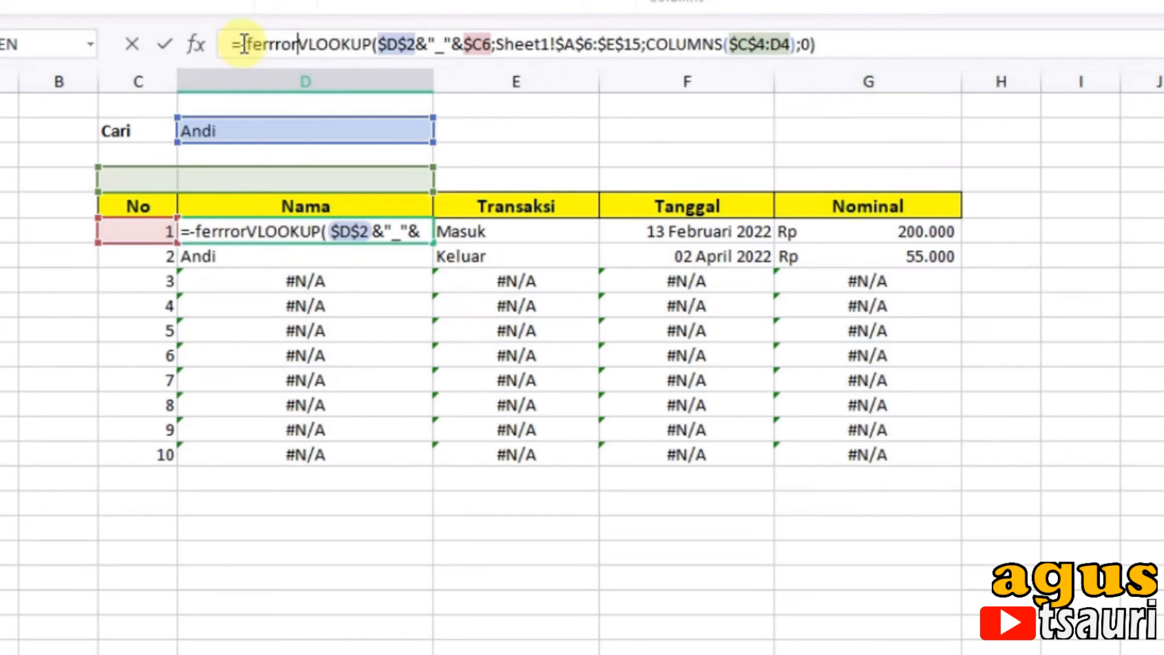
{"action": "key", "text": "BackSpace"}
{"action": "key", "text": "BackSpace"}
{"action": "key", "text": "BackSpace"}
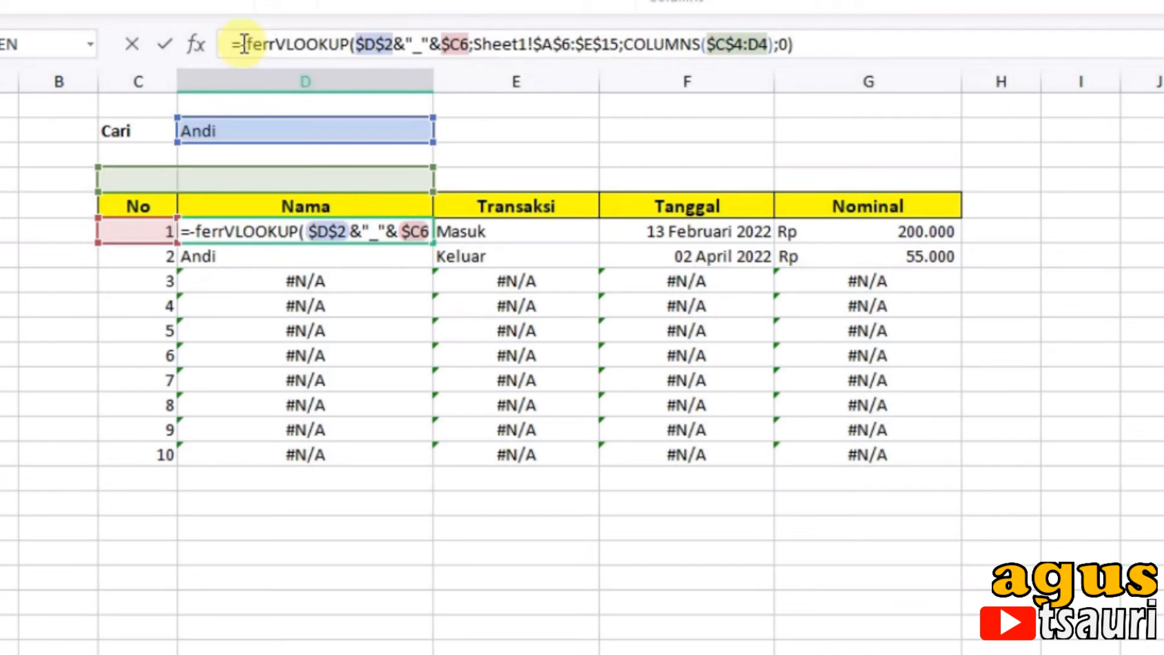
{"action": "type", "text": "or"}
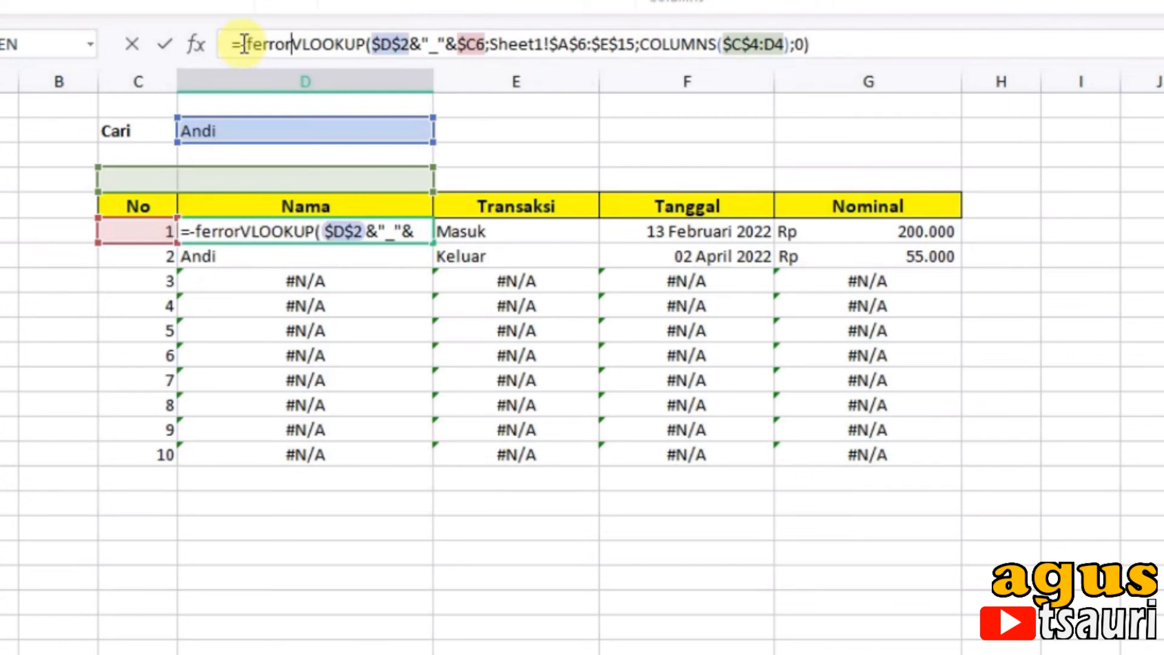
{"action": "type", "text": "("}
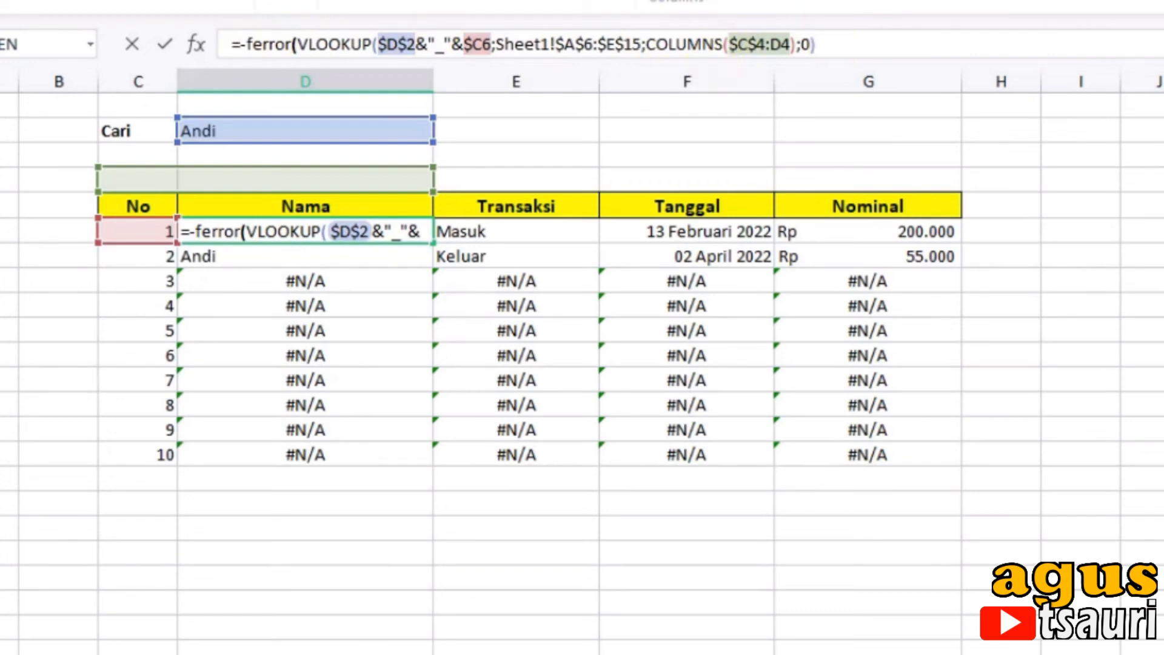
{"action": "left_click", "coordinate": [247, 33]}
{"action": "key", "text": "BackSpace"}
{"action": "type", "text": "i"}
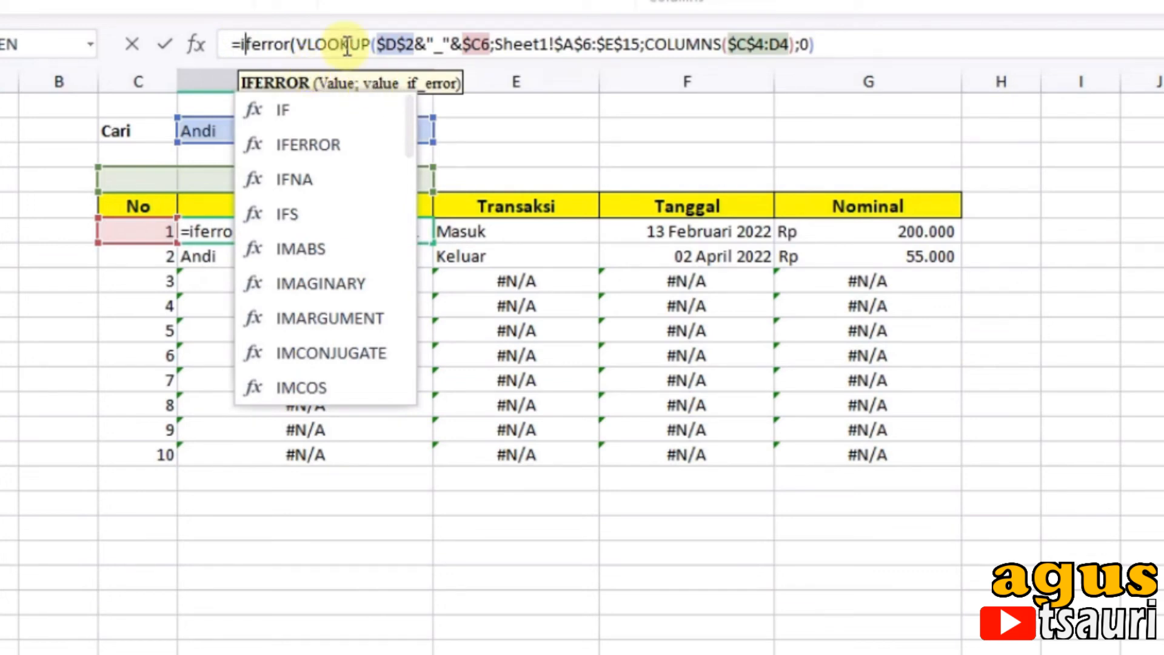
Step: Complete the D6 IFERROR formula with an empty text "" as the error value and a closing parenthesis
{"action": "left_click", "coordinate": [835, 42]}
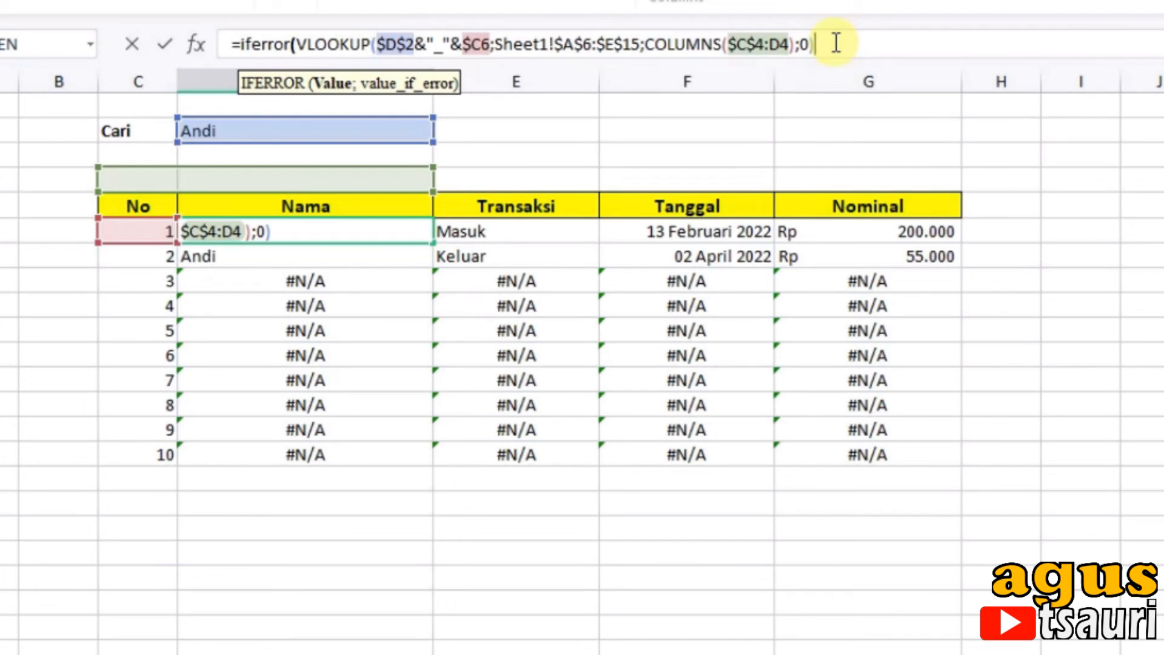
{"action": "type", "text": ";\"\")"}
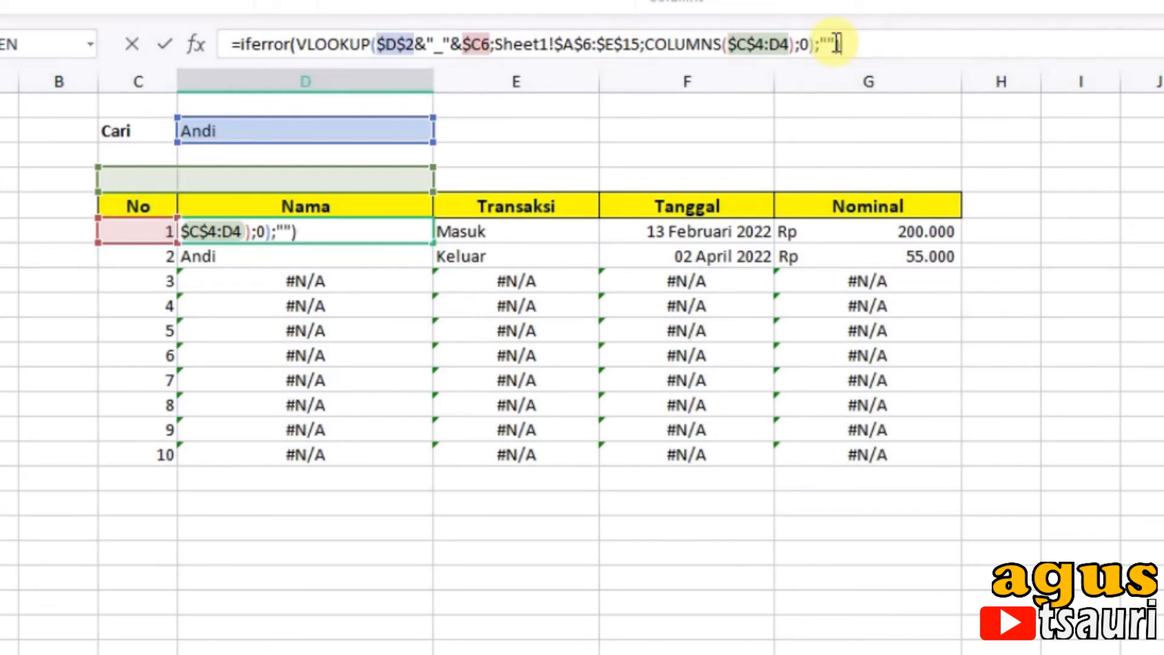
{"action": "key", "text": "Return"}
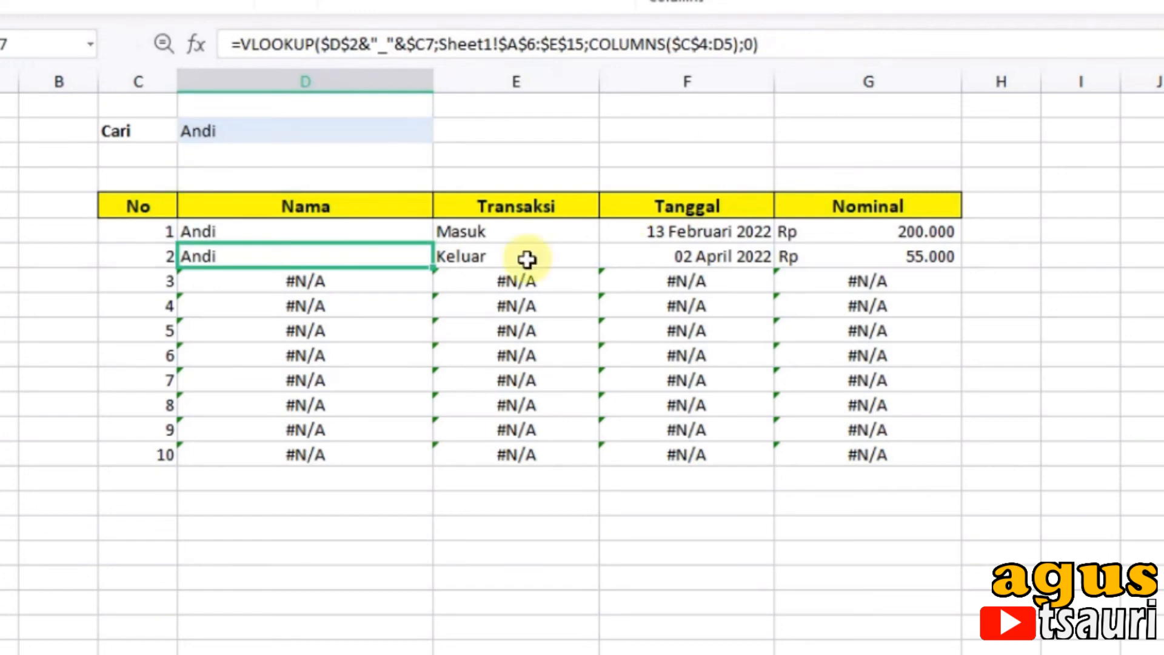
Step: Fill the IFERROR formula from D6 across and down the results table to G15
{"action": "left_click", "coordinate": [390, 229]}
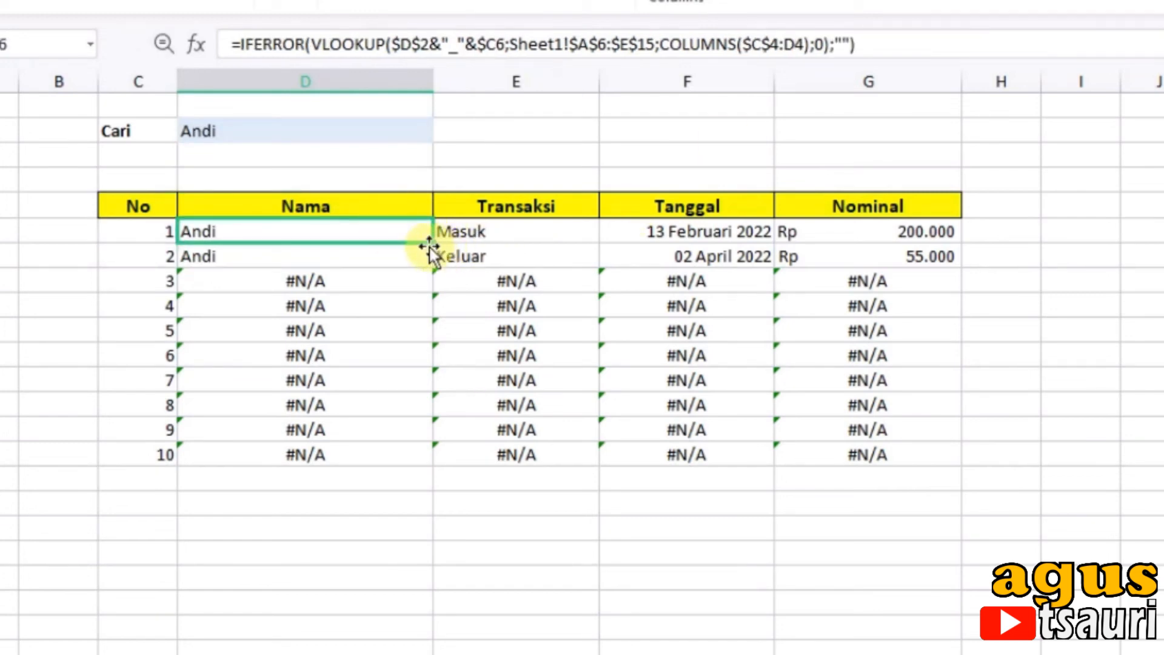
{"action": "left_click_drag", "start_coordinate": [433, 240], "coordinate": [917, 465]}
{"action": "left_click", "coordinate": [661, 540]}
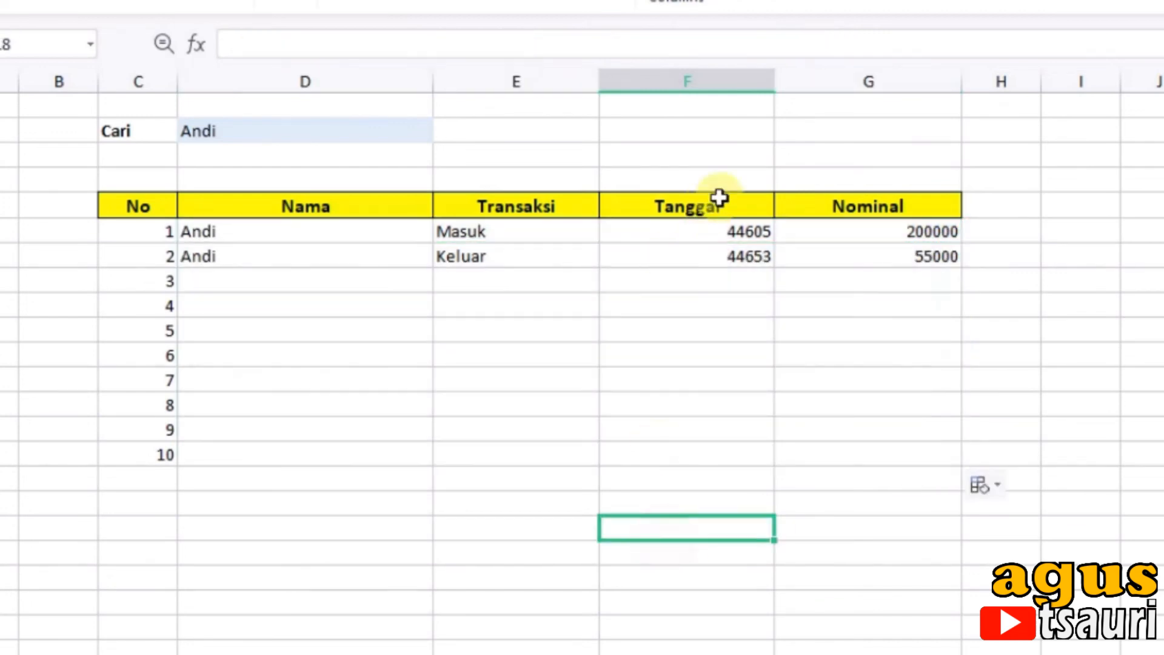
Step: Format the Tanggal cells F6:F15 as Date with the "07 Maret 2001" type
{"action": "left_click_drag", "start_coordinate": [701, 239], "coordinate": [671, 450]}
{"action": "right_click", "coordinate": [660, 403]}
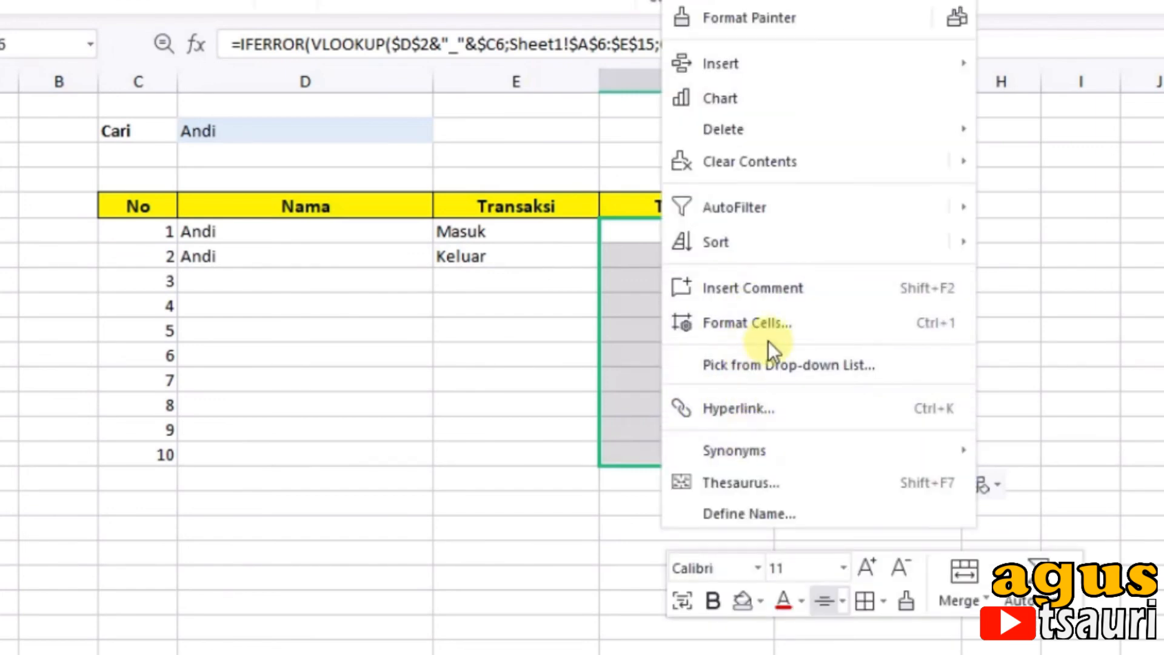
{"action": "left_click", "coordinate": [766, 322]}
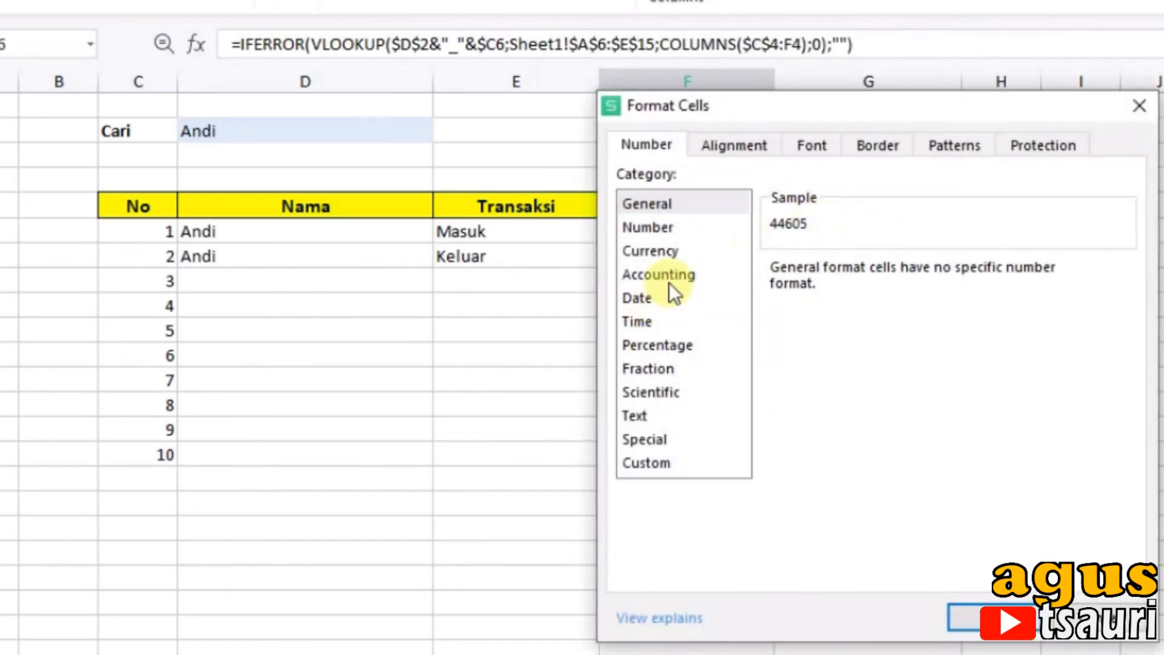
{"action": "left_click", "coordinate": [642, 301]}
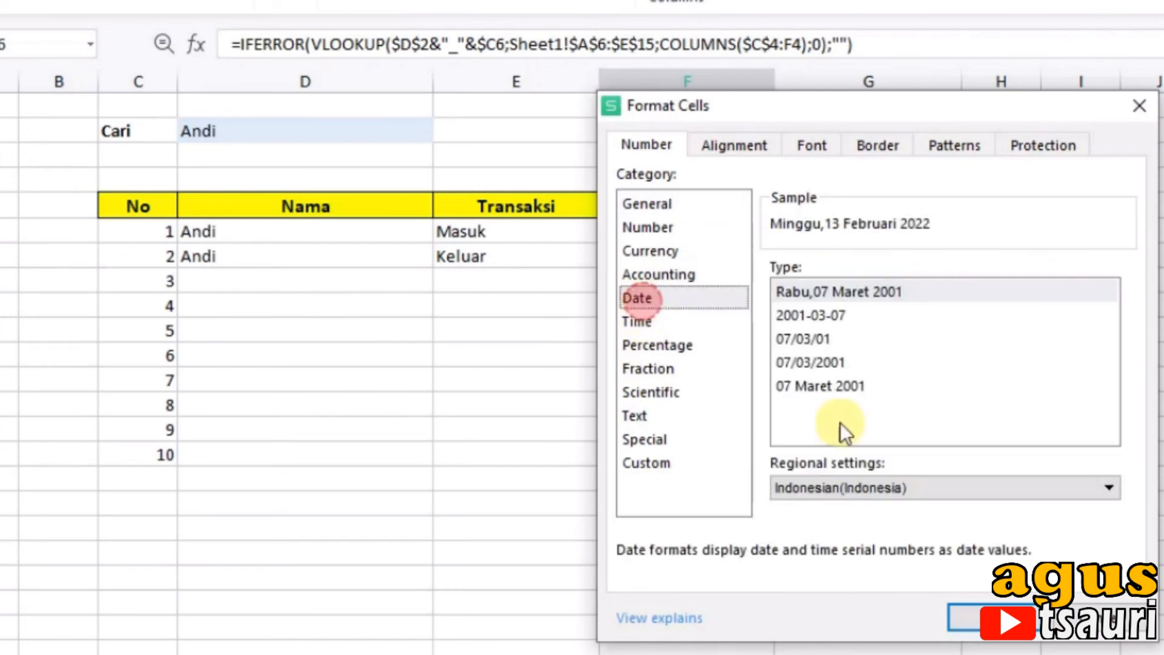
{"action": "left_click", "coordinate": [830, 388]}
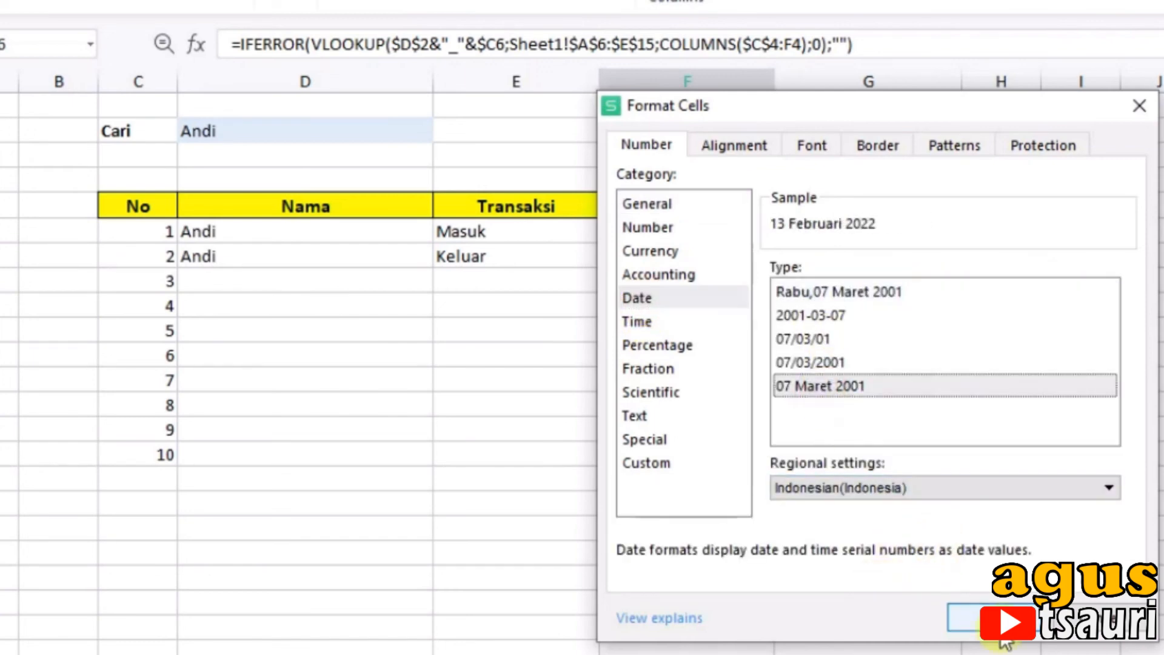
{"action": "left_click", "coordinate": [988, 617]}
Step: Format the Nominal cells G6:G15 as Accounting with the Rp symbol and 0 decimal places
{"action": "left_click_drag", "start_coordinate": [879, 234], "coordinate": [865, 454]}
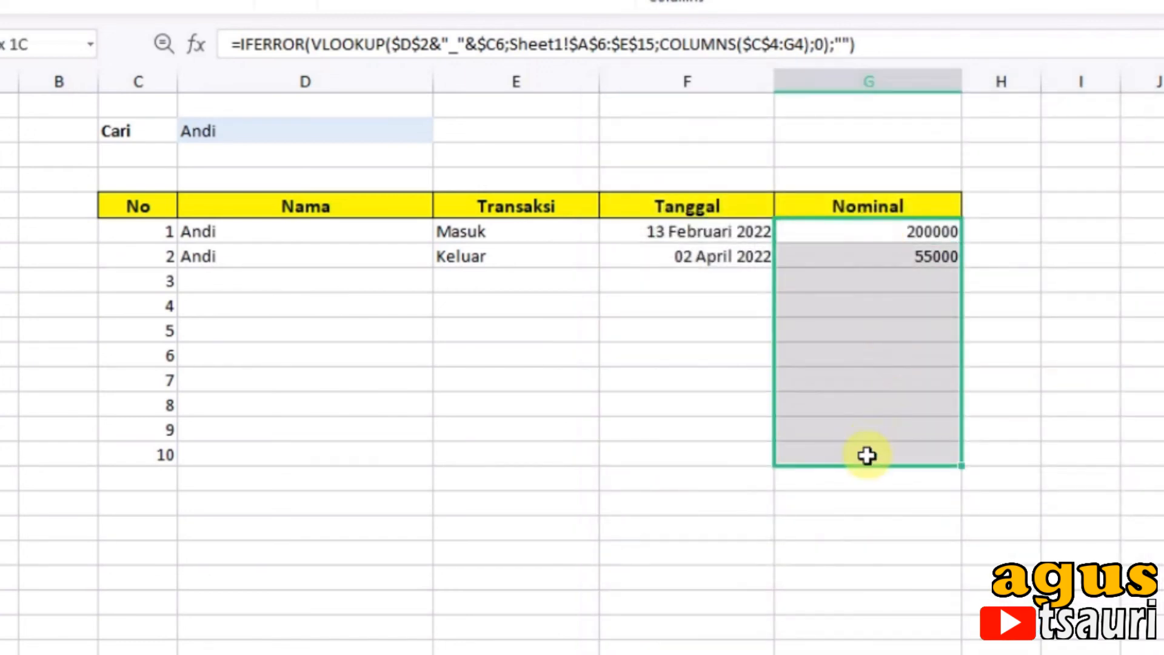
{"action": "right_click", "coordinate": [850, 410]}
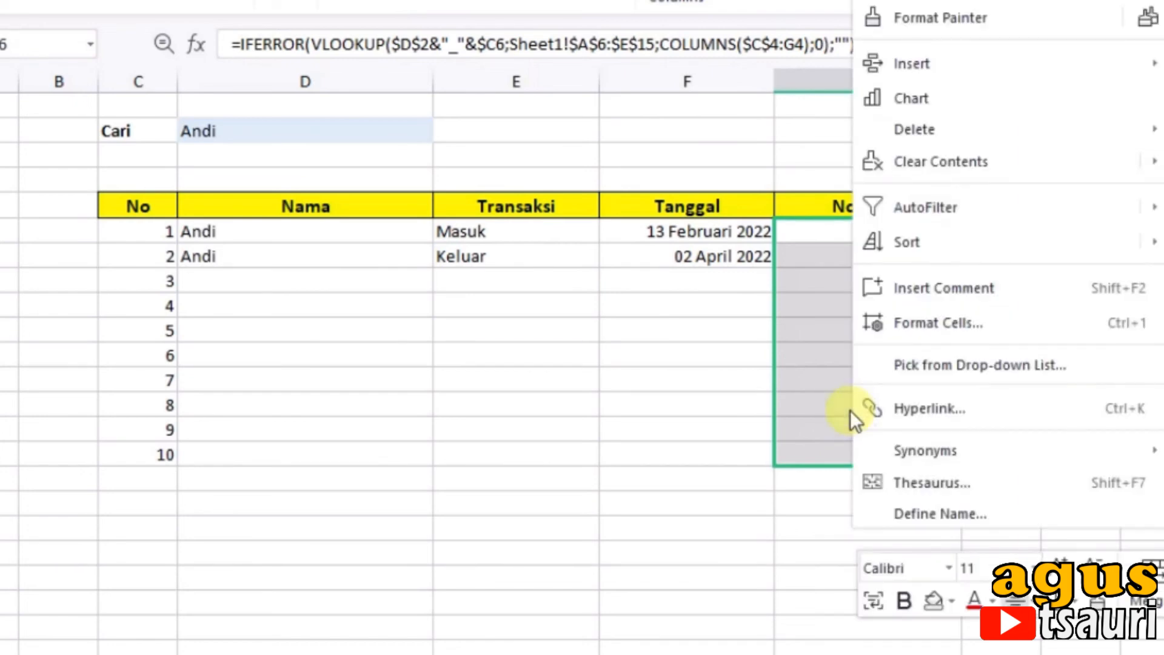
{"action": "left_click", "coordinate": [973, 322]}
{"action": "left_click", "coordinate": [660, 274]}
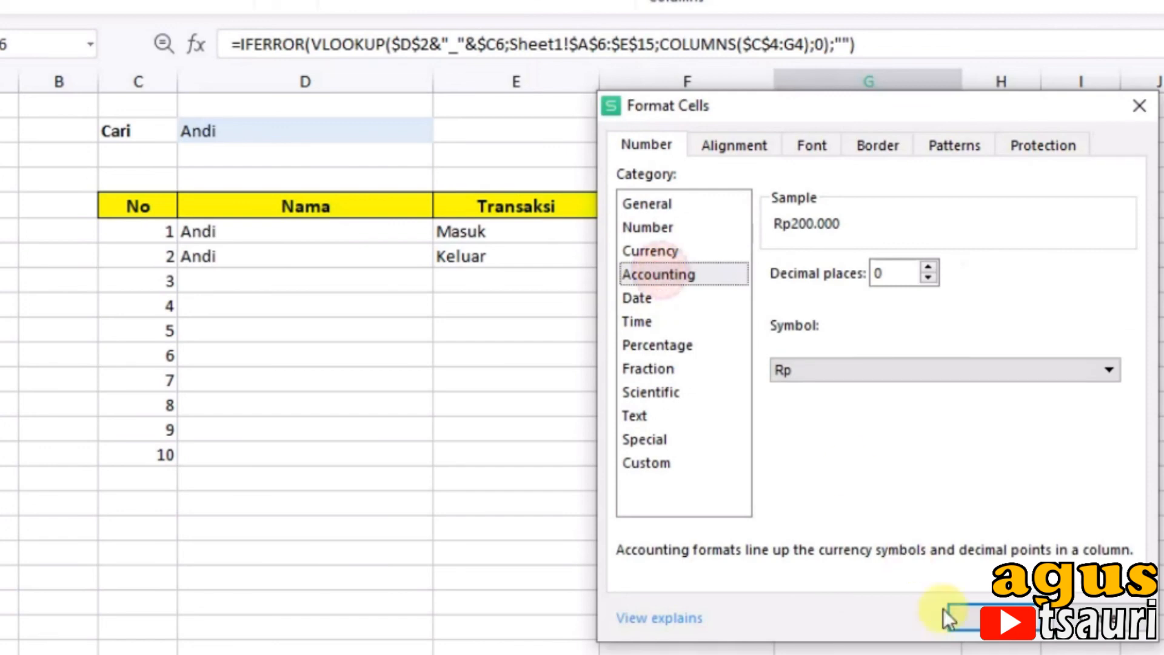
{"action": "left_click", "coordinate": [979, 618]}
{"action": "left_click", "coordinate": [673, 519]}
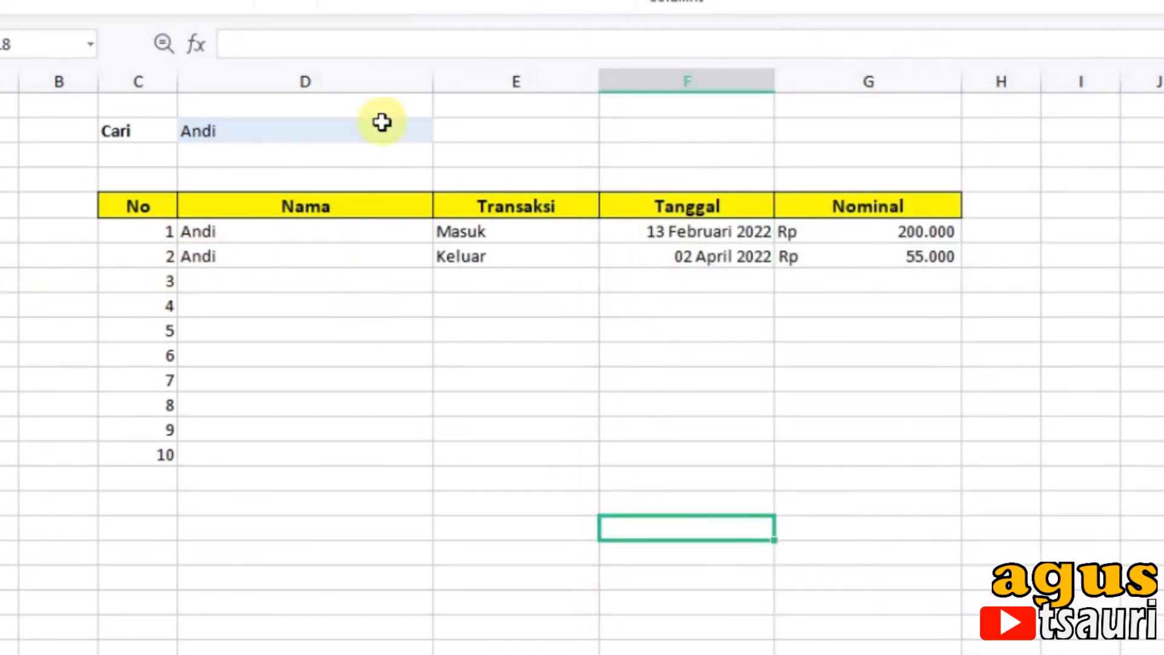
Step: Choose the second listed name in the Cari dropdown in D2 to test the lookup table
{"action": "left_click", "coordinate": [336, 134]}
{"action": "left_click", "coordinate": [445, 135]}
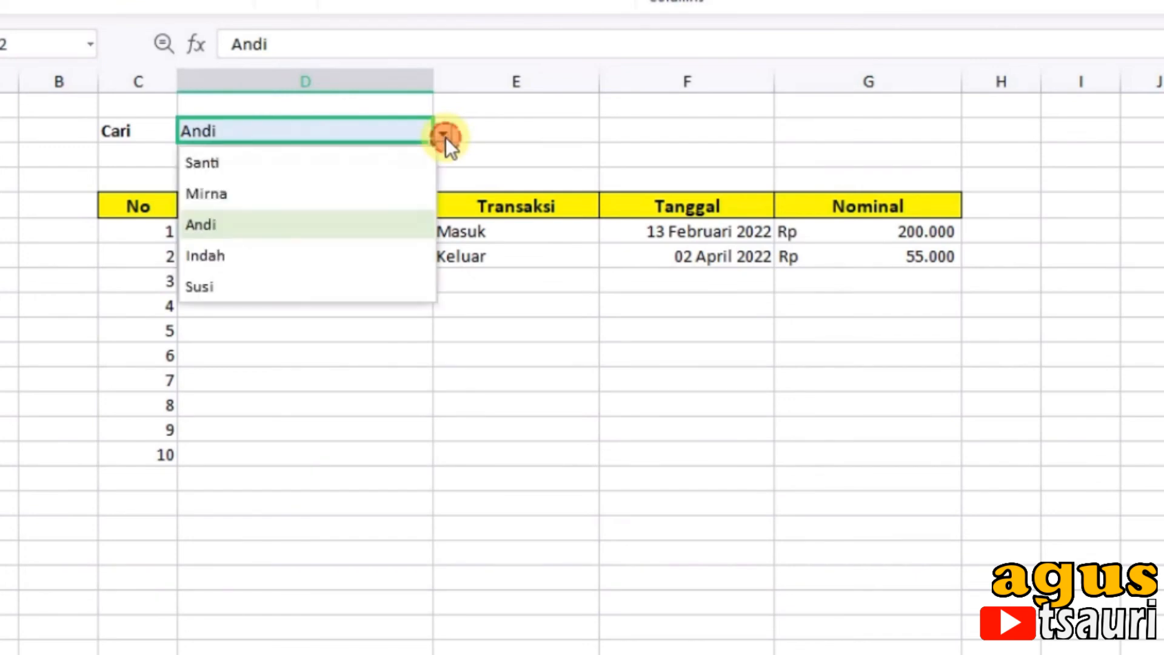
{"action": "left_click", "coordinate": [336, 193]}
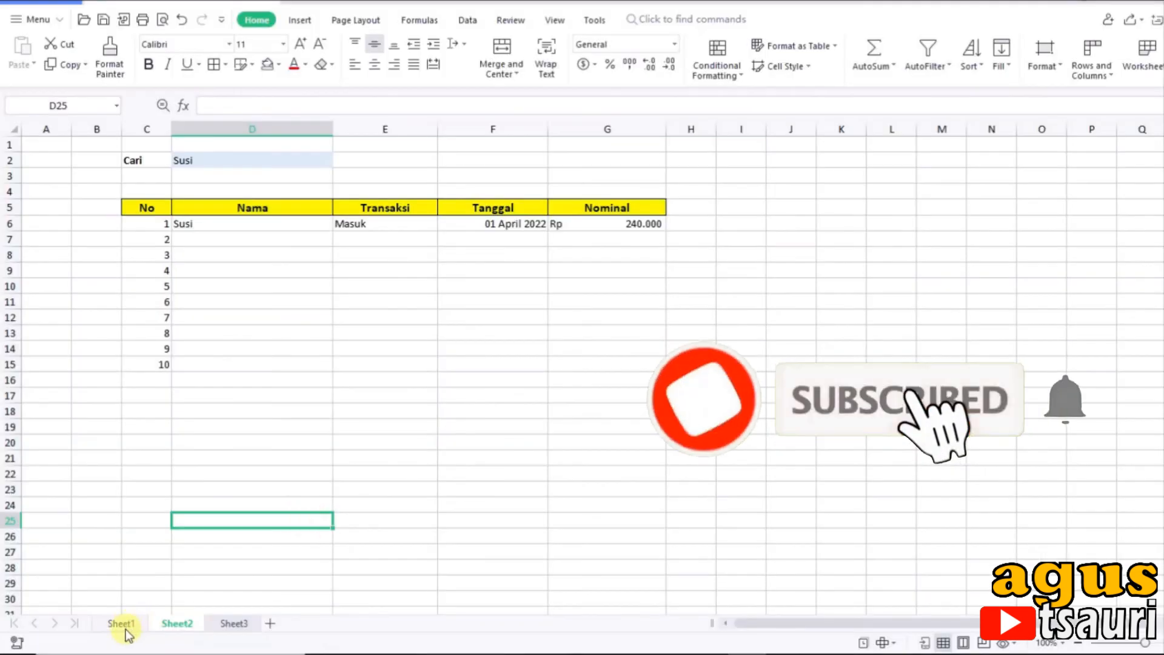
Step: Enter a new person's name in Sheet1 cell B16, below the last record of the data table
{"action": "left_click", "coordinate": [121, 623]}
{"action": "left_click", "coordinate": [306, 531]}
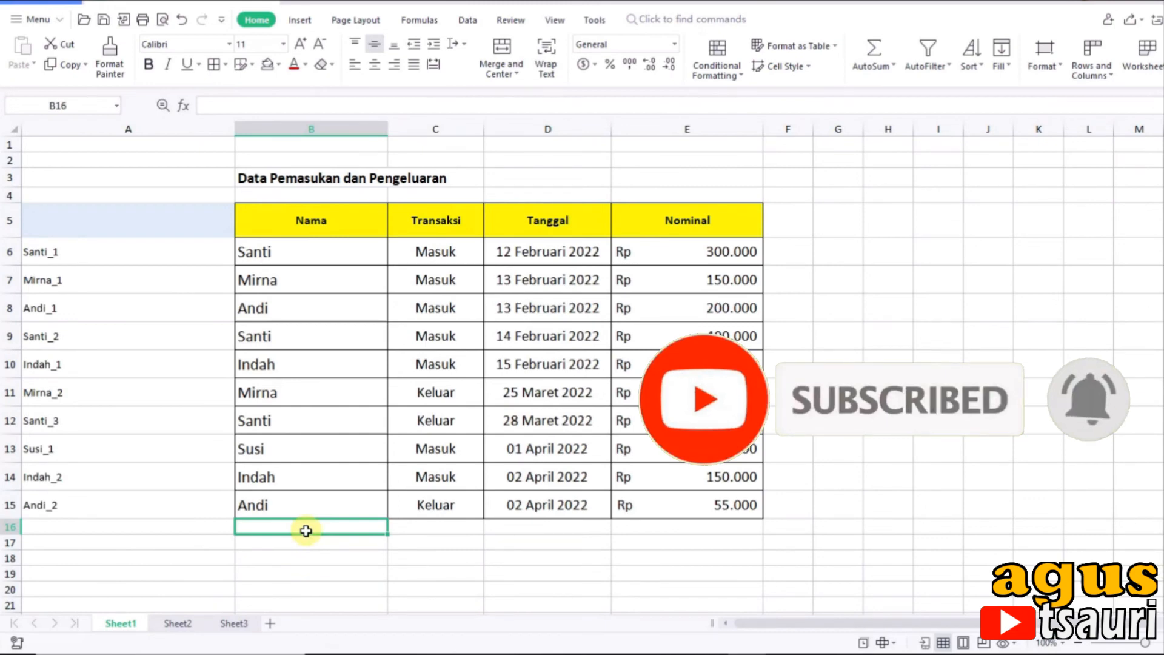
{"action": "type", "text": "Ghon"}
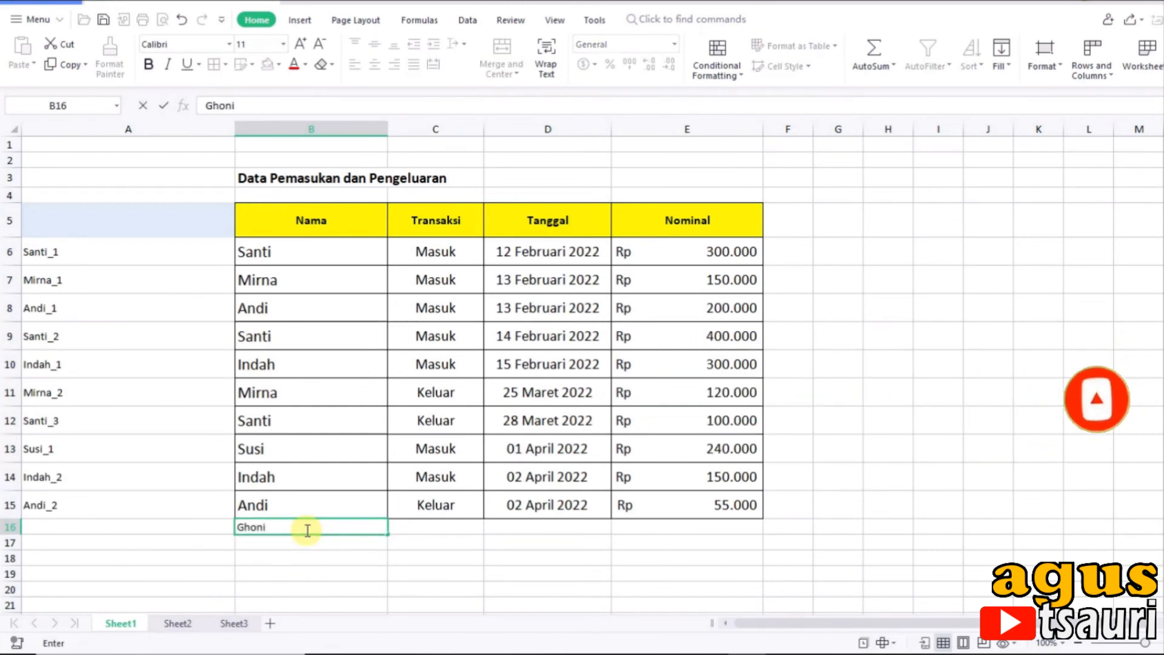
{"action": "type", "text": "i"}
{"action": "key", "text": "Tab"}
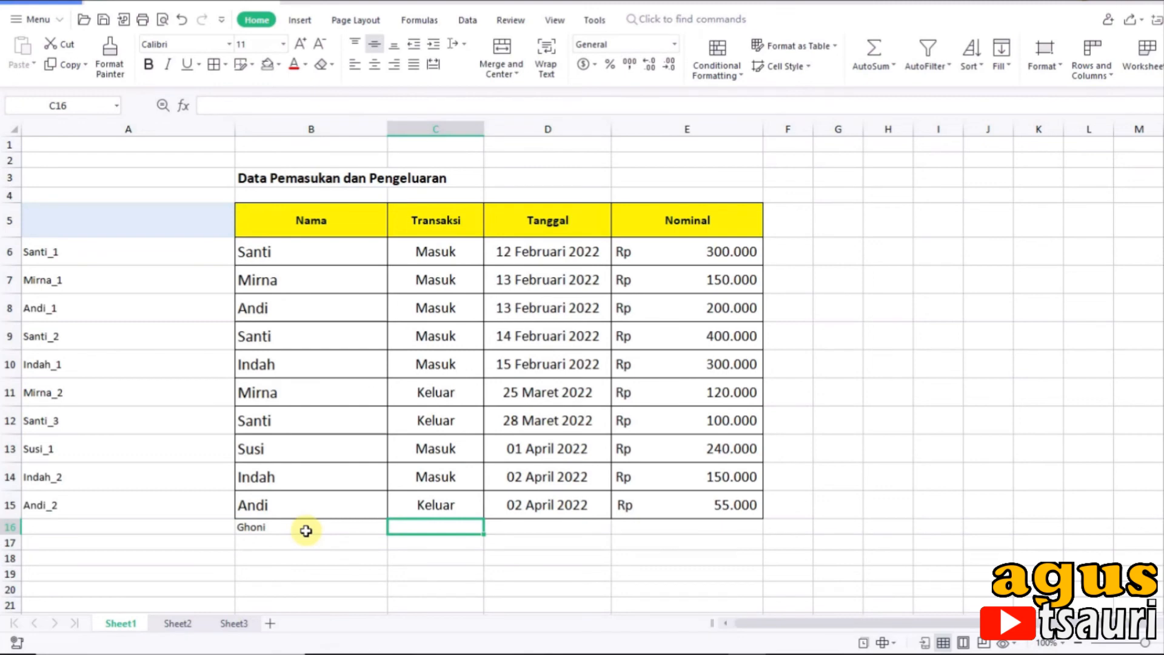
Step: Copy the Transaksi cell C15 into C16 and set the new record's transaction to Masuk
{"action": "left_click", "coordinate": [444, 503]}
{"action": "key", "text": "ctrl+c"}
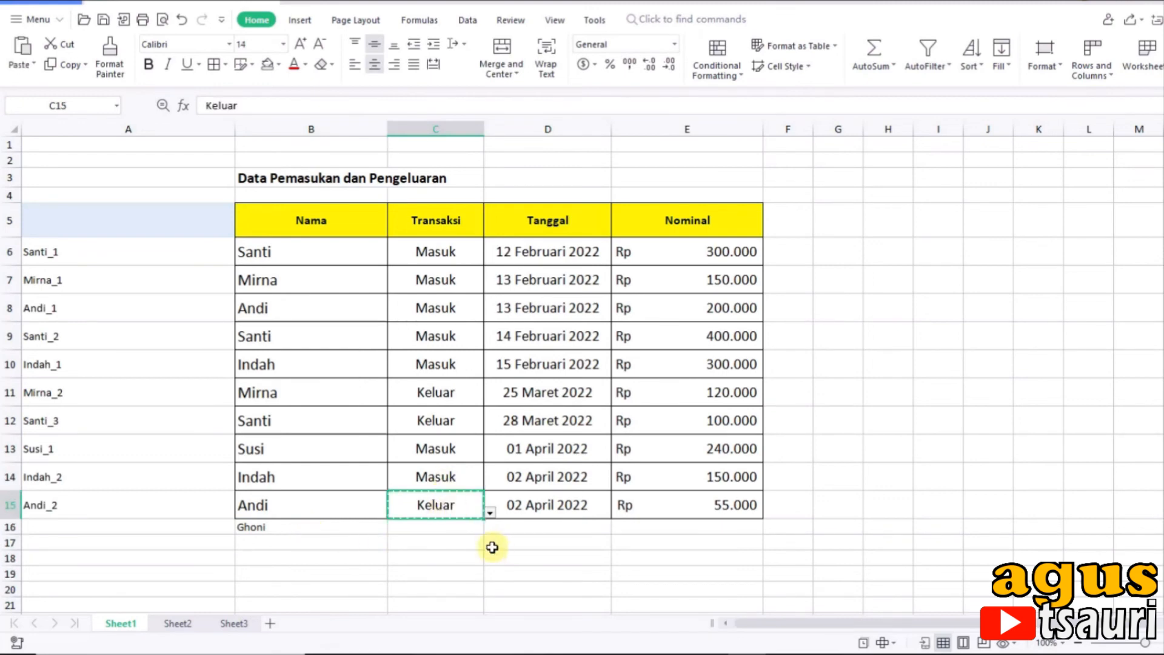
{"action": "left_click", "coordinate": [442, 527]}
{"action": "key", "text": "ctrl+v"}
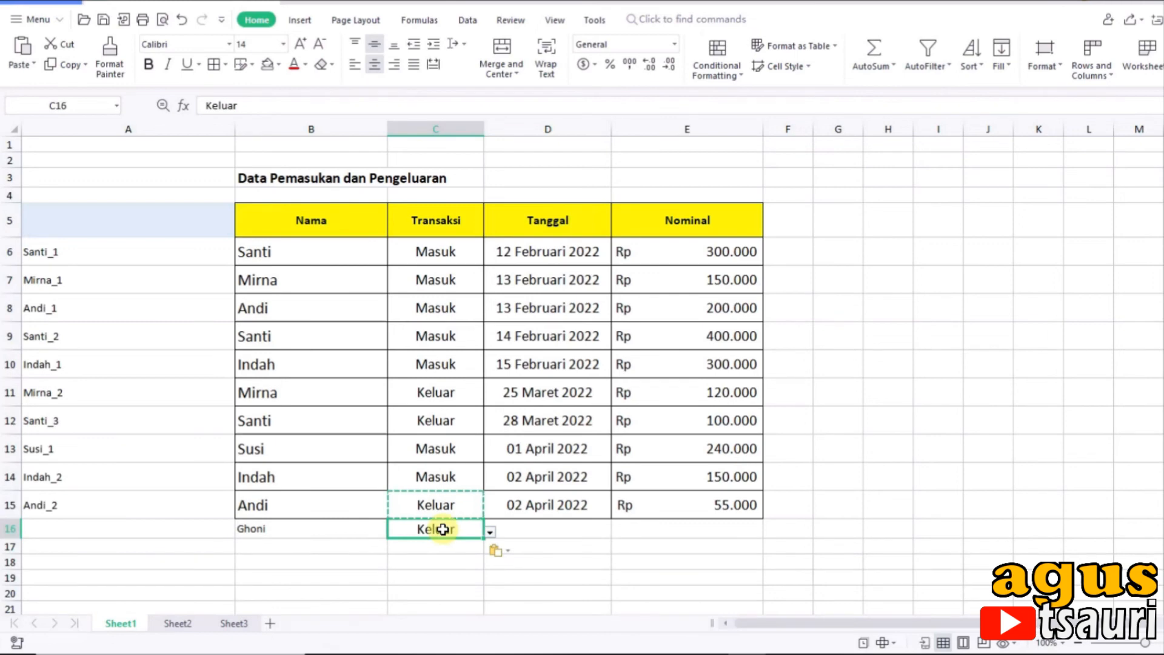
{"action": "type", "text": "Masuk"}
{"action": "key", "text": "Tab"}
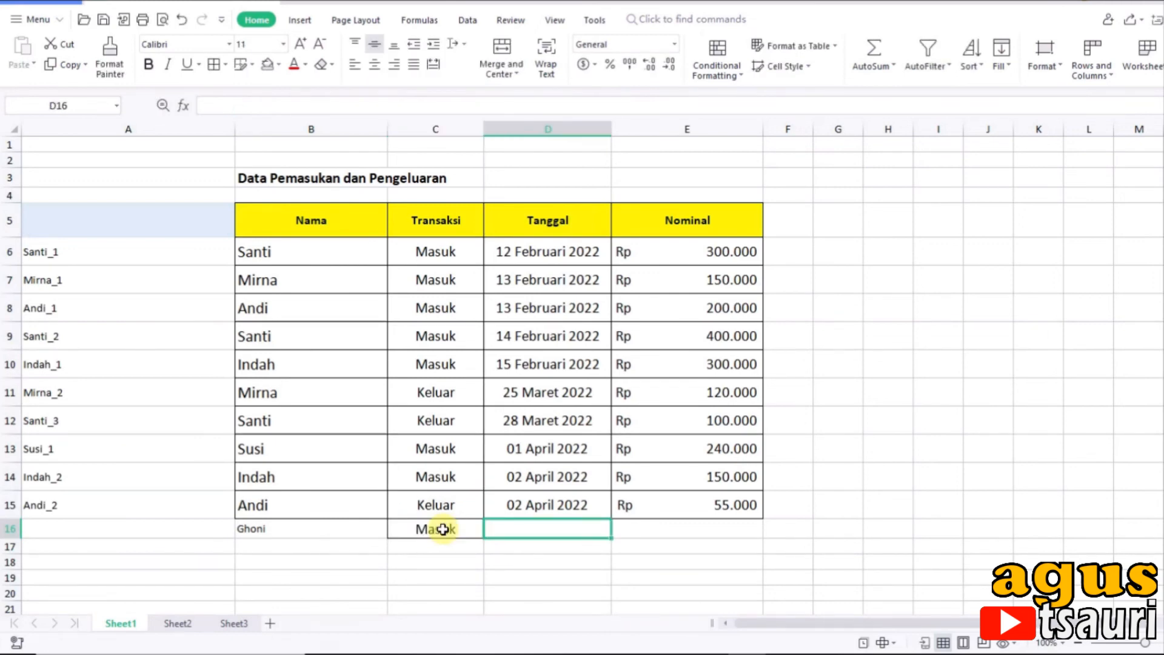
Step: Enter the date 16/04/2022 in D16 and the Nominal amount 100000 in E16
{"action": "type", "text": "16/"}
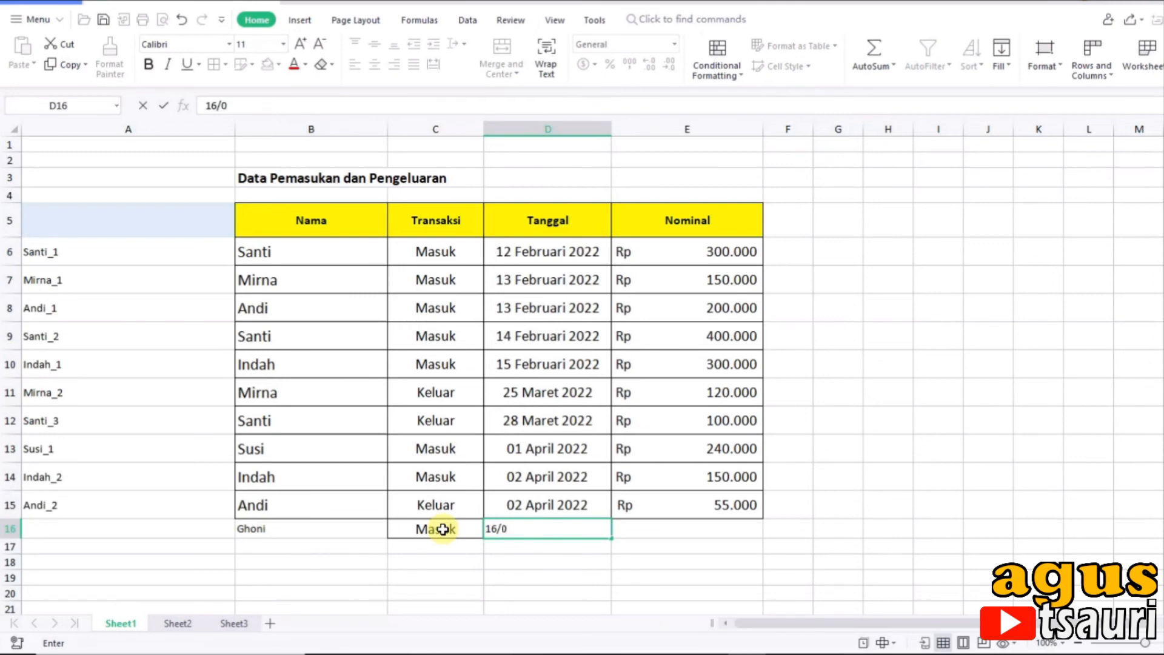
{"action": "type", "text": "04/2022"}
{"action": "key", "text": "Tab"}
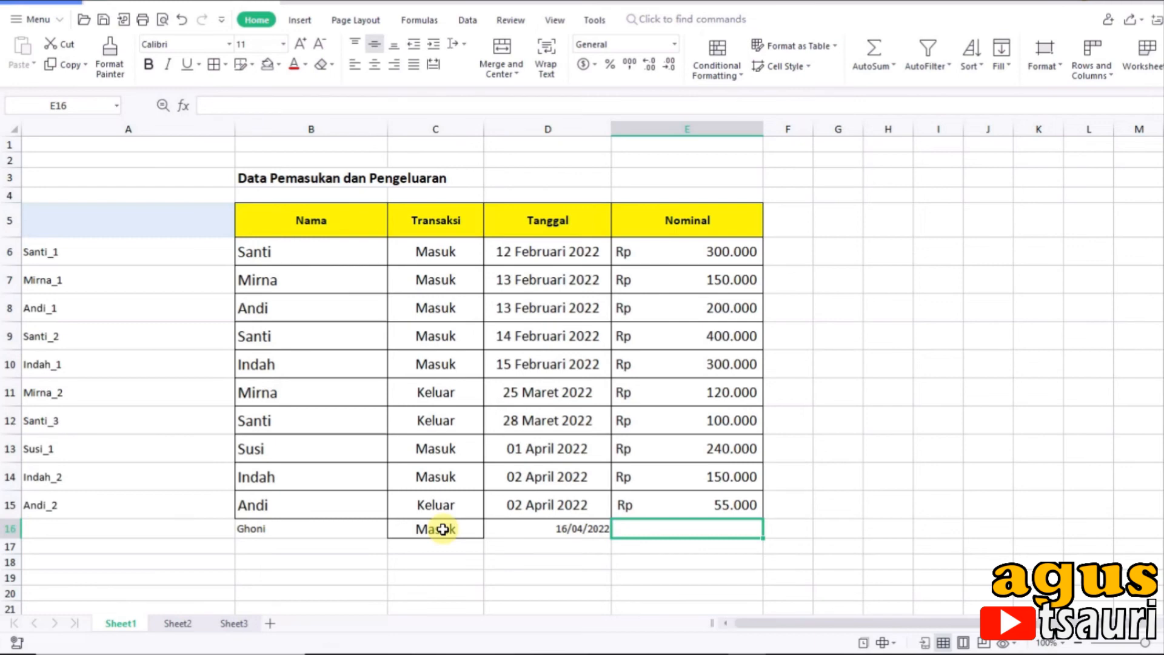
{"action": "type", "text": "100000"}
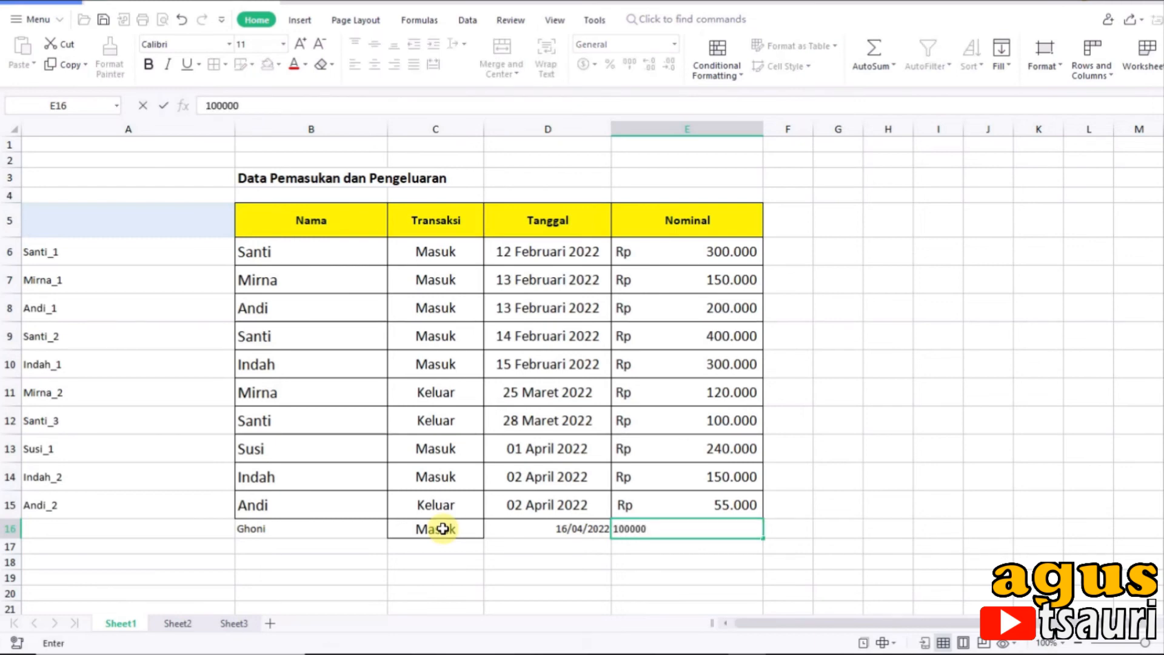
{"action": "key", "text": "Return"}
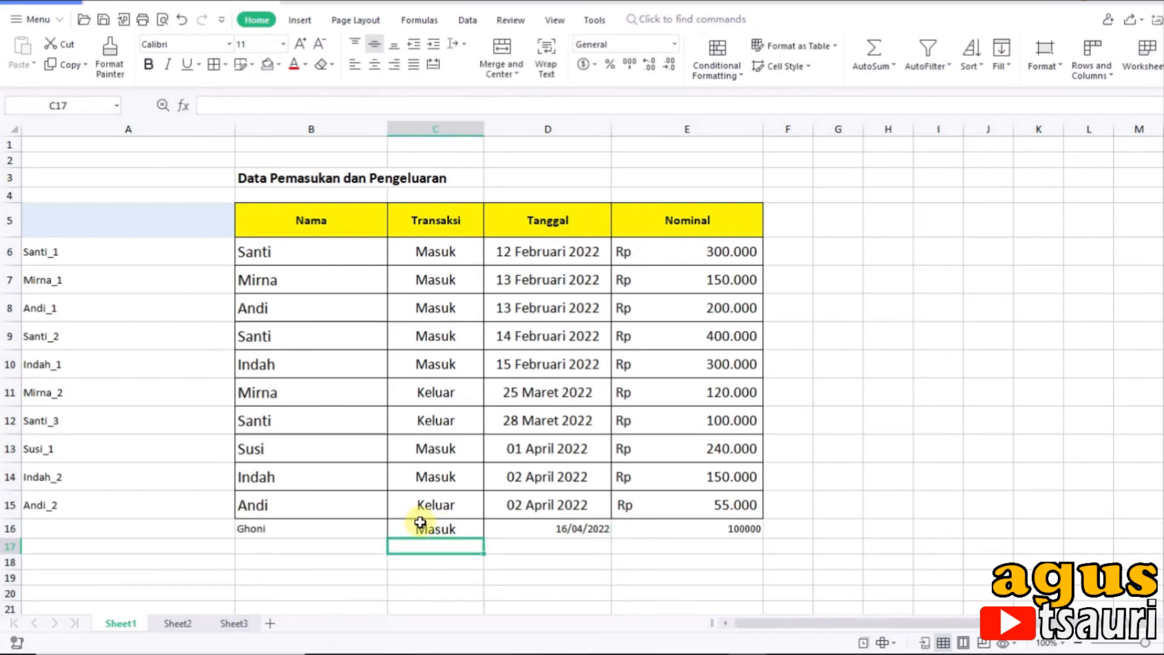
Step: Fill the helper key formula in Sheet1 from A15 down to A16 for the new record
{"action": "left_click", "coordinate": [161, 525]}
{"action": "left_click", "coordinate": [201, 506]}
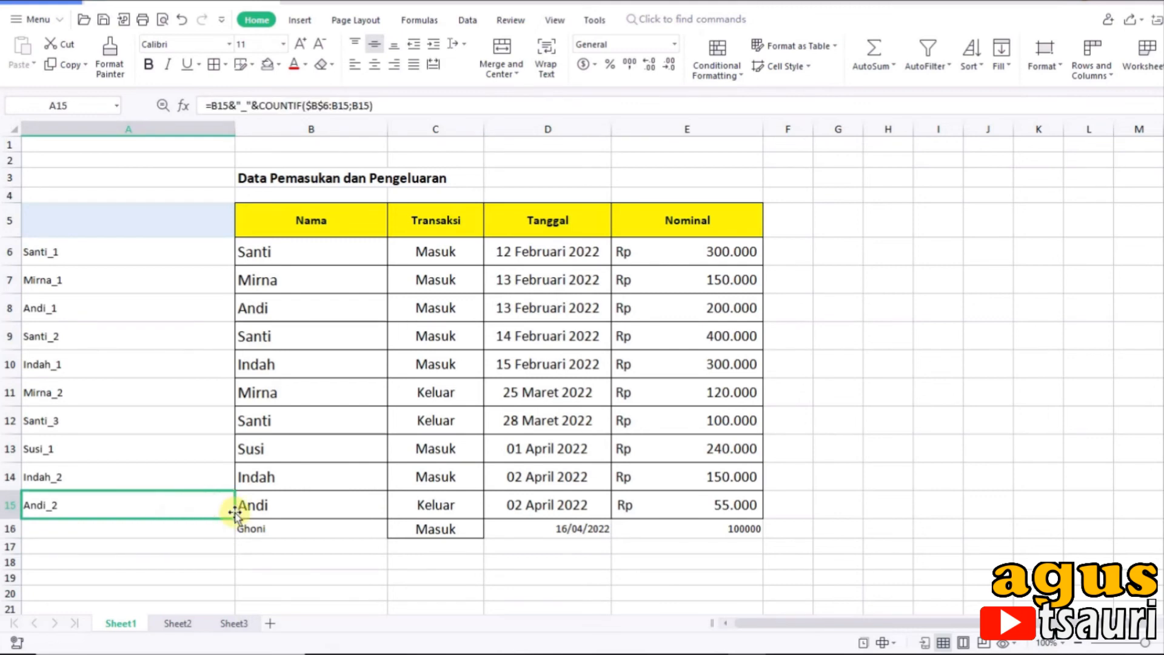
{"action": "left_click_drag", "start_coordinate": [236, 519], "coordinate": [237, 531]}
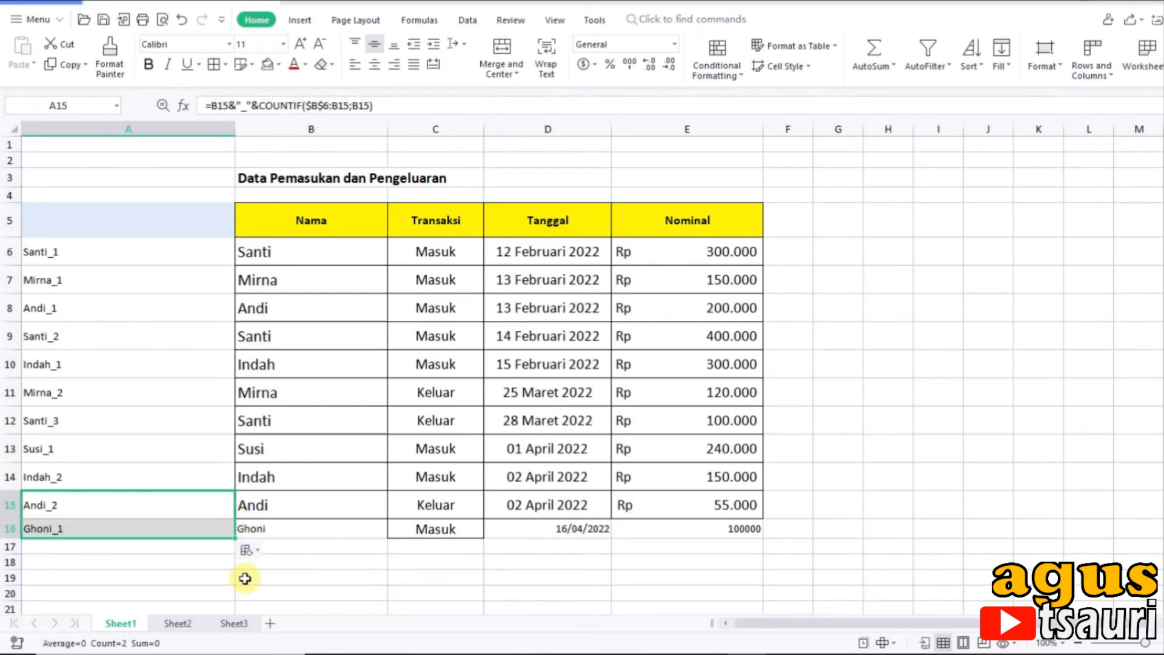
{"action": "left_click", "coordinate": [258, 567]}
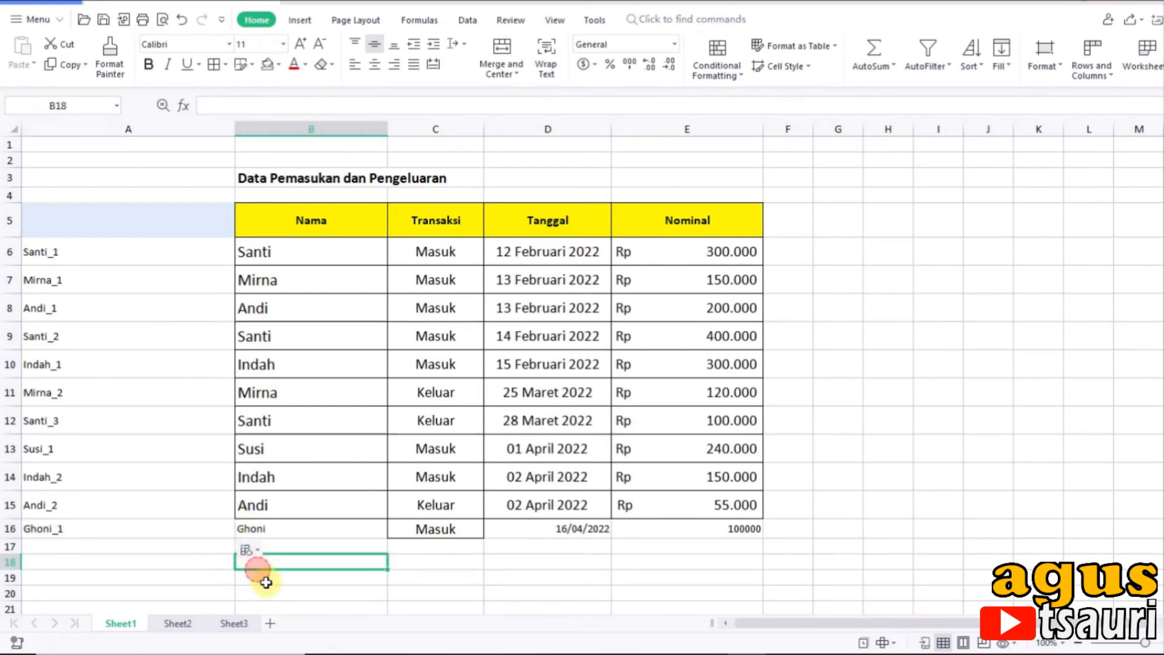
Step: Choose the newly added person, last in the Cari dropdown in Sheet2 cell D2, to test the lookup table
{"action": "left_click", "coordinate": [177, 623]}
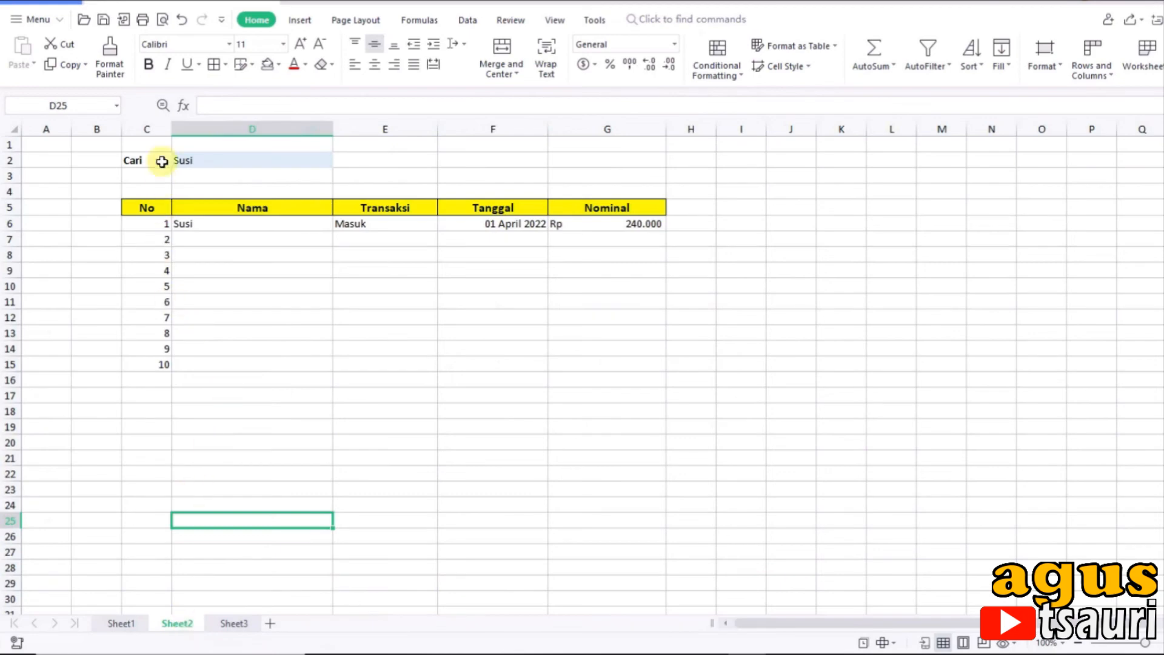
{"action": "left_click", "coordinate": [220, 164]}
{"action": "left_click", "coordinate": [340, 162]}
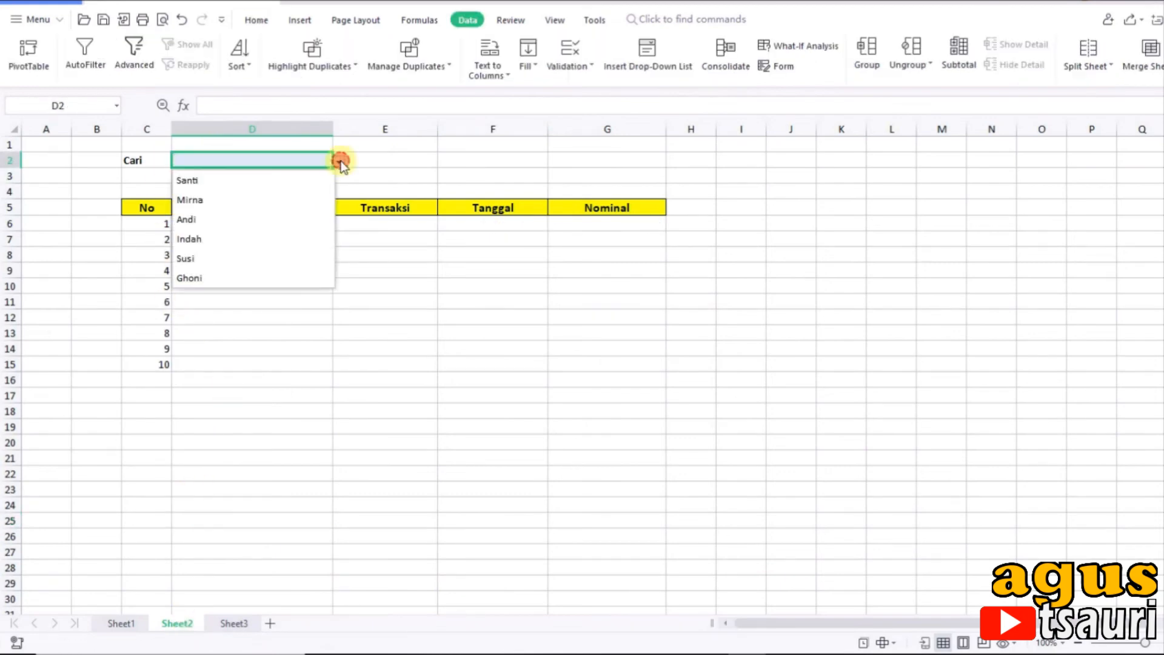
{"action": "left_click", "coordinate": [206, 279]}
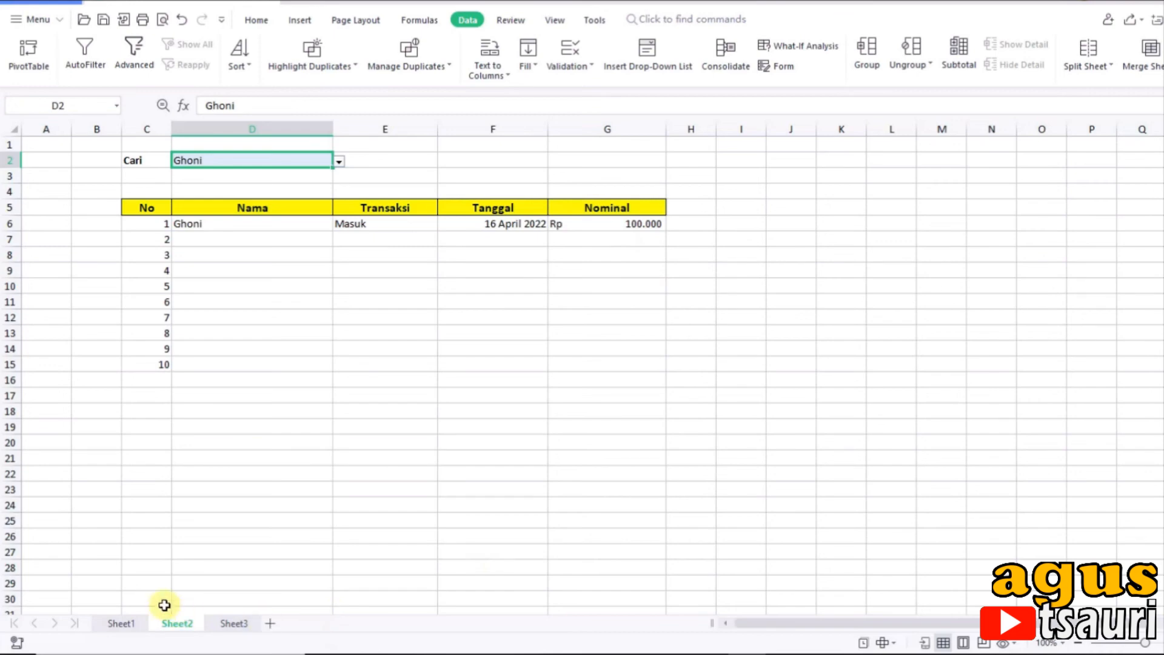
Step: Extend the helper key formula in Sheet1 from A16 down through A19 for further records
{"action": "left_click", "coordinate": [121, 623]}
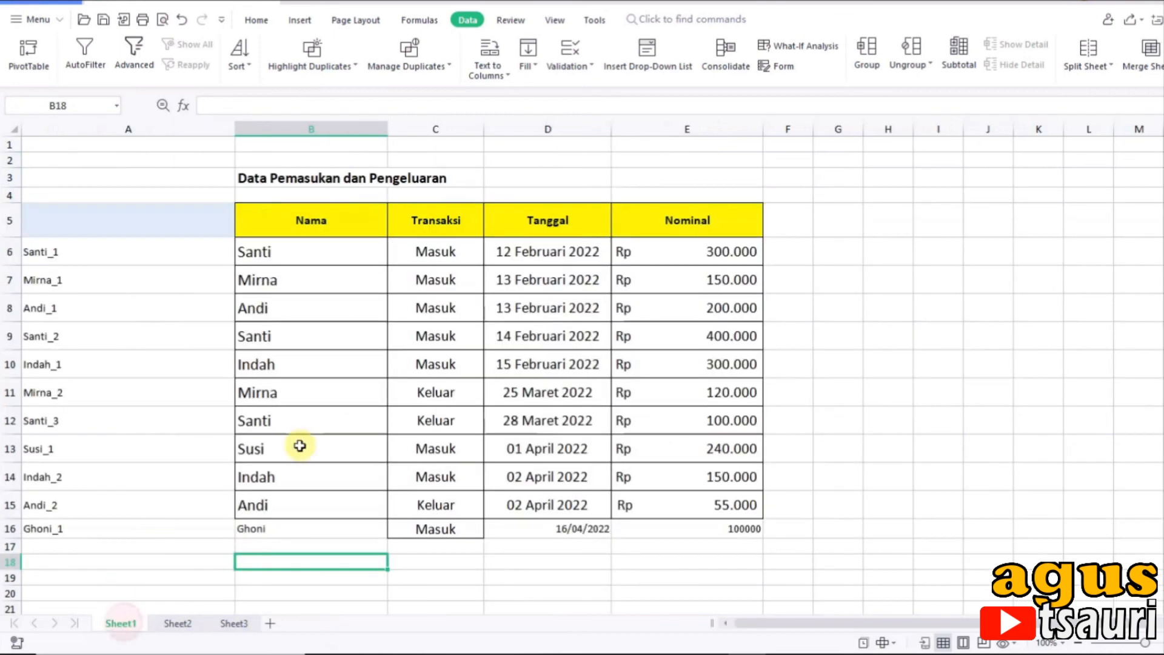
{"action": "left_click", "coordinate": [188, 528]}
{"action": "left_click_drag", "start_coordinate": [234, 537], "coordinate": [234, 576]}
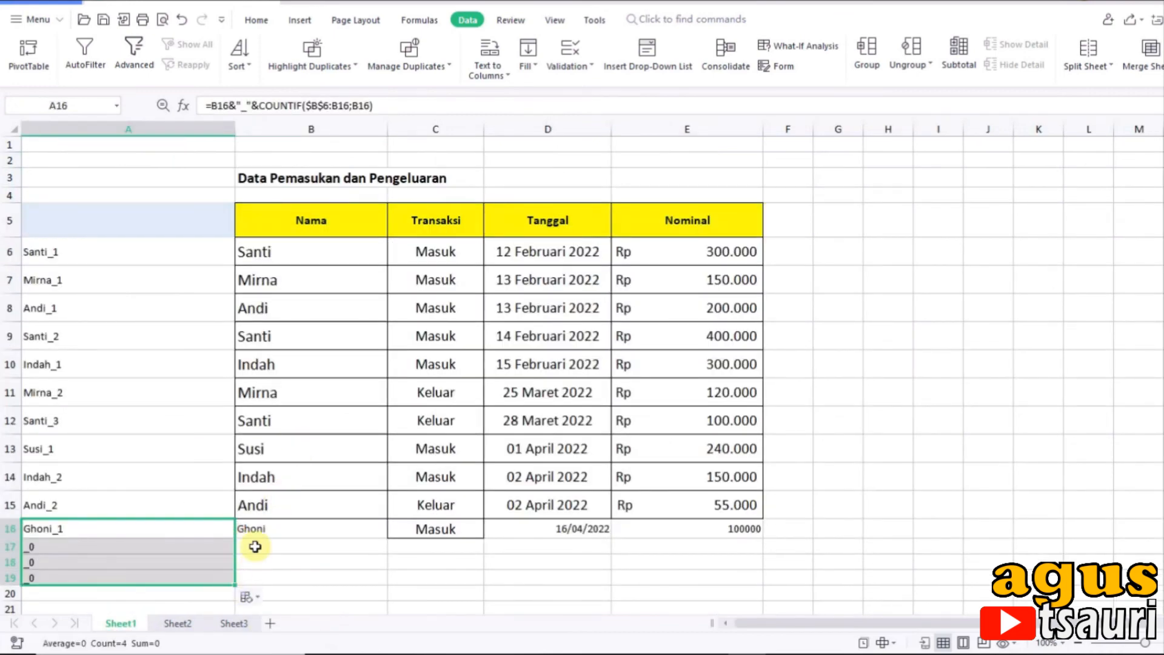
{"action": "left_click", "coordinate": [255, 546]}
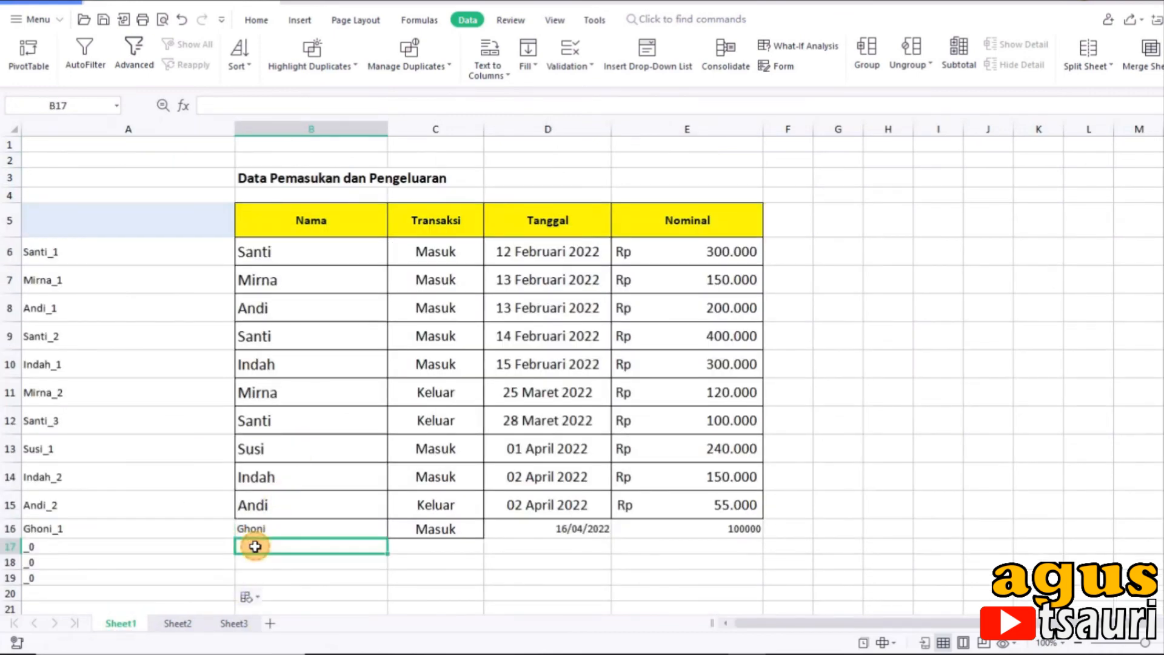
Step: Hide helper column A in Sheet1
{"action": "right_click", "coordinate": [104, 129]}
{"action": "mouse_move", "coordinate": [158, 331]}
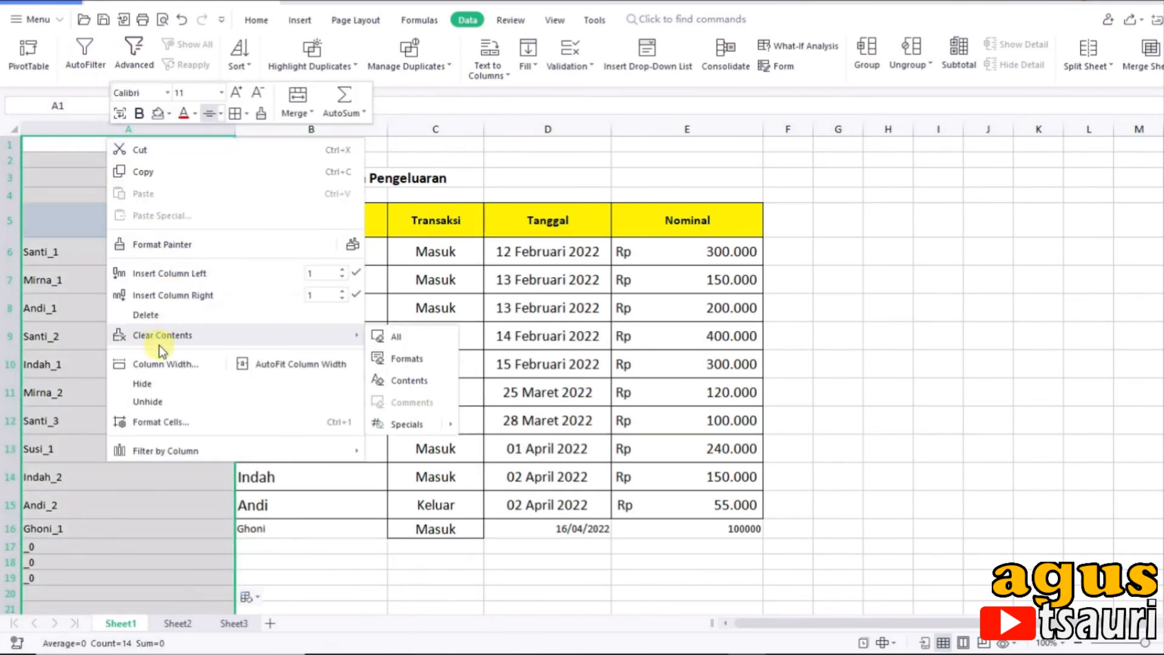
{"action": "left_click", "coordinate": [156, 384]}
{"action": "left_click", "coordinate": [60, 542]}
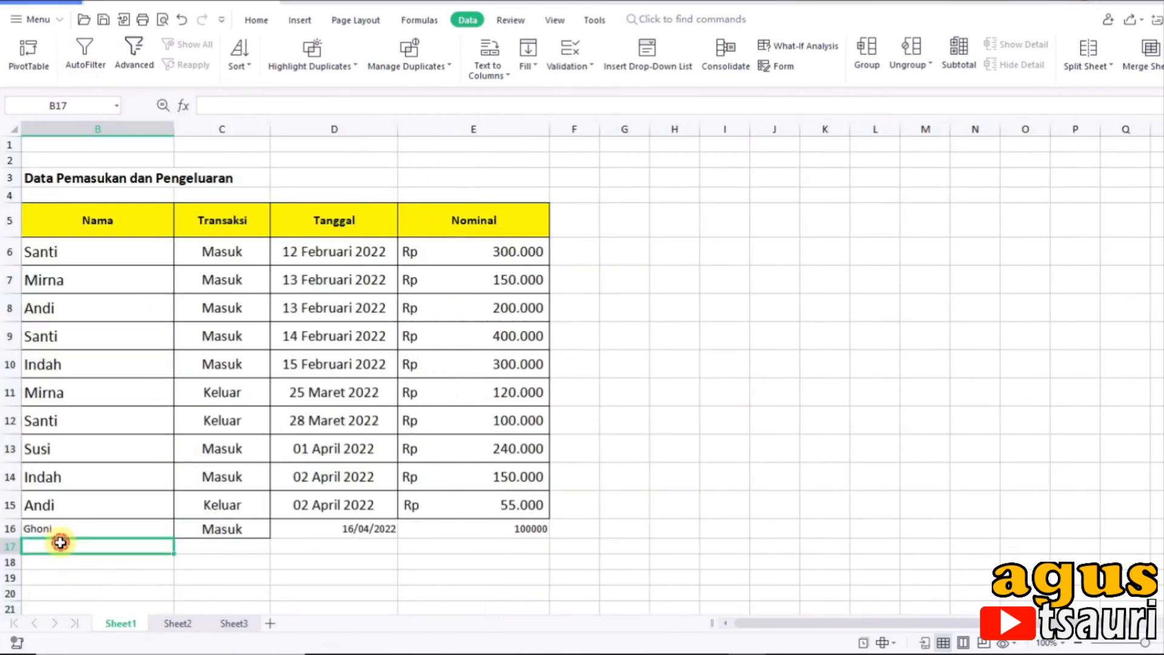
Step: Copy the Transaksi cell C16 into C17:C19 and clear the pasted contents, keeping the dropdown and borders
{"action": "left_click", "coordinate": [225, 532]}
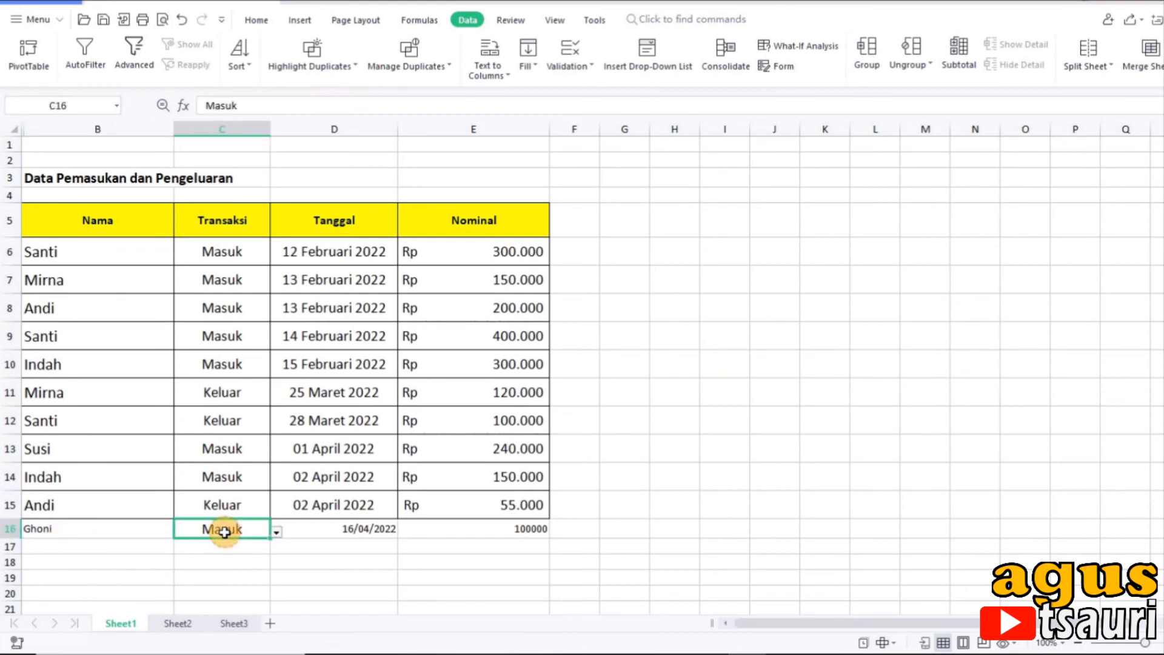
{"action": "key", "text": "ctrl+c"}
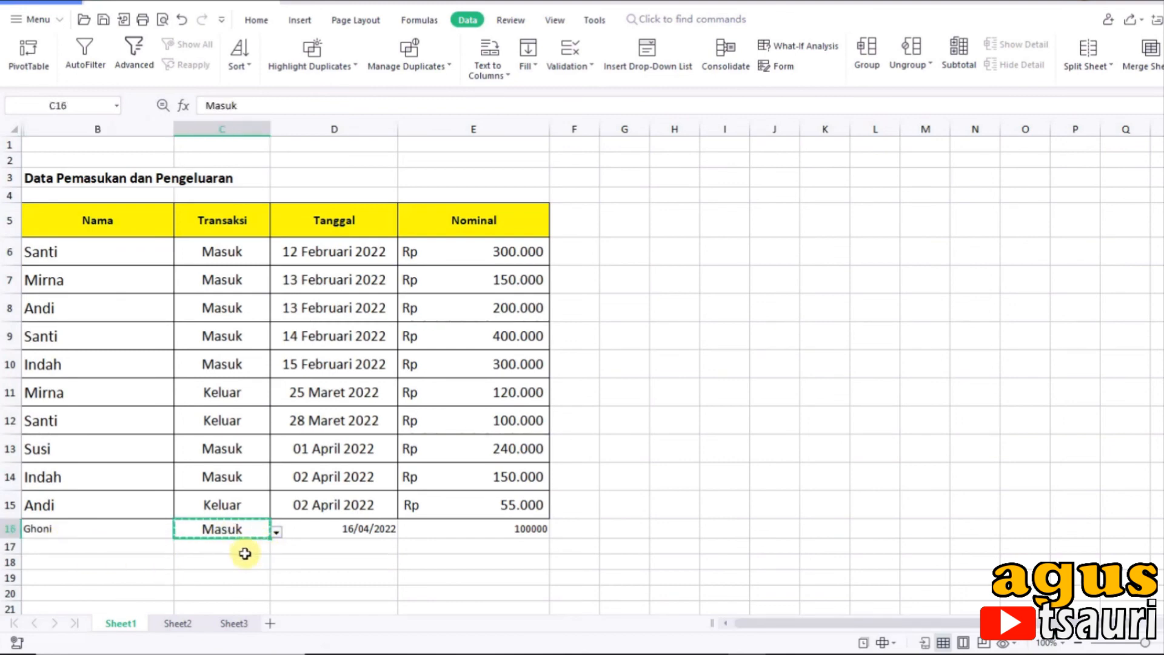
{"action": "left_click_drag", "start_coordinate": [242, 549], "coordinate": [242, 577]}
{"action": "key", "text": "ctrl+v"}
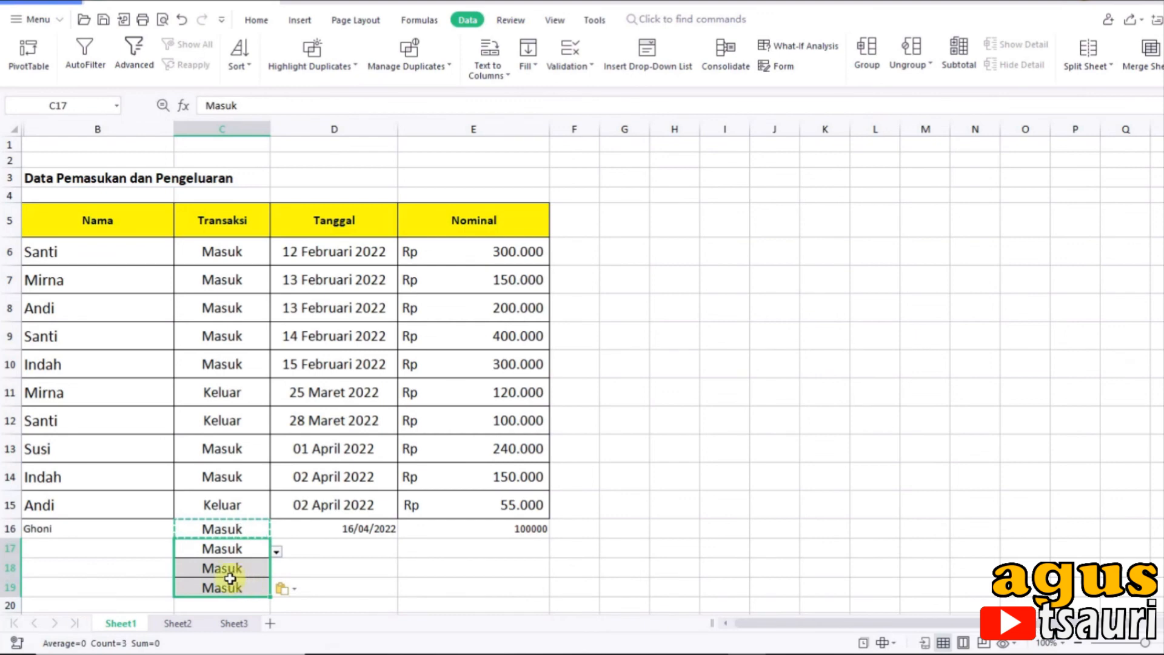
{"action": "left_click", "coordinate": [221, 570]}
{"action": "left_click_drag", "start_coordinate": [215, 547], "coordinate": [218, 594]}
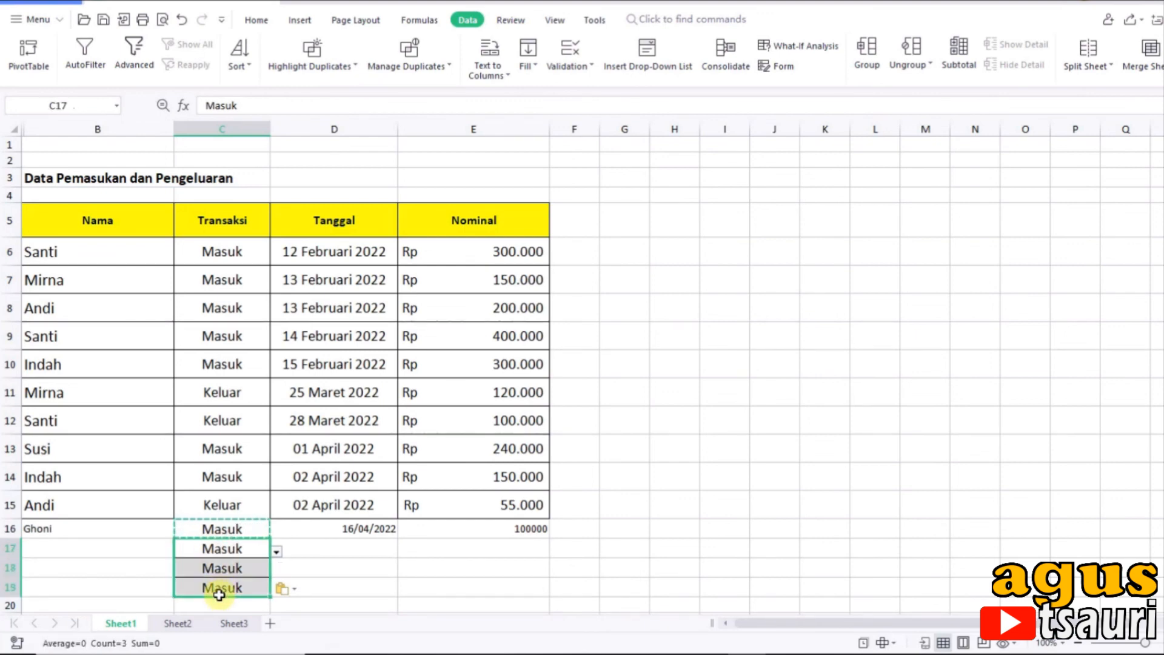
{"action": "key", "text": "Delete"}
Step: Enter the same person's name as in B16 in B17 and set the transaction in C17 to Keluar
{"action": "left_click", "coordinate": [66, 545]}
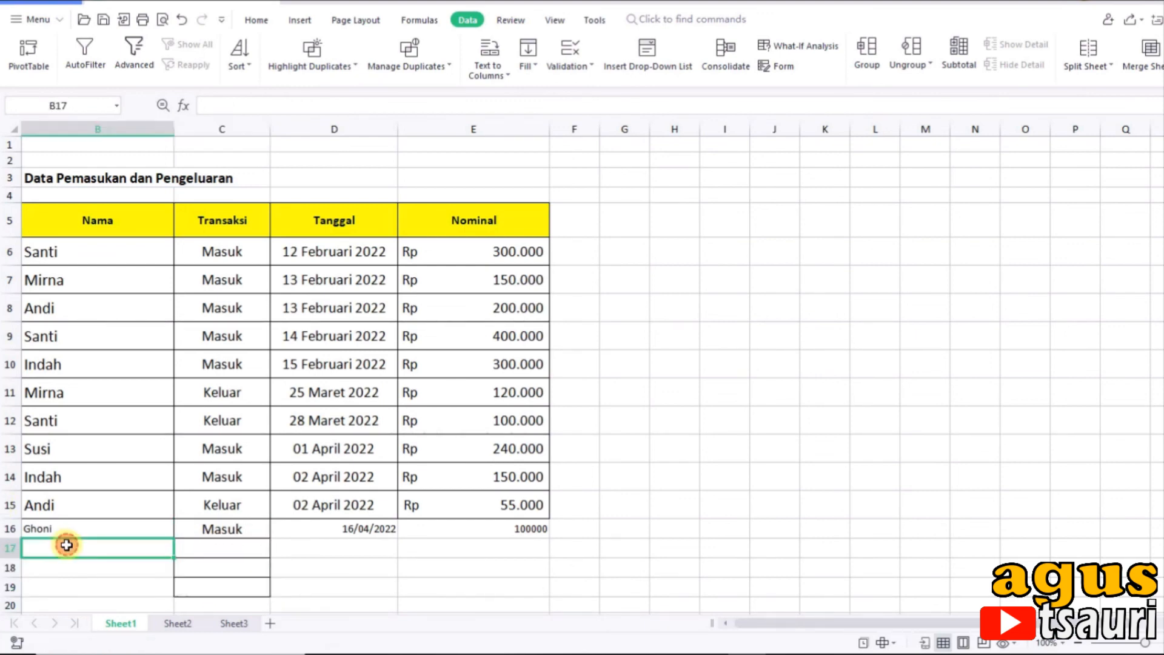
{"action": "type", "text": "Ghoni"}
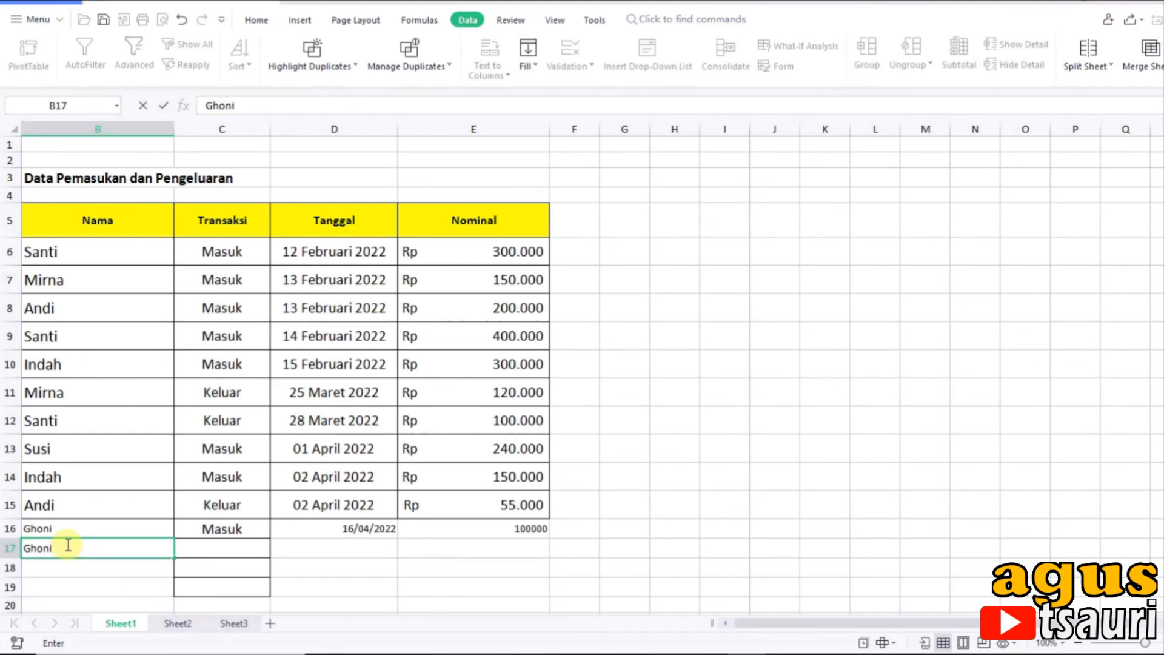
{"action": "key", "text": "Tab"}
{"action": "type", "text": "Kel"}
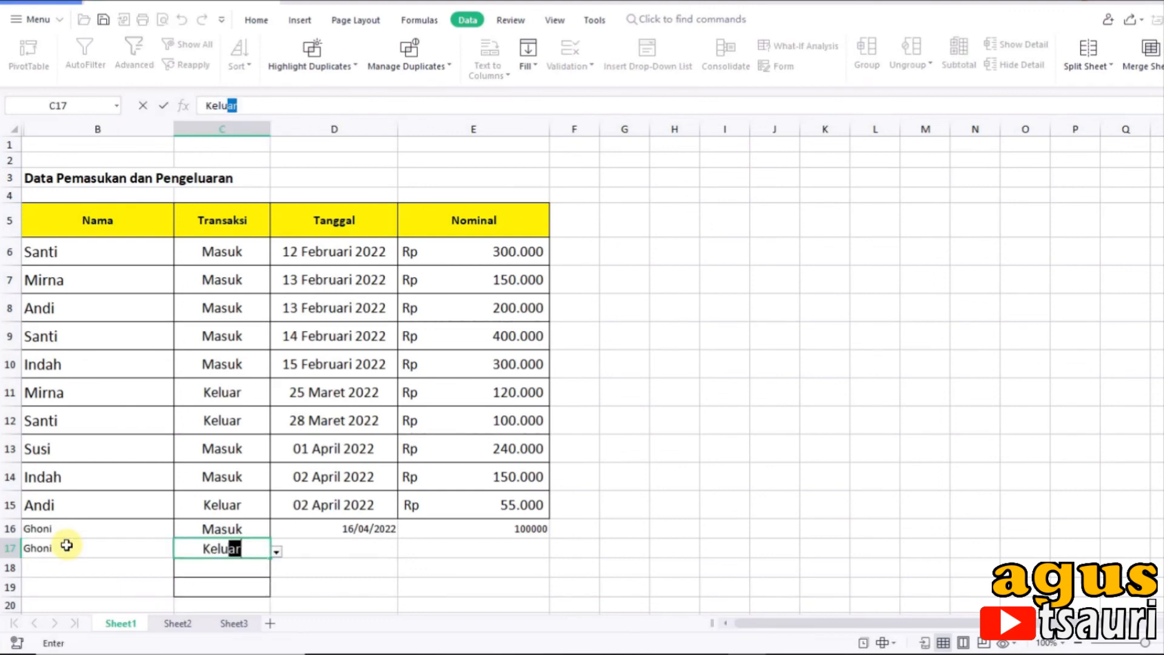
{"action": "key", "text": "Tab"}
Step: Enter the date 19/04/2022 in D17 and the Nominal 70000 in E17, and check the lookup table in Sheet2
{"action": "type", "text": "19"}
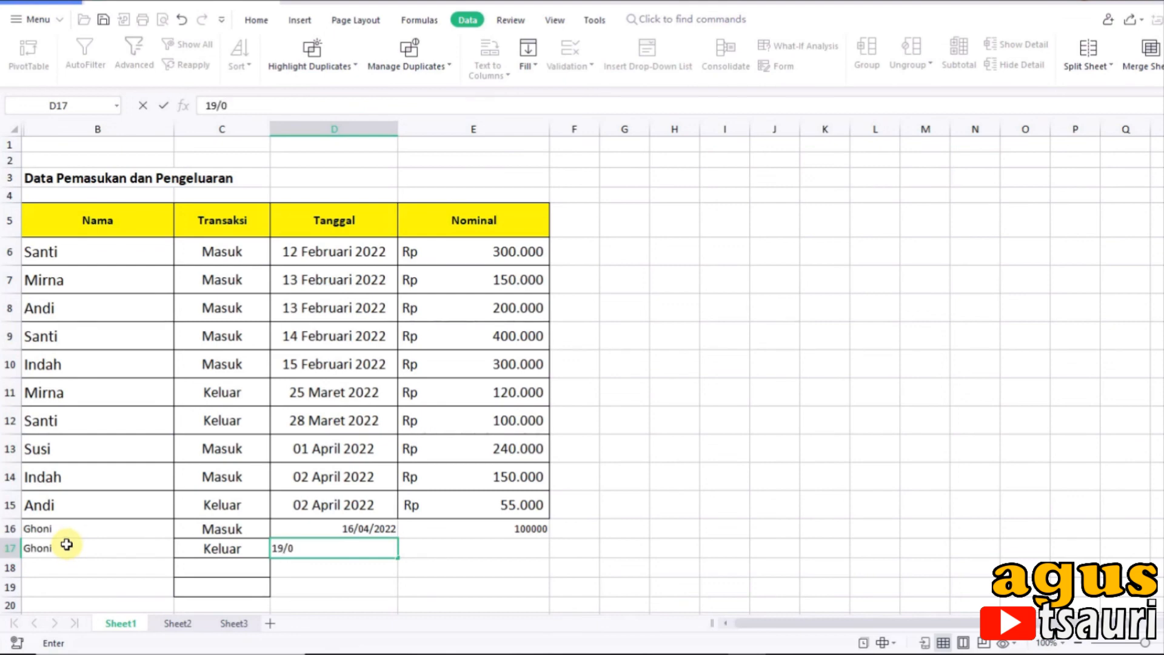
{"action": "type", "text": "/04/2022"}
{"action": "key", "text": "Tab"}
{"action": "type", "text": "70"}
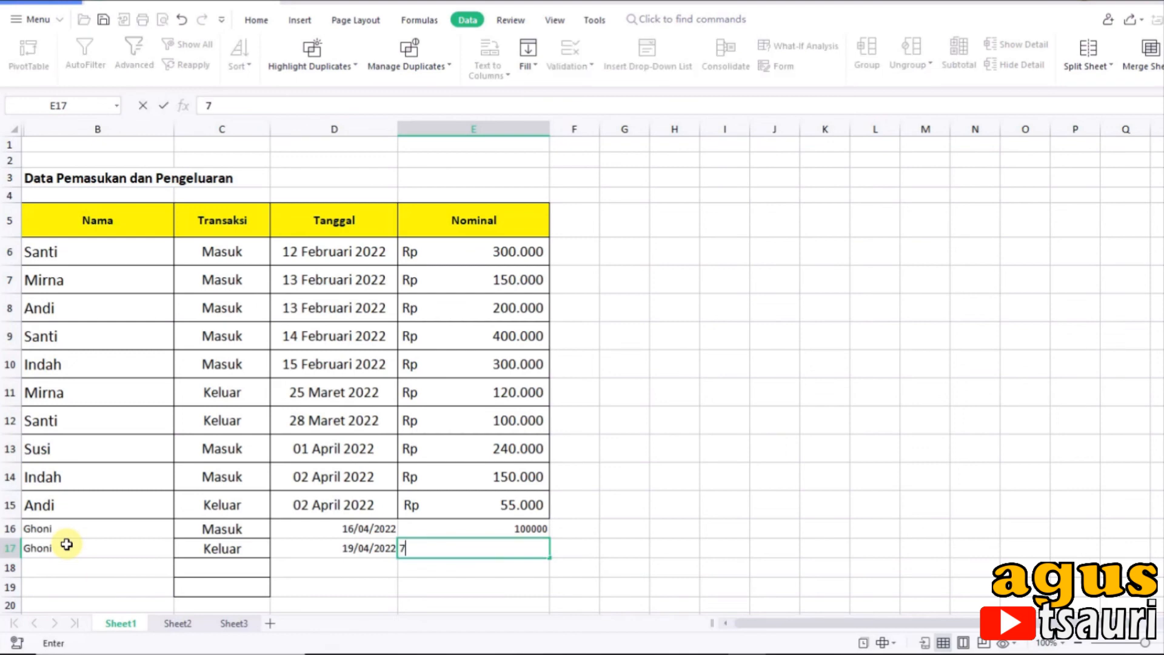
{"action": "key", "text": "Return"}
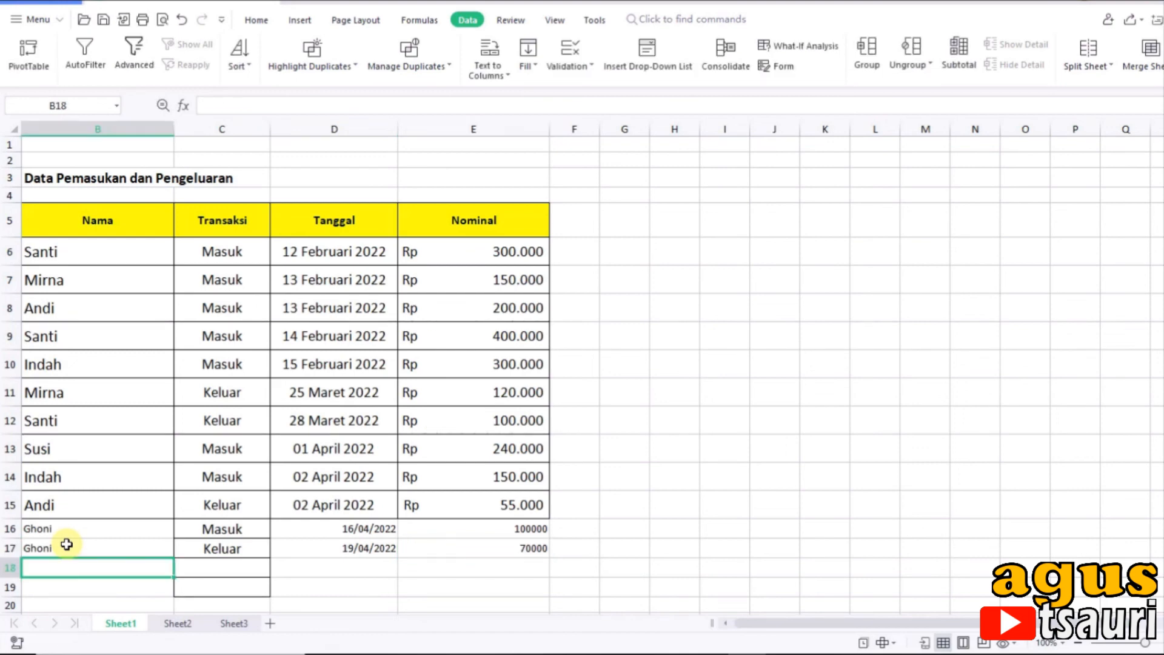
{"action": "left_click", "coordinate": [176, 623]}
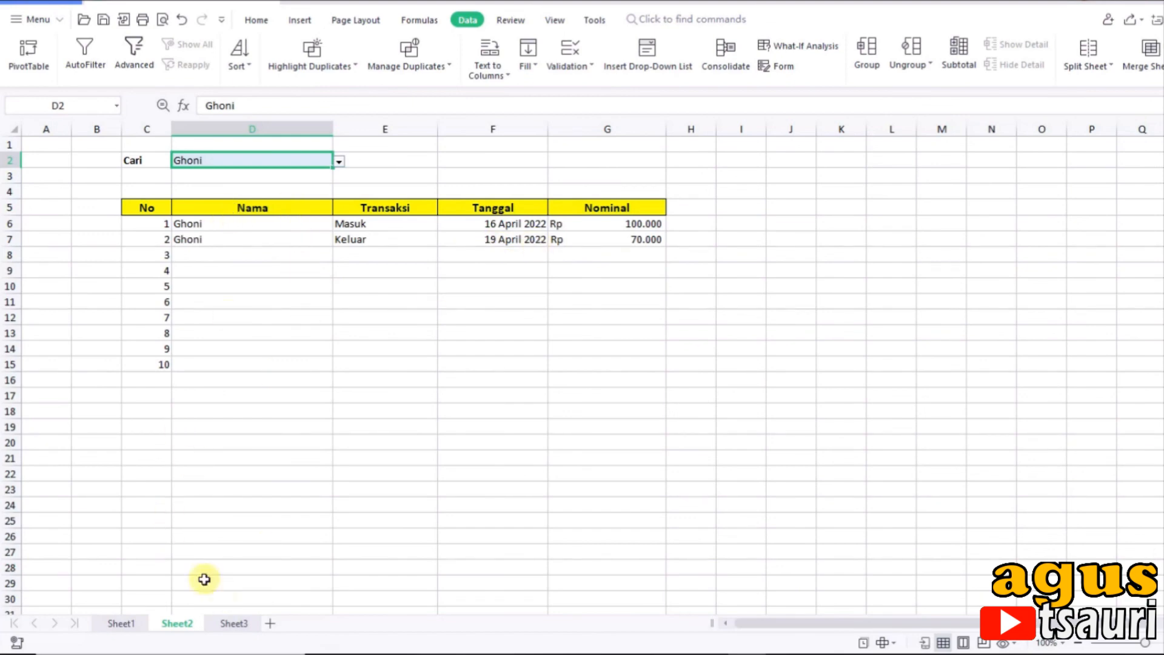
Step: Back in Sheet1, enter the name from B13 in B18 and set the transaction in C18 to Masuk
{"action": "left_click", "coordinate": [115, 624]}
{"action": "scroll", "coordinate": [227, 545], "scroll_direction": "down", "scroll_amount": 1}
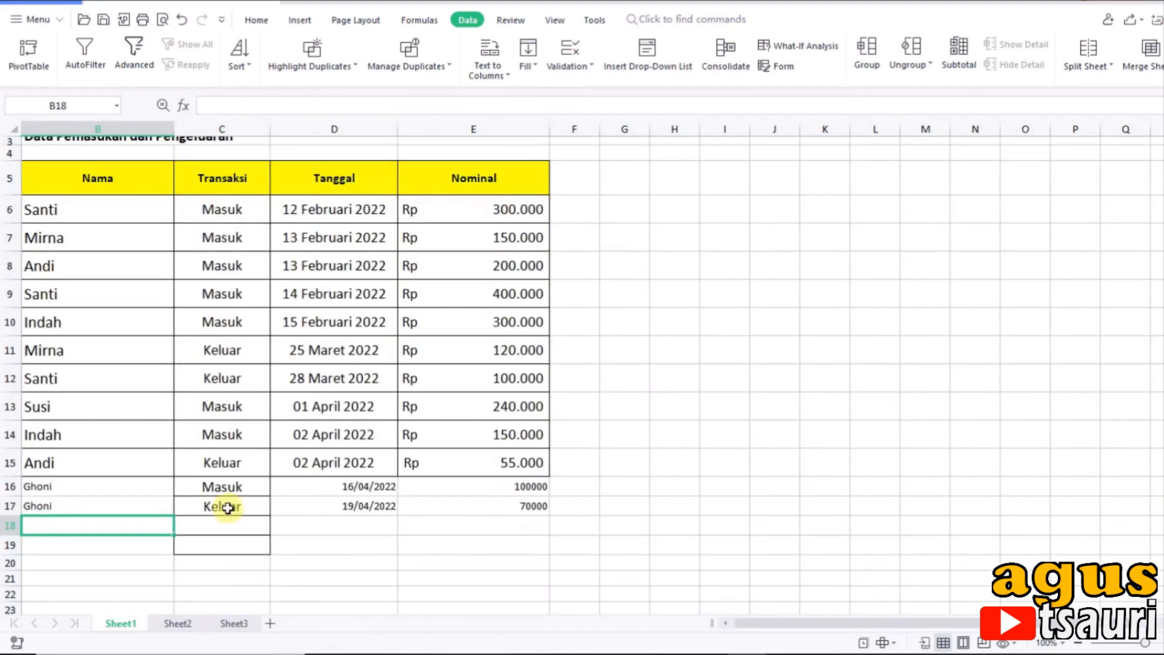
{"action": "left_click", "coordinate": [226, 520]}
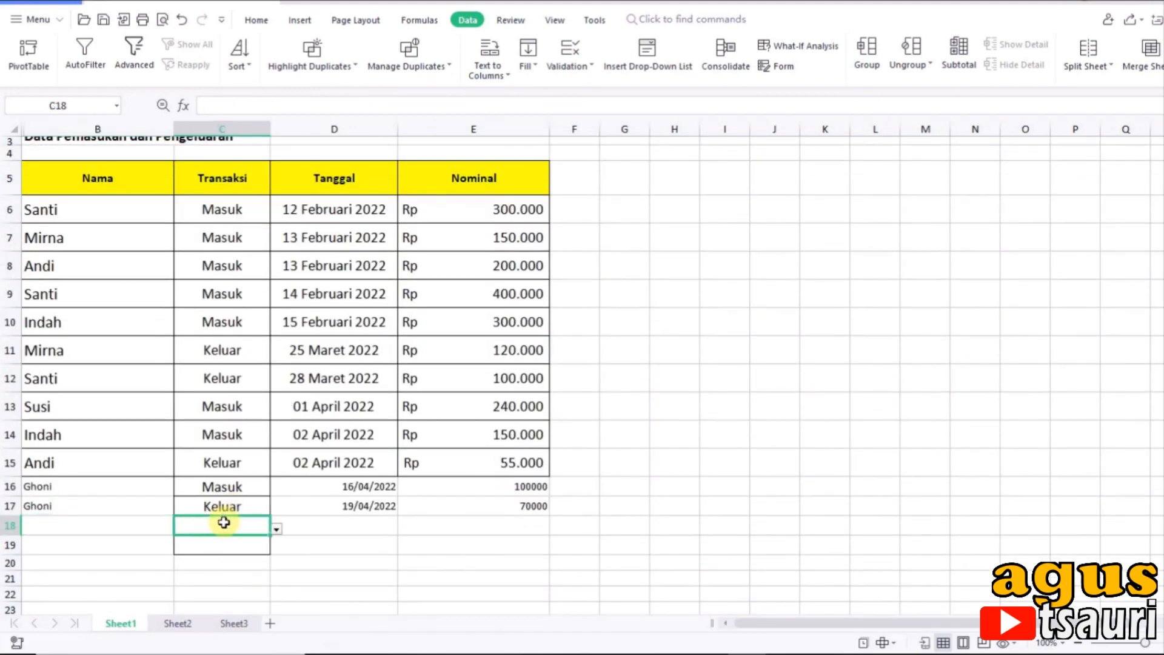
{"action": "left_click", "coordinate": [343, 523]}
{"action": "left_click", "coordinate": [202, 526]}
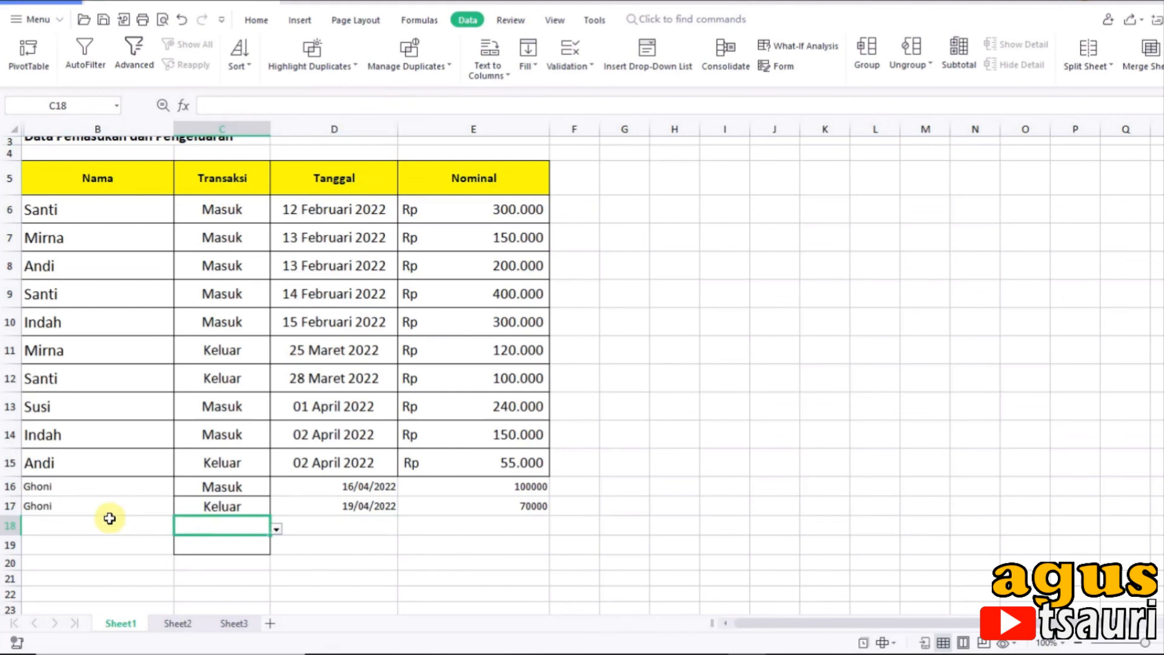
{"action": "left_click", "coordinate": [109, 519]}
{"action": "type", "text": "Susi"}
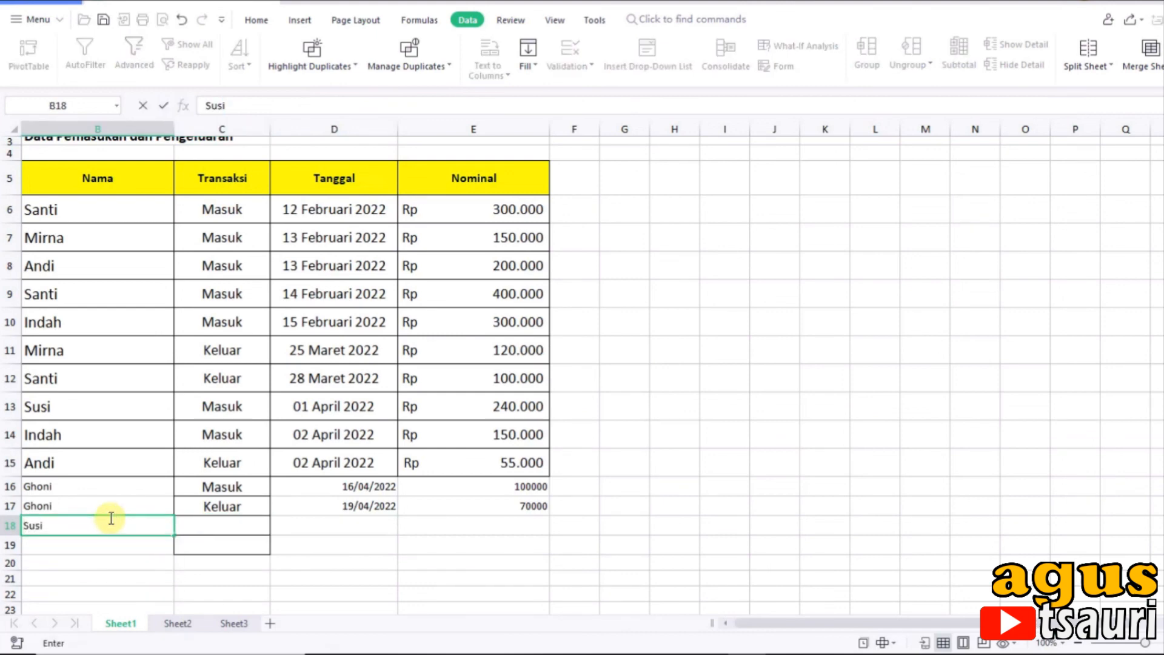
{"action": "key", "text": "Tab"}
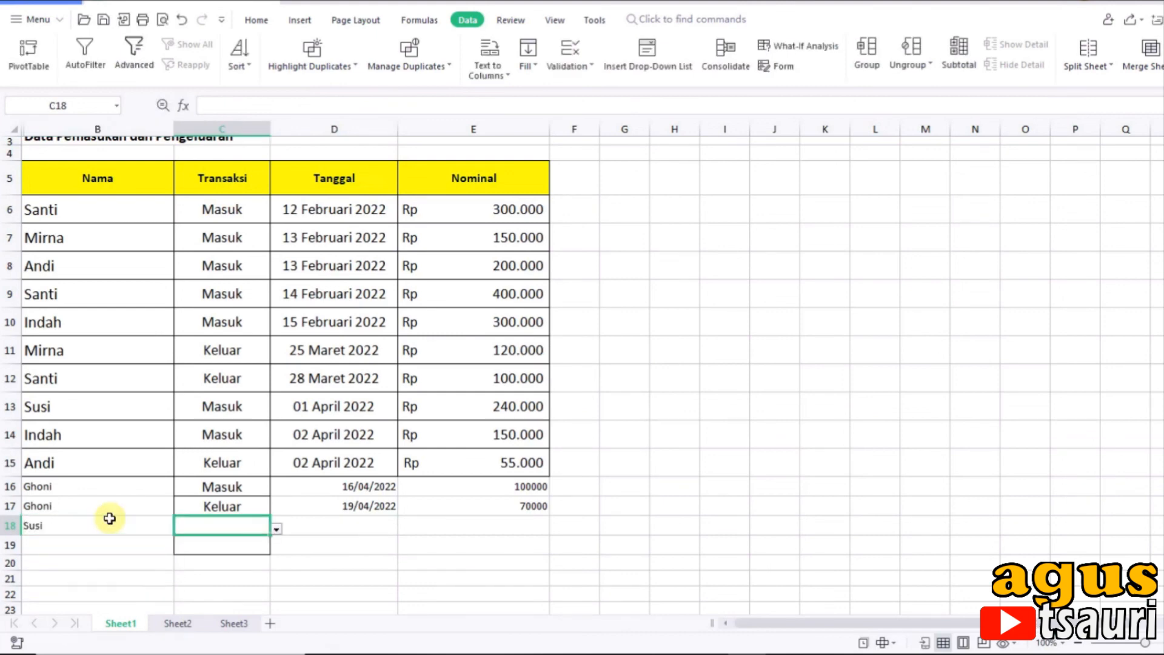
{"action": "type", "text": "Mas"}
{"action": "key", "text": "Tab"}
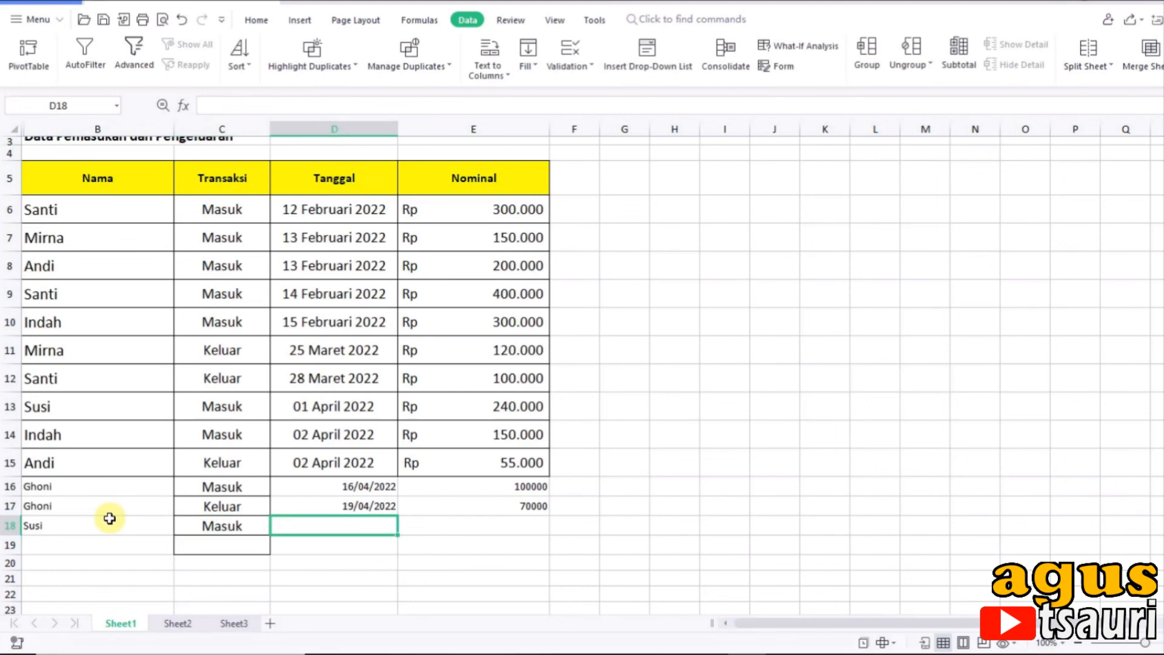
Step: Enter the date 20/04/2022 in D18 and the Nominal amount 90000 in E18
{"action": "type", "text": "20/04/2022"}
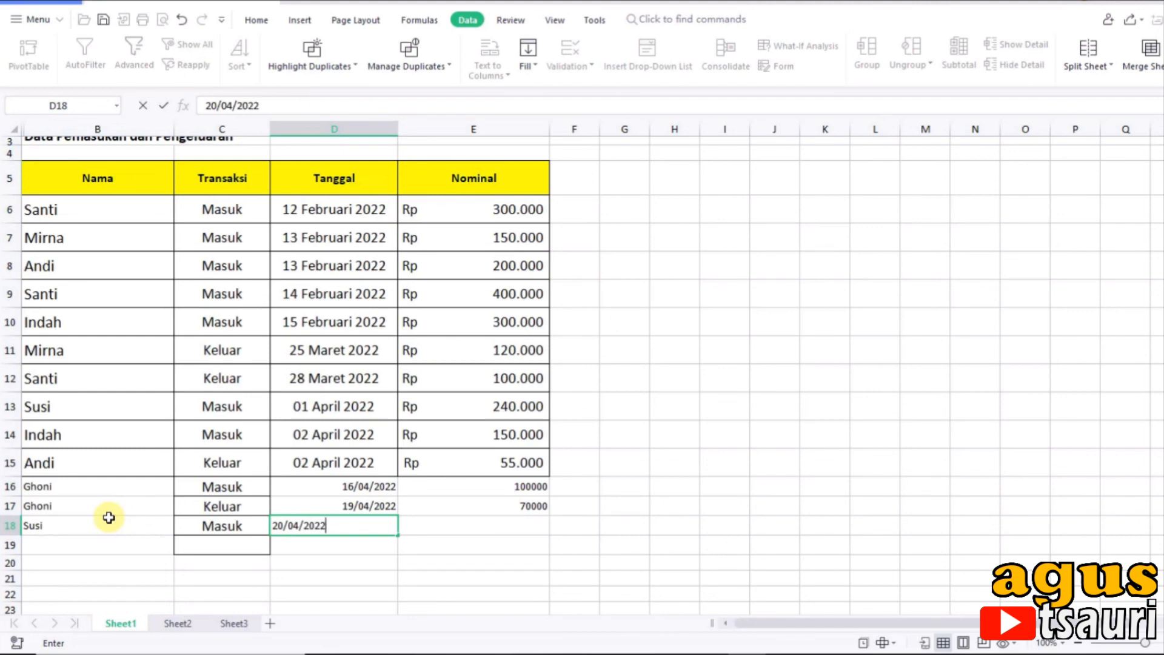
{"action": "key", "text": "Tab"}
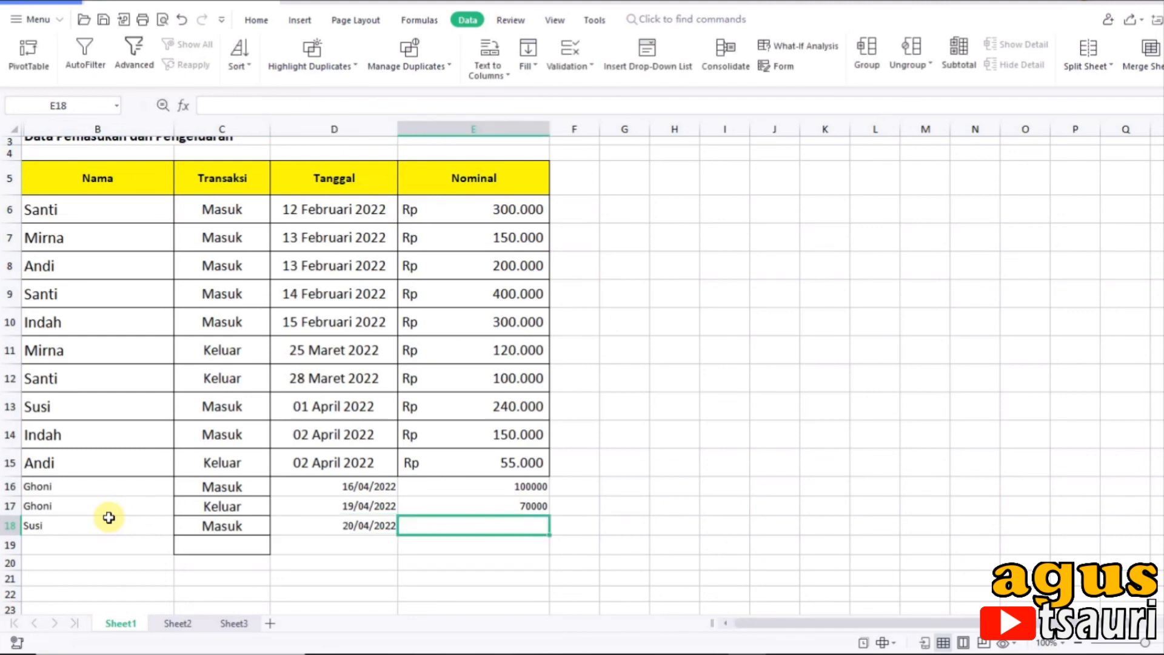
{"action": "type", "text": "90000"}
{"action": "key", "text": "Tab"}
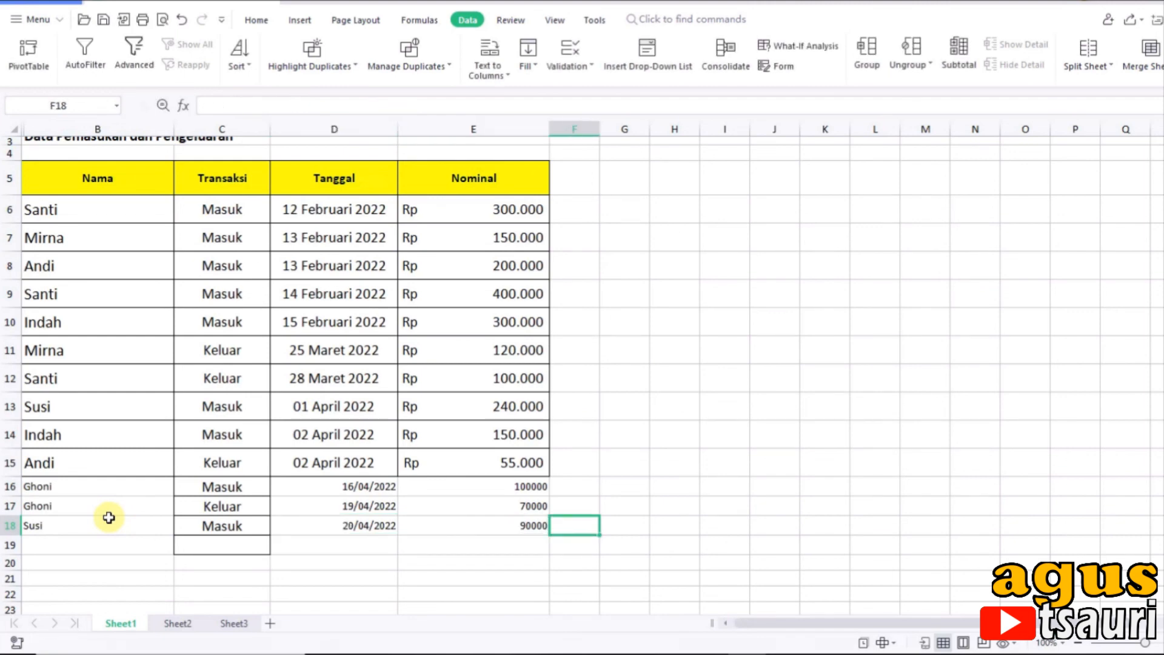
Step: Choose the fifth listed name in the Cari dropdown in Sheet2 cell D2 to list that person's transactions
{"action": "left_click", "coordinate": [177, 624]}
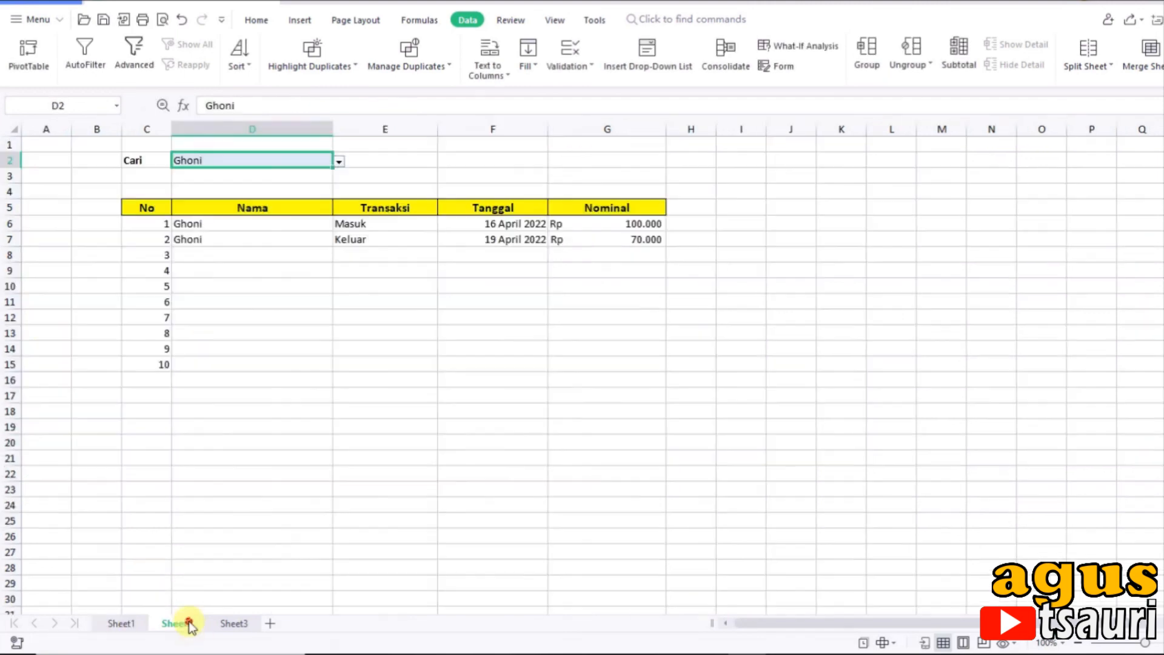
{"action": "left_click", "coordinate": [339, 162]}
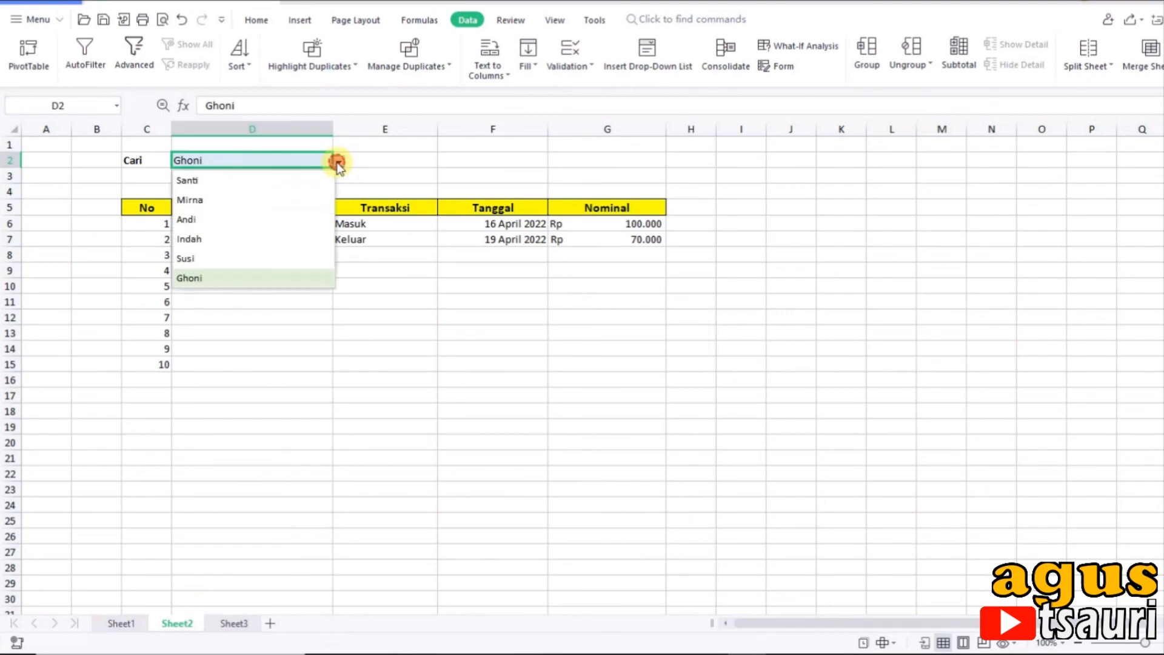
{"action": "left_click", "coordinate": [207, 258]}
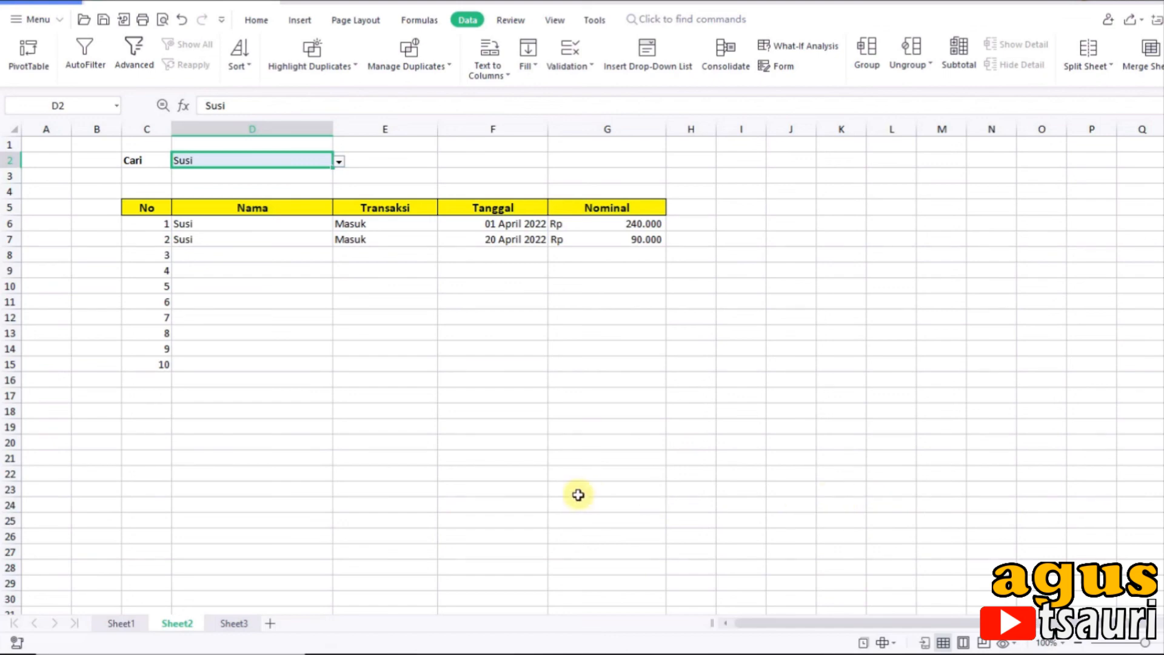
{"action": "left_click", "coordinate": [310, 444]}
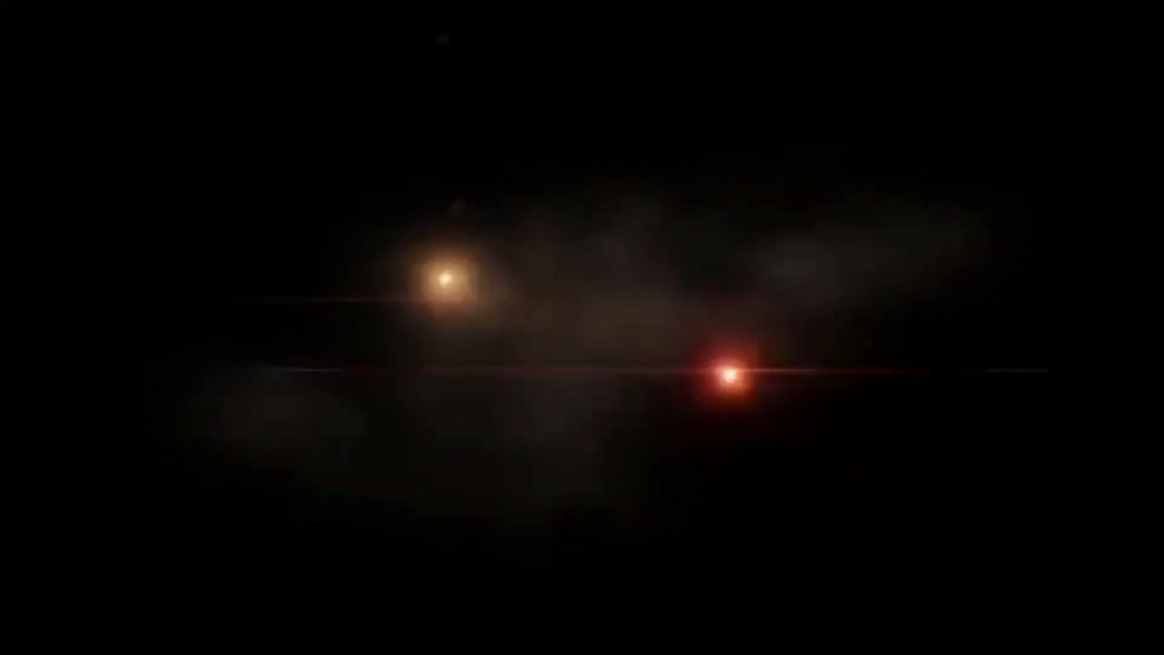